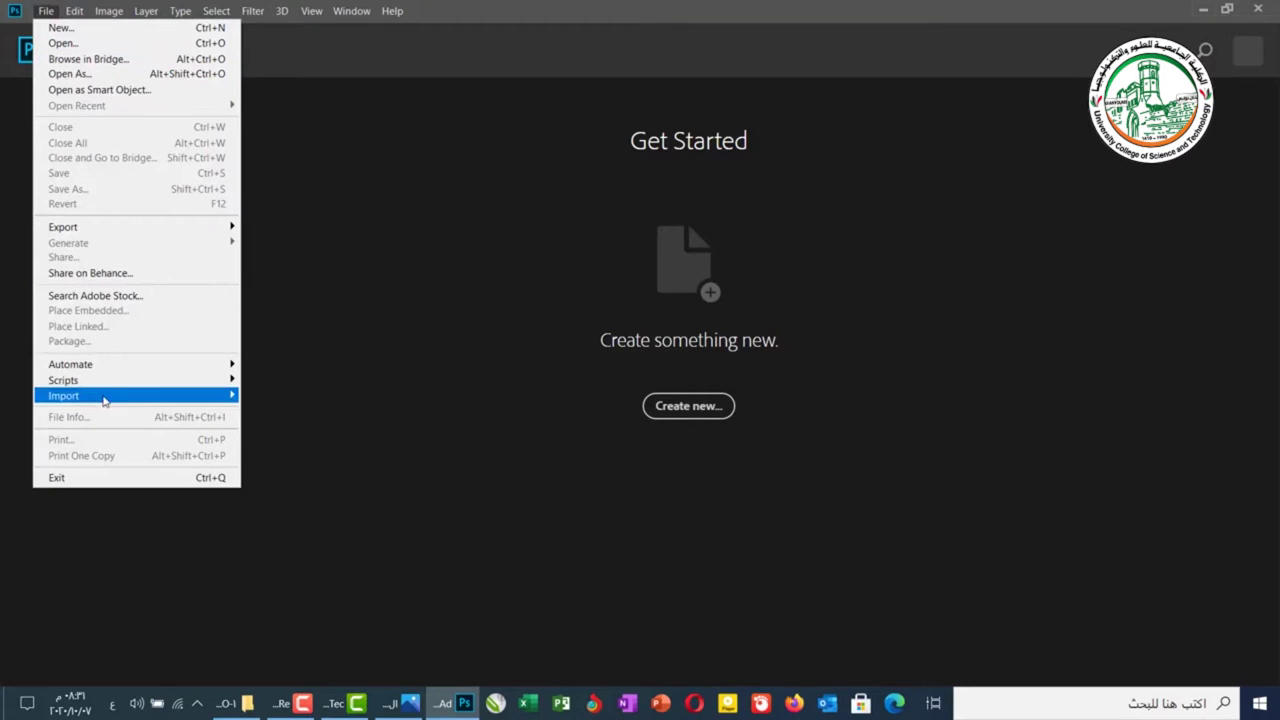
# Load backdrop_0020, 0021, 0022, 0023, 0027 and 0028 from the 1-Open folder in folder 9 as layers with Load Files into Stack
pyautogui.moveTo(108, 386)
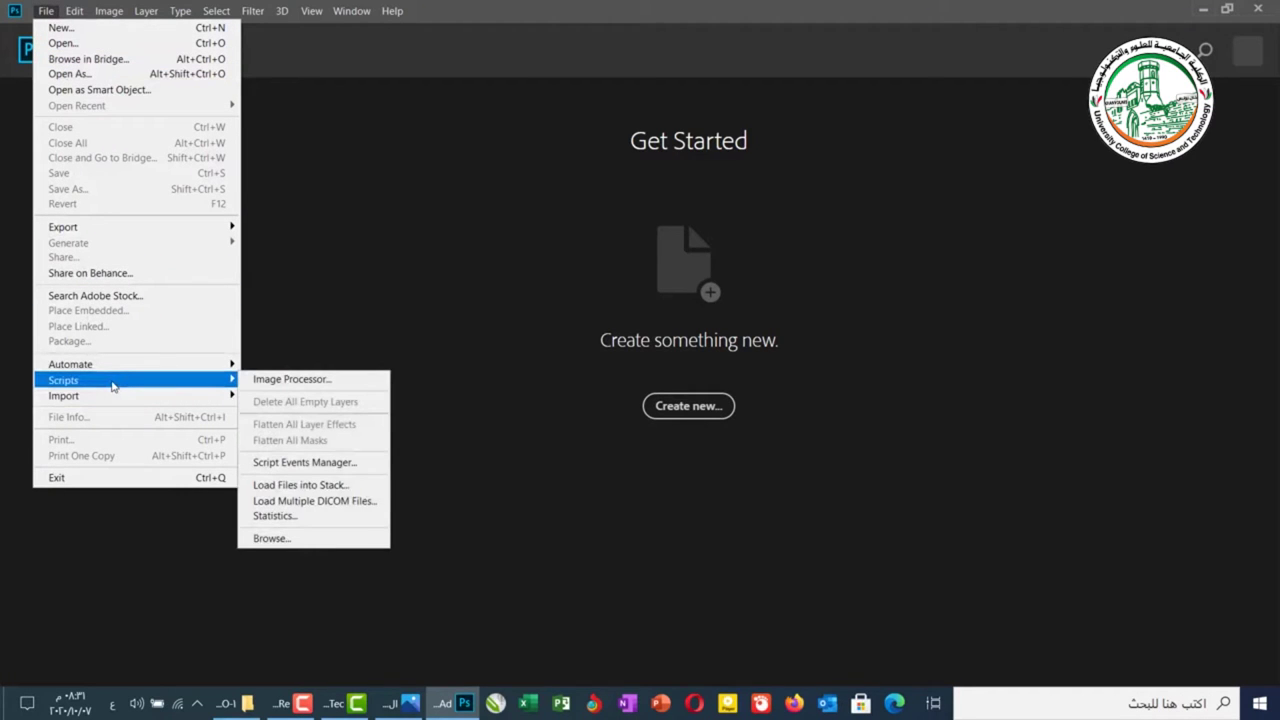
pyautogui.click(290, 487)
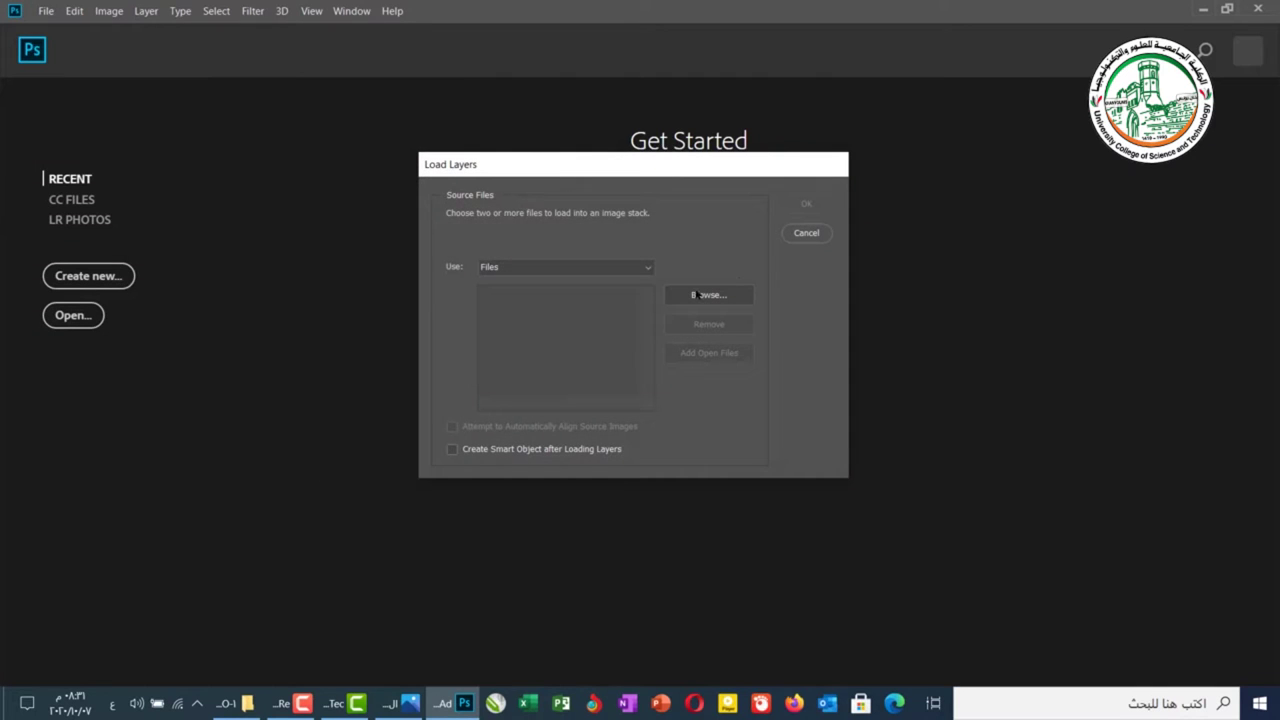
pyautogui.click(697, 295)
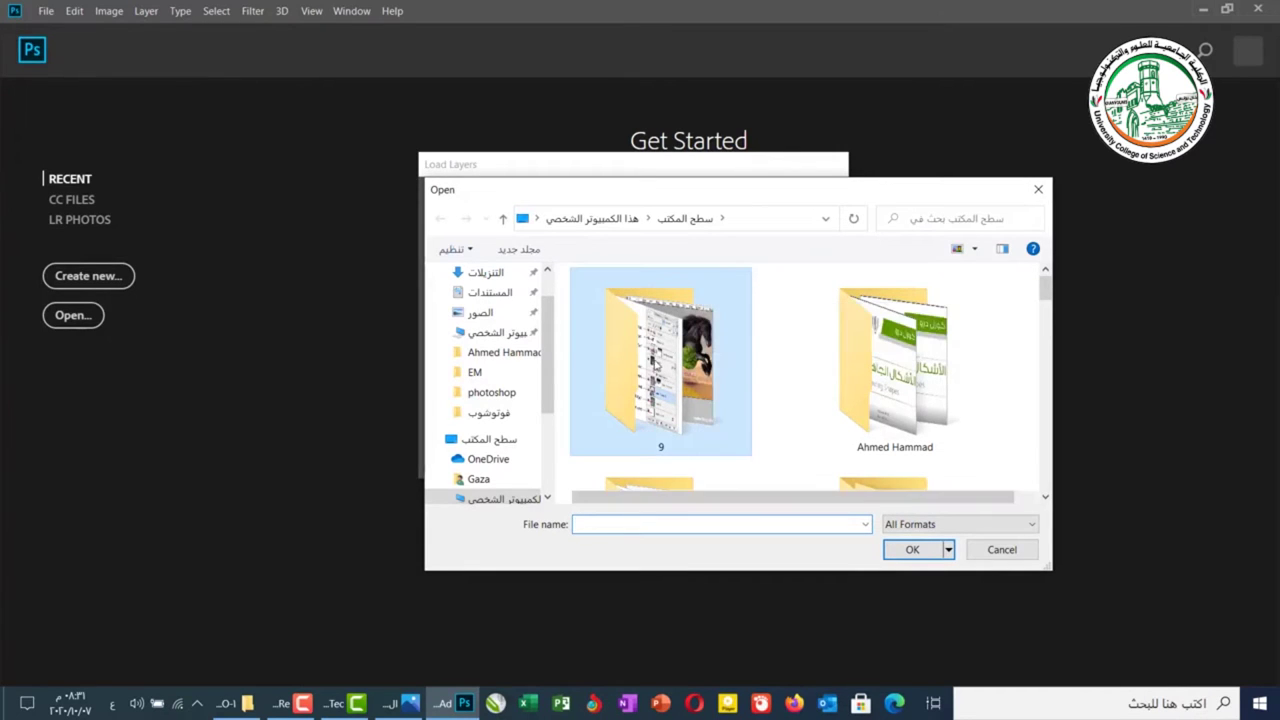
pyautogui.doubleClick(718, 356)
pyautogui.doubleClick(646, 336)
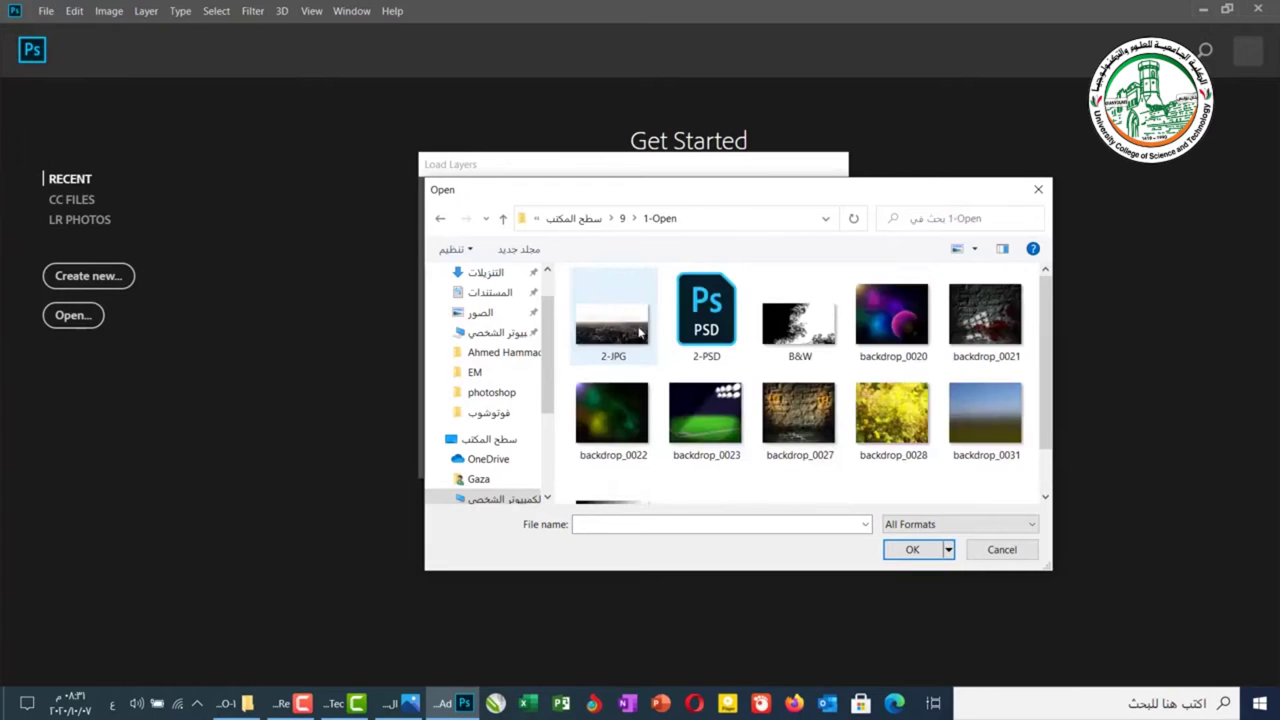
pyautogui.doubleClick(732, 196)
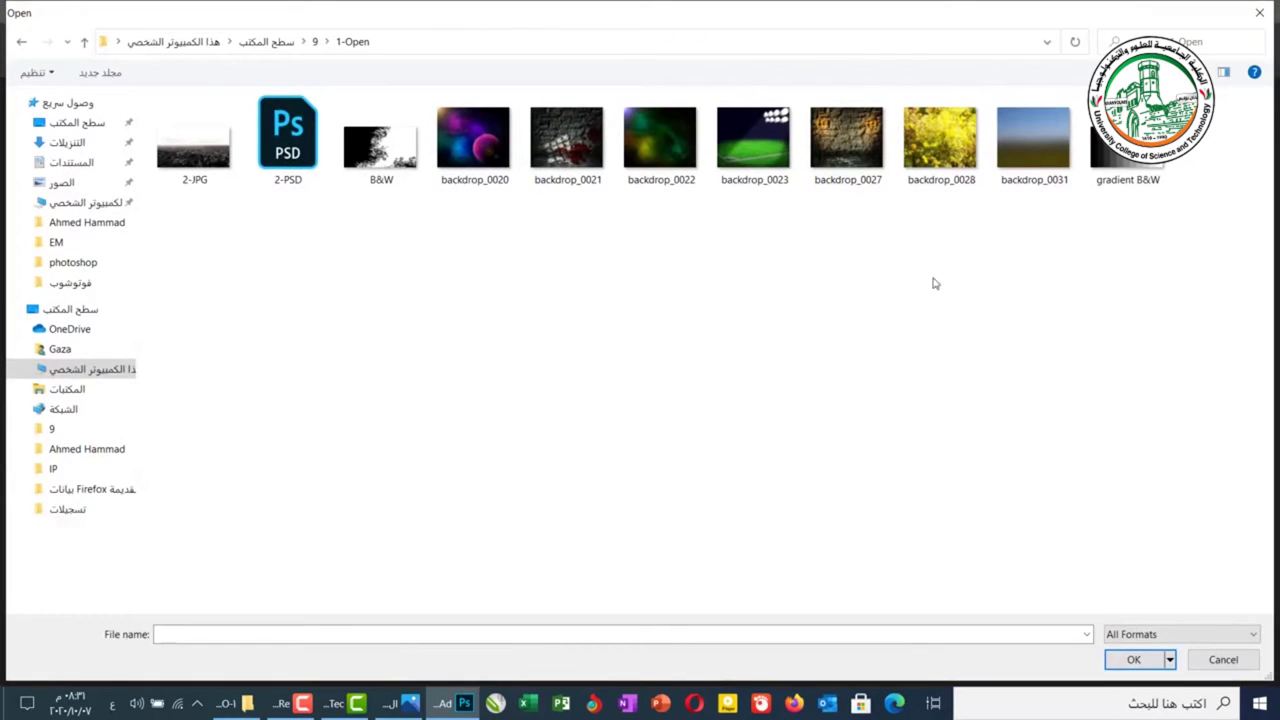
pyautogui.moveTo(454, 212); pyautogui.dragTo(953, 147)
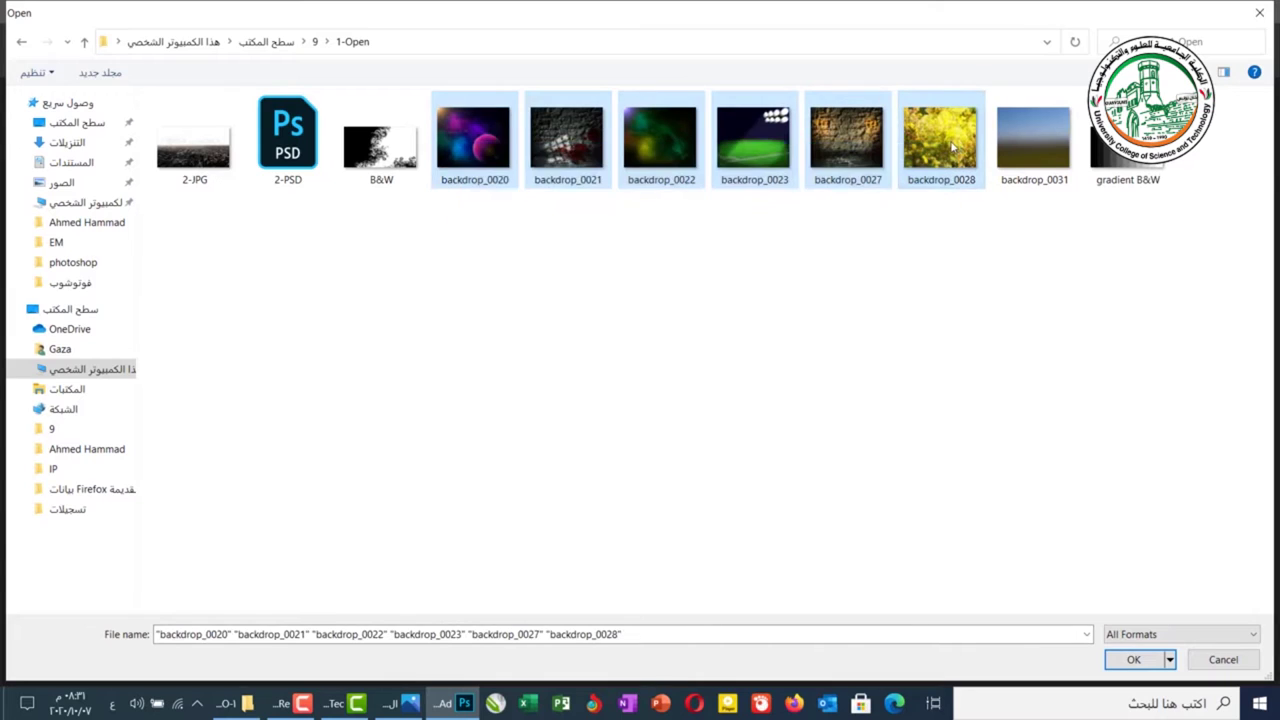
pyautogui.click(1117, 667)
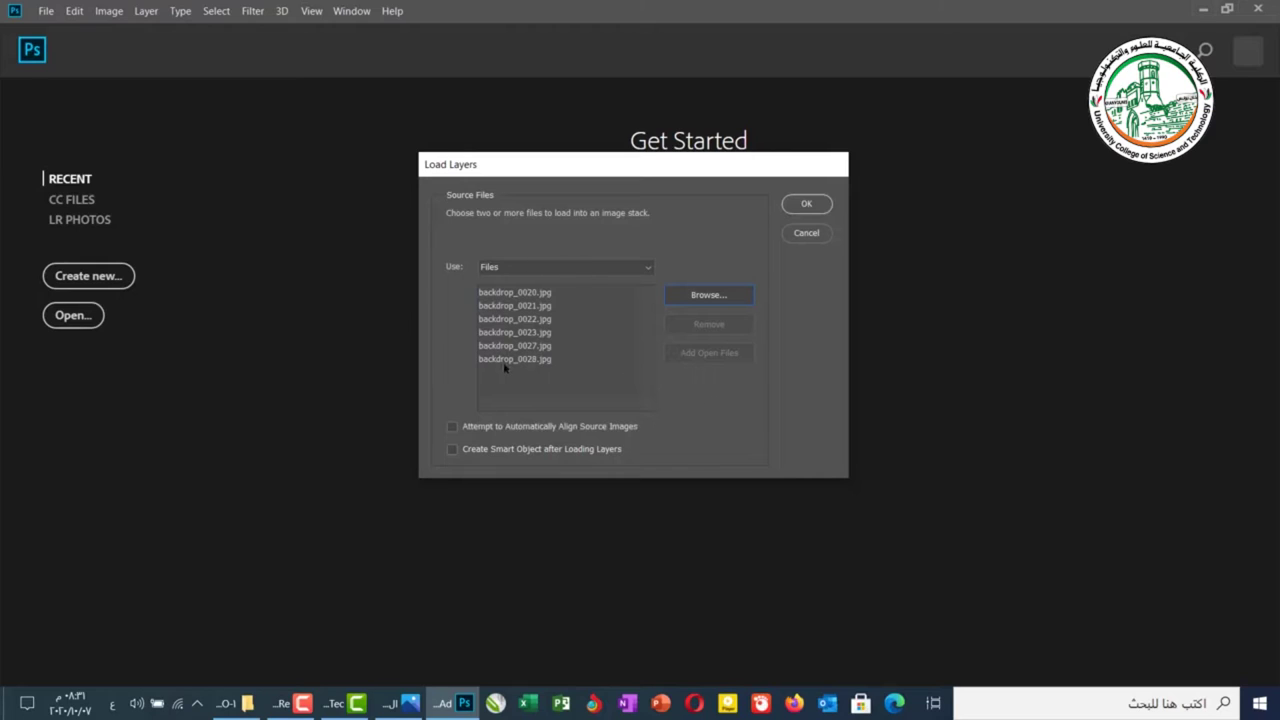
pyautogui.click(817, 205)
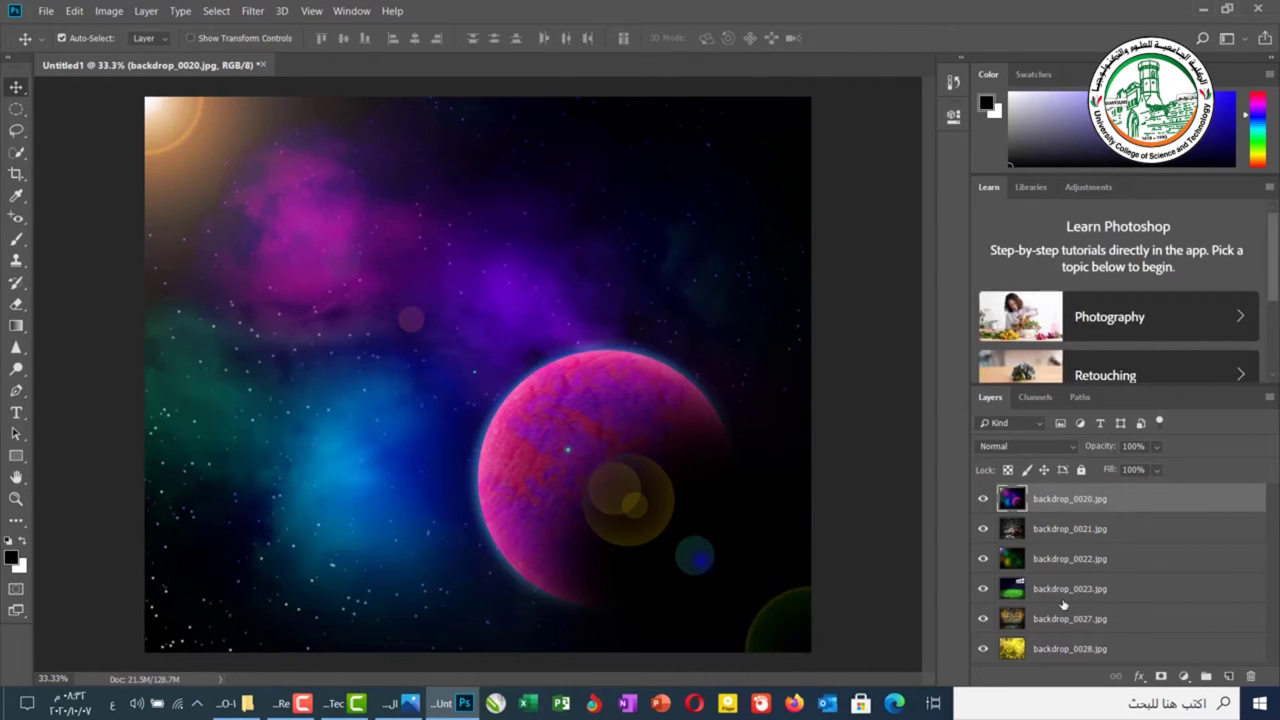
# Select each layer in turn from backdrop_0021 down to backdrop_0028, and finish with backdrop_0020 selected
pyautogui.click(1078, 527)
pyautogui.click(1081, 558)
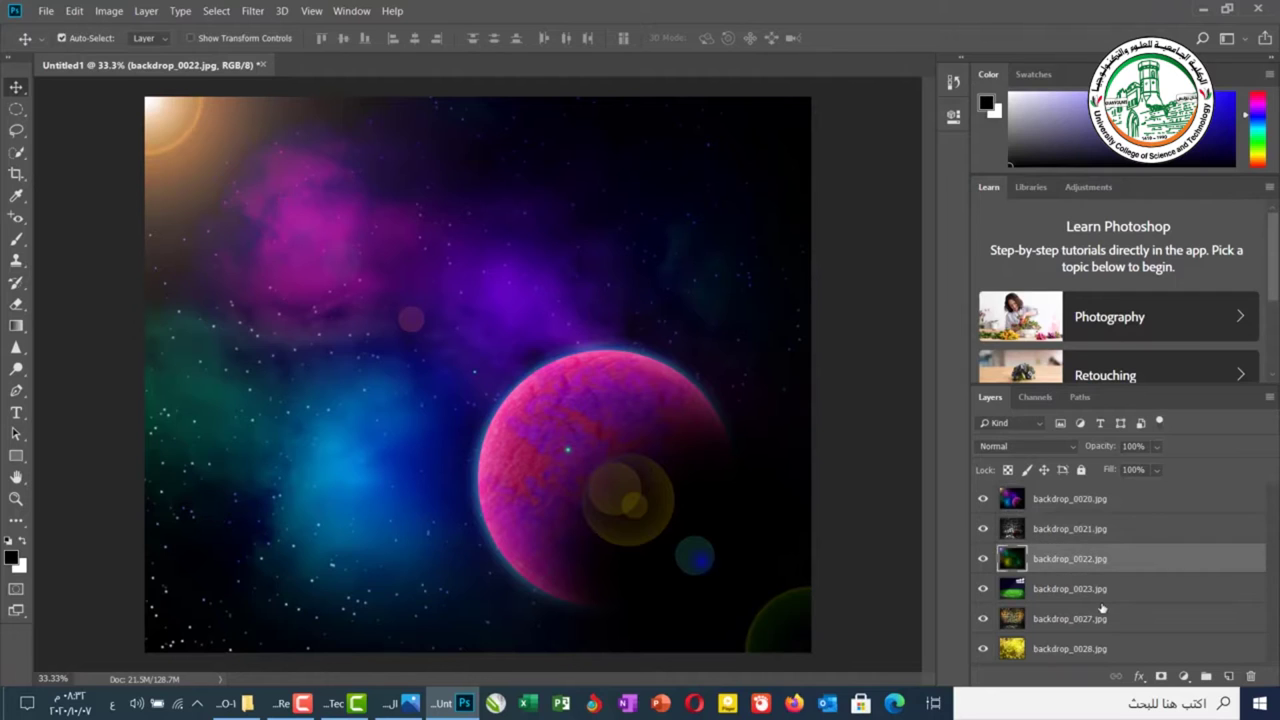
pyautogui.click(1104, 592)
pyautogui.click(1104, 622)
pyautogui.click(1096, 648)
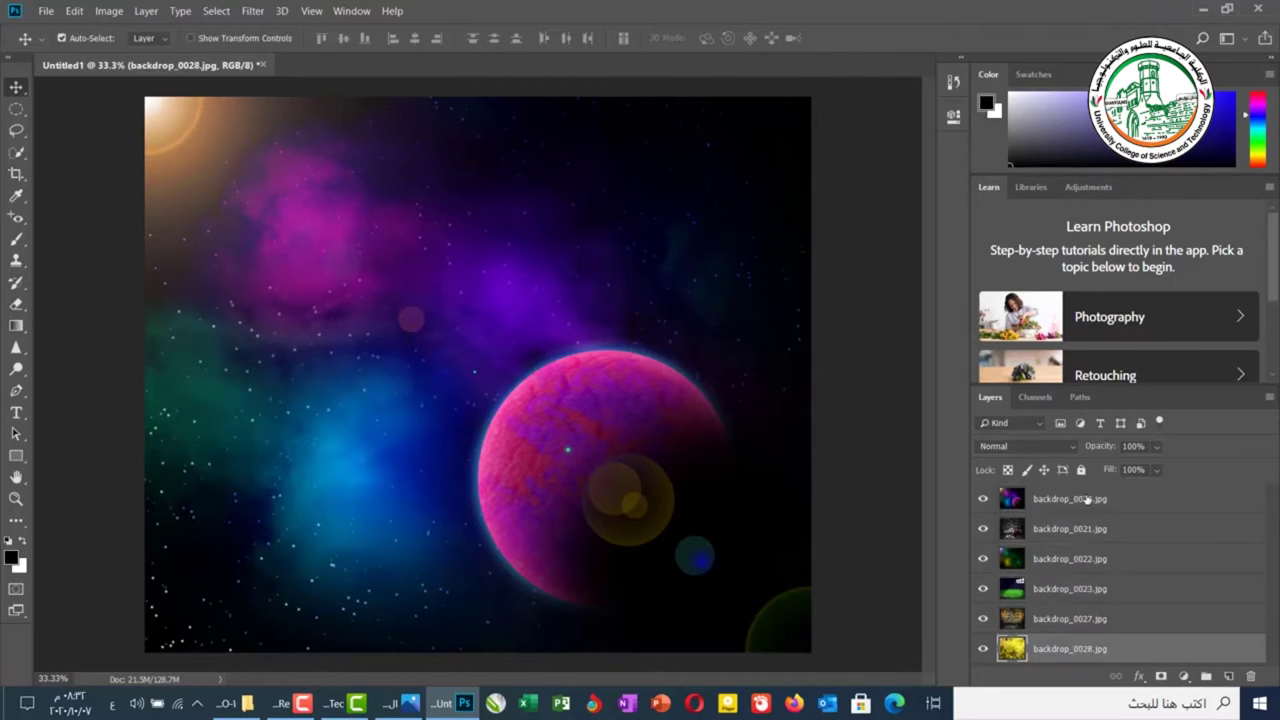
pyautogui.click(1087, 498)
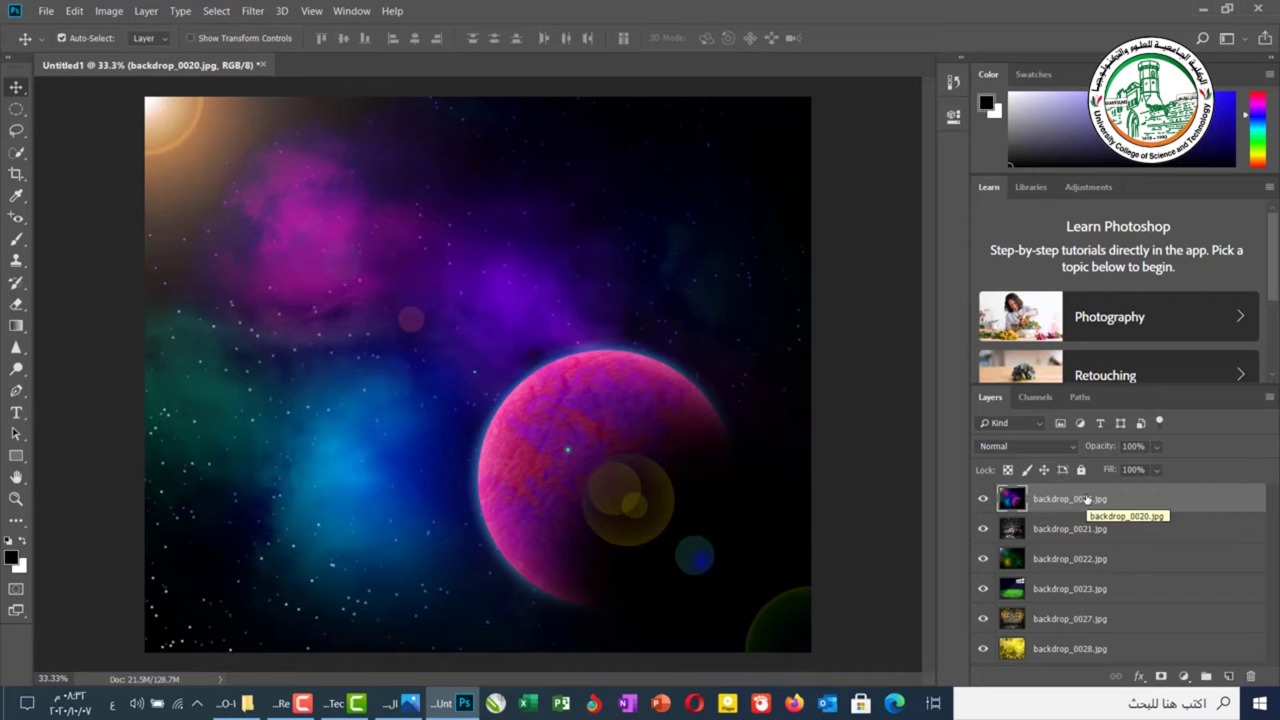
# Hide the layers backdrop_0020, 0021, 0022, 0023 and 0027 one by one to reveal each image beneath
pyautogui.click(983, 500)
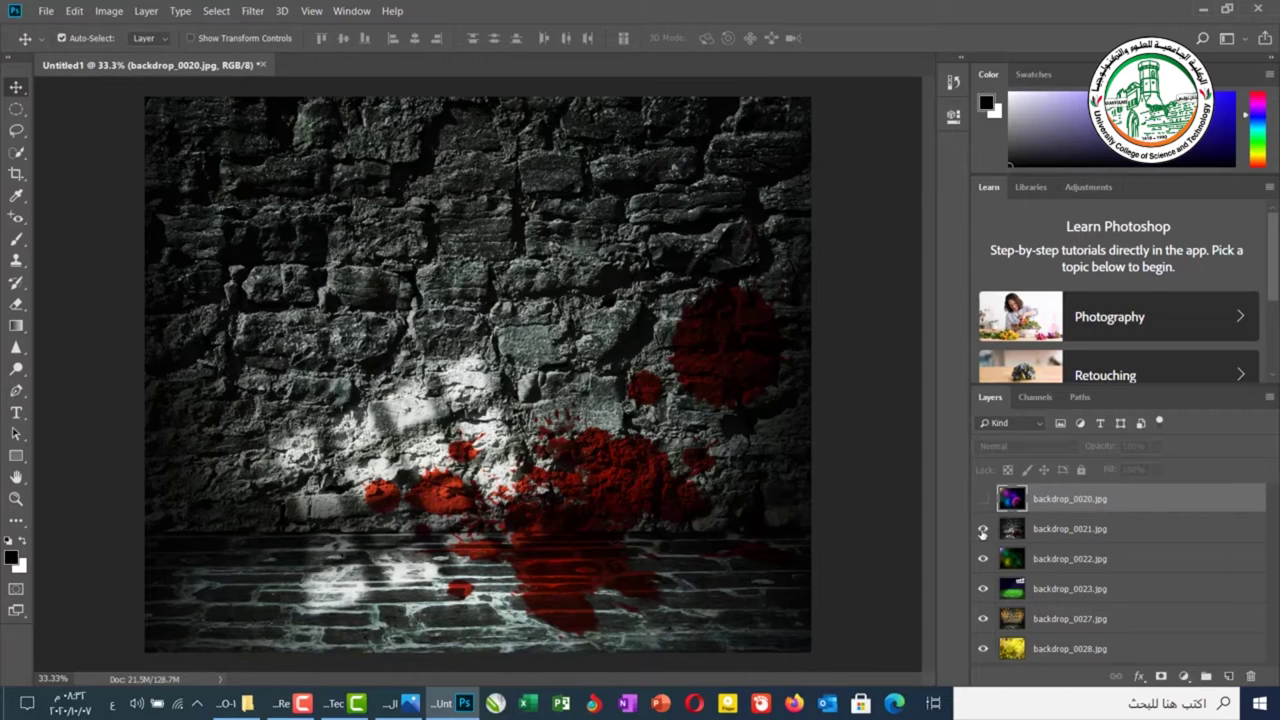
pyautogui.click(983, 531)
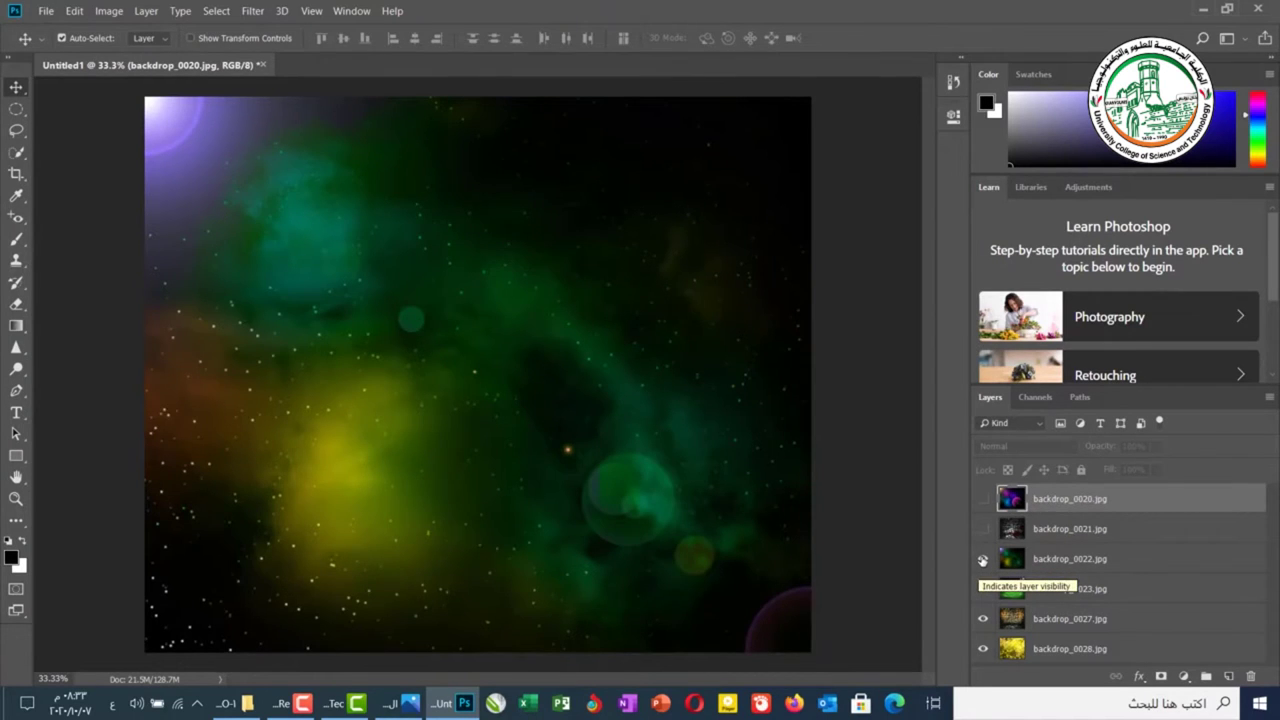
pyautogui.click(983, 559)
pyautogui.click(983, 589)
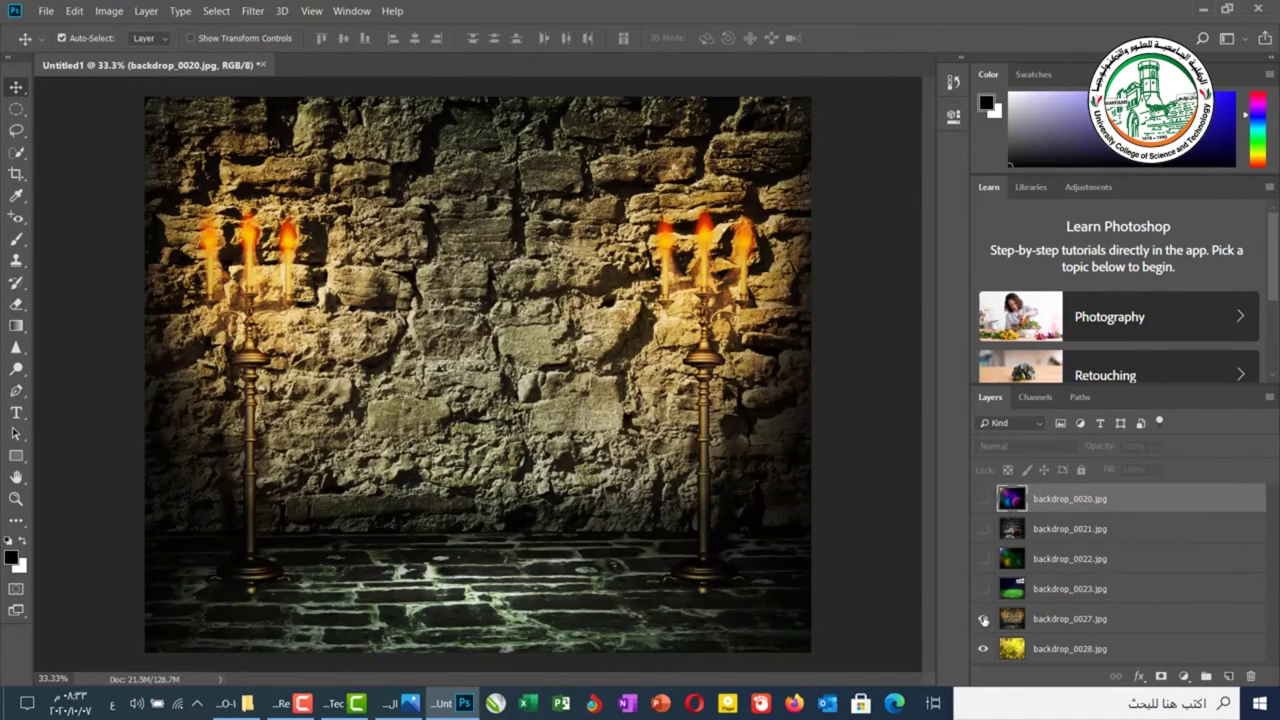
pyautogui.click(983, 619)
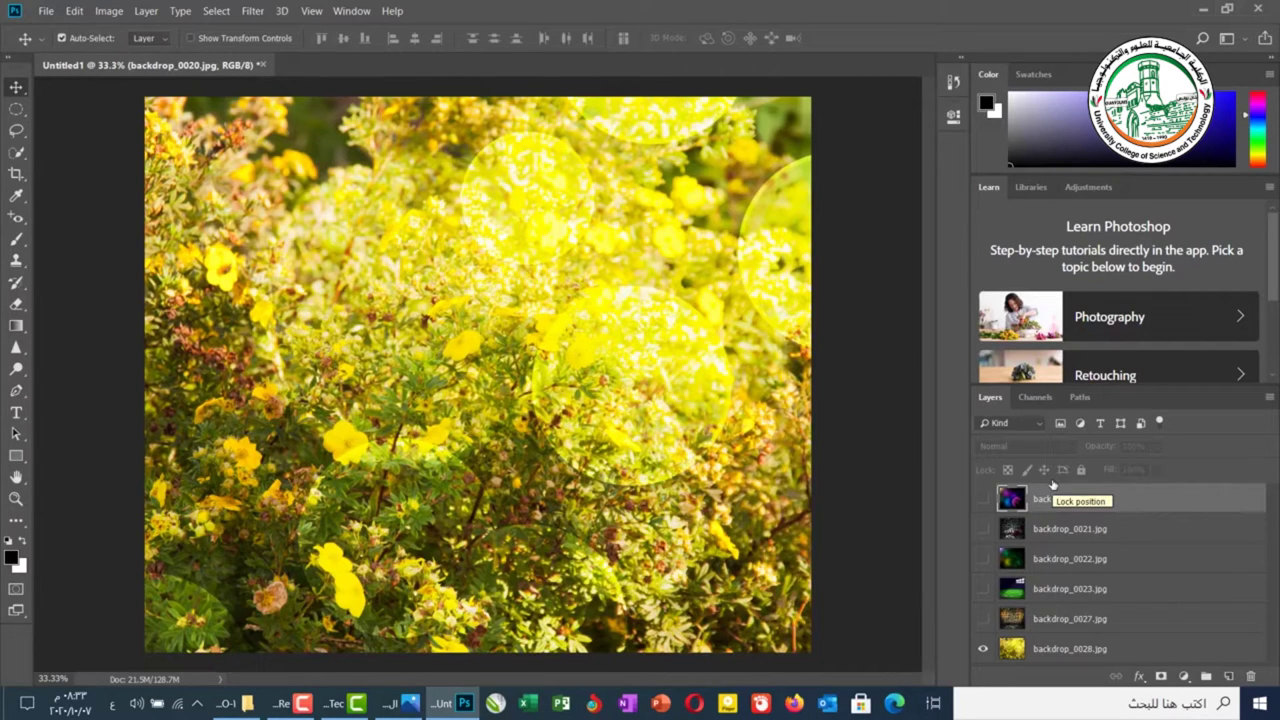
# Make the five hidden layers above backdrop_0028 visible again, starting with backdrop_0020
pyautogui.click(983, 499)
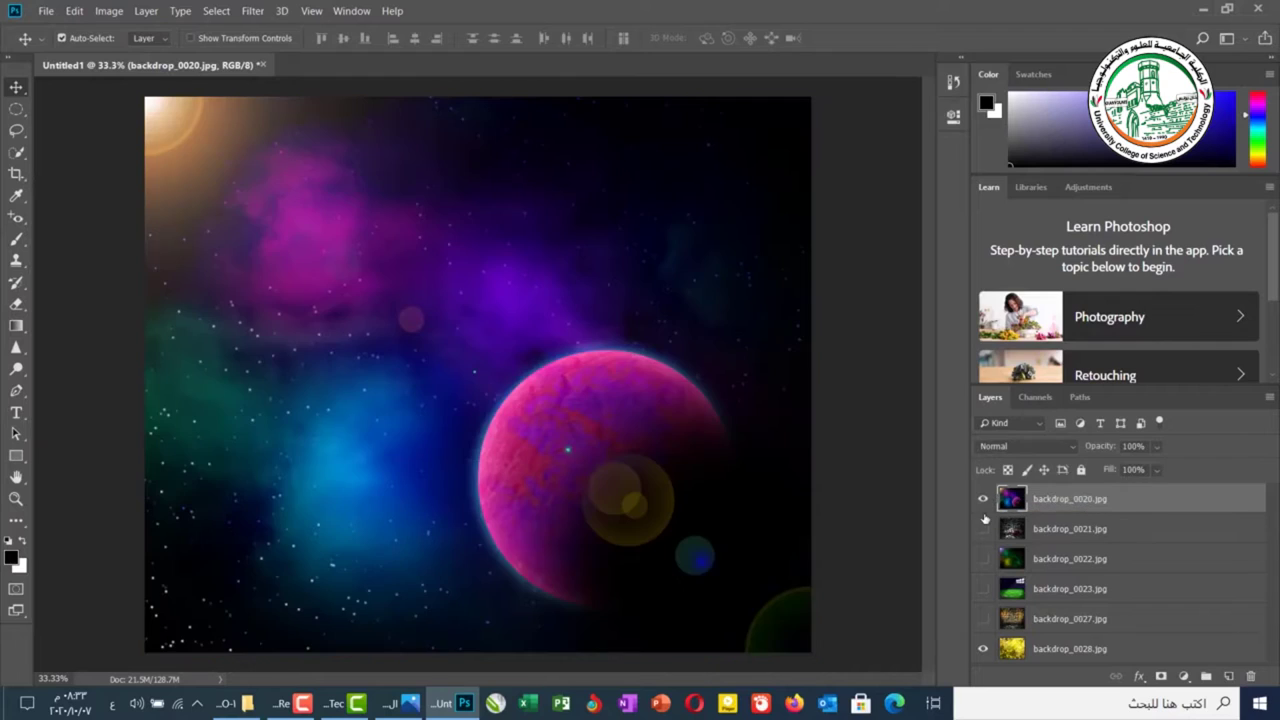
pyautogui.click(983, 529)
pyautogui.click(983, 559)
pyautogui.click(983, 589)
pyautogui.click(983, 619)
# Move the backdrop_0021 layer above backdrop_0020 in the layer stack
pyautogui.moveTo(1064, 533); pyautogui.dragTo(1062, 533)
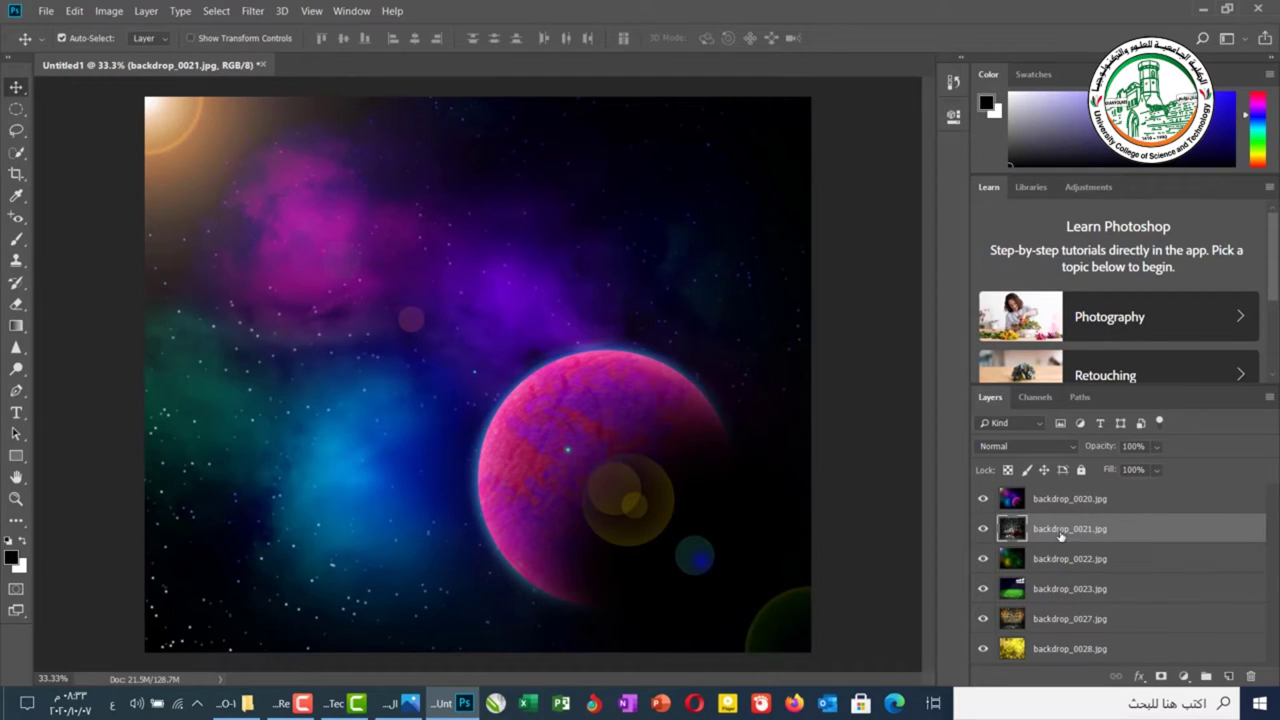
pyautogui.moveTo(1061, 535); pyautogui.dragTo(1056, 497)
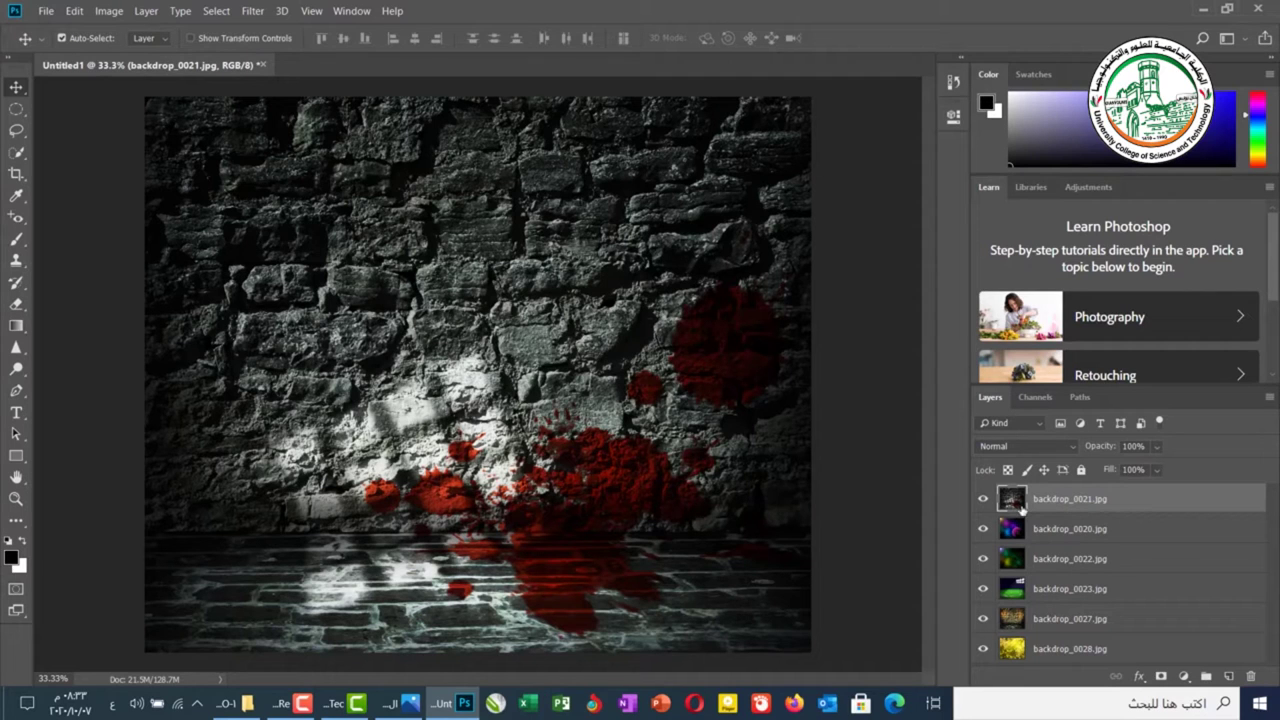
# Toggle the visibility of the top layers backdrop_0021, backdrop_0020 and backdrop_0022 off and back on
pyautogui.click(982, 499)
pyautogui.click(983, 529)
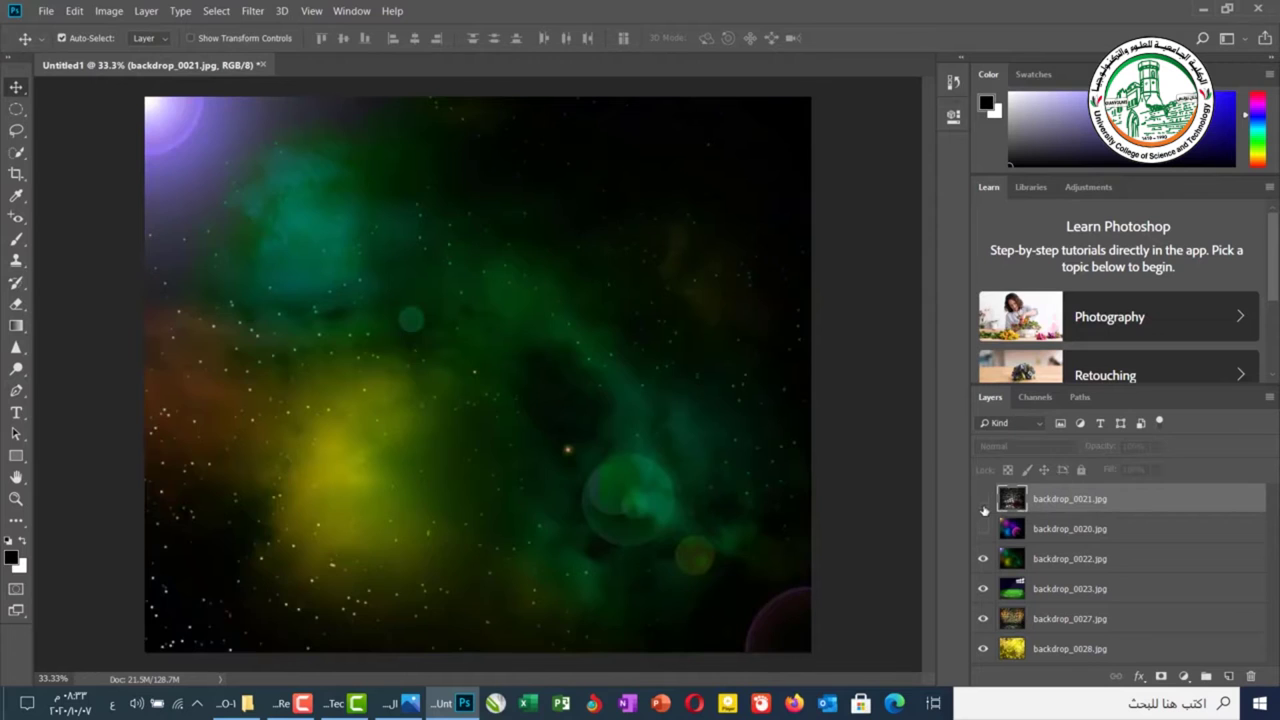
pyautogui.click(983, 499)
pyautogui.click(983, 528)
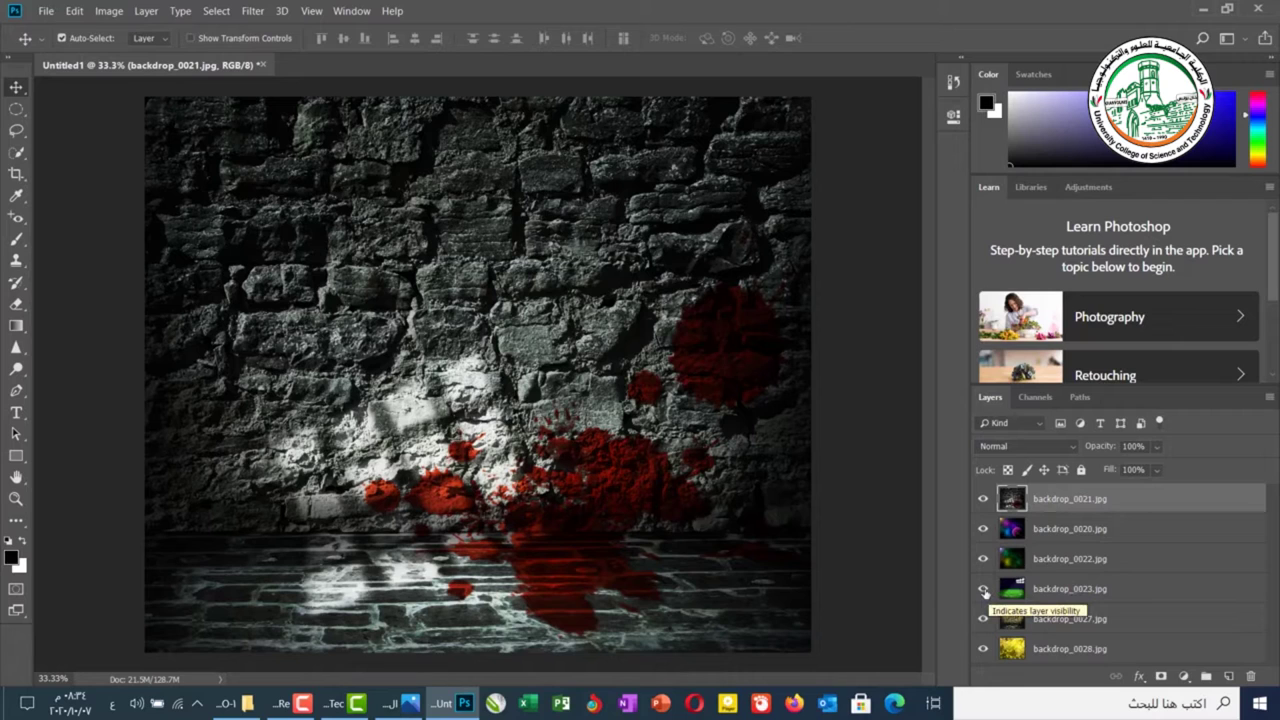
pyautogui.click(983, 498)
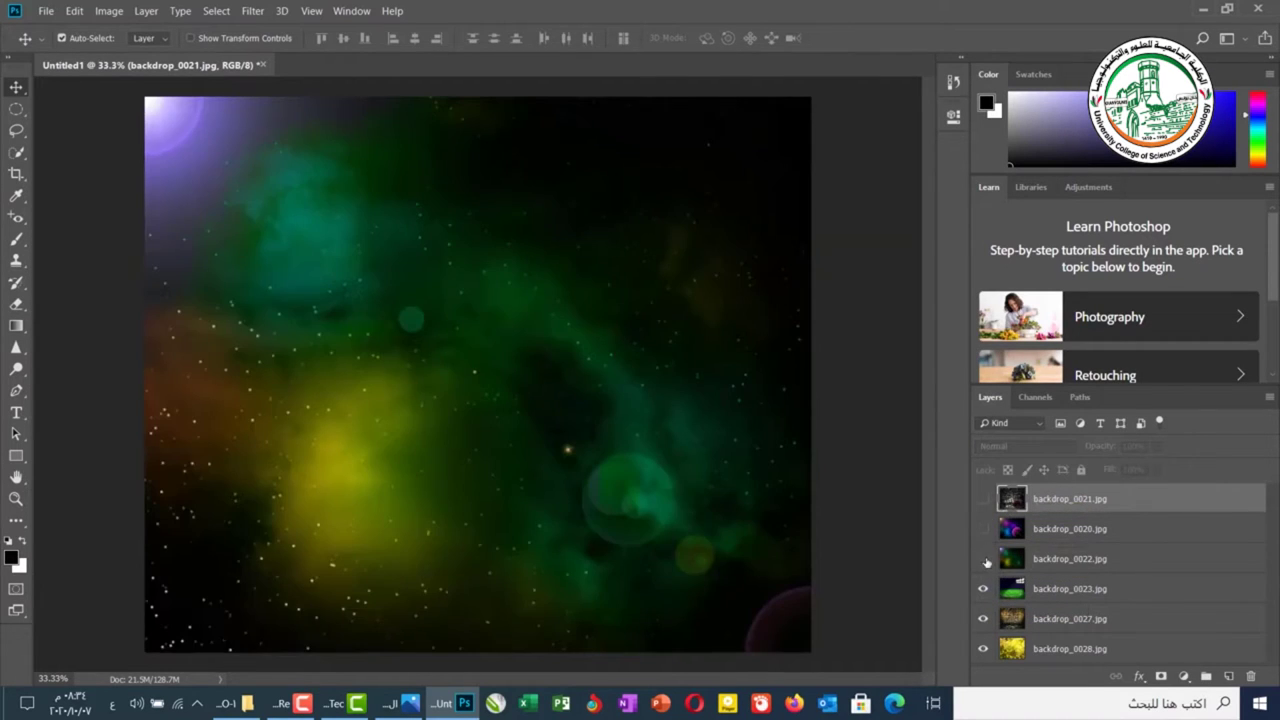
pyautogui.moveTo(983, 558); pyautogui.dragTo(987, 532)
pyautogui.click(985, 530)
pyautogui.click(984, 558)
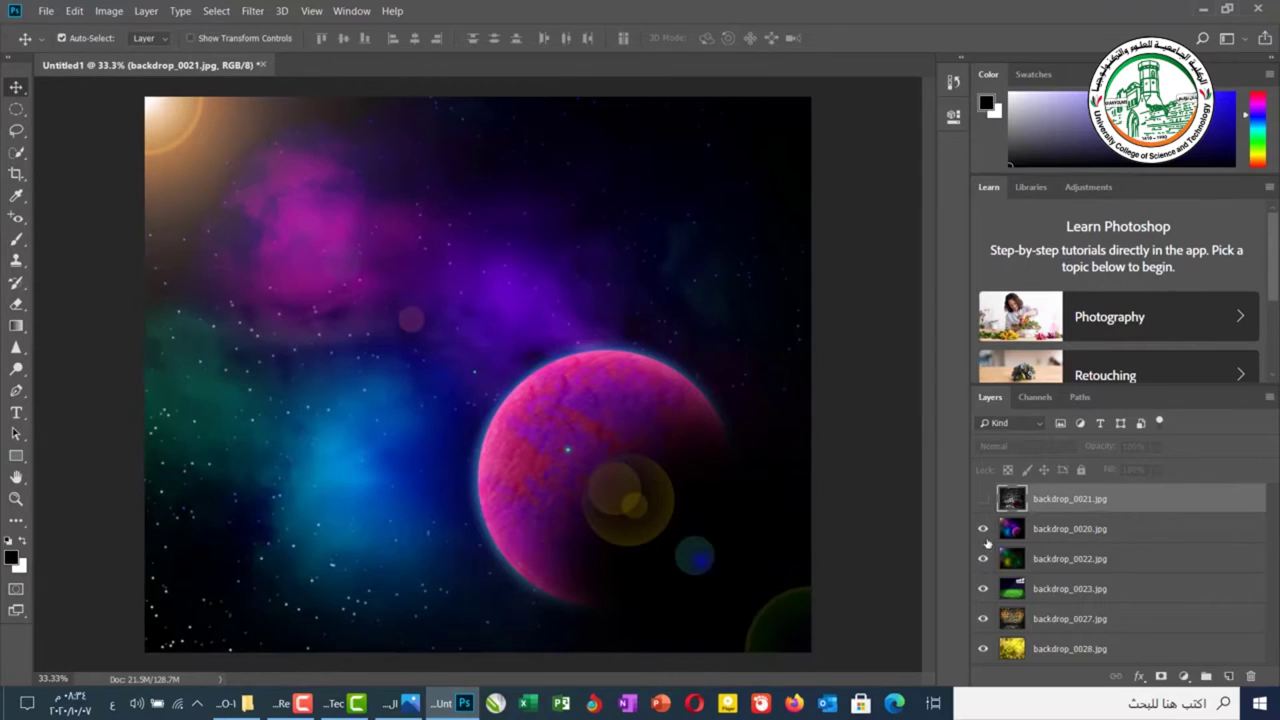
pyautogui.click(984, 500)
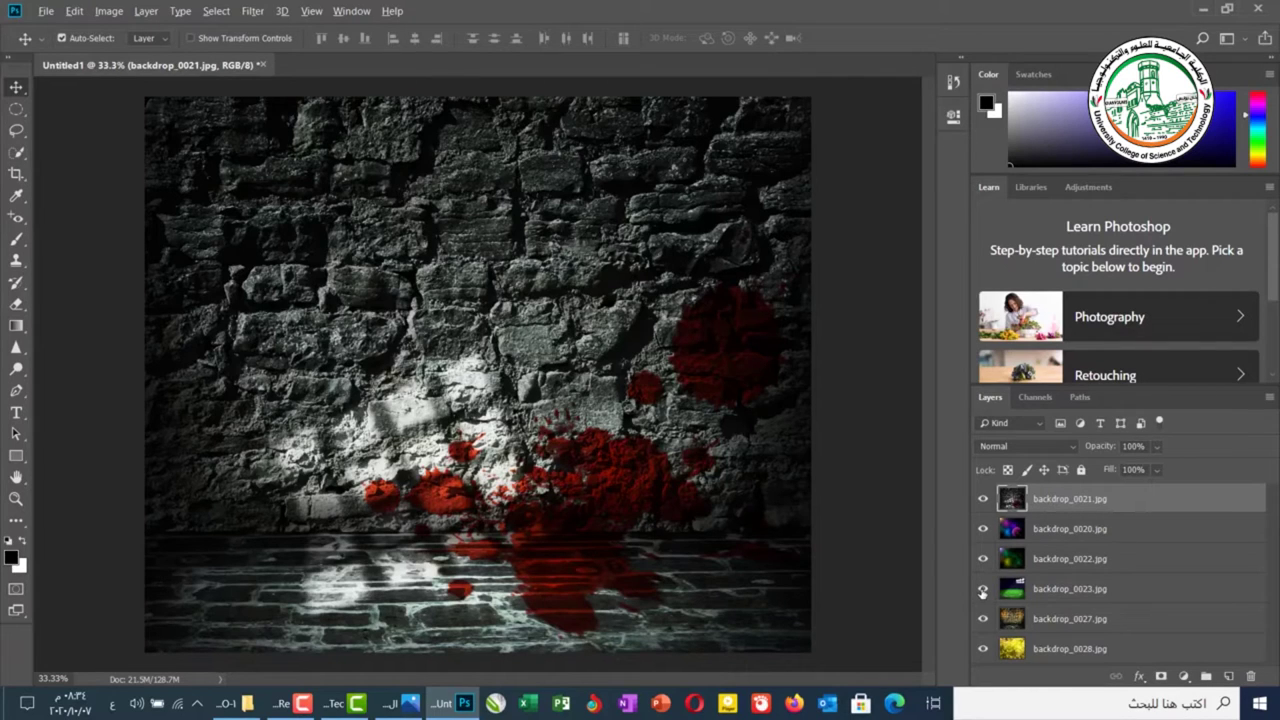
# Isolate the backdrop_0023 layer by hiding all the others and restore them, repeating this twice
pyautogui.keyDown('alt'); pyautogui.click(982, 591); pyautogui.keyUp('alt')
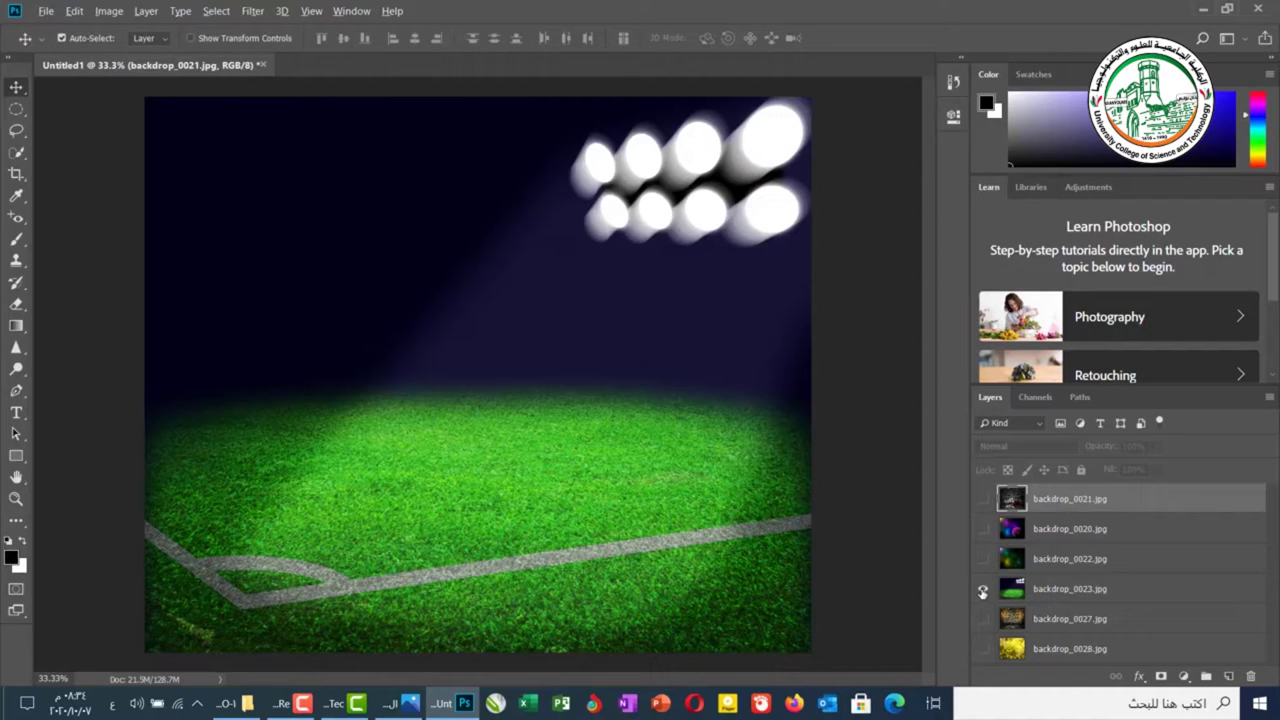
pyautogui.keyDown('alt'); pyautogui.click(982, 590); pyautogui.keyUp('alt')
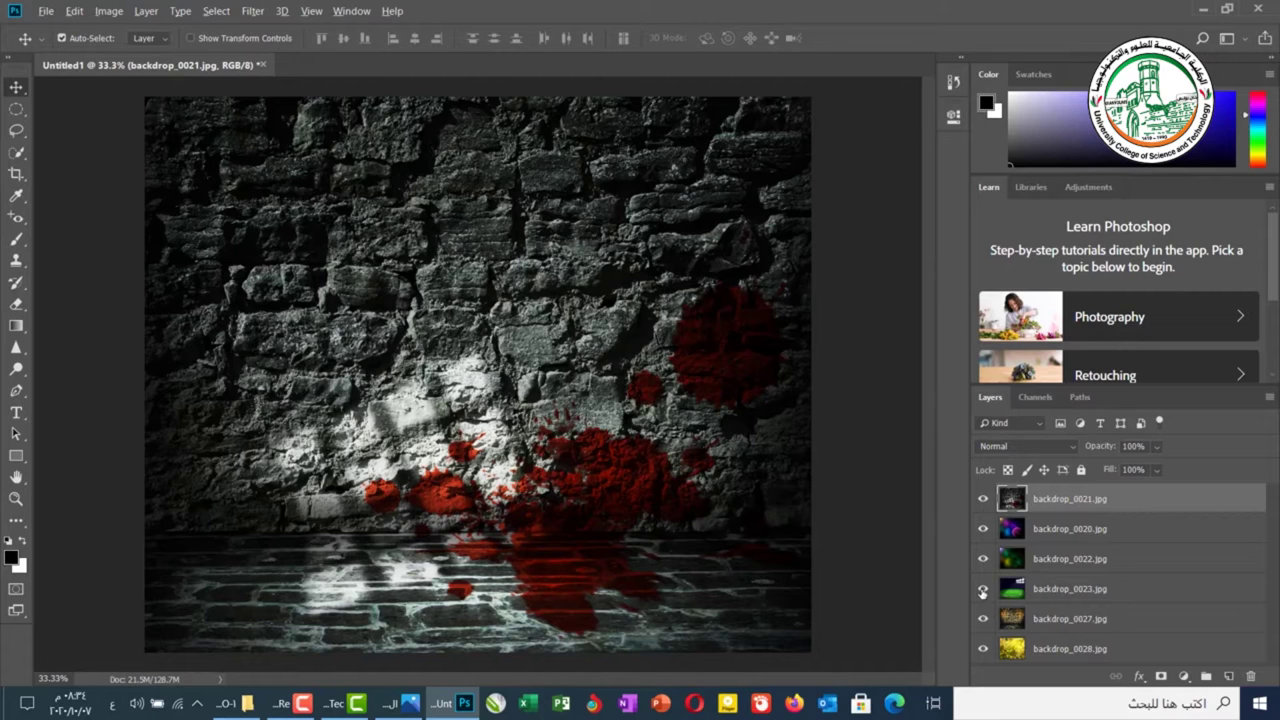
pyautogui.keyDown('alt'); pyautogui.click(982, 591); pyautogui.keyUp('alt')
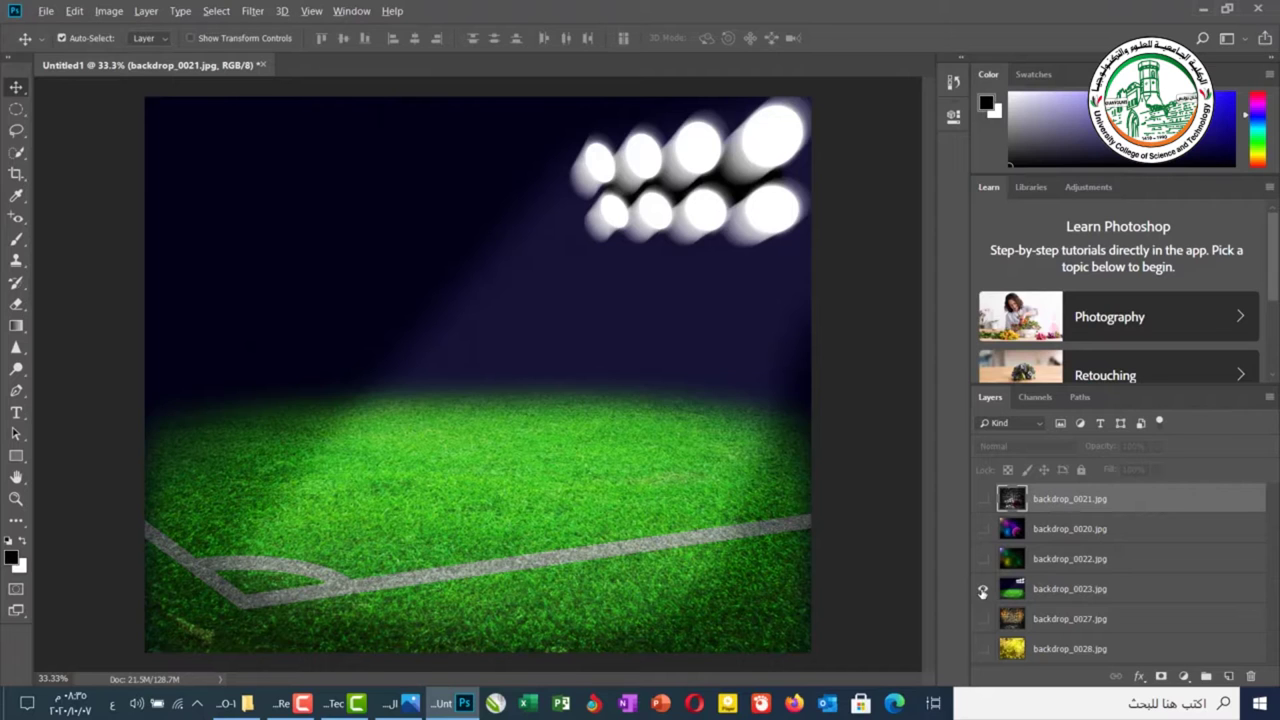
pyautogui.keyDown('alt'); pyautogui.click(982, 591); pyautogui.keyUp('alt')
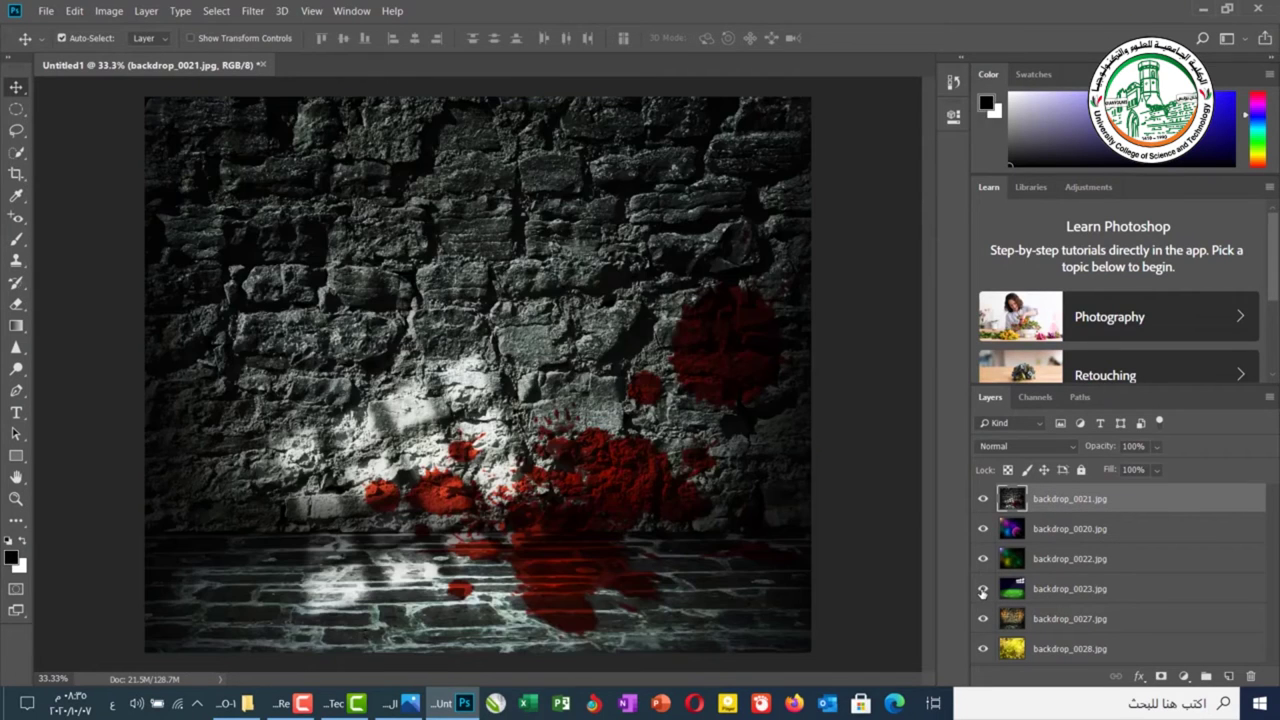
# Close the layered document without saving and open backdrop_0020.jpg from its folder in File Explorer
pyautogui.click(263, 65)
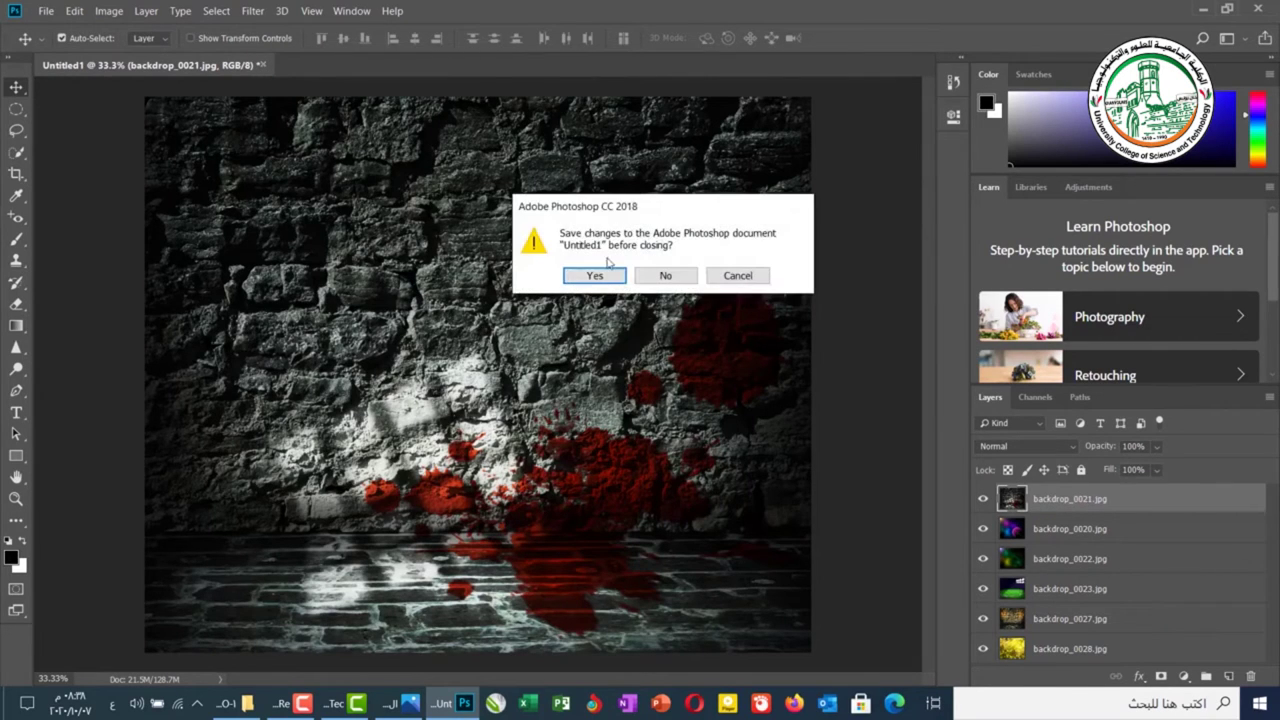
pyautogui.click(662, 280)
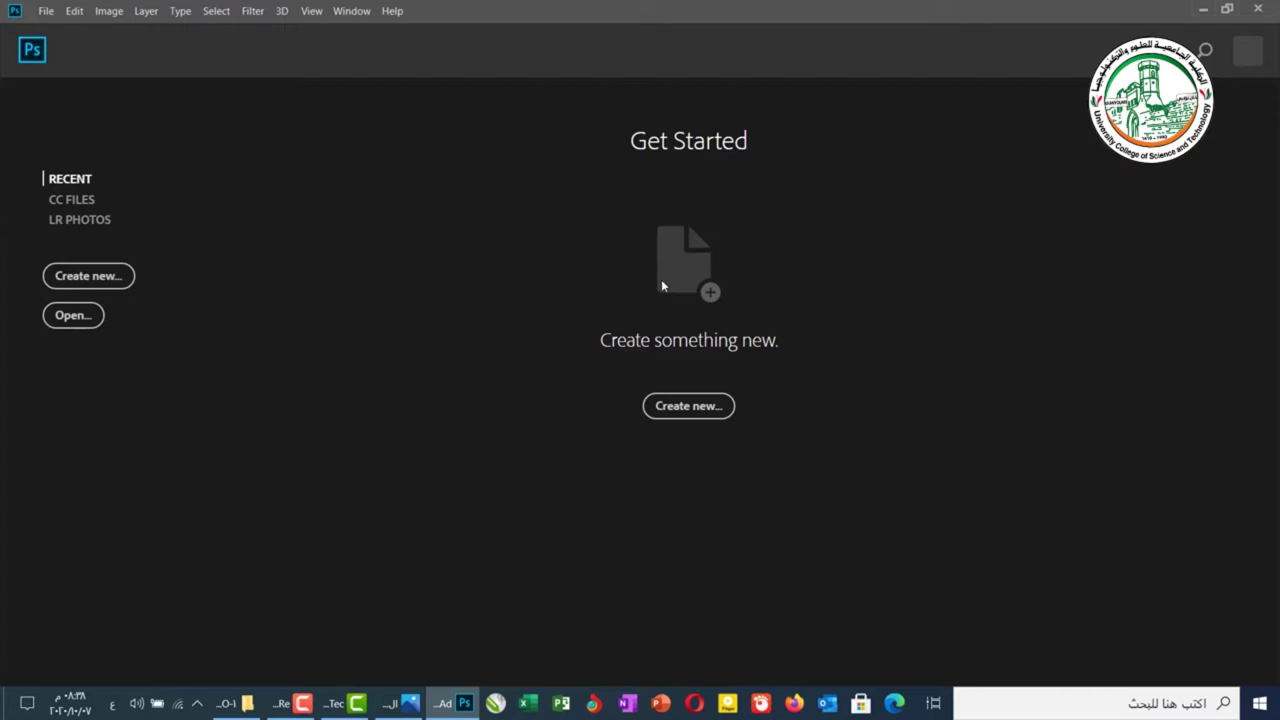
pyautogui.click(236, 703)
pyautogui.moveTo(807, 125); pyautogui.dragTo(508, 398)
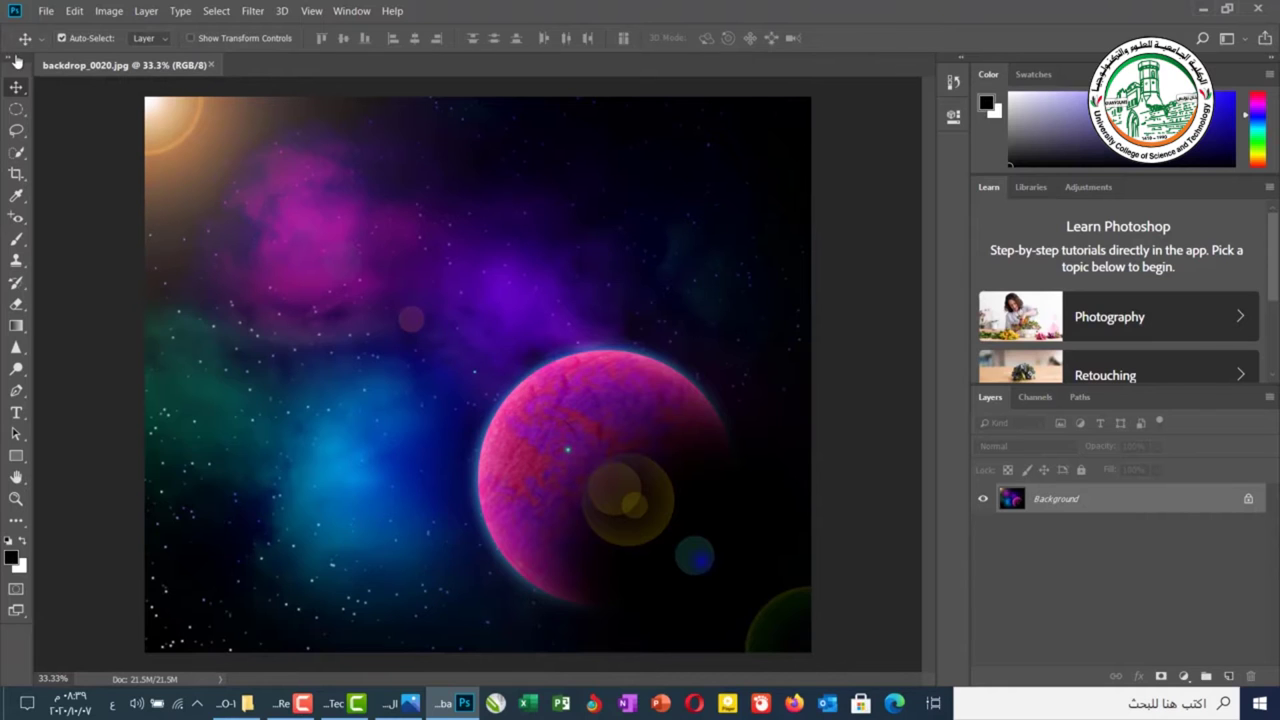
# Create a new 1080 x 1080 pixel document at 72 ppi in RGB Color with a white background, starting from the 1920 x 1080 preset
pyautogui.click(46, 13)
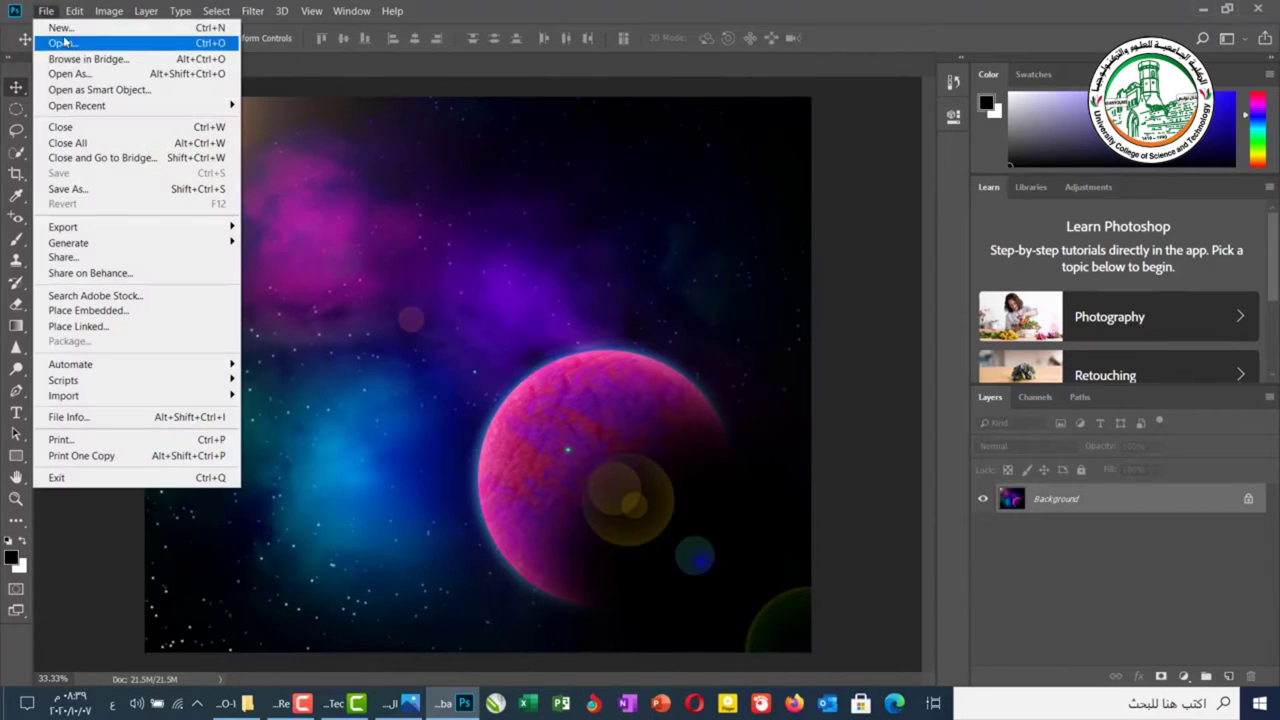
pyautogui.click(67, 29)
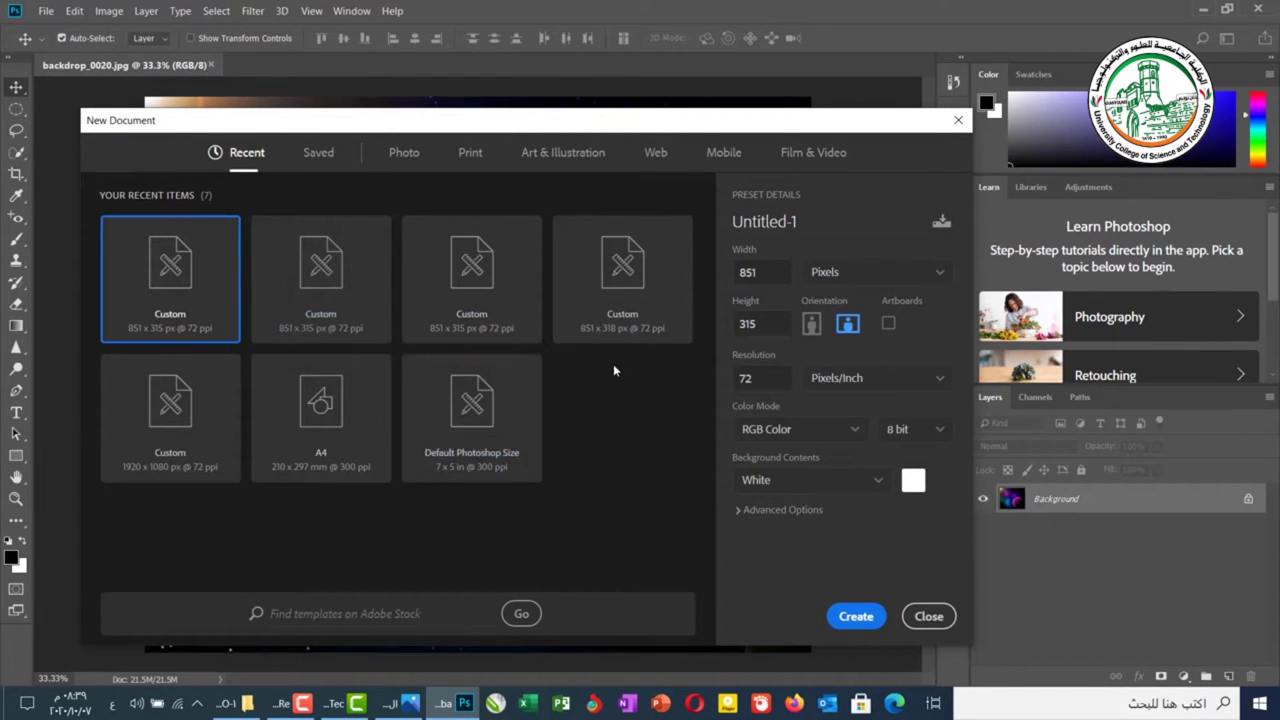
pyautogui.click(186, 427)
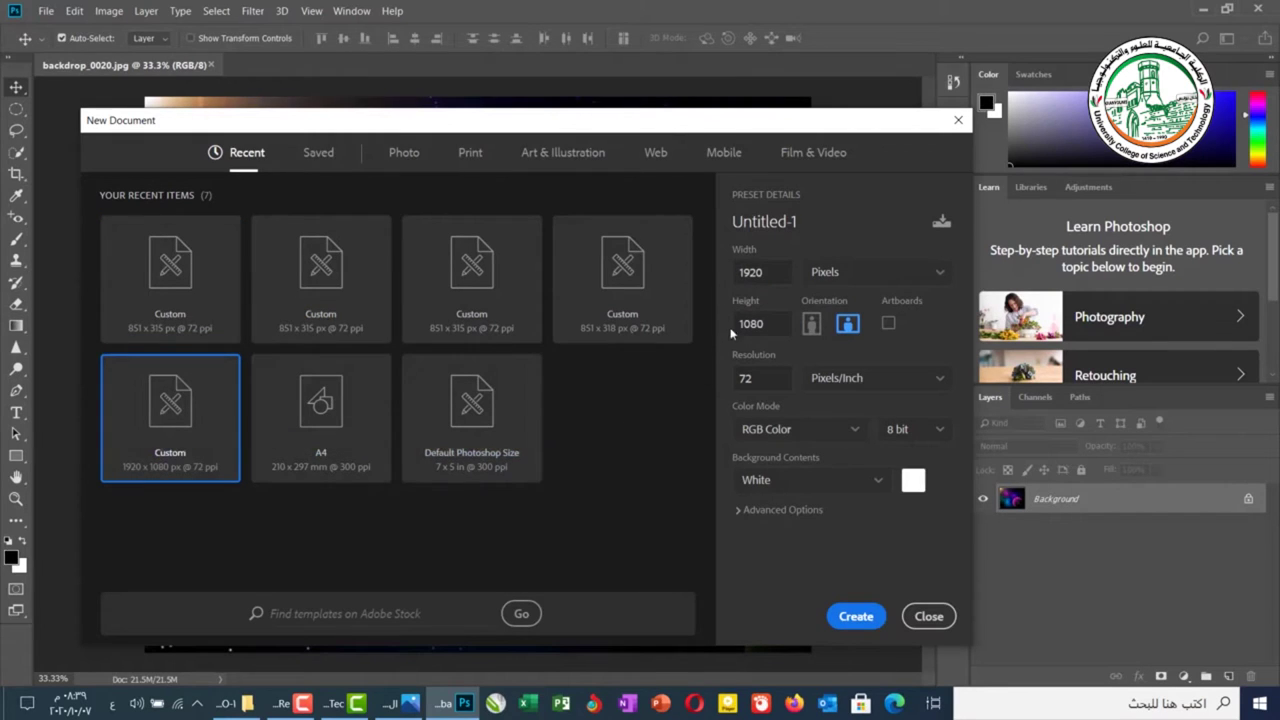
pyautogui.doubleClick(752, 272)
pyautogui.write('1080')
pyautogui.press('Tab')
pyautogui.write('138')
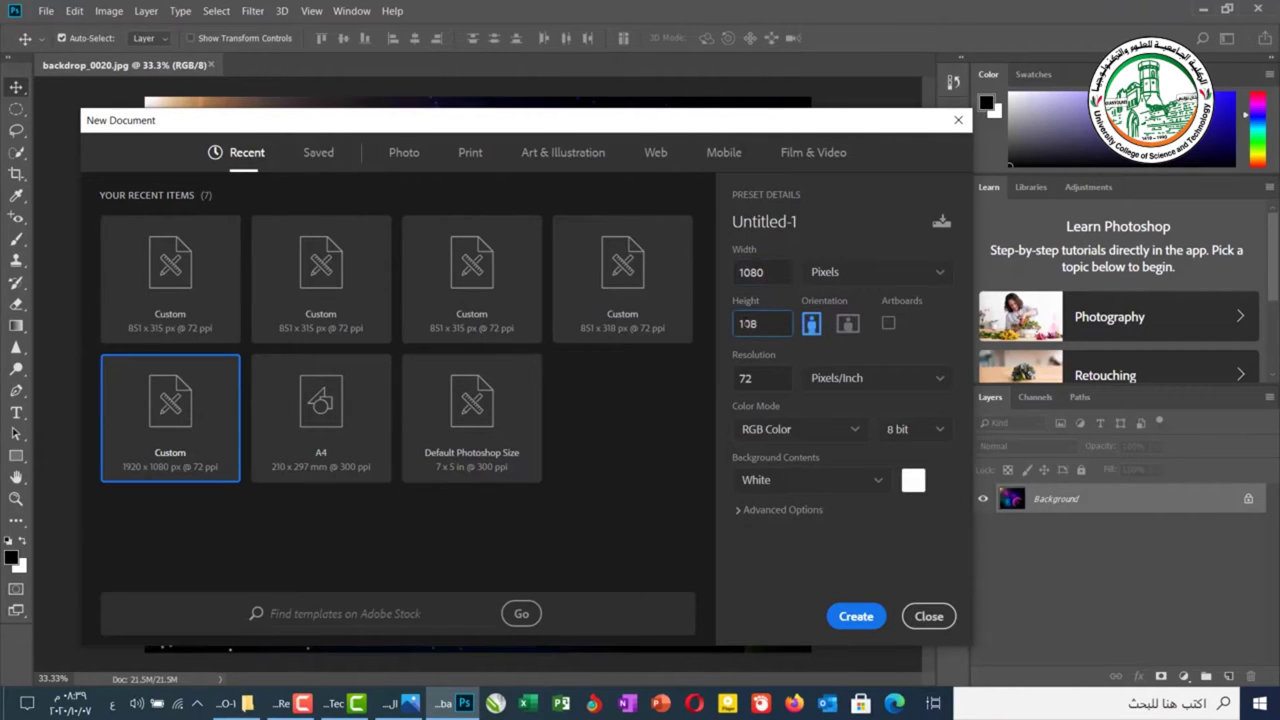
pyautogui.write('0')
pyautogui.click(850, 618)
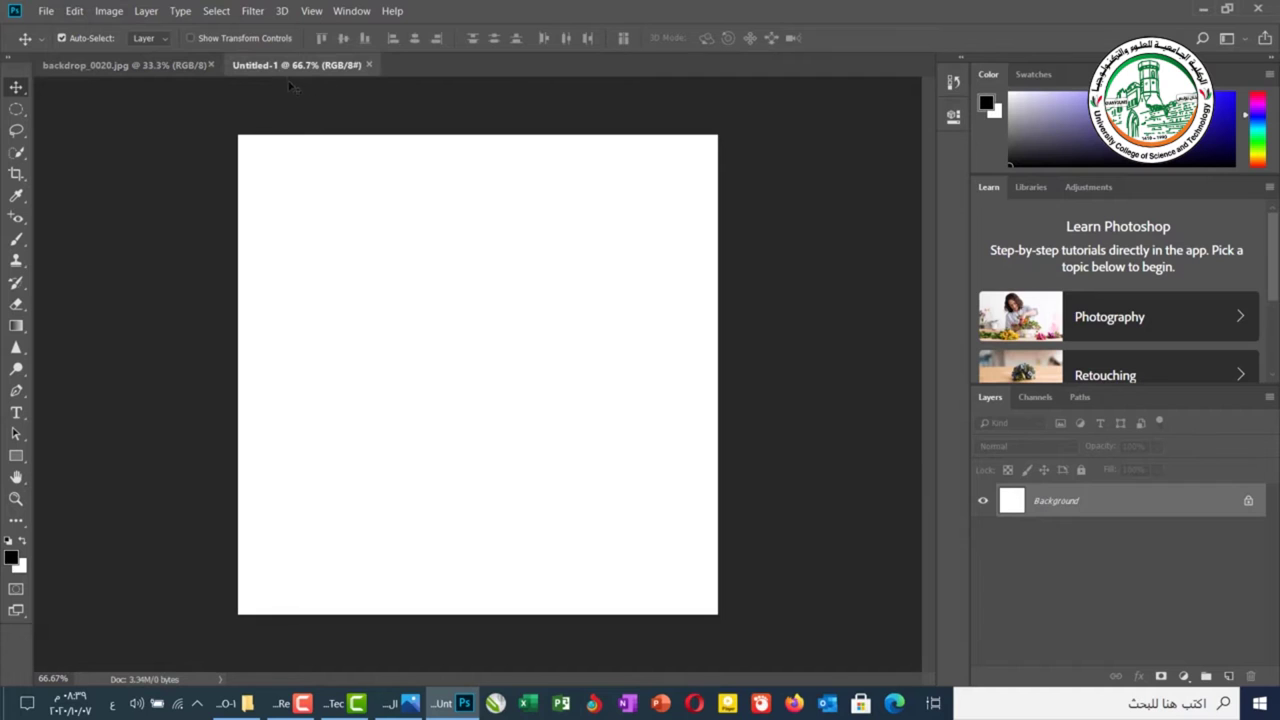
# Add an empty layer to backdrop_0020.jpg above the background, then toggle the background's visibility off and back on
pyautogui.click(166, 66)
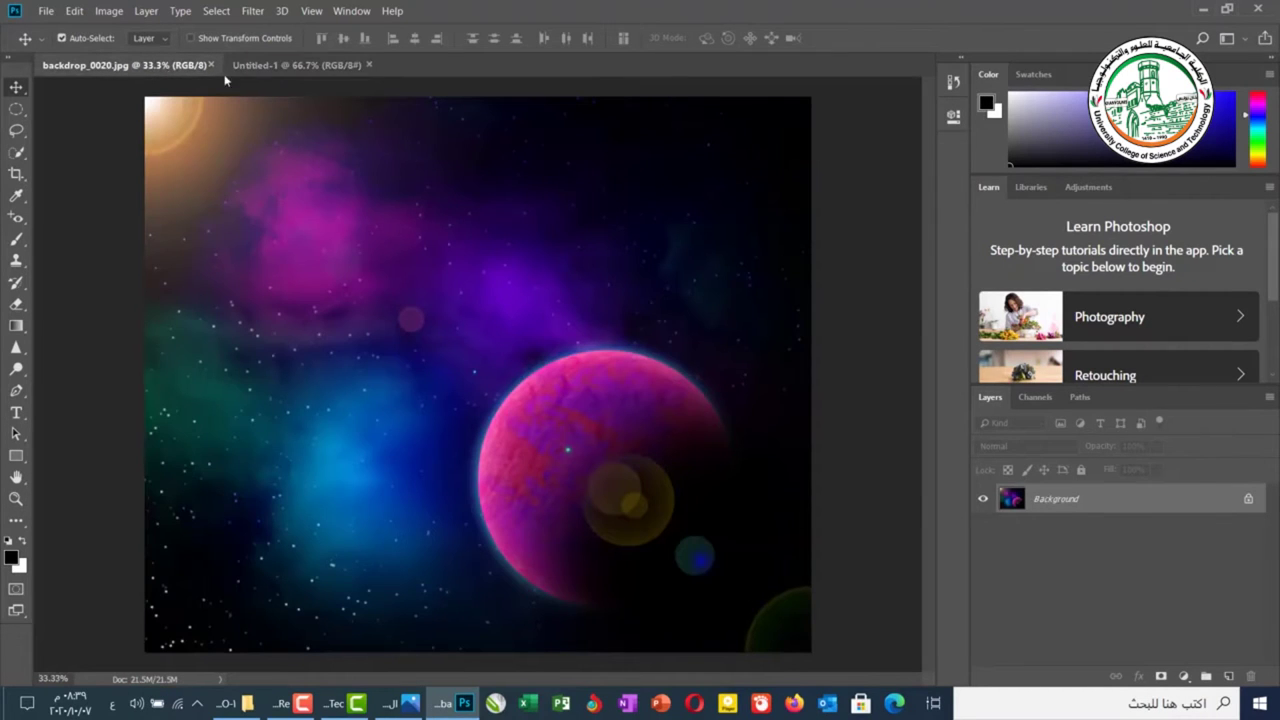
pyautogui.click(277, 68)
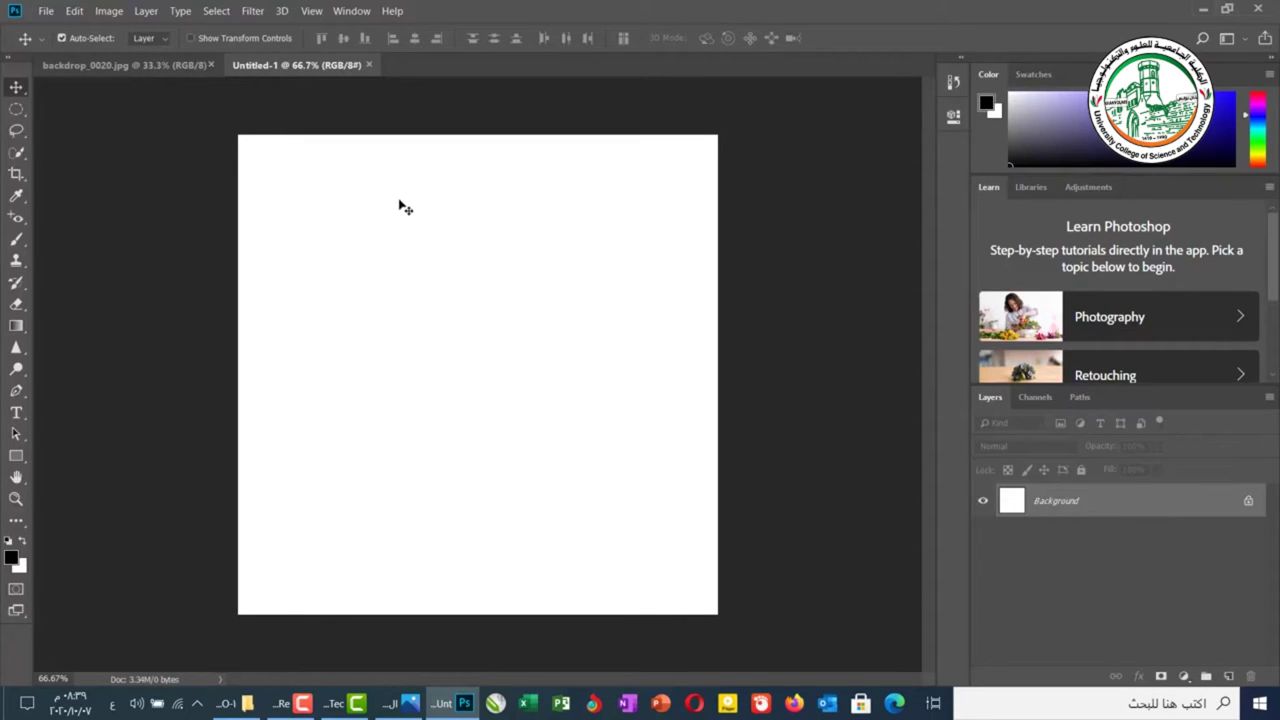
pyautogui.click(105, 68)
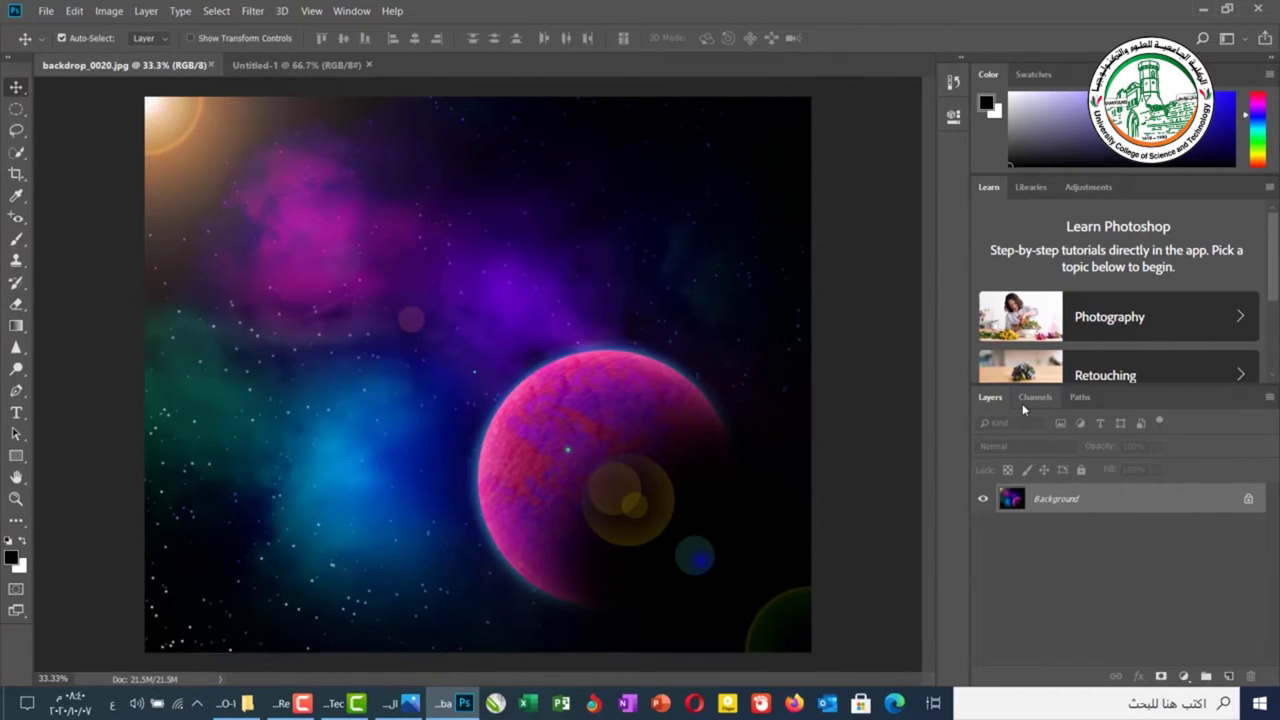
pyautogui.click(1232, 671)
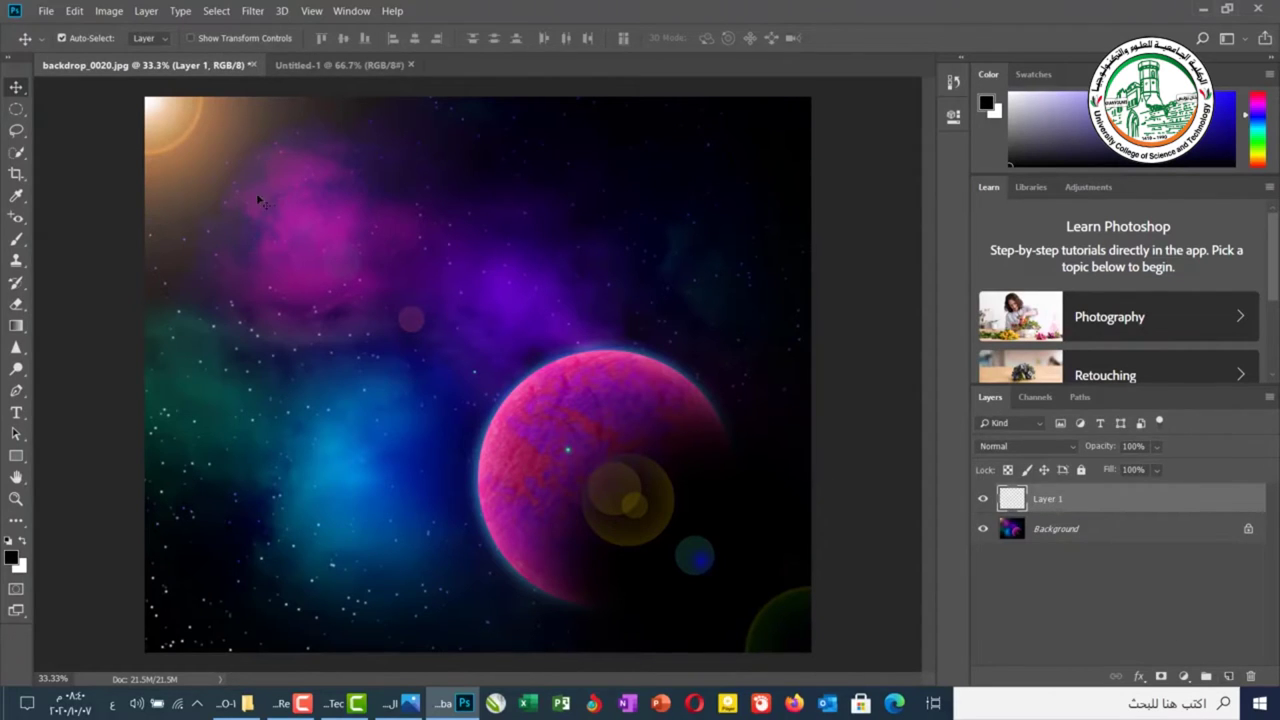
pyautogui.click(983, 529)
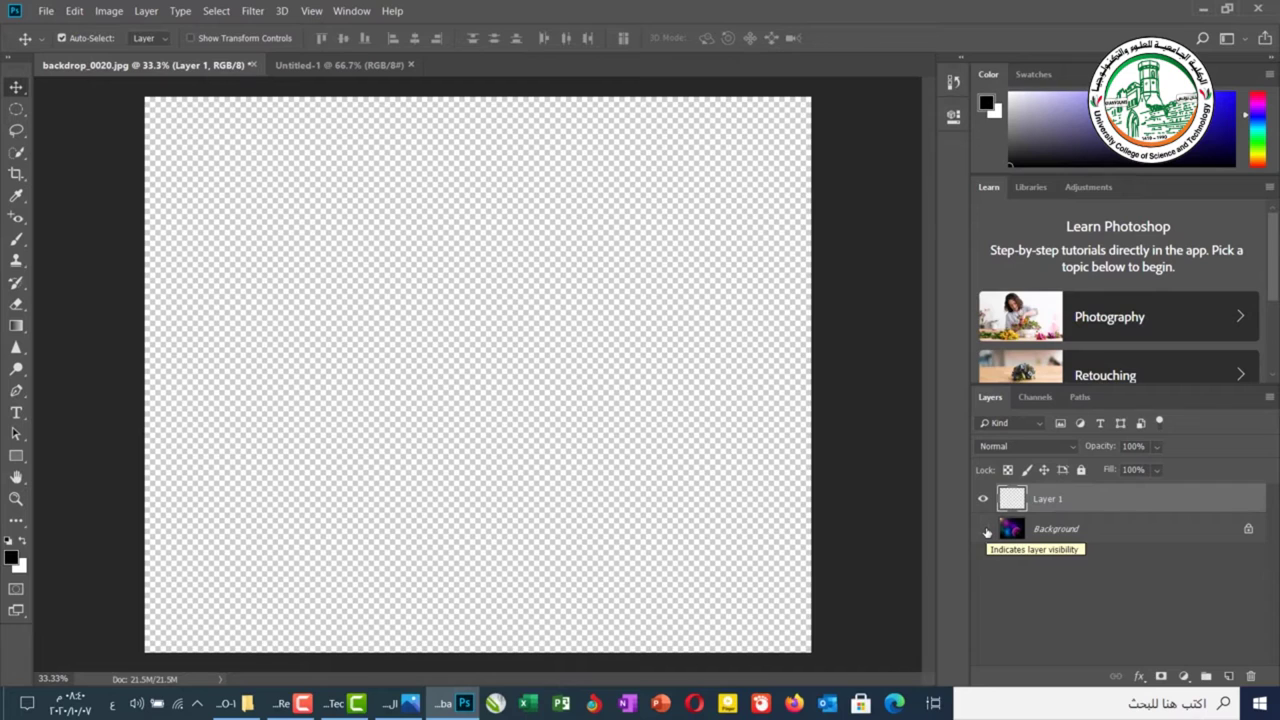
pyautogui.click(984, 529)
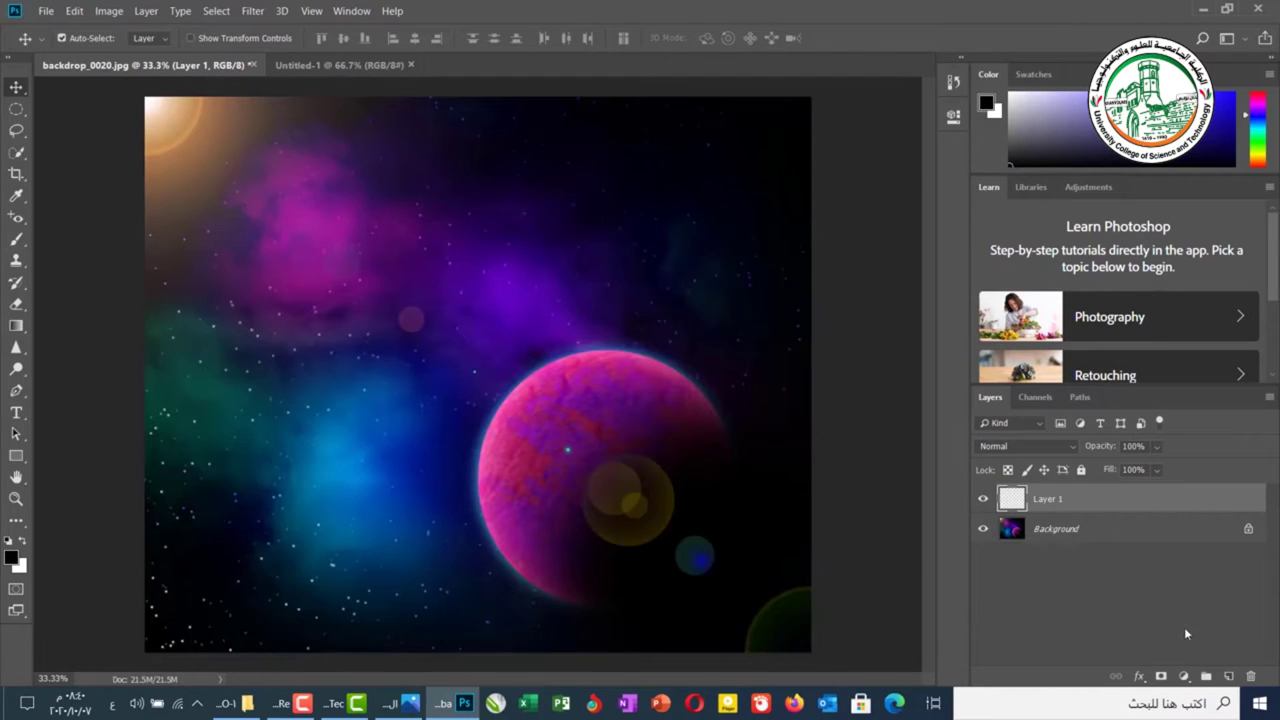
# Add four more empty layers above Layer 1 in backdrop_0020.jpg
pyautogui.click(1230, 677)
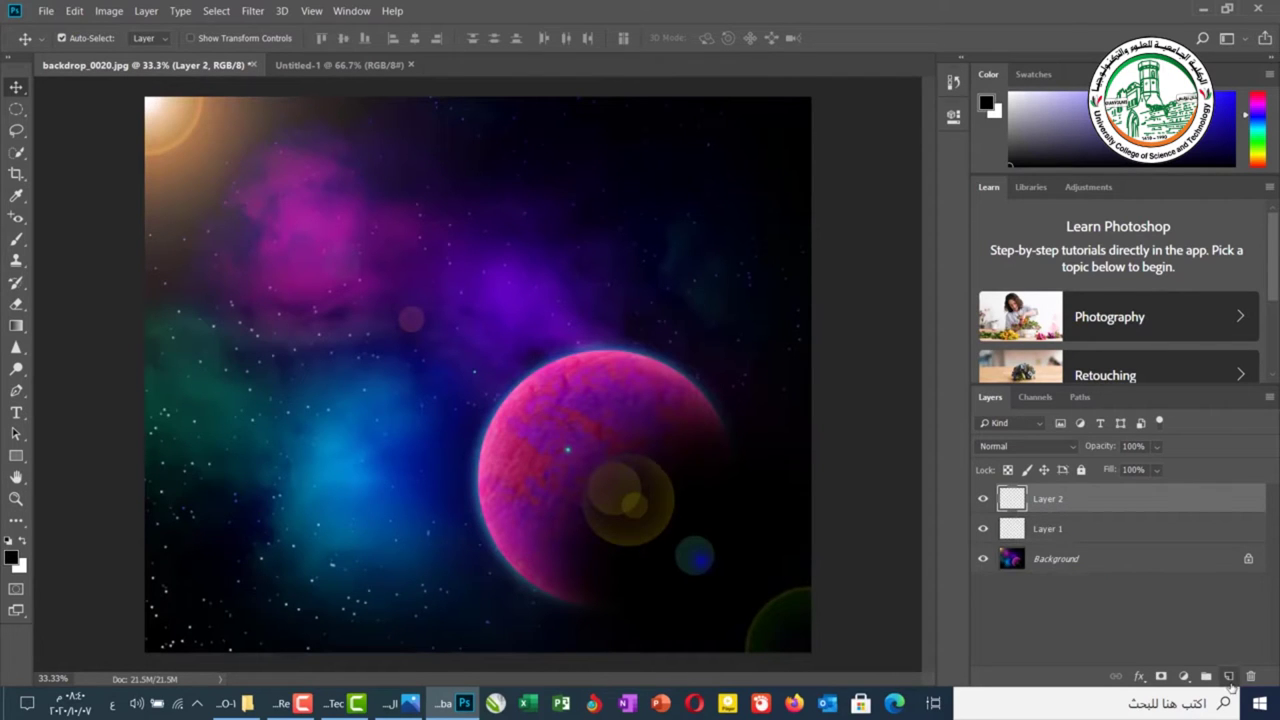
pyautogui.click(1230, 677)
pyautogui.click(1230, 677)
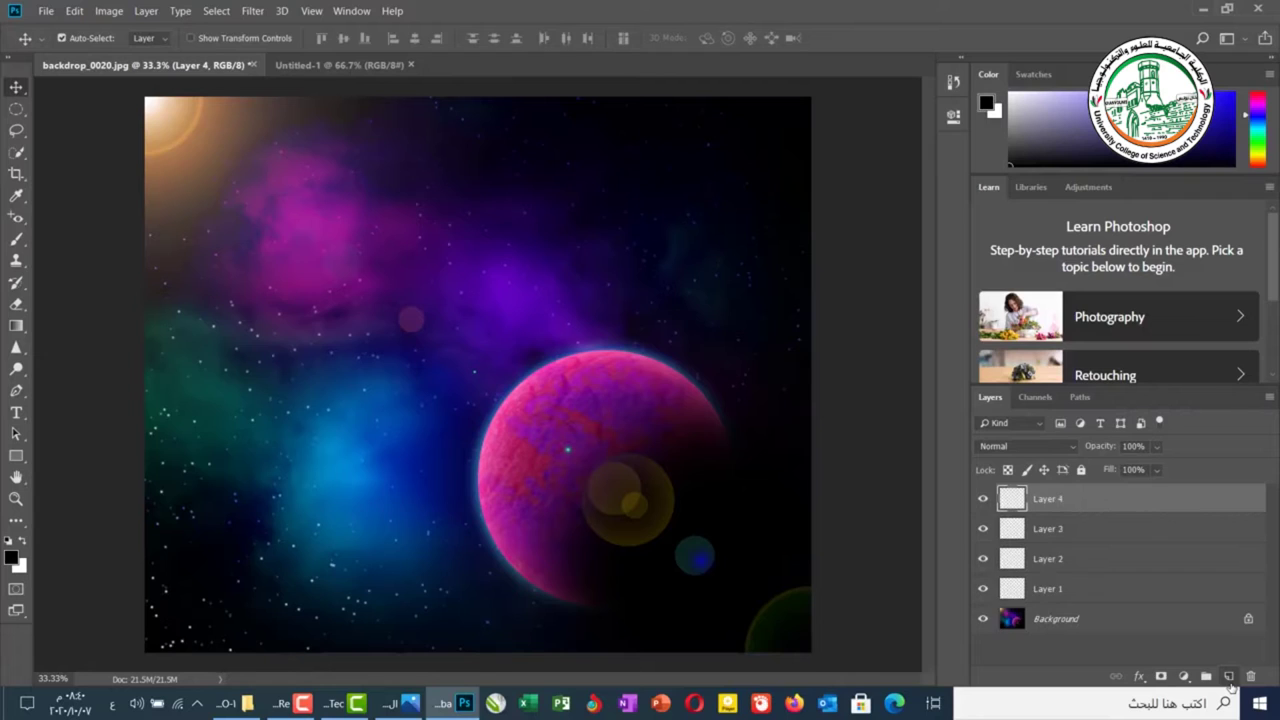
pyautogui.click(1230, 677)
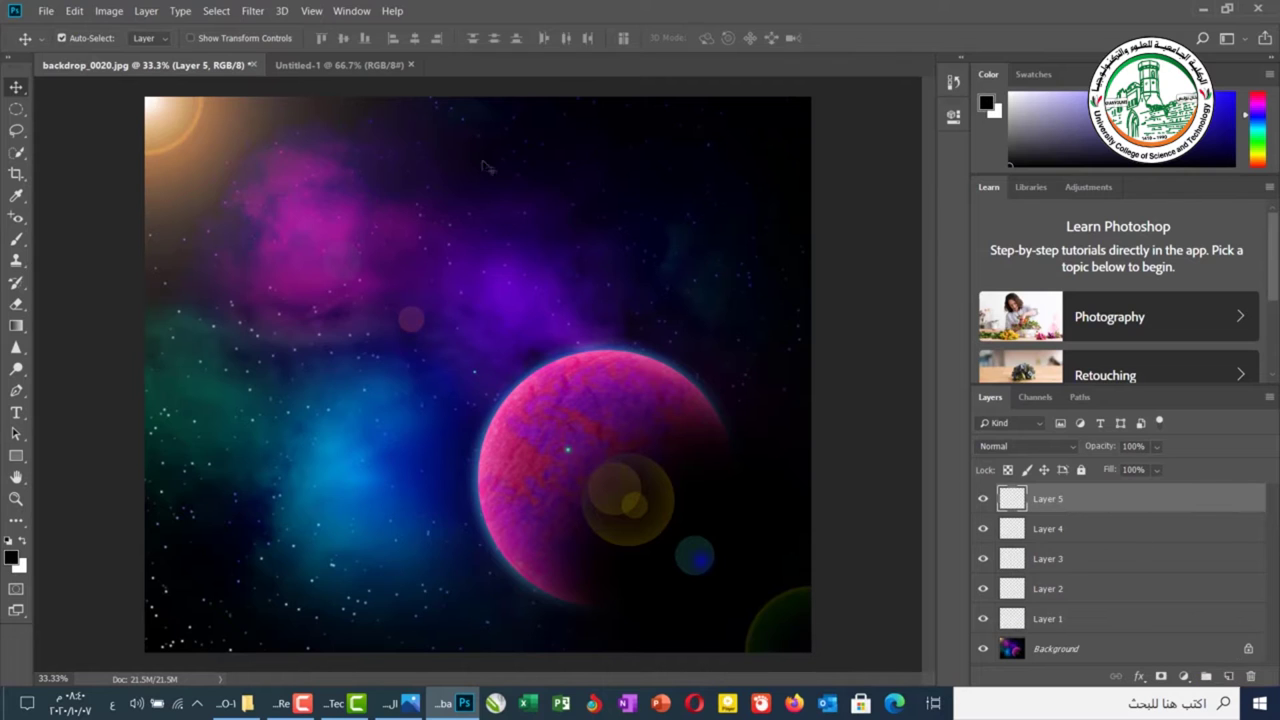
# Create a sixth empty layer at the top of the stack, keeping the default New Layer name and settings
pyautogui.click(143, 12)
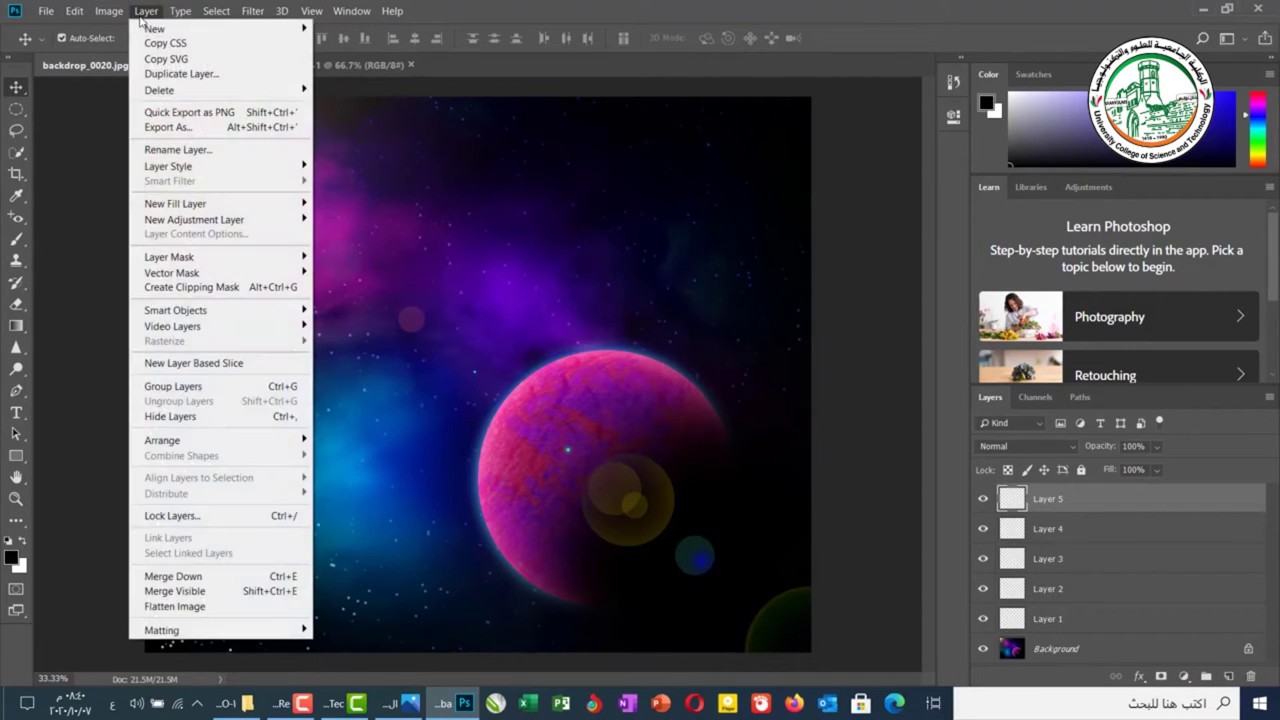
pyautogui.moveTo(150, 30)
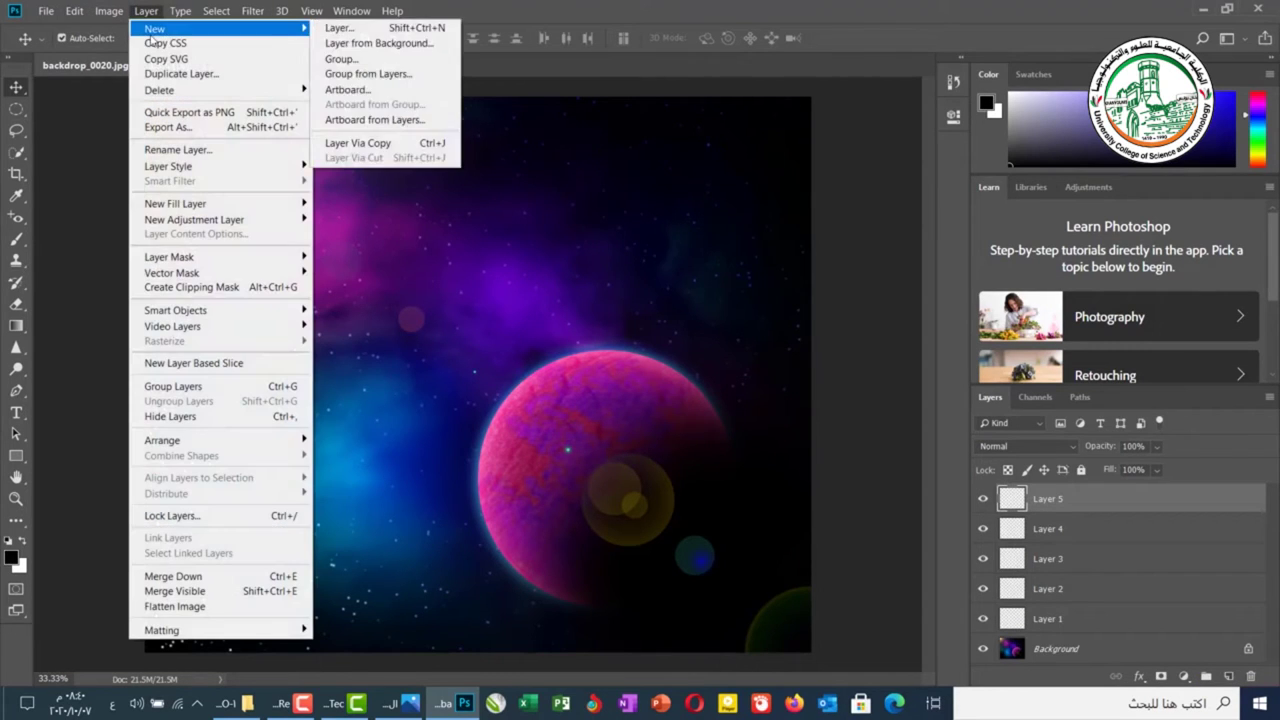
pyautogui.click(362, 38)
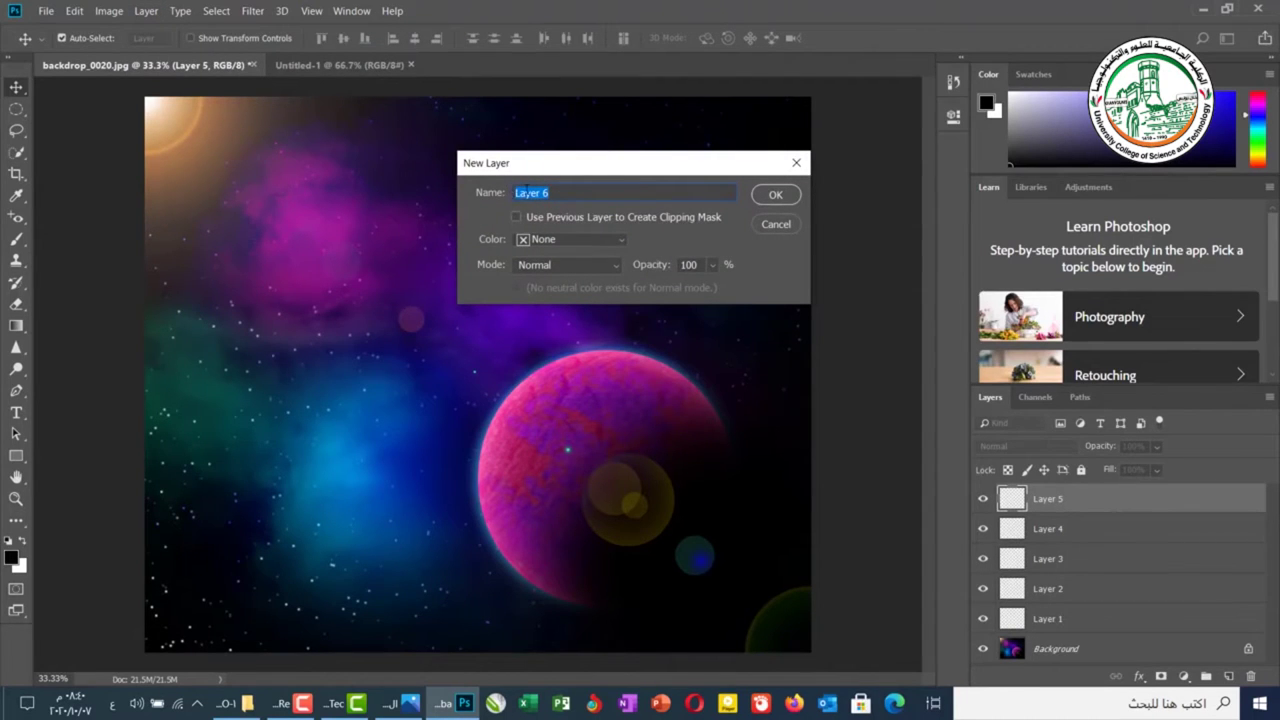
pyautogui.click(778, 195)
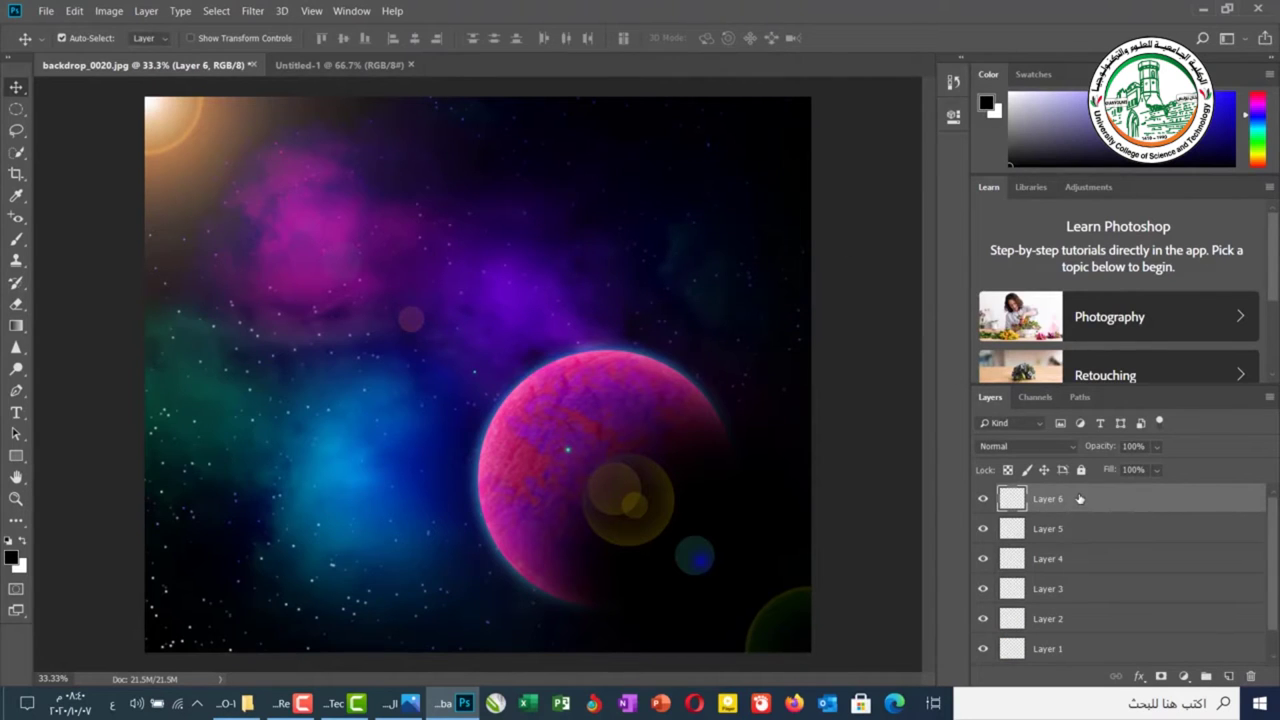
# Create a seventh empty layer above Layer 6, accepting the default name, Normal mode and 100% opacity
pyautogui.click(1272, 399)
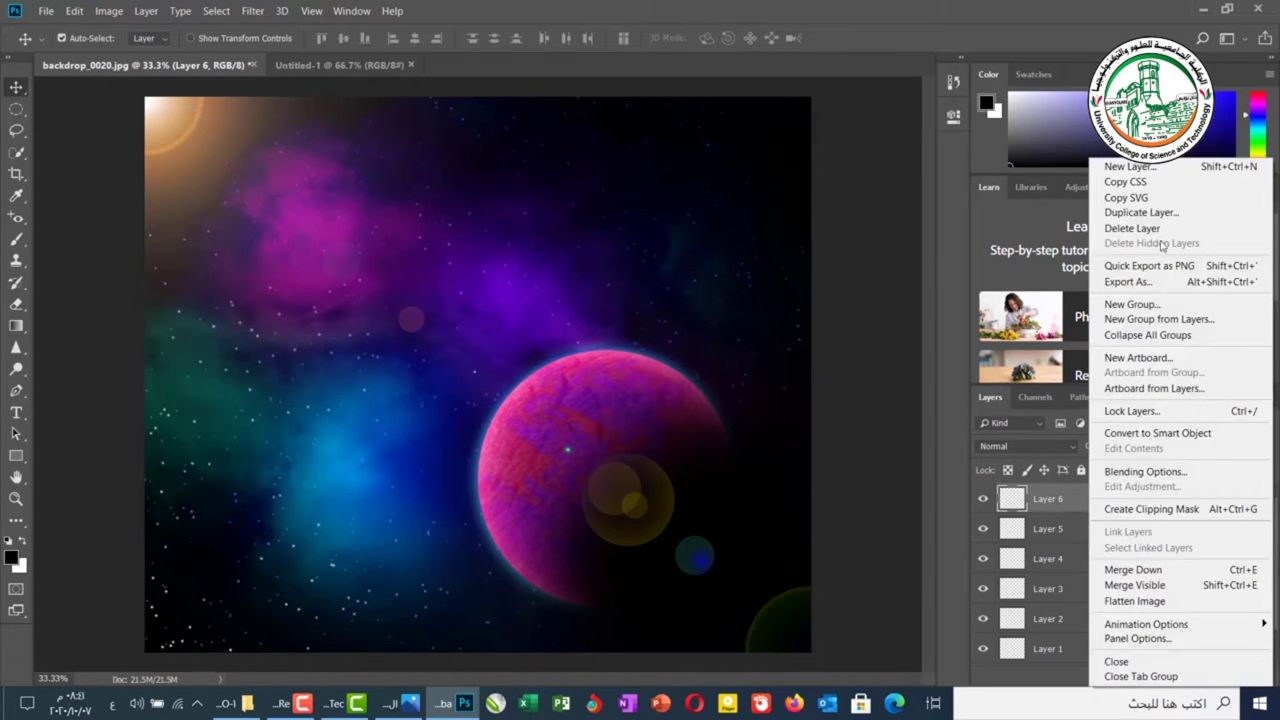
pyautogui.click(886, 212)
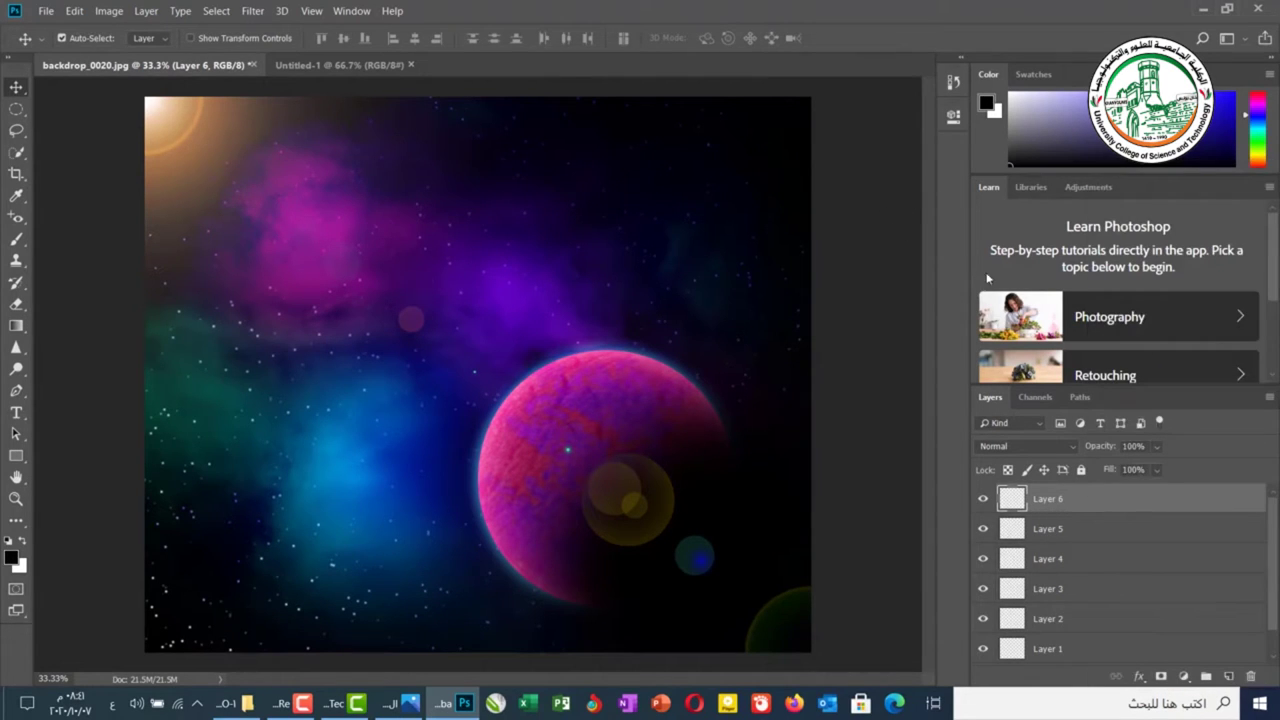
pyautogui.click(1269, 398)
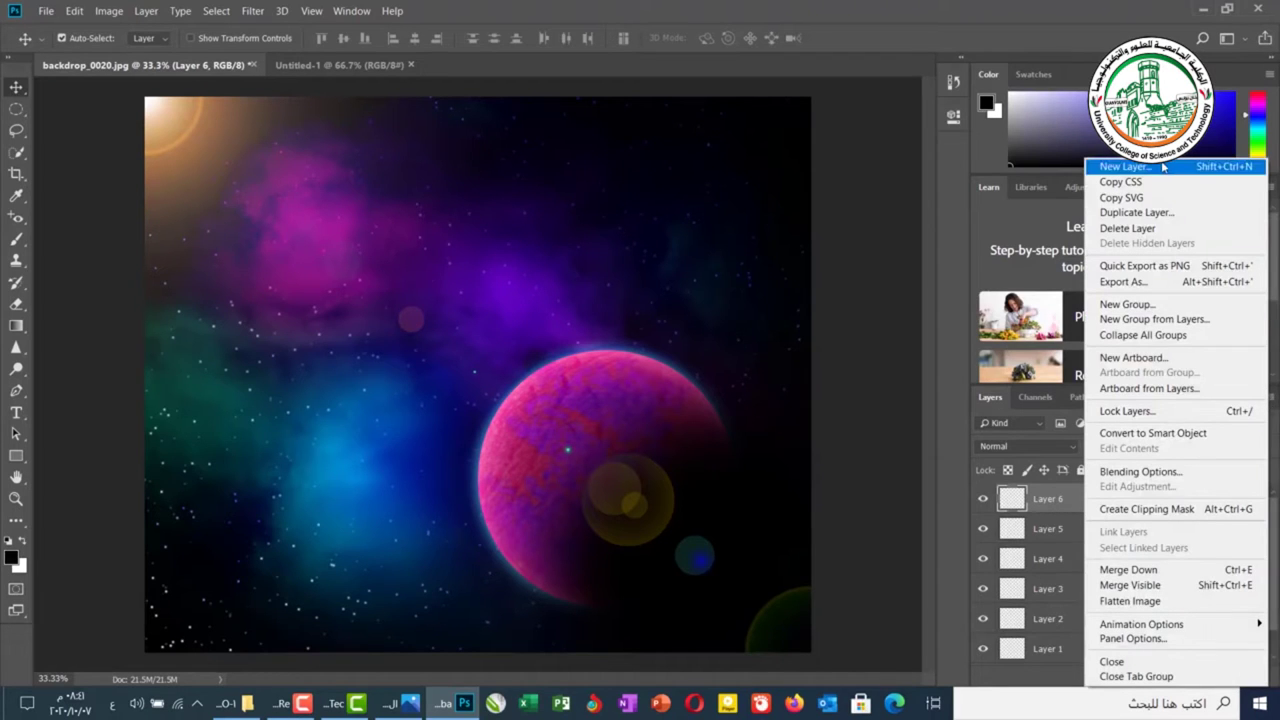
pyautogui.click(1163, 169)
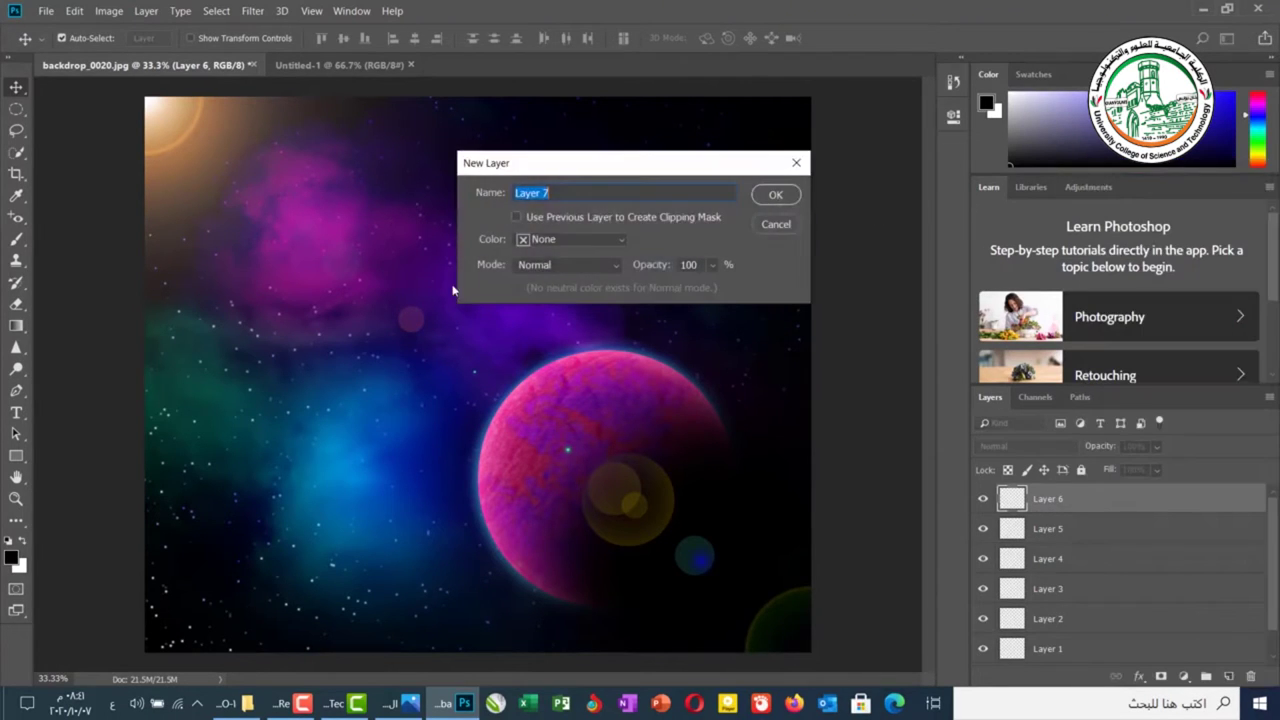
pyautogui.click(770, 197)
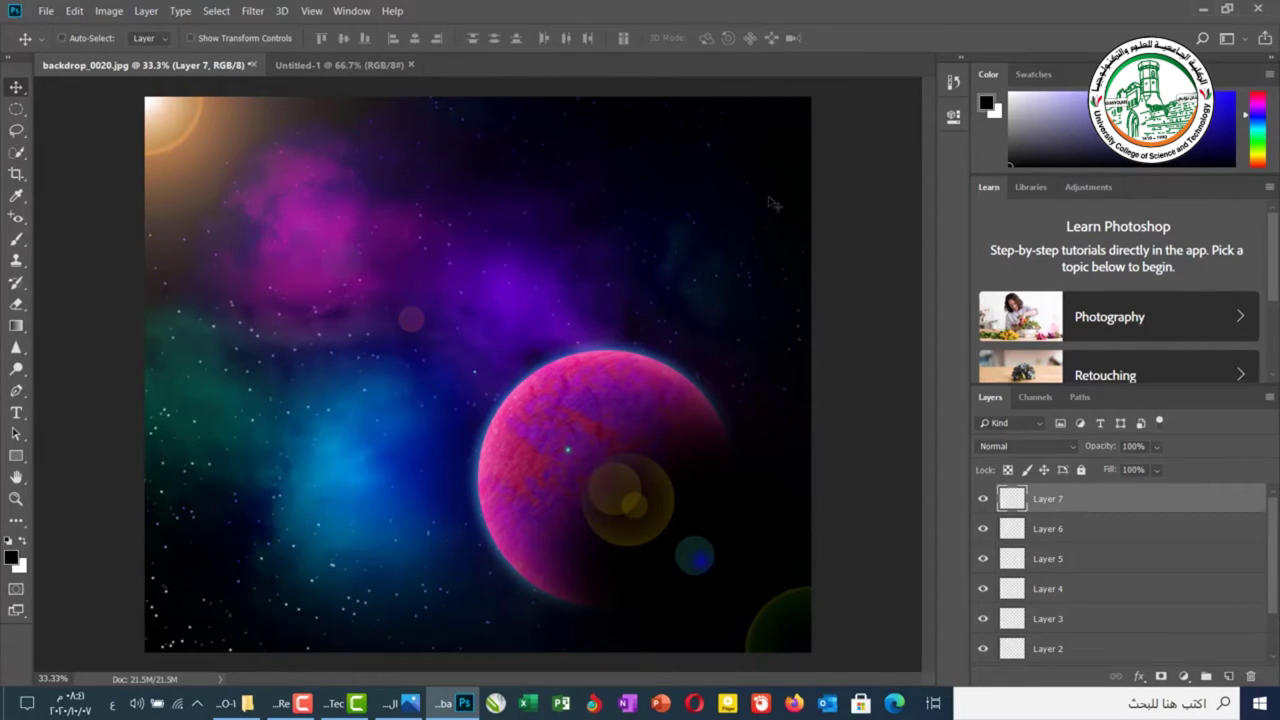
# Switch the keyboard language to English and create an eighth empty layer with the default New Layer settings
pyautogui.press('ctrl')
pyautogui.hotkey('alt', 'shift')
pyautogui.hotkey('ctrl', 'shift', 'n')
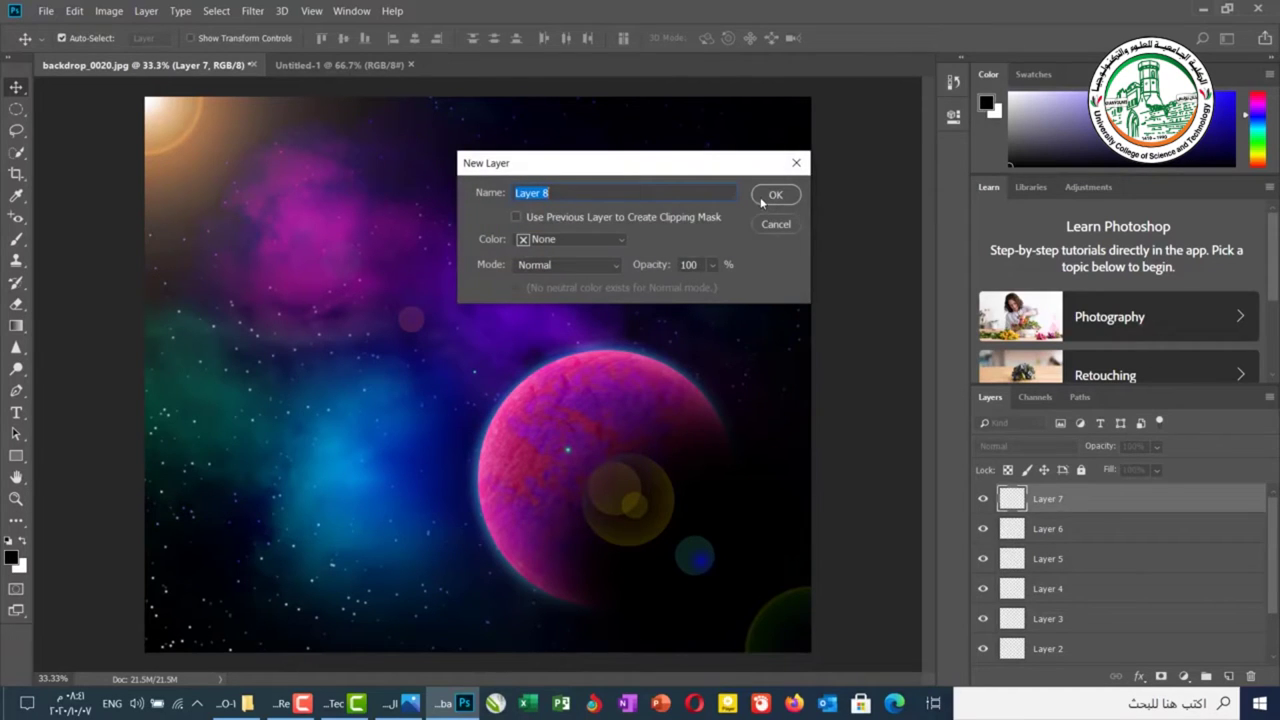
pyautogui.click(763, 200)
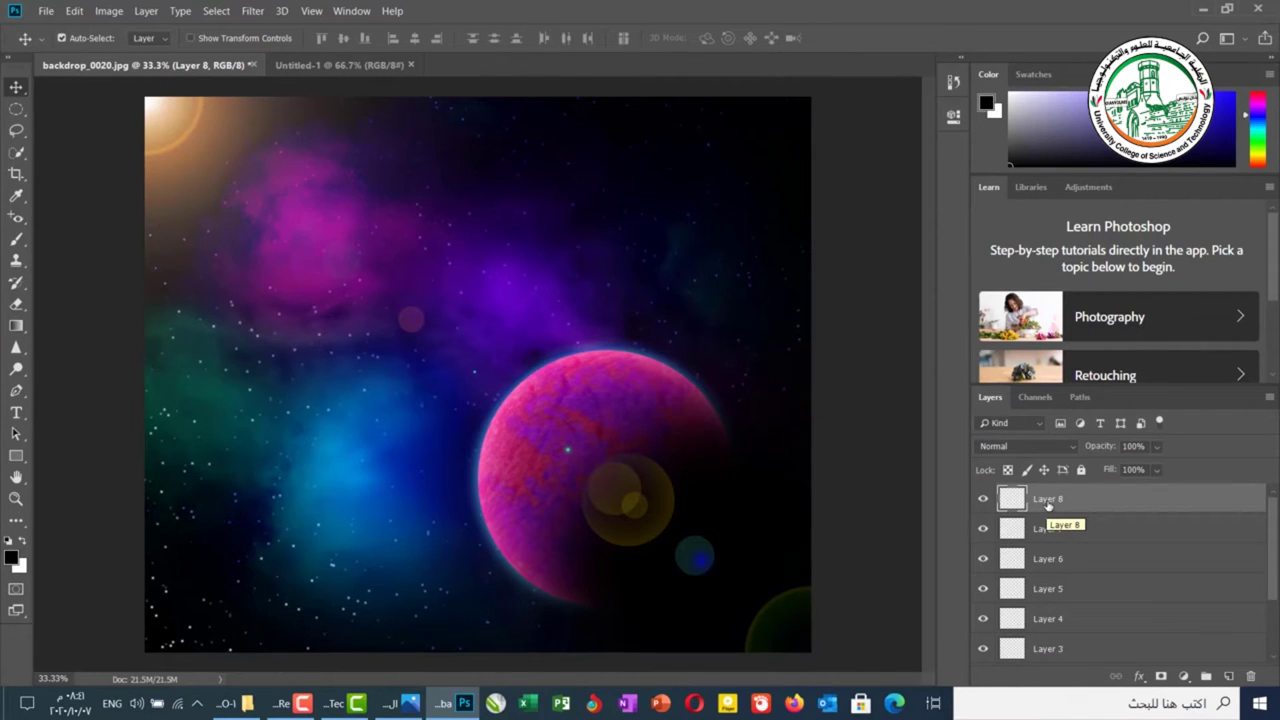
# Delete the two topmost layers, Layer 8 and Layer 7
pyautogui.moveTo(1050, 524); pyautogui.dragTo(1255, 677)
pyautogui.rightClick(1089, 503)
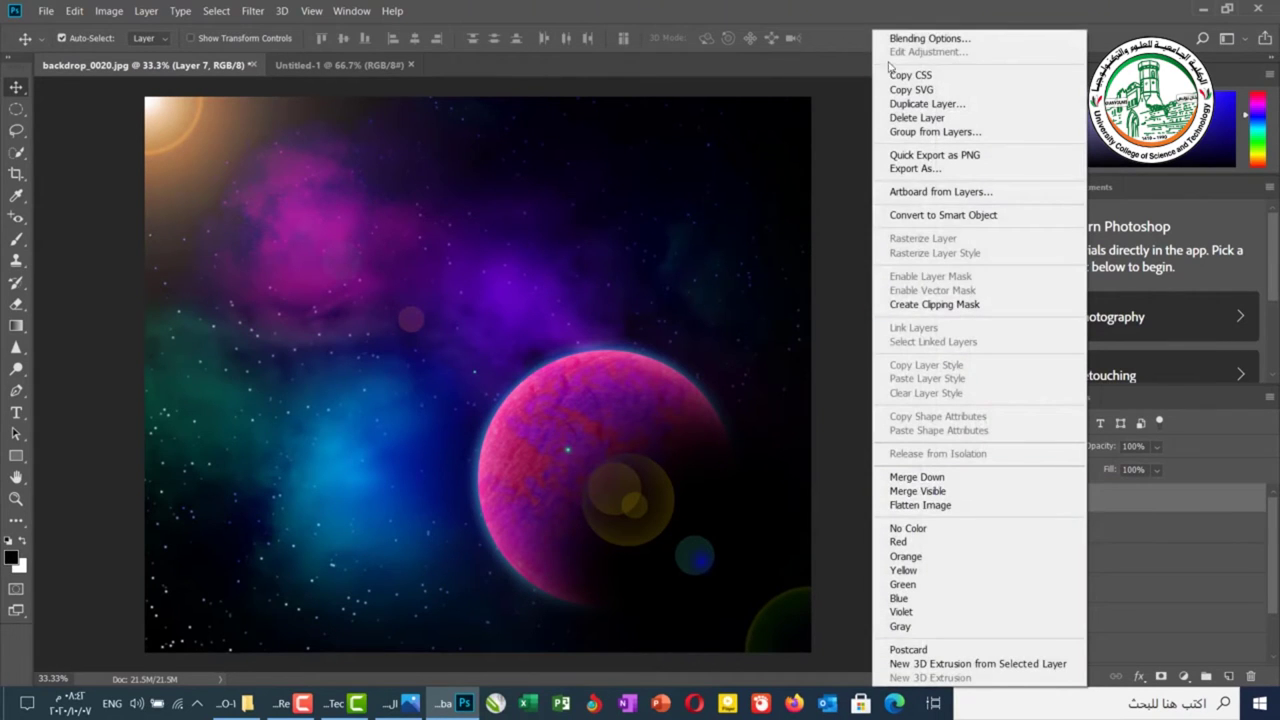
pyautogui.click(915, 119)
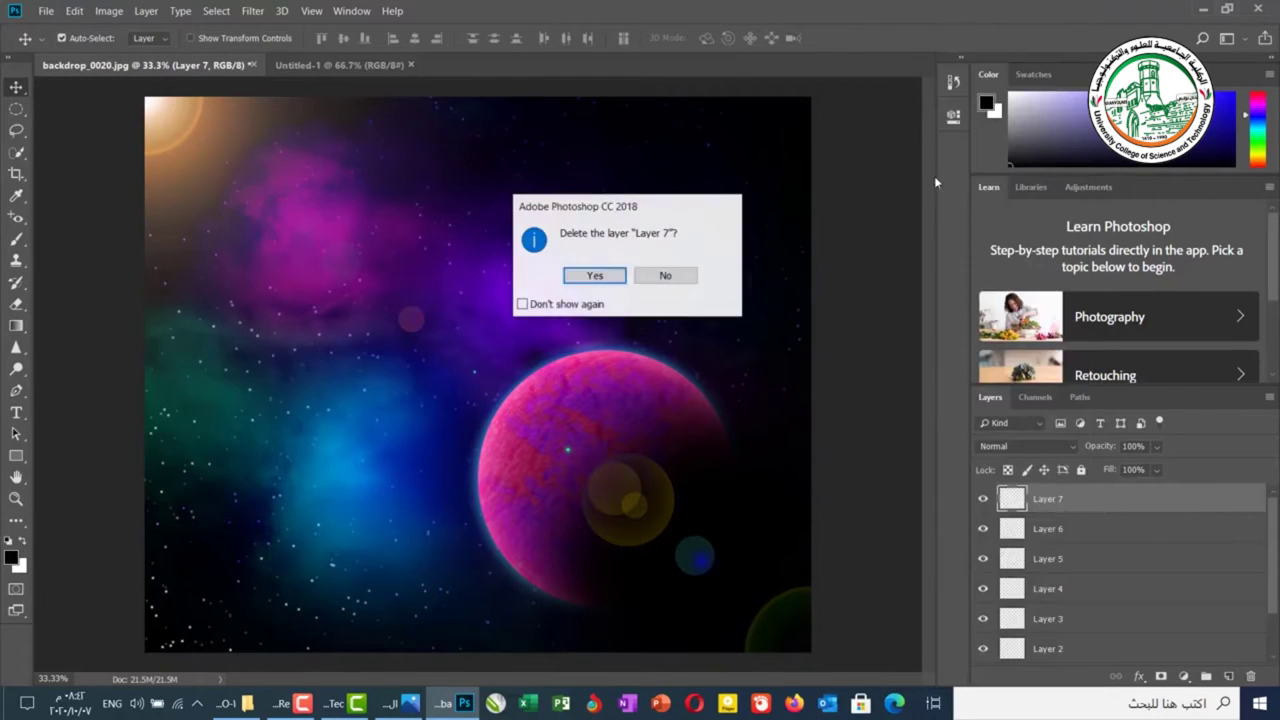
pyautogui.click(619, 278)
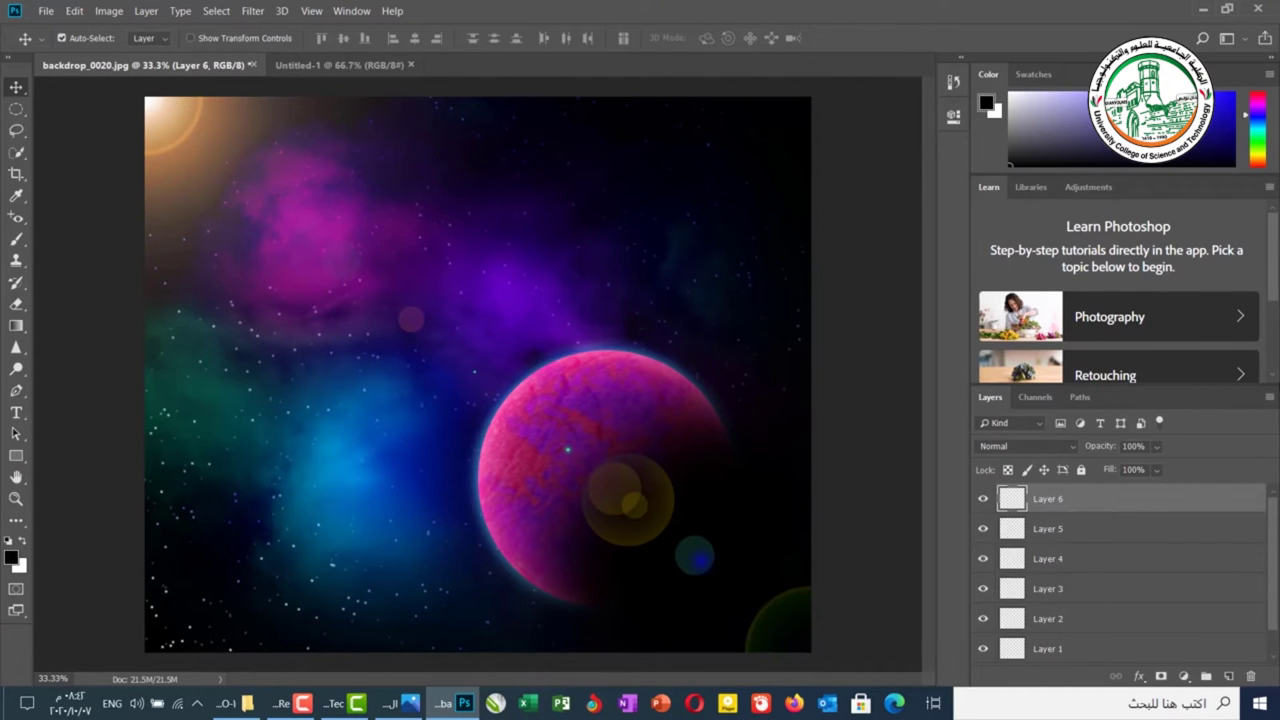
# Delete Layer 6 from the top of the stack
pyautogui.click(1270, 399)
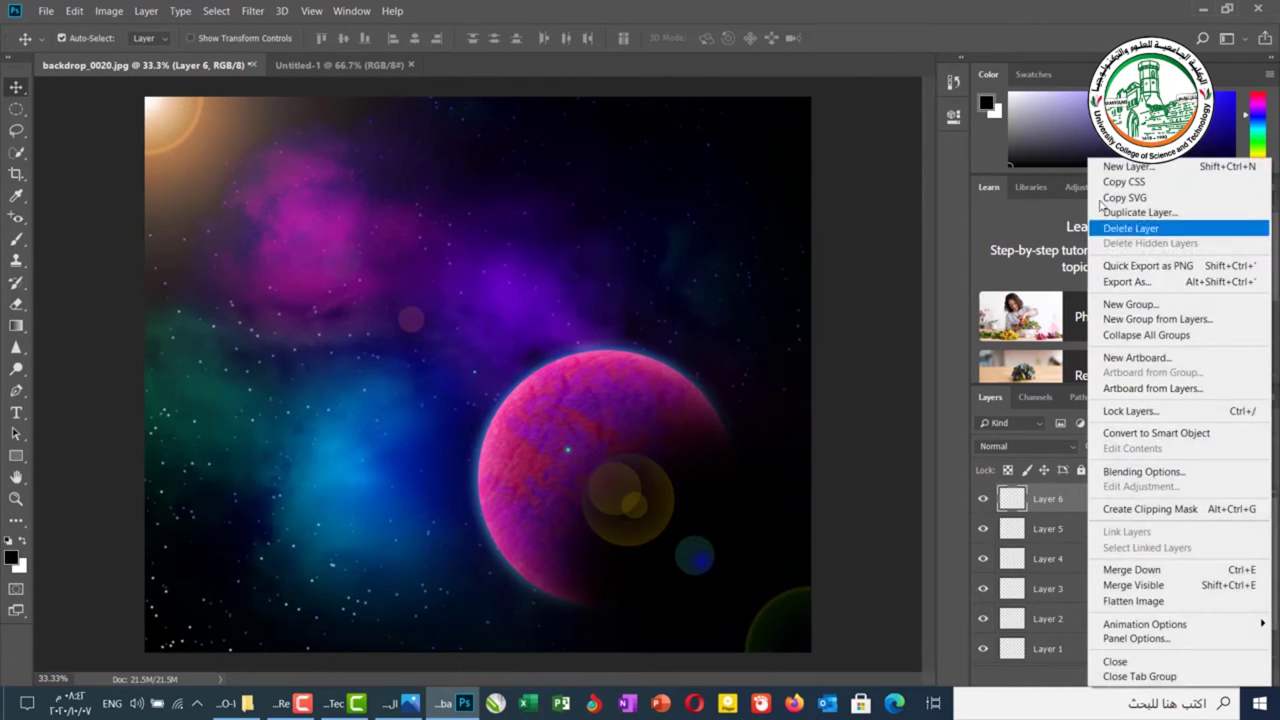
pyautogui.click(1121, 232)
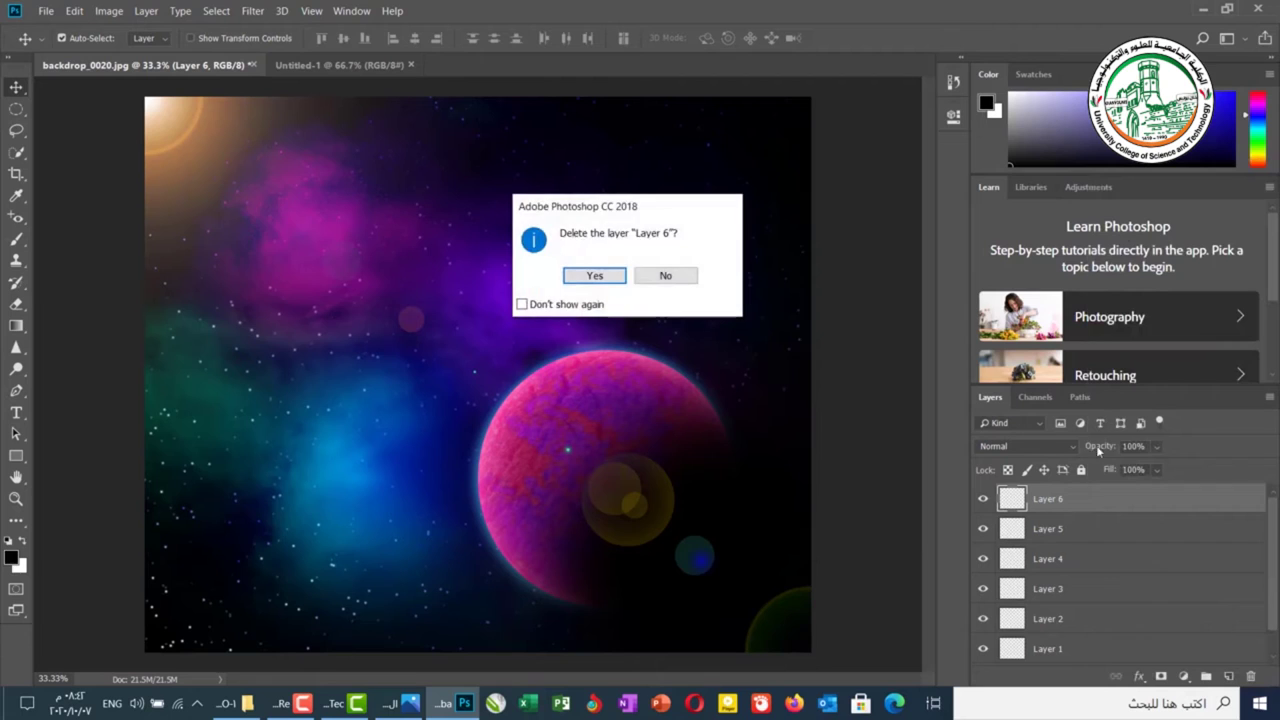
pyautogui.click(597, 276)
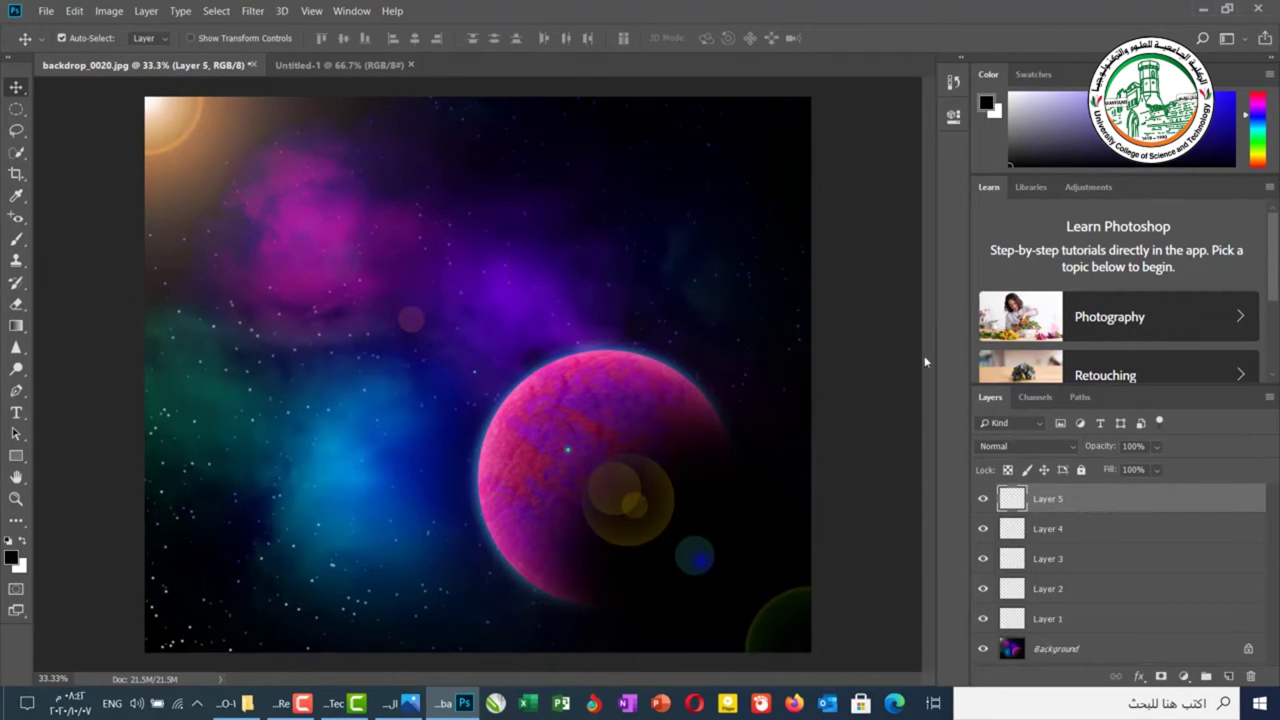
# Delete Layer 5, leaving the four lower empty layers above the background
pyautogui.click(146, 12)
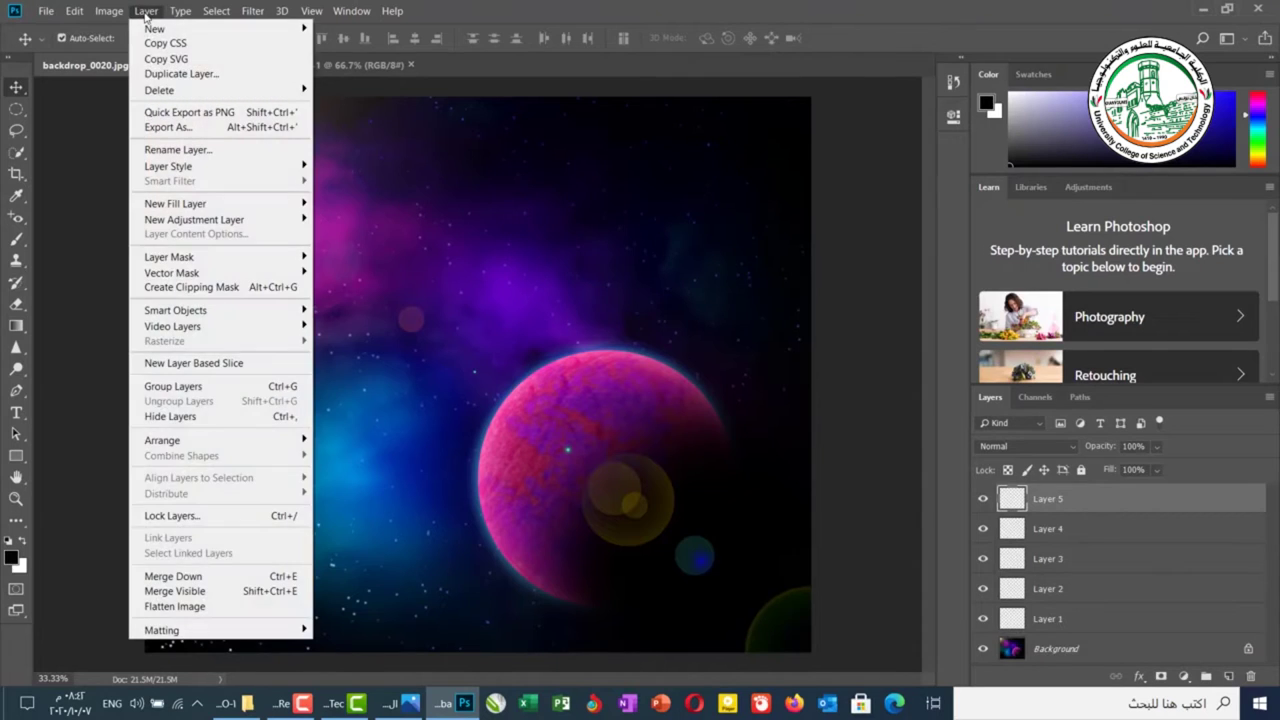
pyautogui.moveTo(165, 90)
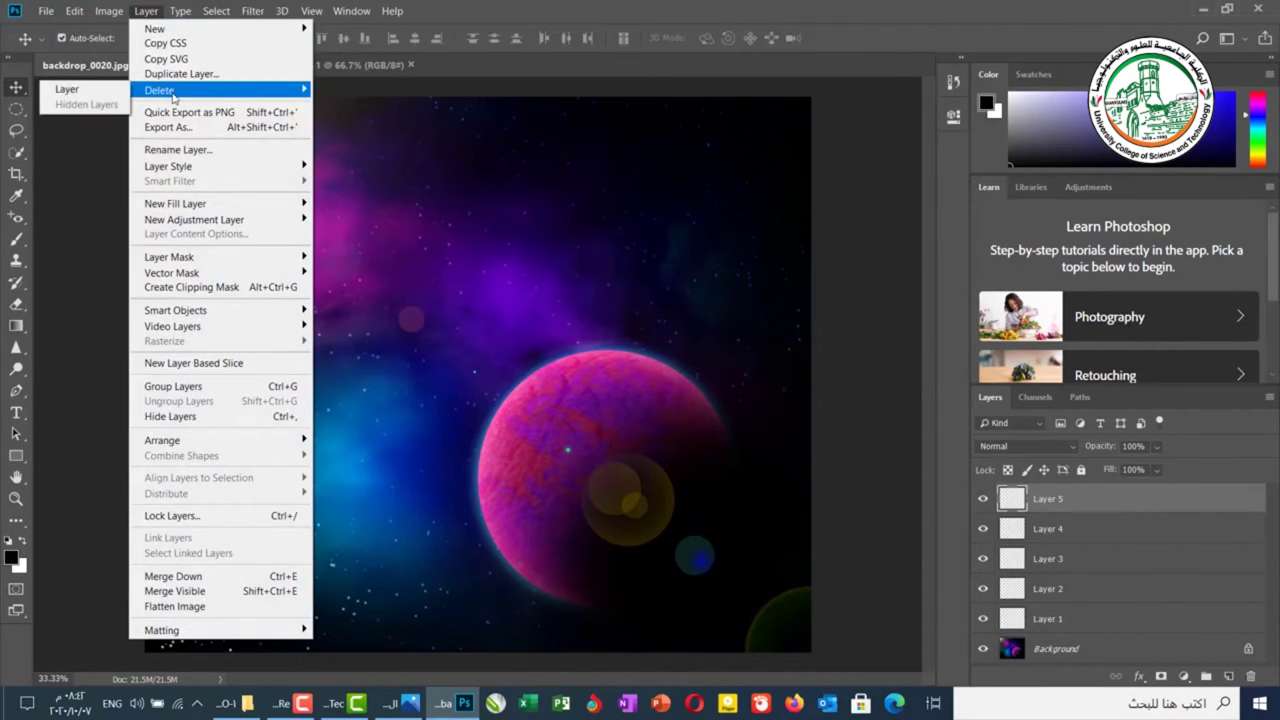
pyautogui.click(97, 92)
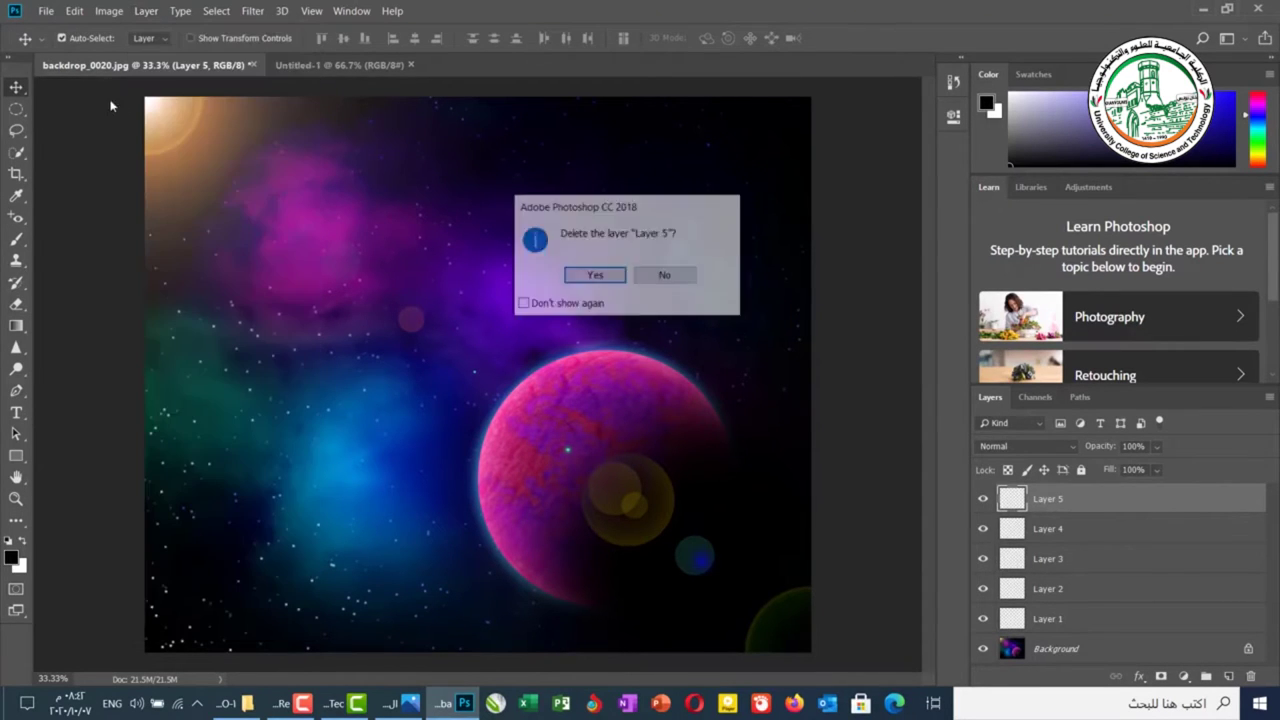
pyautogui.click(596, 277)
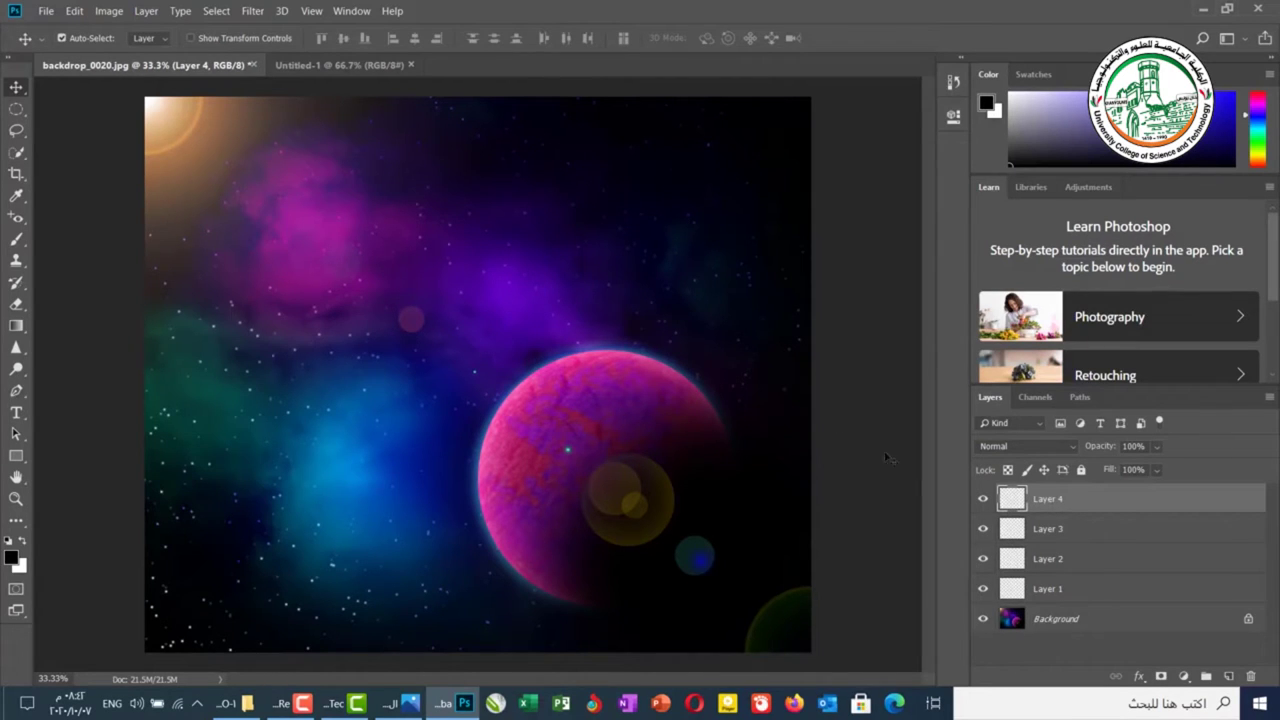
# Select single layers in turn, then select Layer 4 and add Layers 3, 2 and 1 to the selection one at a time
pyautogui.click(1072, 533)
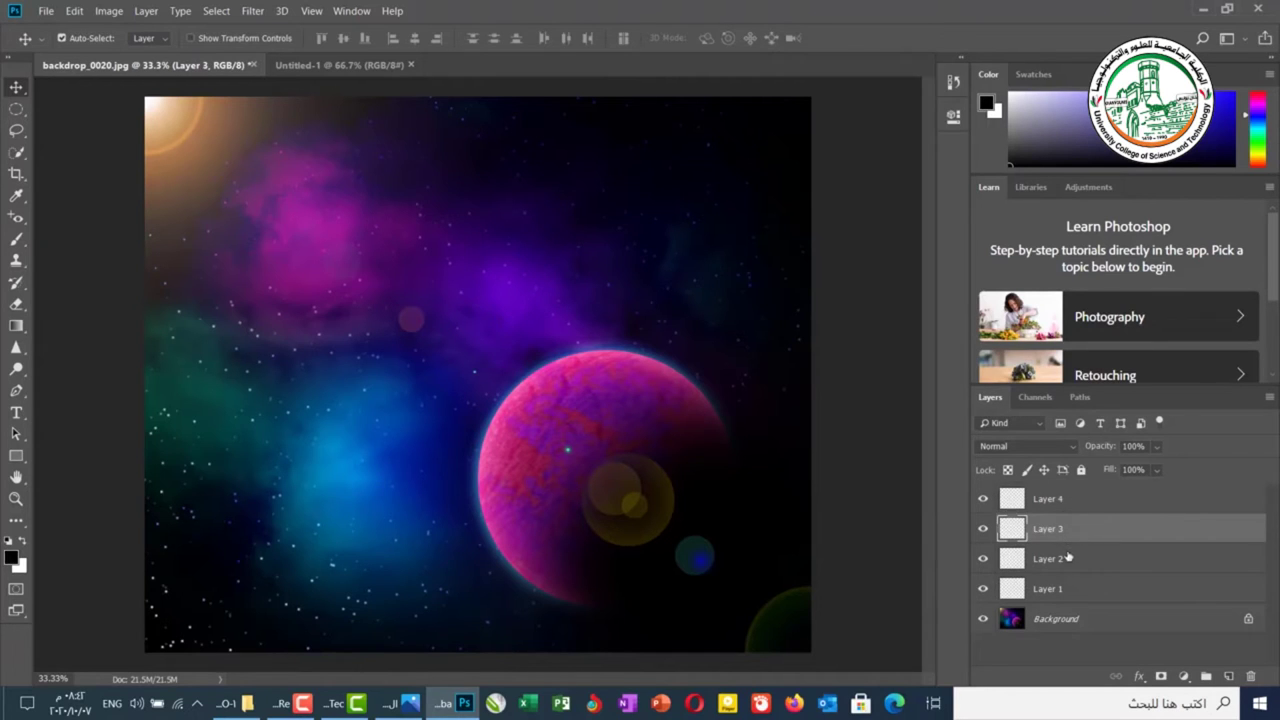
pyautogui.click(1067, 561)
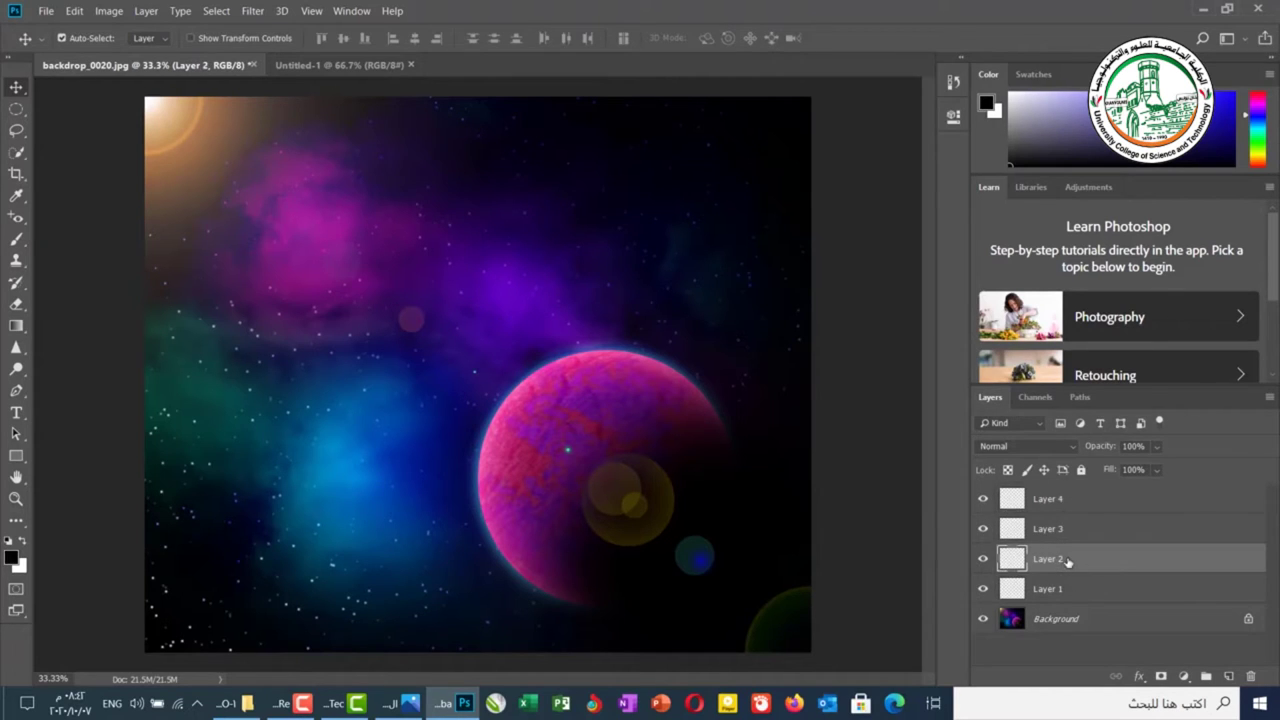
pyautogui.click(1070, 502)
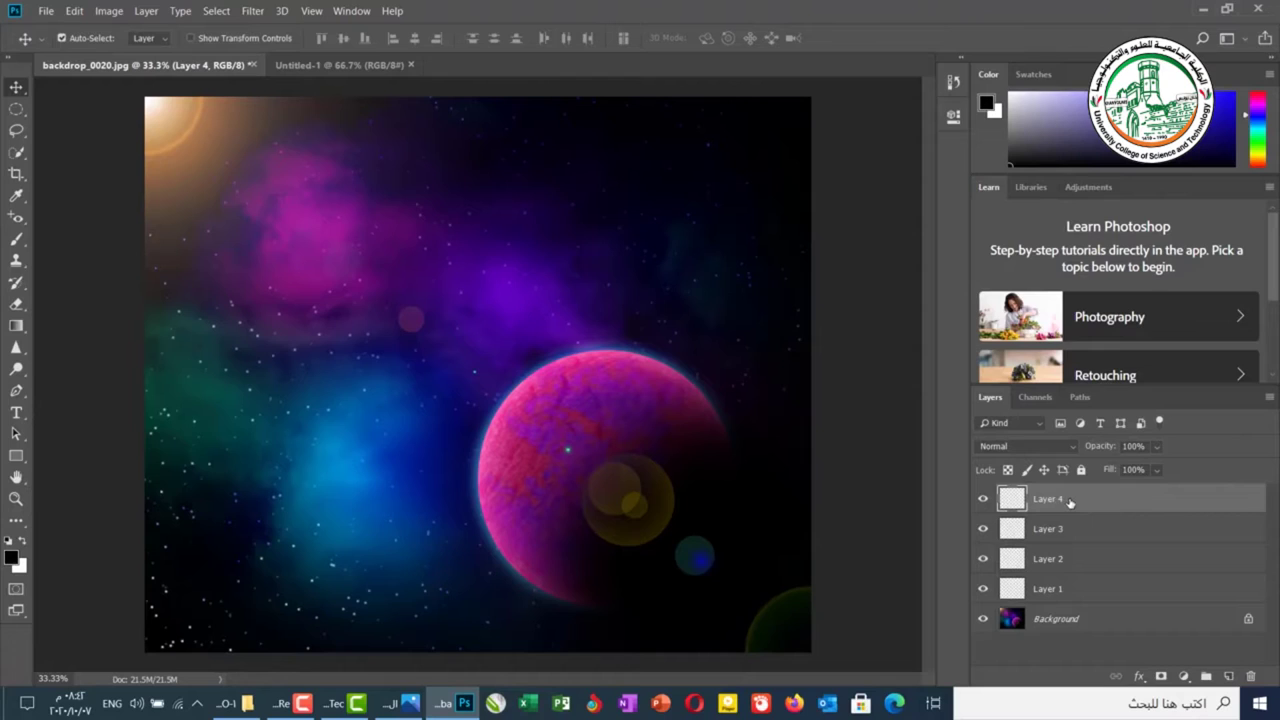
pyautogui.press('ctrl')
pyautogui.keyDown('ctrl'); pyautogui.click(1073, 537); pyautogui.keyUp('ctrl')
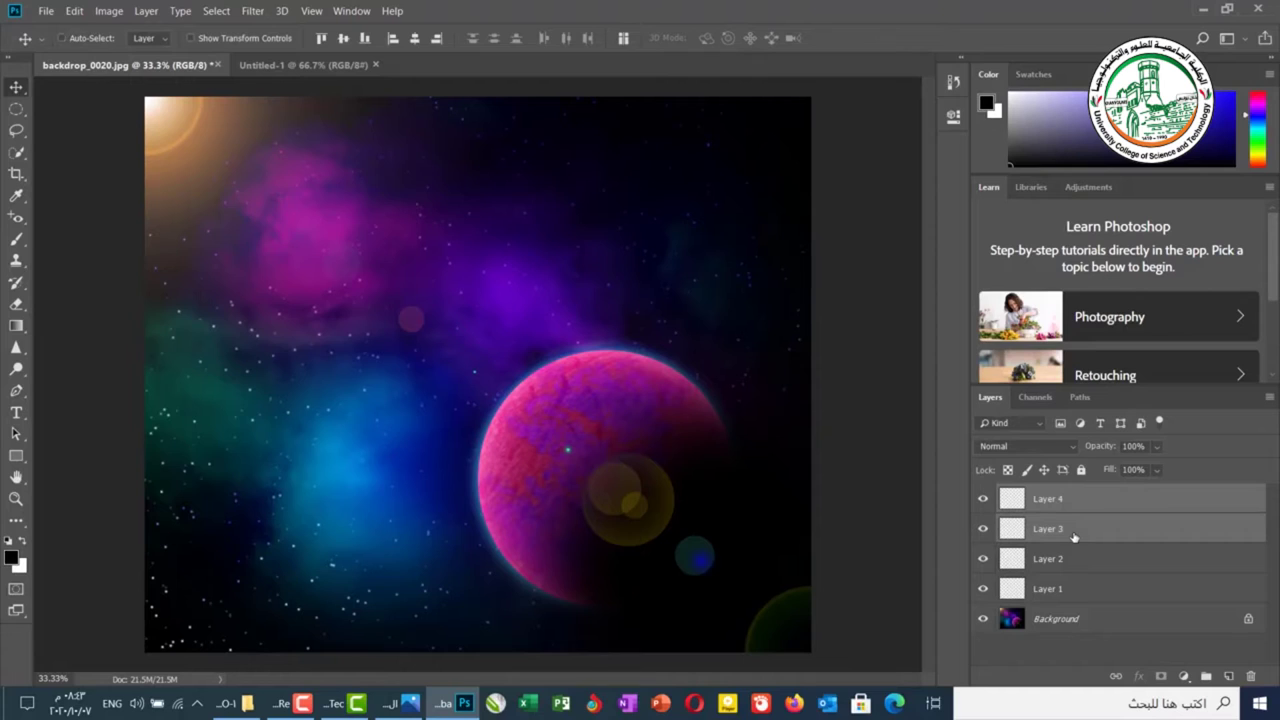
pyautogui.keyDown('ctrl'); pyautogui.click(1069, 561); pyautogui.keyUp('ctrl')
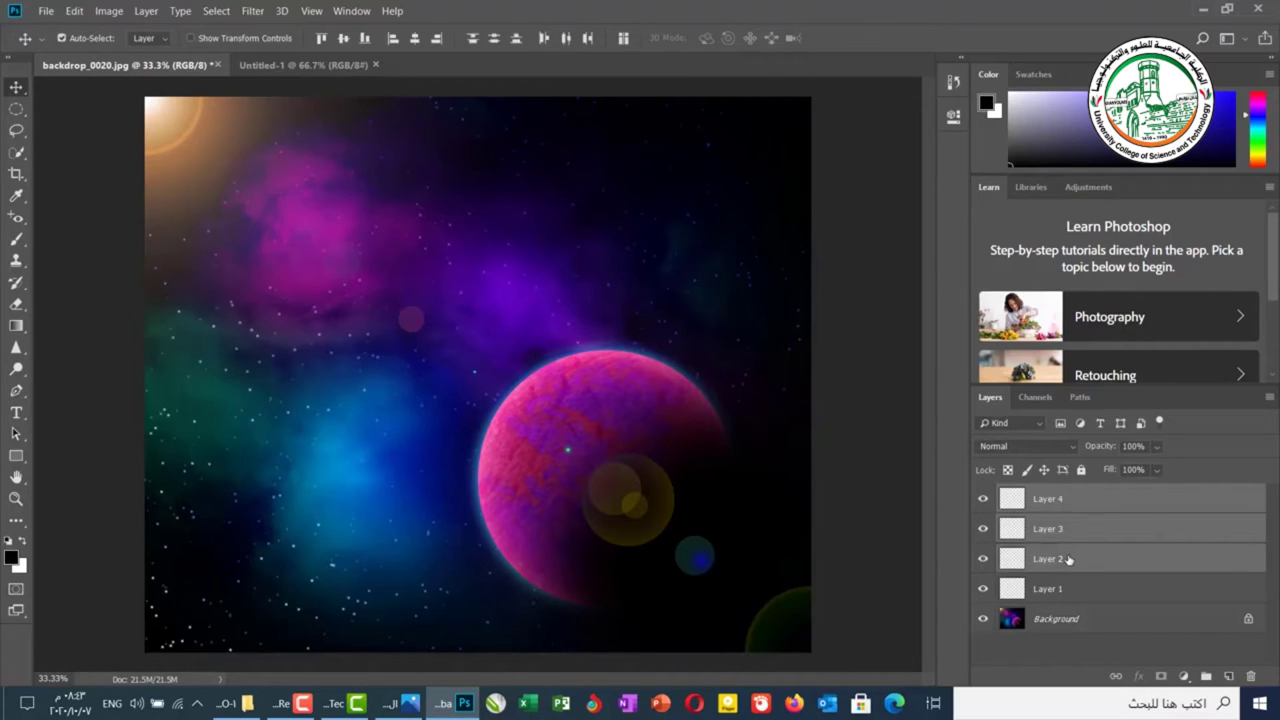
pyautogui.keyDown('ctrl'); pyautogui.click(1069, 594); pyautogui.keyUp('ctrl')
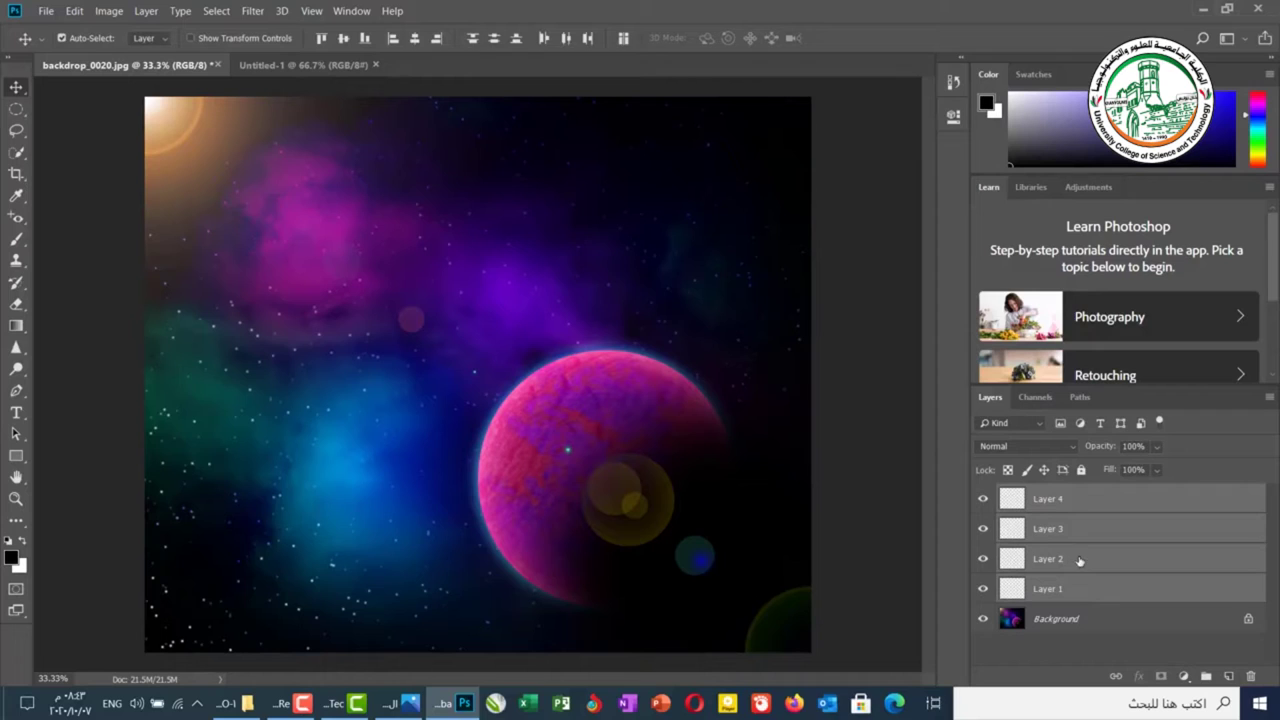
# Select the range from Layer 4 down to Layer 1 and again in reverse, then delete all four empty layers together
pyautogui.click(1085, 500)
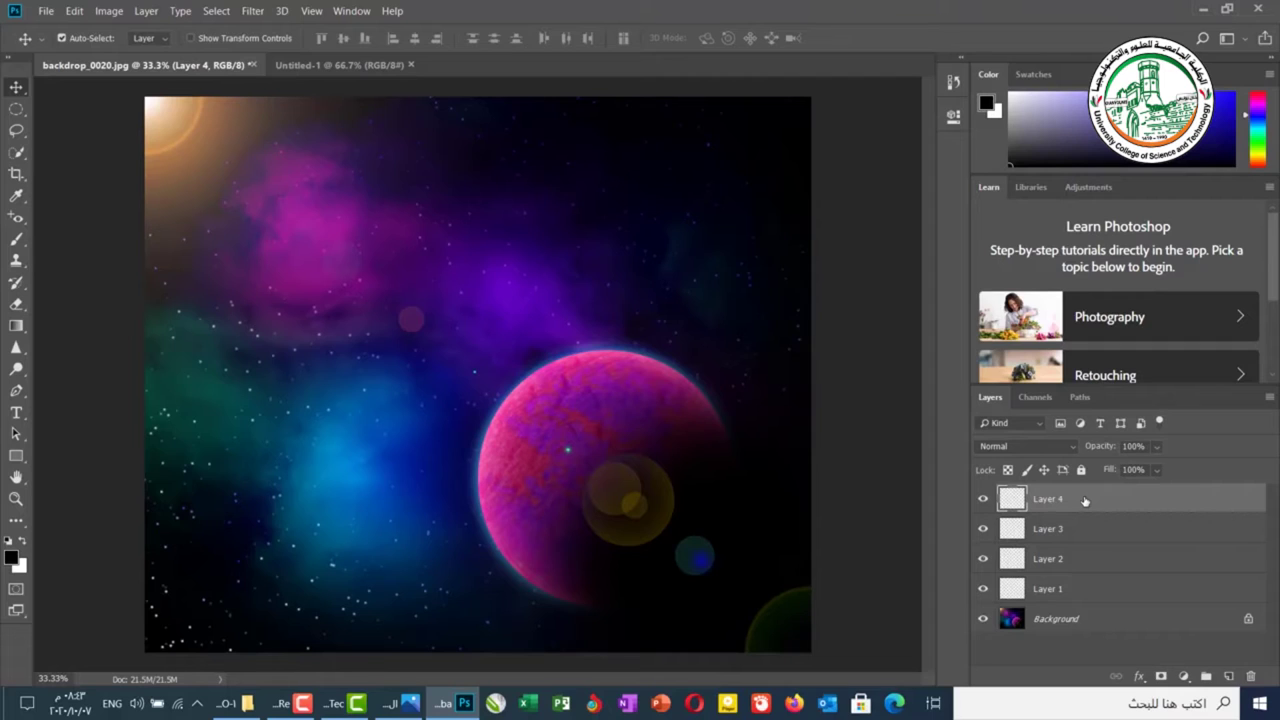
pyautogui.keyDown('shift'); pyautogui.click(1053, 590); pyautogui.keyUp('shift')
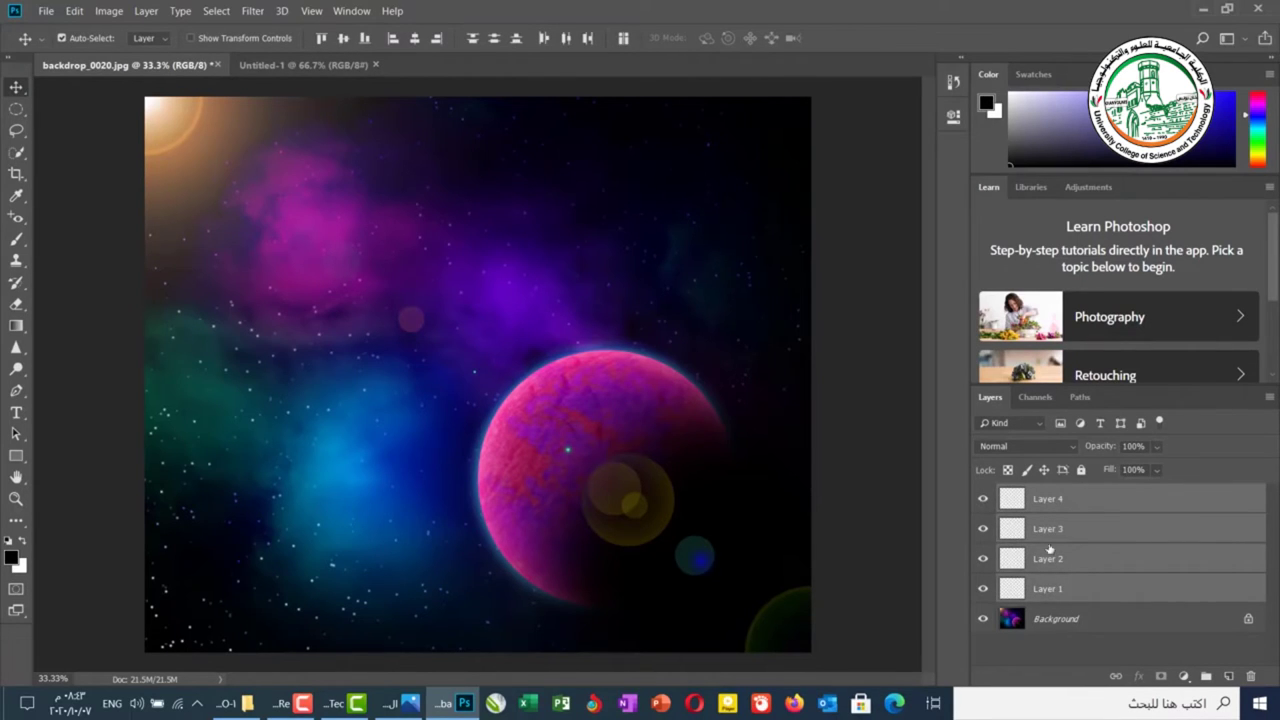
pyautogui.click(1049, 590)
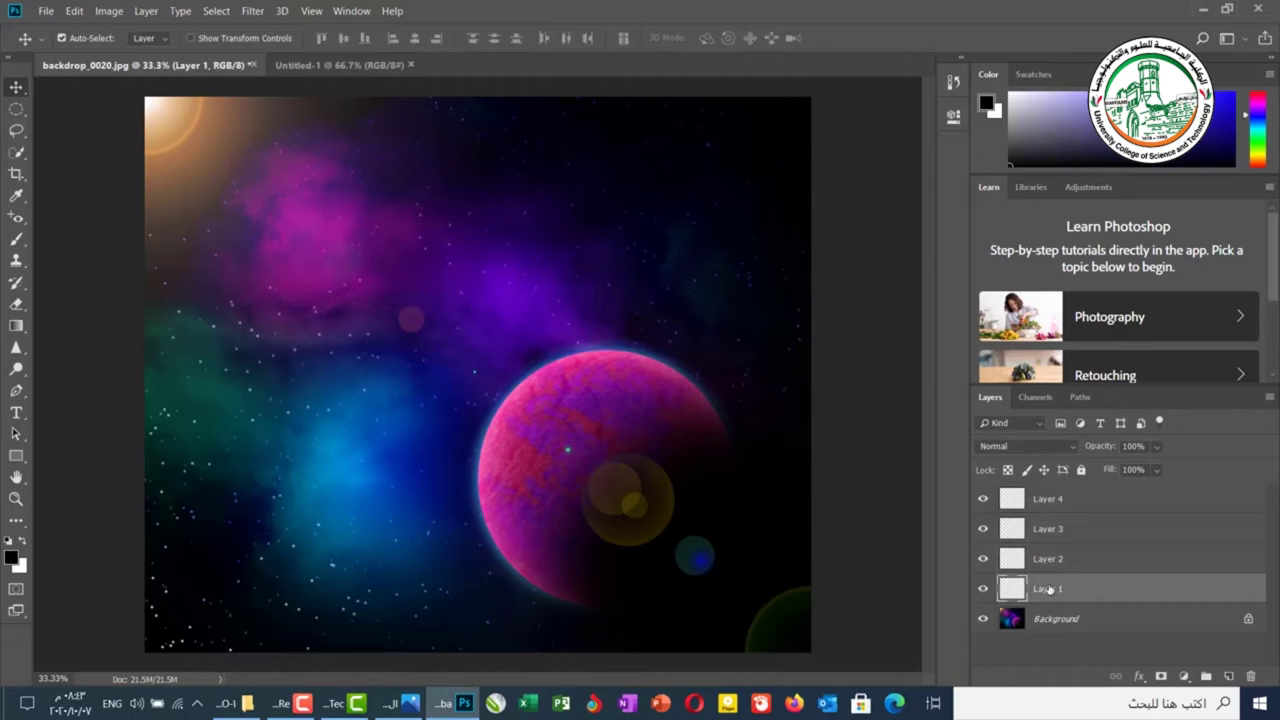
pyautogui.keyDown('shift'); pyautogui.click(1061, 504); pyautogui.keyUp('shift')
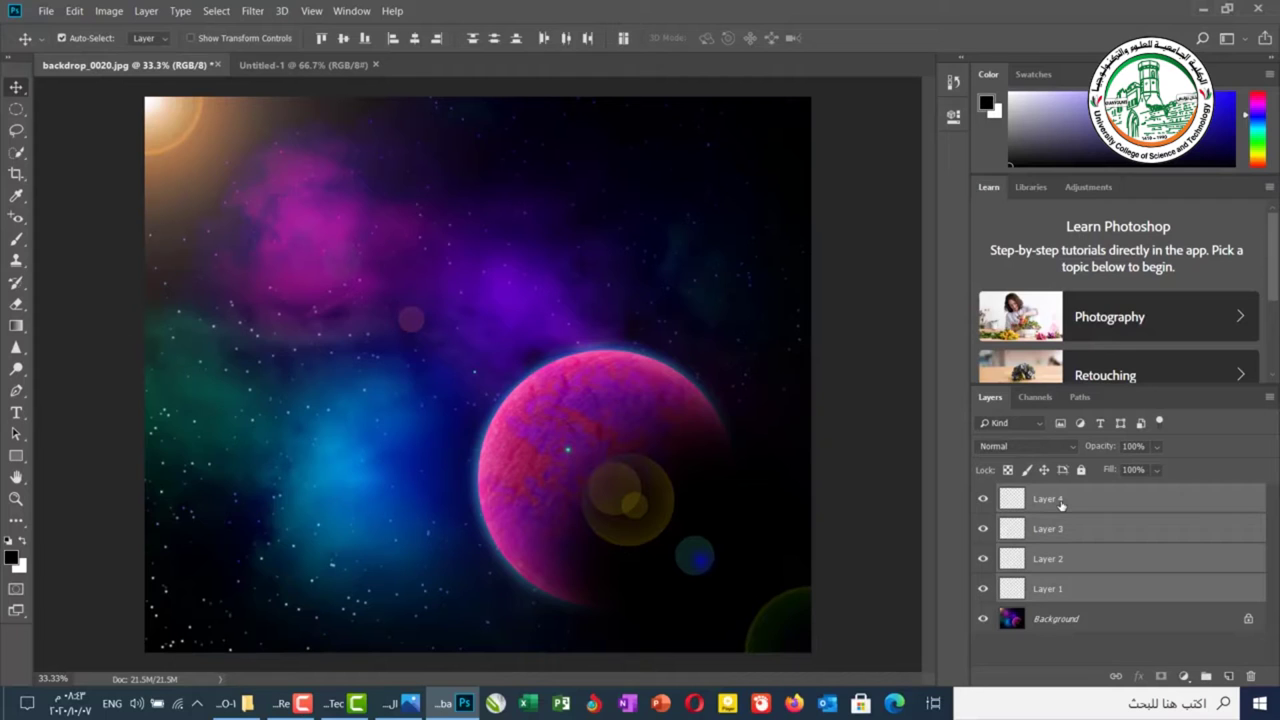
pyautogui.moveTo(1061, 505); pyautogui.dragTo(1254, 683)
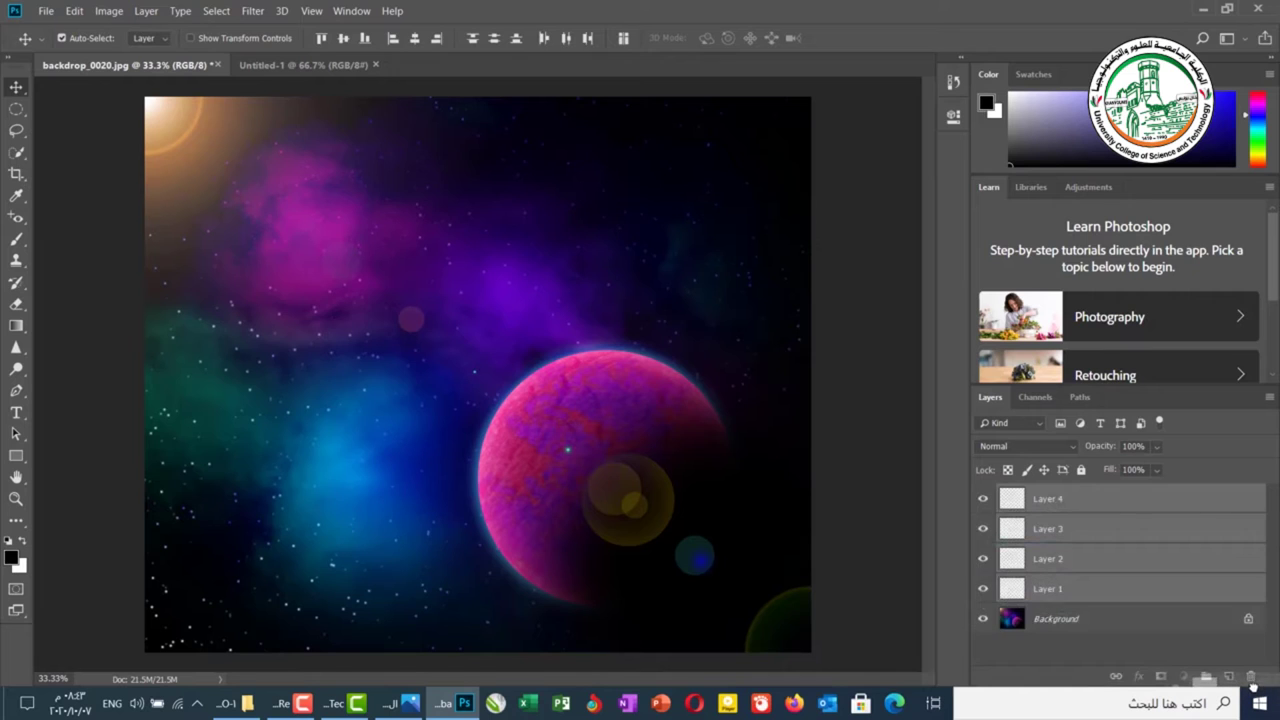
pyautogui.moveTo(1193, 599); pyautogui.dragTo(1254, 679)
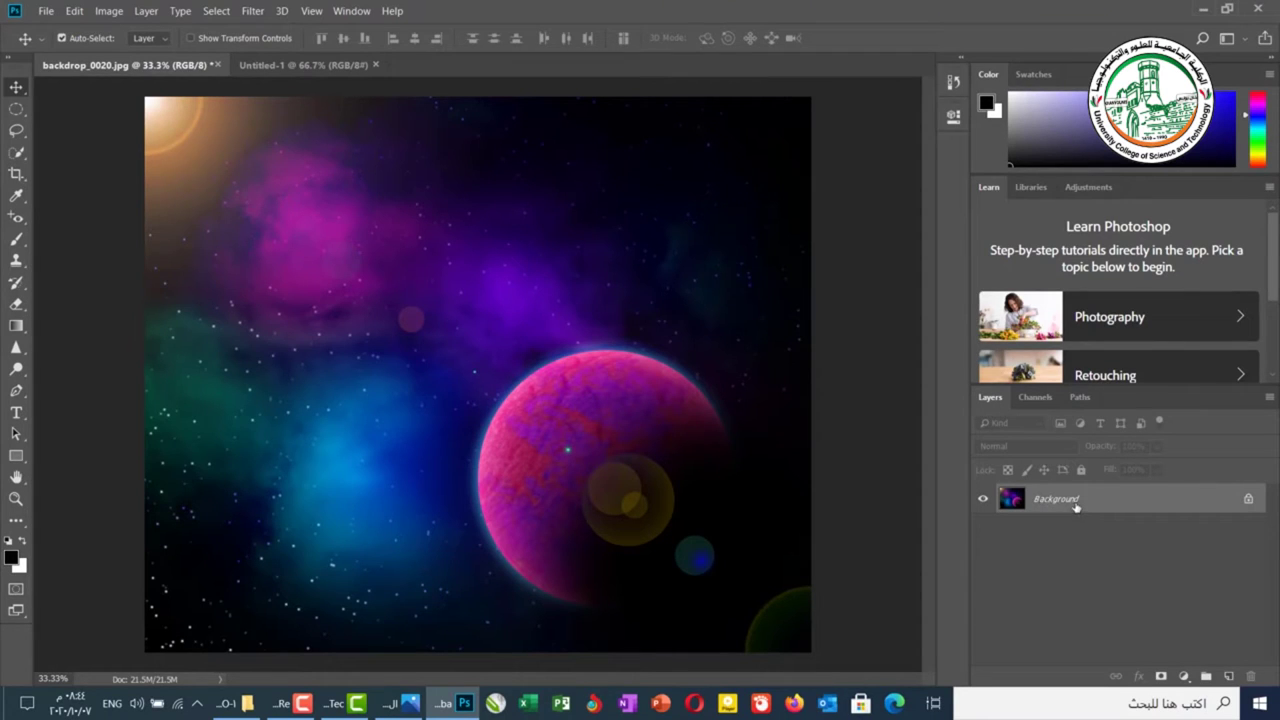
# Duplicate the Background layer as Background copy in backdrop_0020.jpg, then instantly duplicate that copy once more
pyautogui.click(1269, 397)
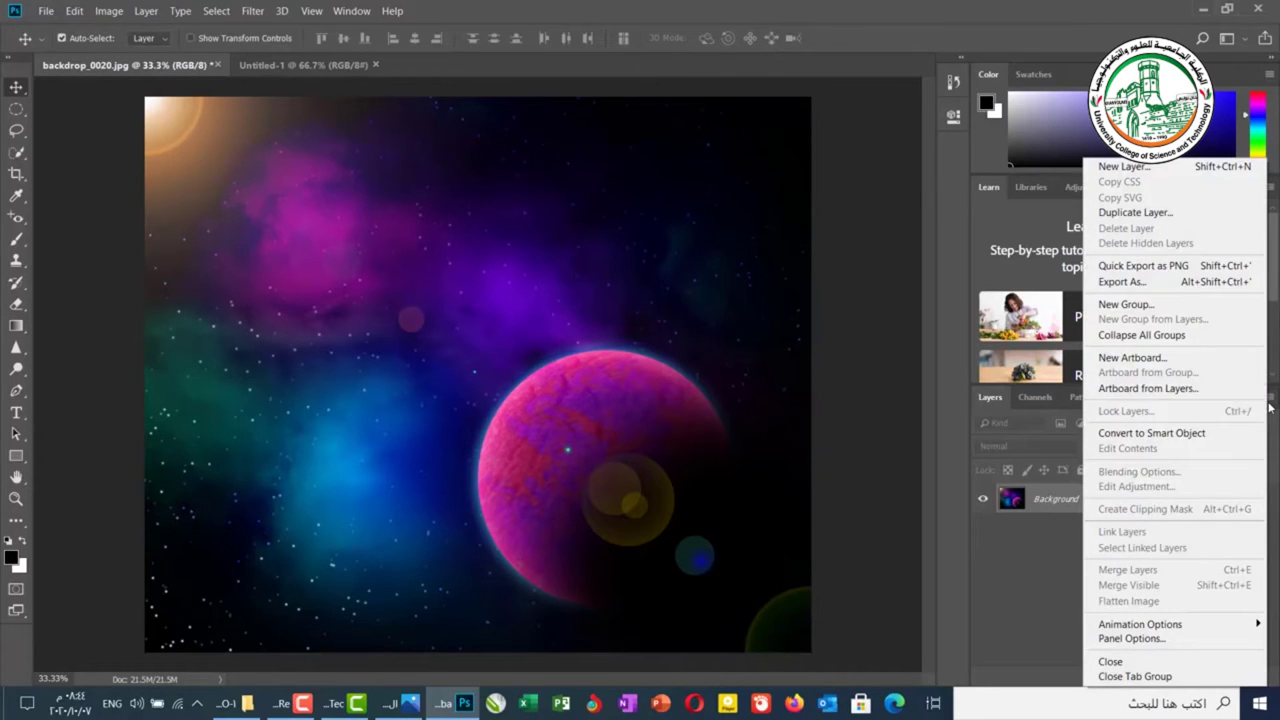
pyautogui.click(1132, 213)
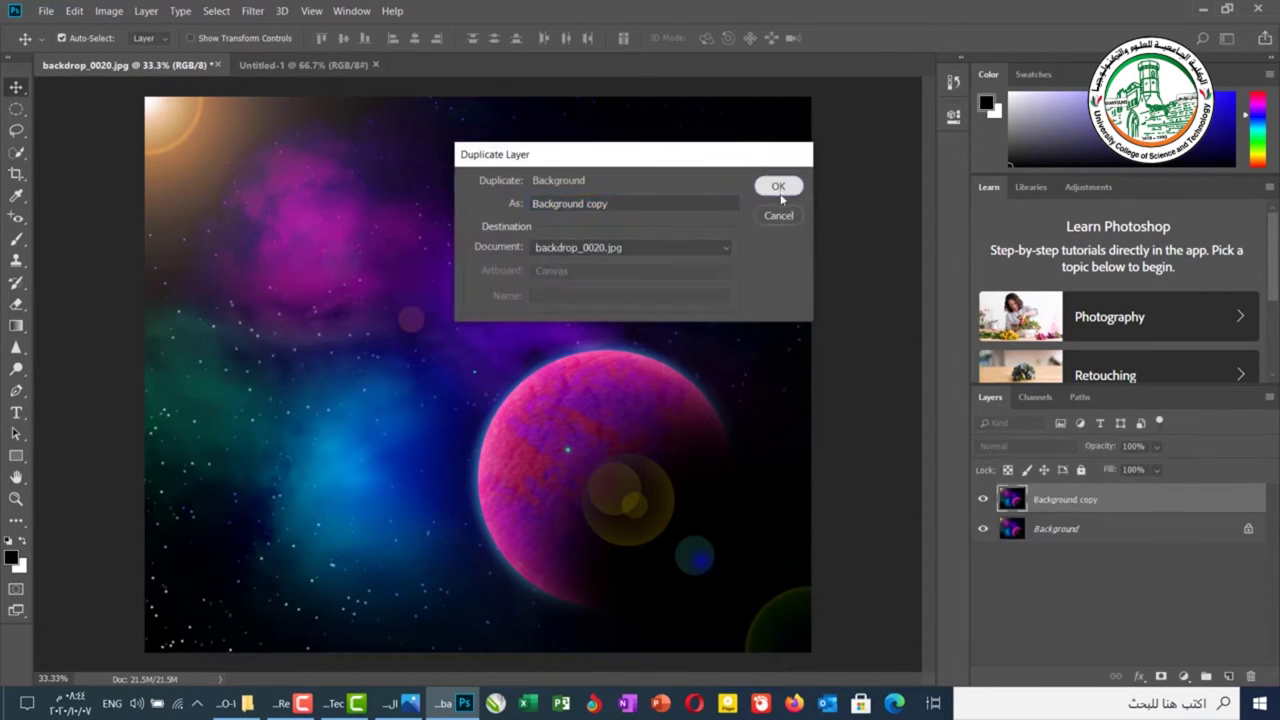
pyautogui.click(778, 187)
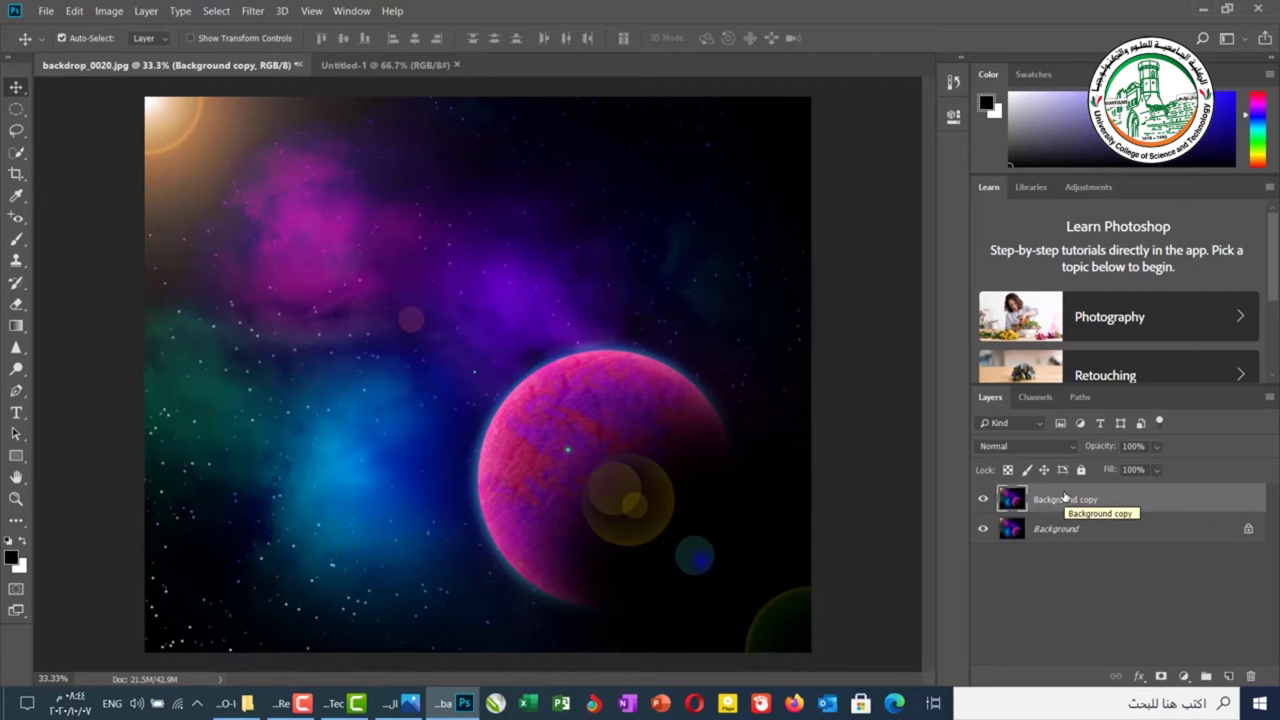
pyautogui.press('ctrl')
pyautogui.hotkey('ctrl', 'j')
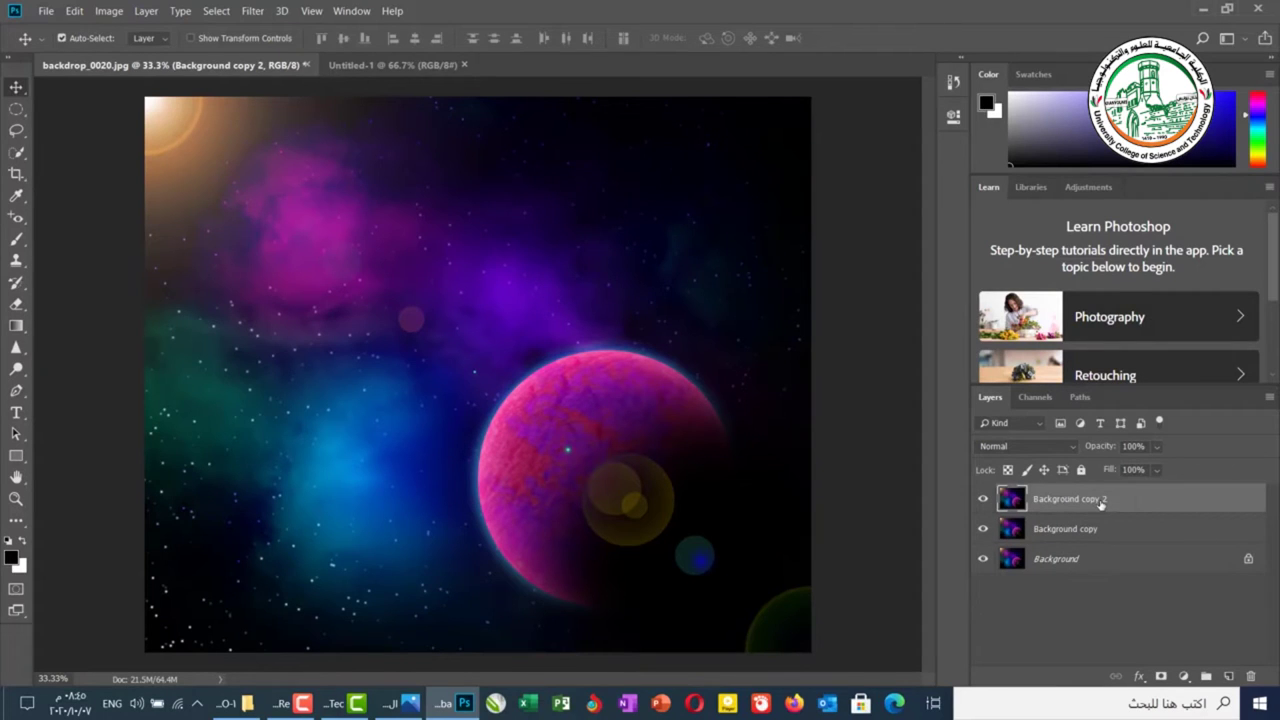
# Duplicate the topmost layer twice through the Duplicate Layer dialog, naming the new layers Background copy 3 and Background copy 4
pyautogui.click(146, 11)
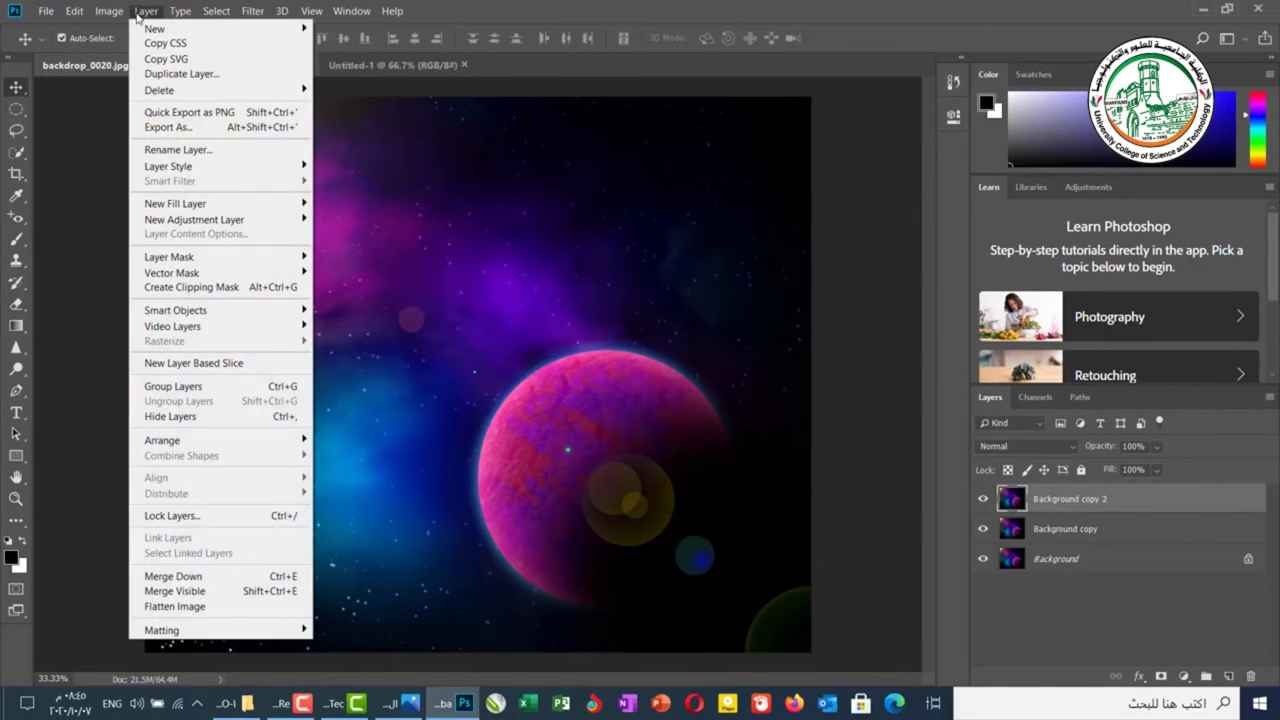
pyautogui.click(204, 78)
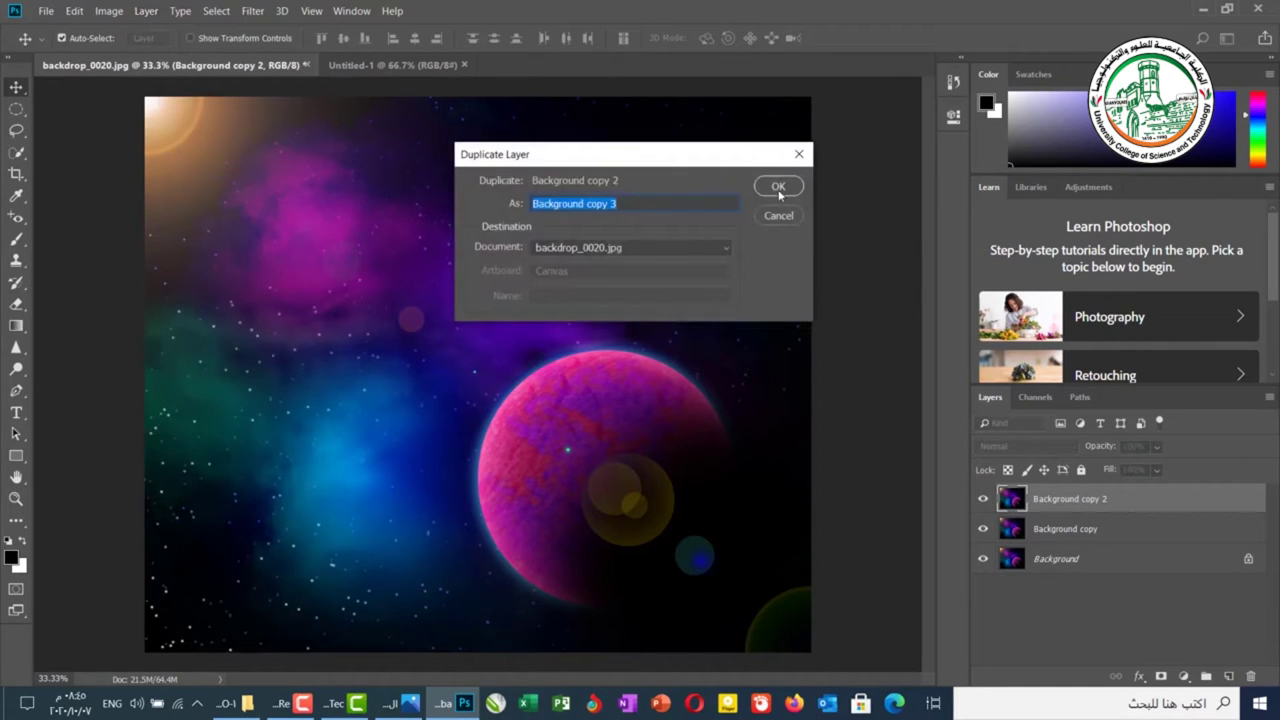
pyautogui.click(779, 188)
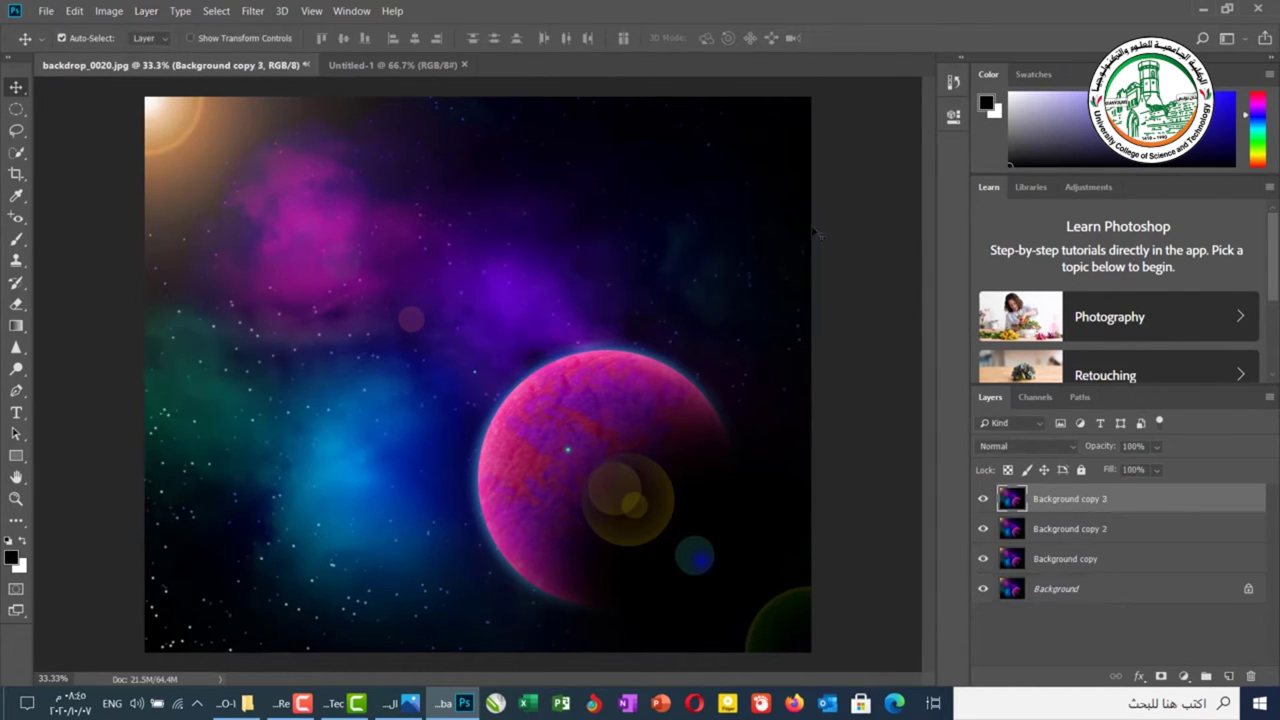
pyautogui.rightClick(1104, 503)
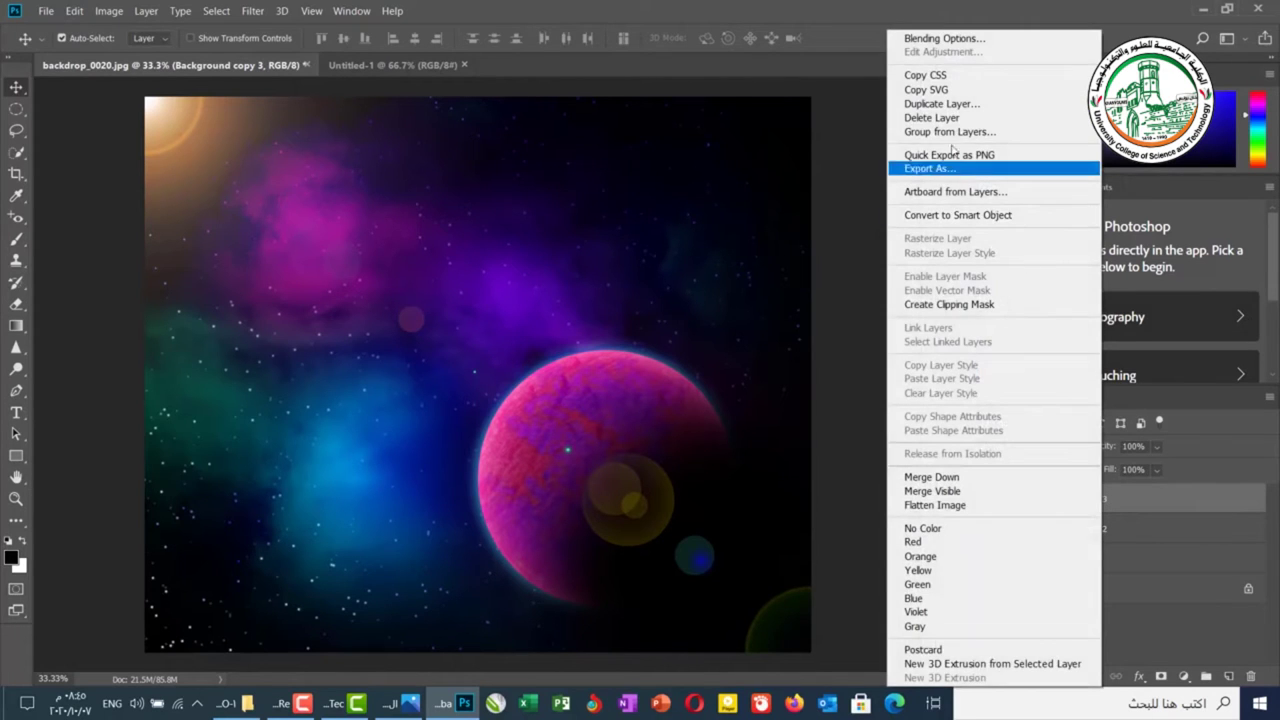
pyautogui.click(940, 107)
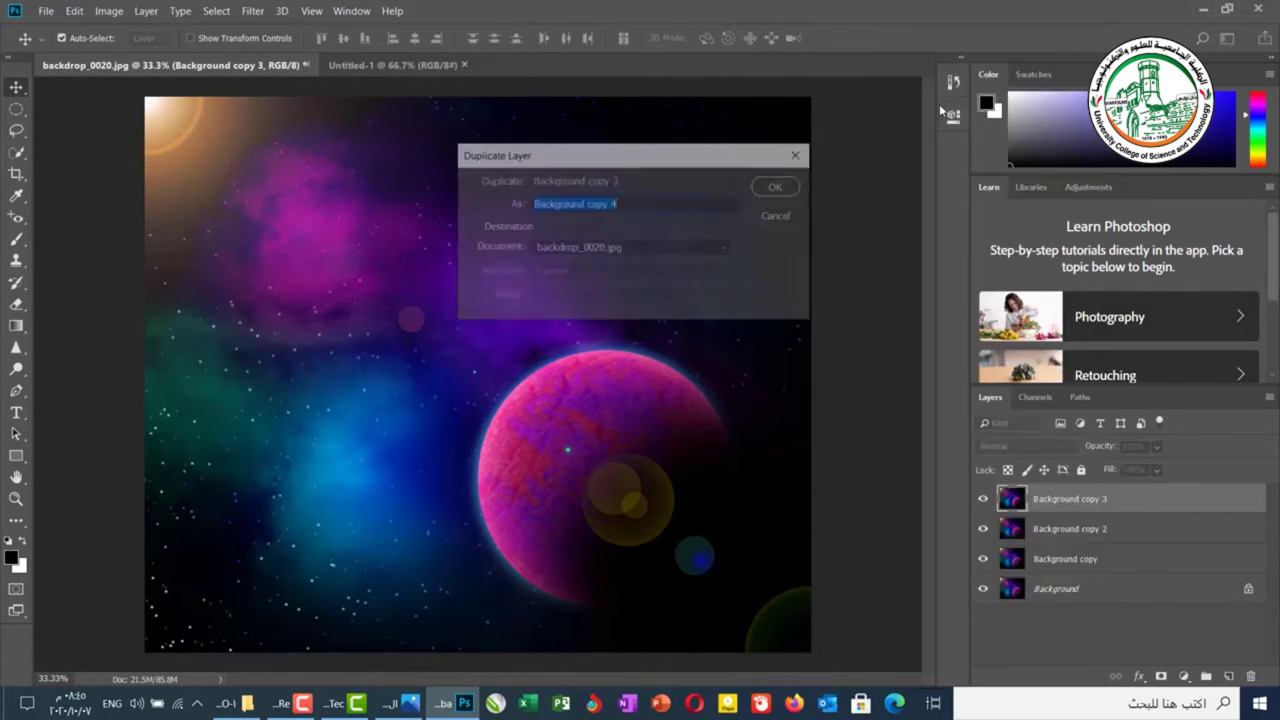
pyautogui.click(776, 188)
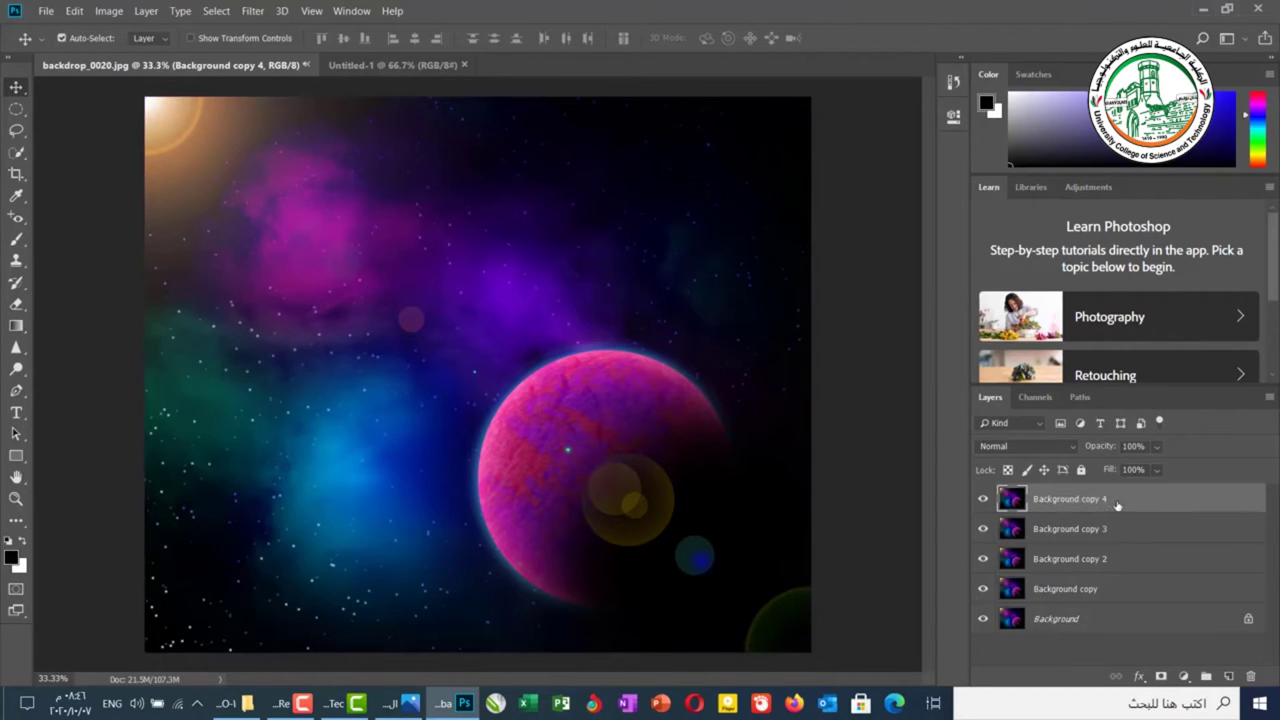
# Delete the topmost layer, Background copy 4, and duplicate Background copy 3 again, doing this twice in a row
pyautogui.press('ctrl')
pyautogui.press('Delete')
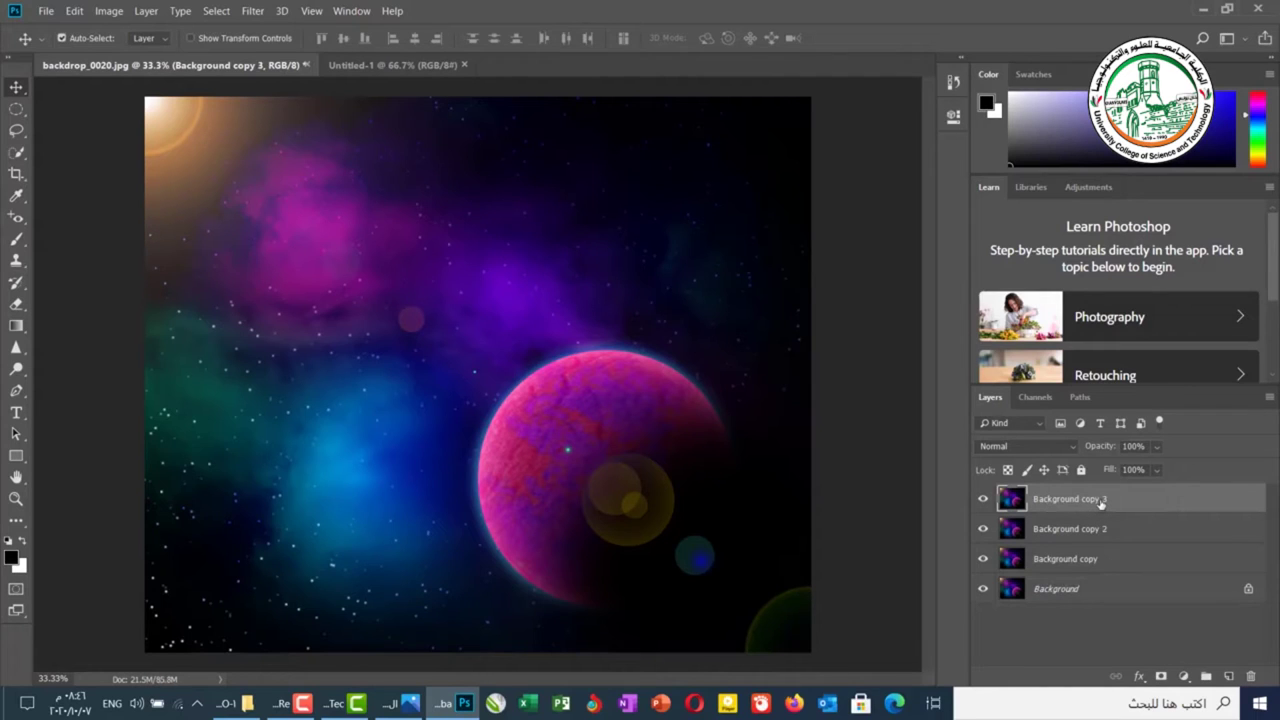
pyautogui.press('ctrl')
pyautogui.hotkey('ctrl', 'j')
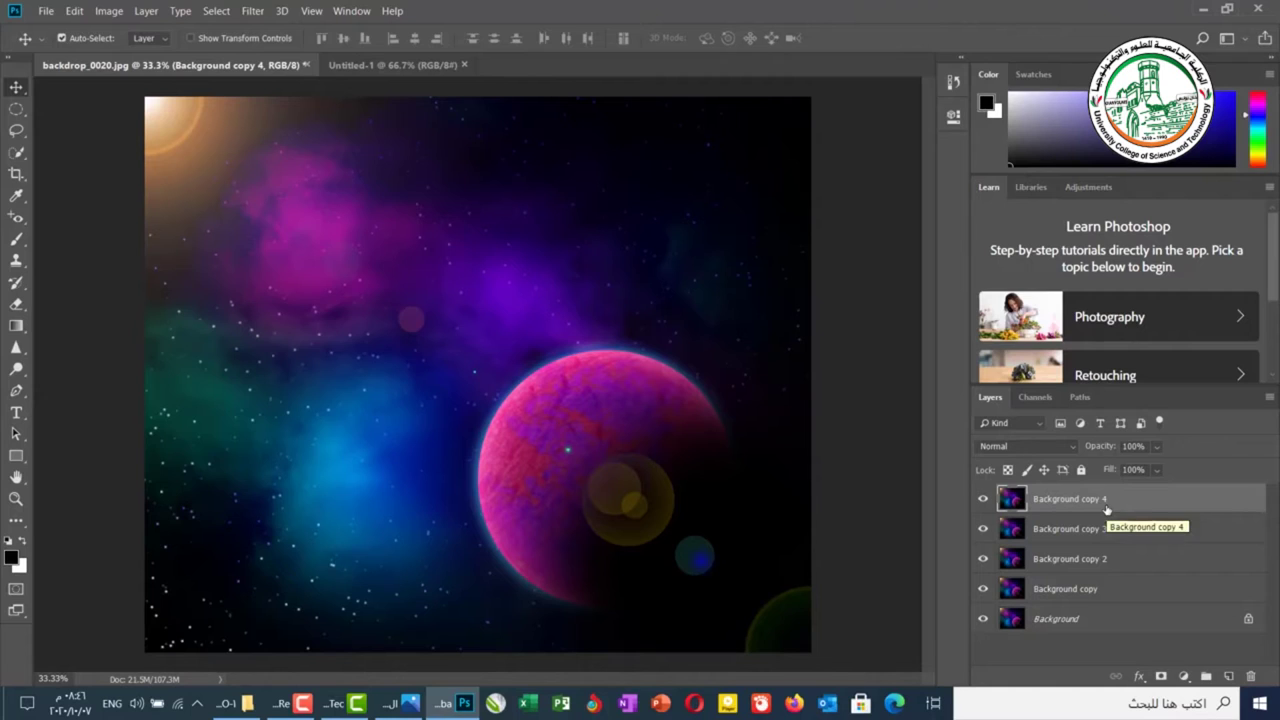
pyautogui.press('ctrl')
pyautogui.press('Delete')
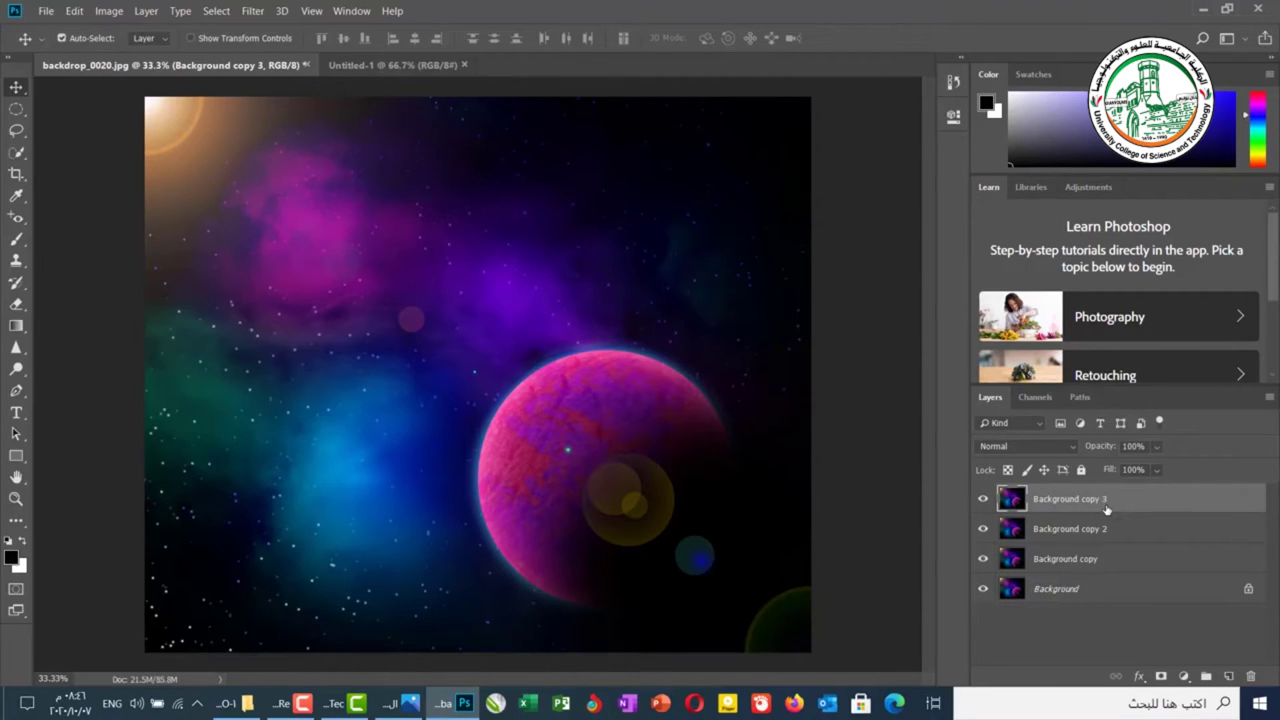
pyautogui.press('ctrl')
pyautogui.hotkey('ctrl', 'j')
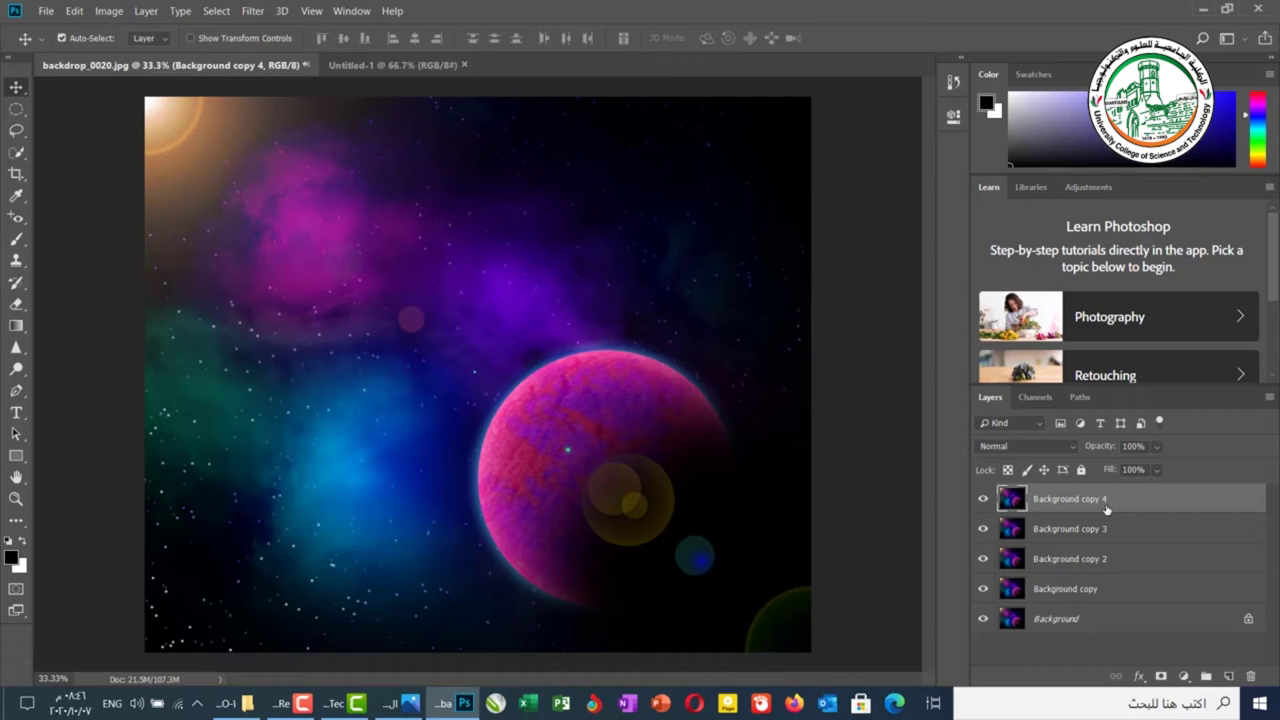
# Delete the four background copies one after another, from Background copy 4 down to Background copy
pyautogui.press('ctrl')
pyautogui.press('Delete')
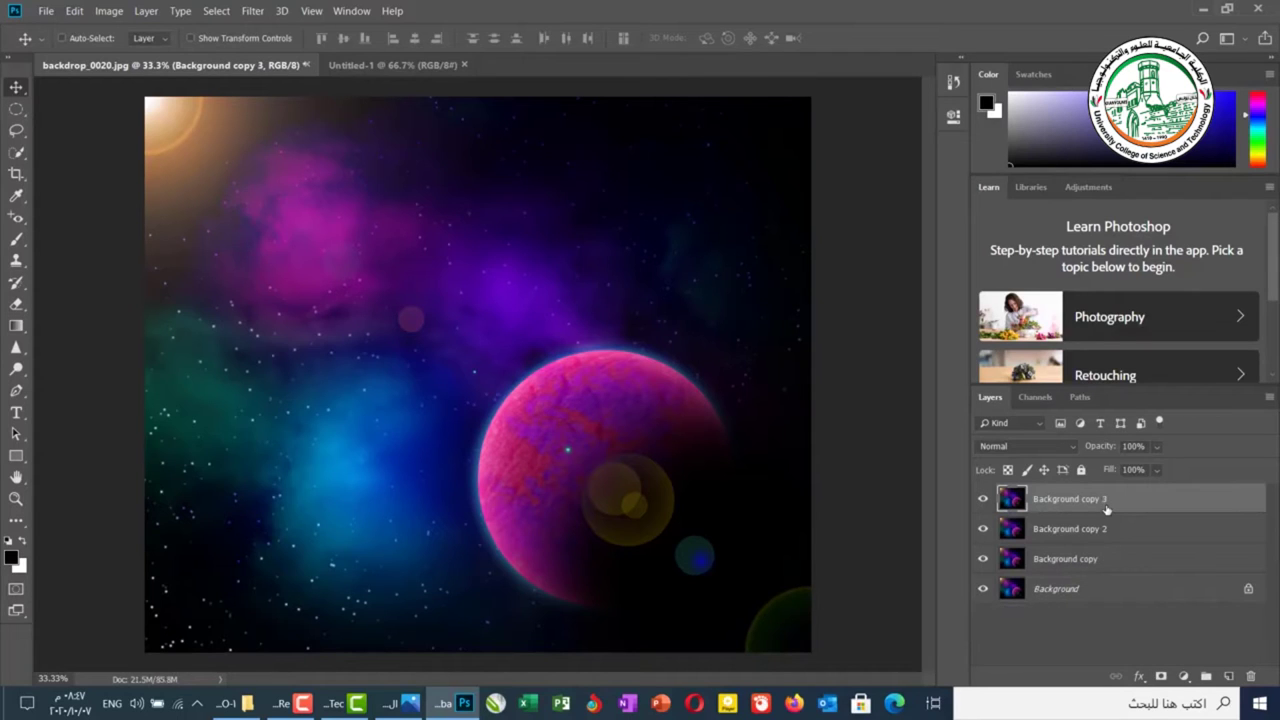
pyautogui.press('Delete')
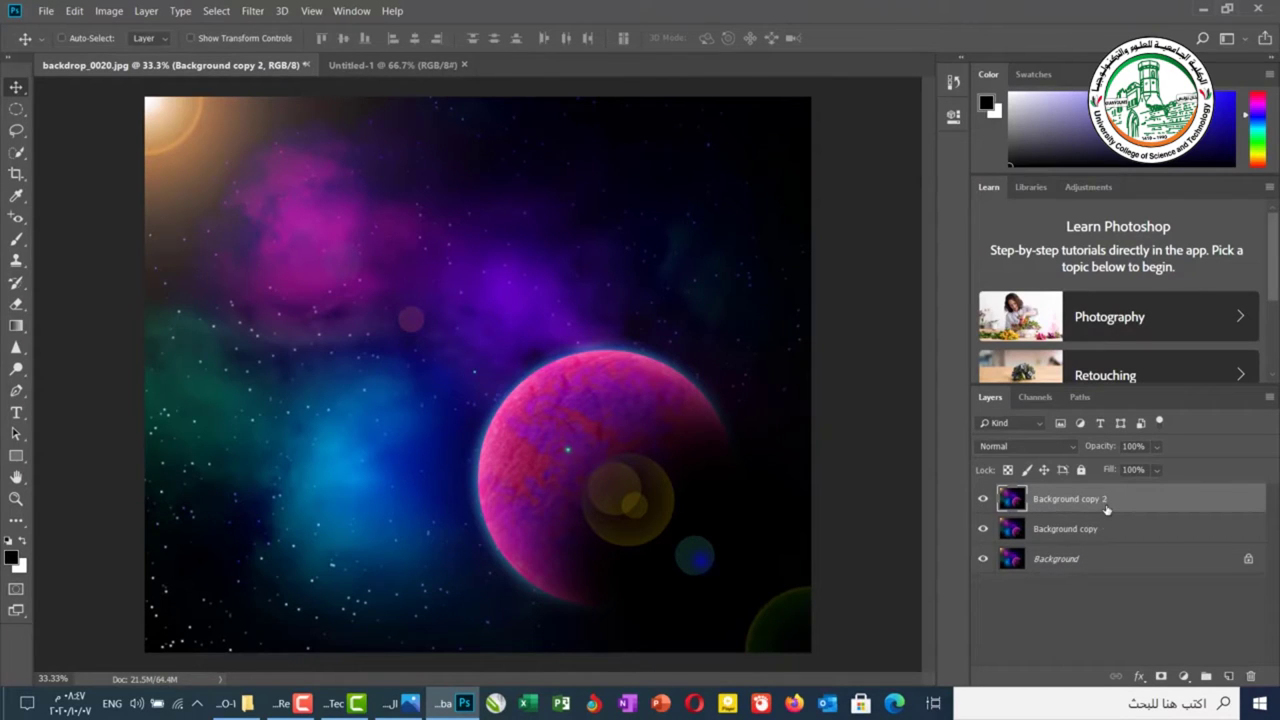
pyautogui.press('Delete')
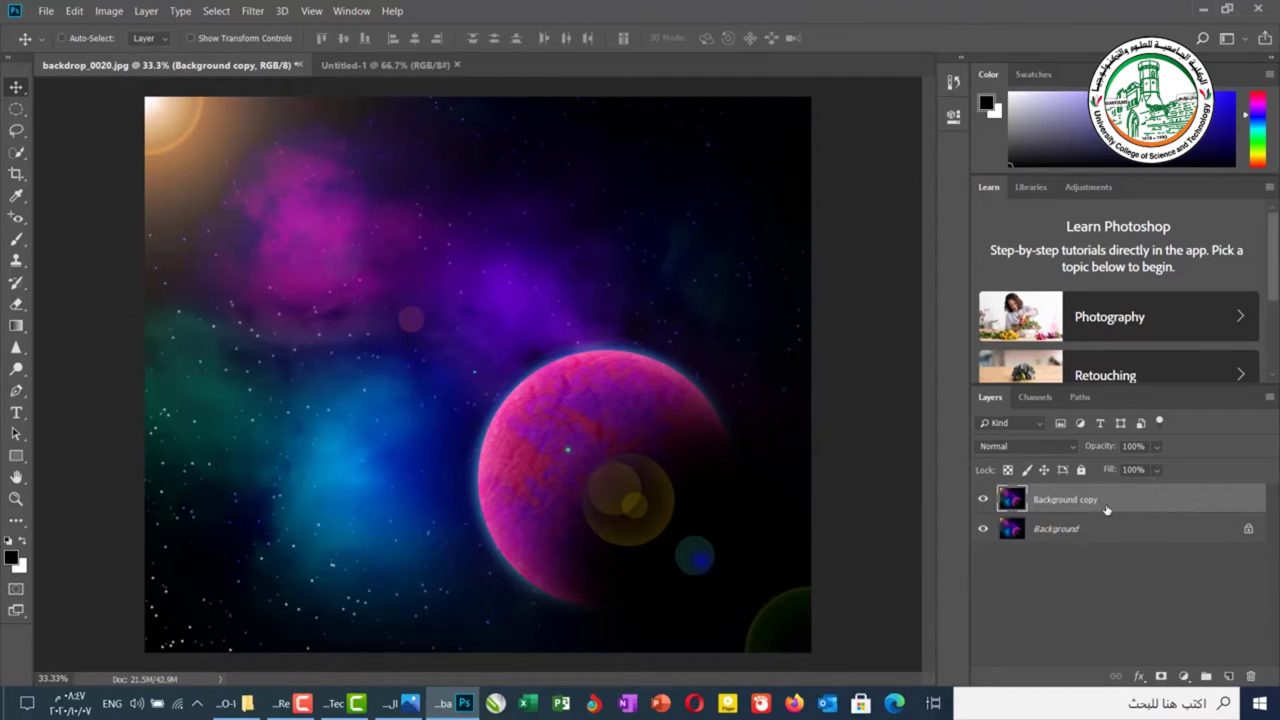
pyautogui.press('Delete')
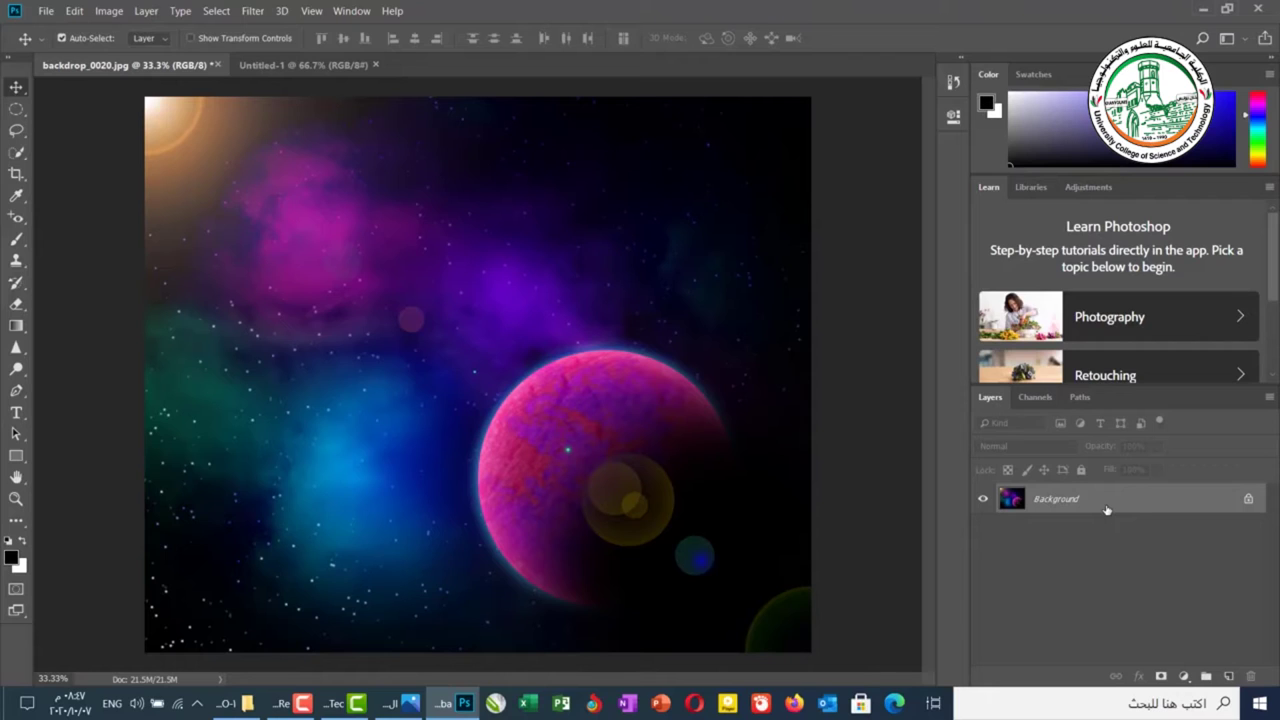
# Duplicate the Background layer four times in succession and merge all visible layers into one
pyautogui.hotkey('ctrl', 'j')
pyautogui.hotkey('ctrl', 'j')
pyautogui.hotkey('ctrl', 'j')
pyautogui.hotkey('ctrl', 'j')
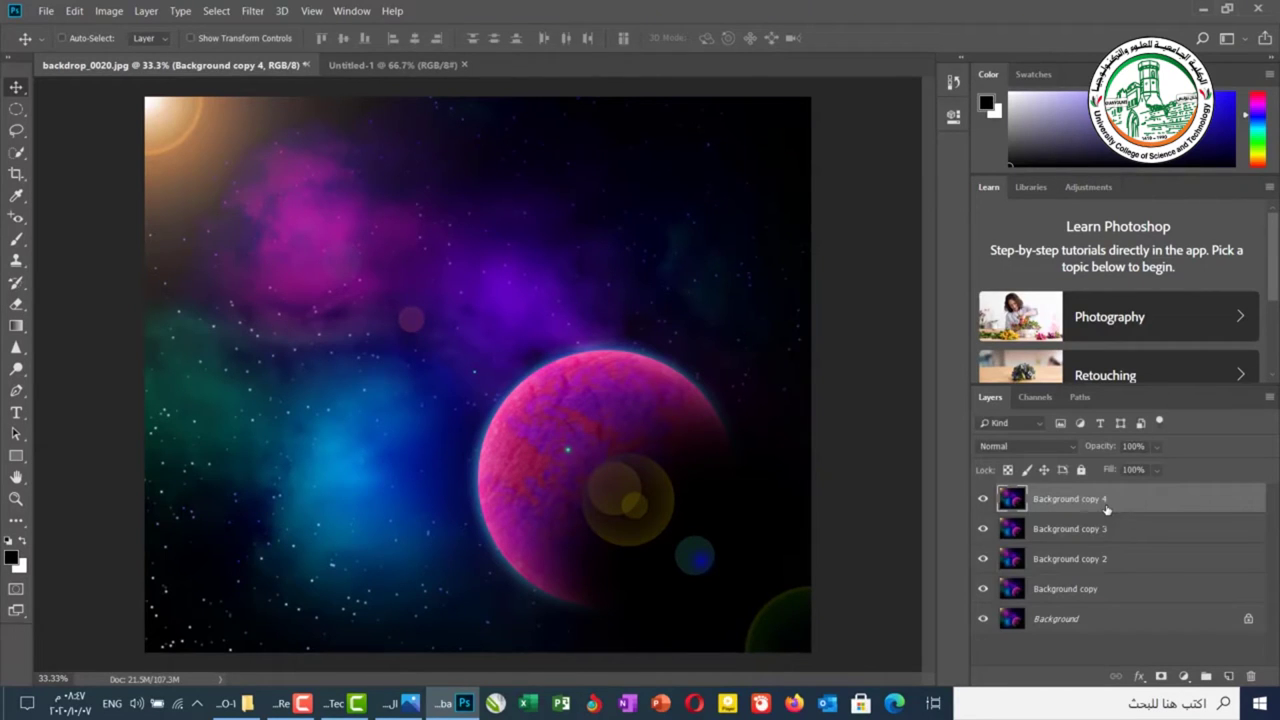
pyautogui.hotkey('ctrl', 'shift', 'e')
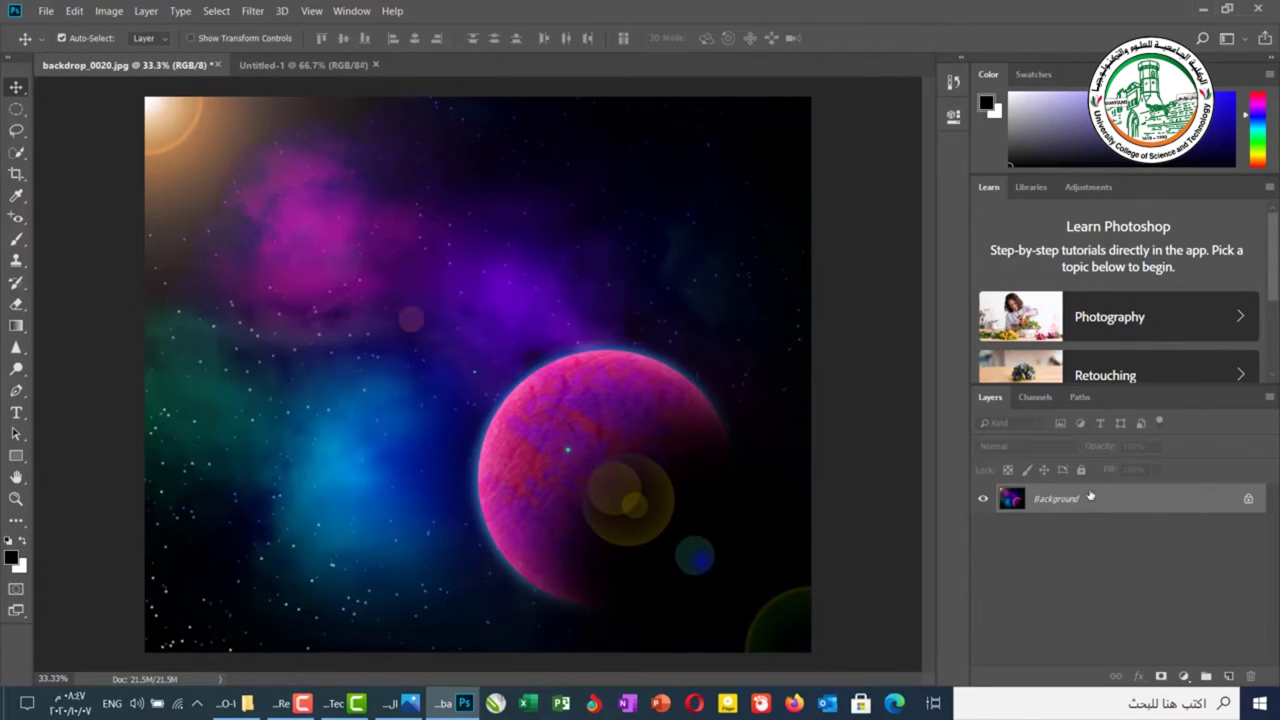
# Close both open documents, Untitled-1 and backdrop_0020.jpg
pyautogui.click(376, 66)
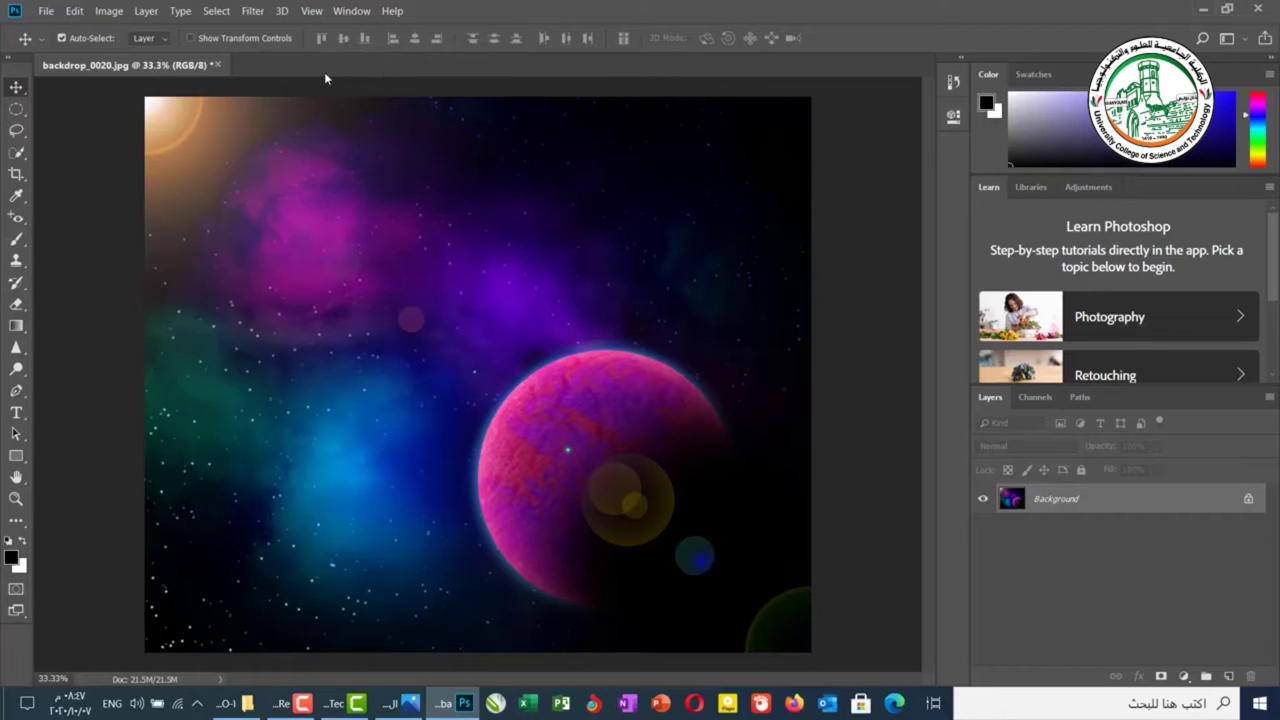
pyautogui.click(217, 65)
pyautogui.click(666, 280)
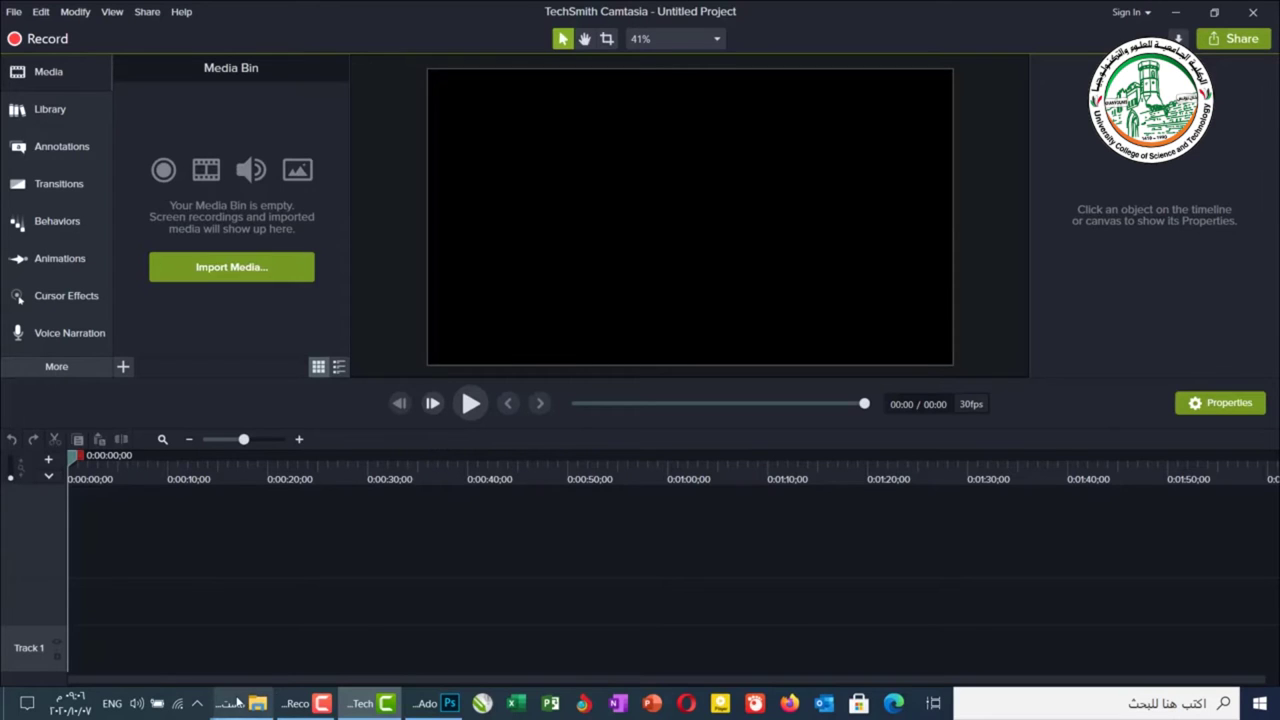
pyautogui.moveTo(258, 703)
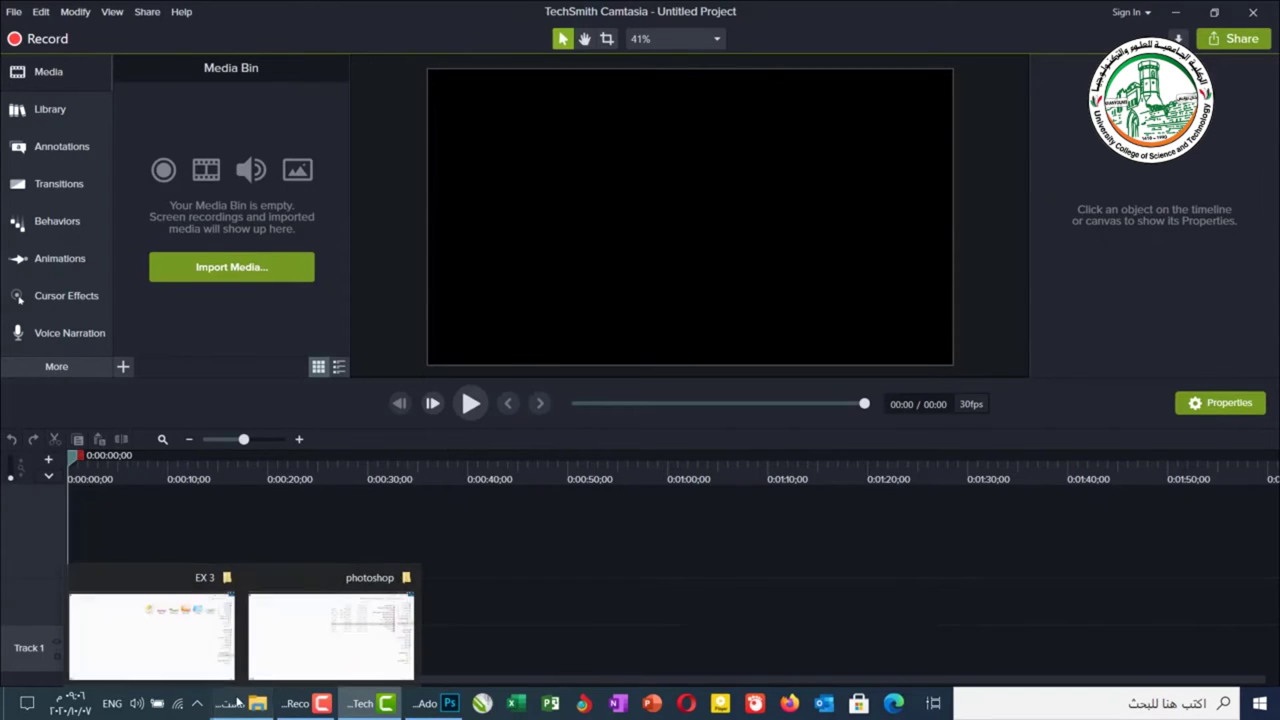
# Open the bg-pictures image from the EX 3 folder in Photoshop and return to the folder for more images
pyautogui.click(191, 645)
pyautogui.moveTo(993, 140); pyautogui.dragTo(565, 328)
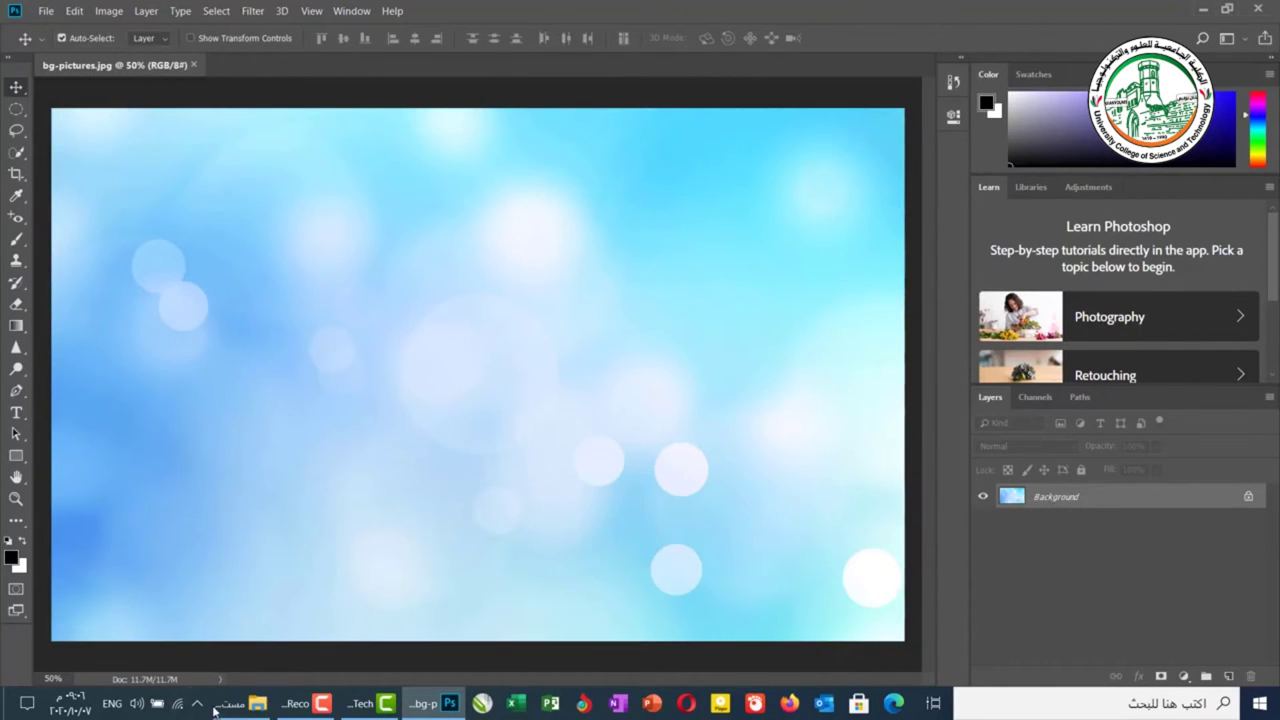
pyautogui.moveTo(219, 700)
pyautogui.click(176, 651)
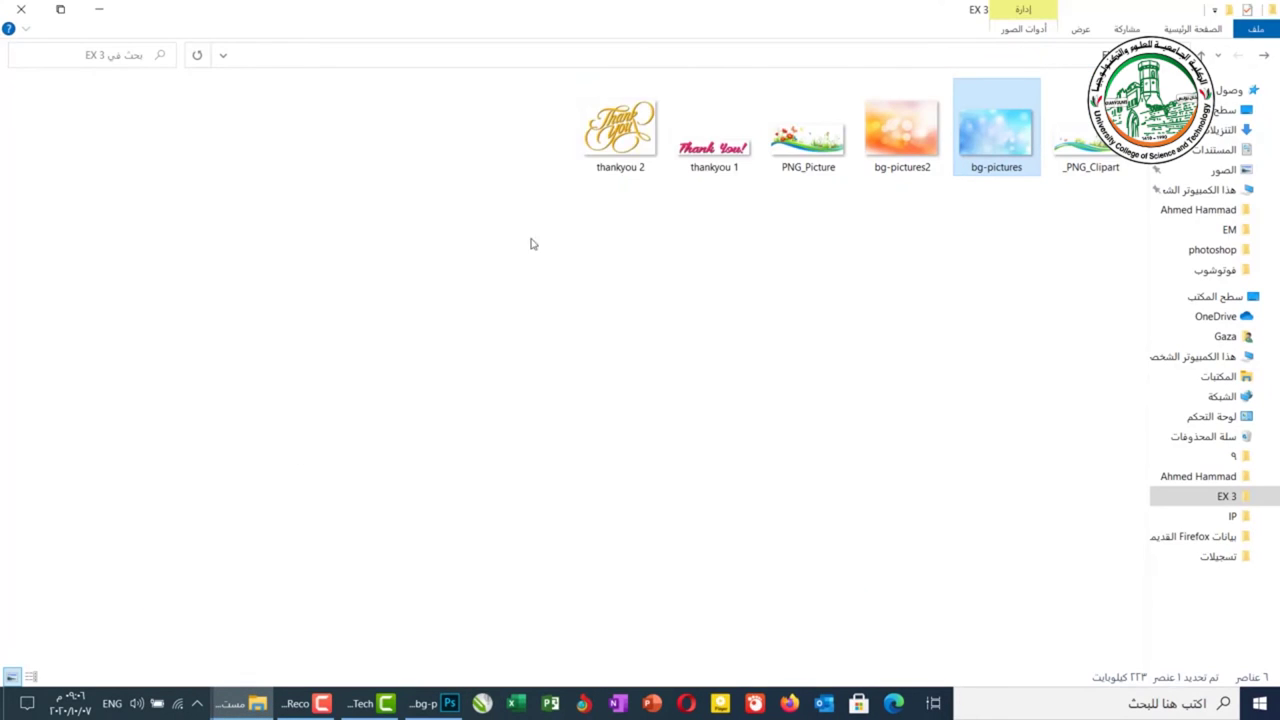
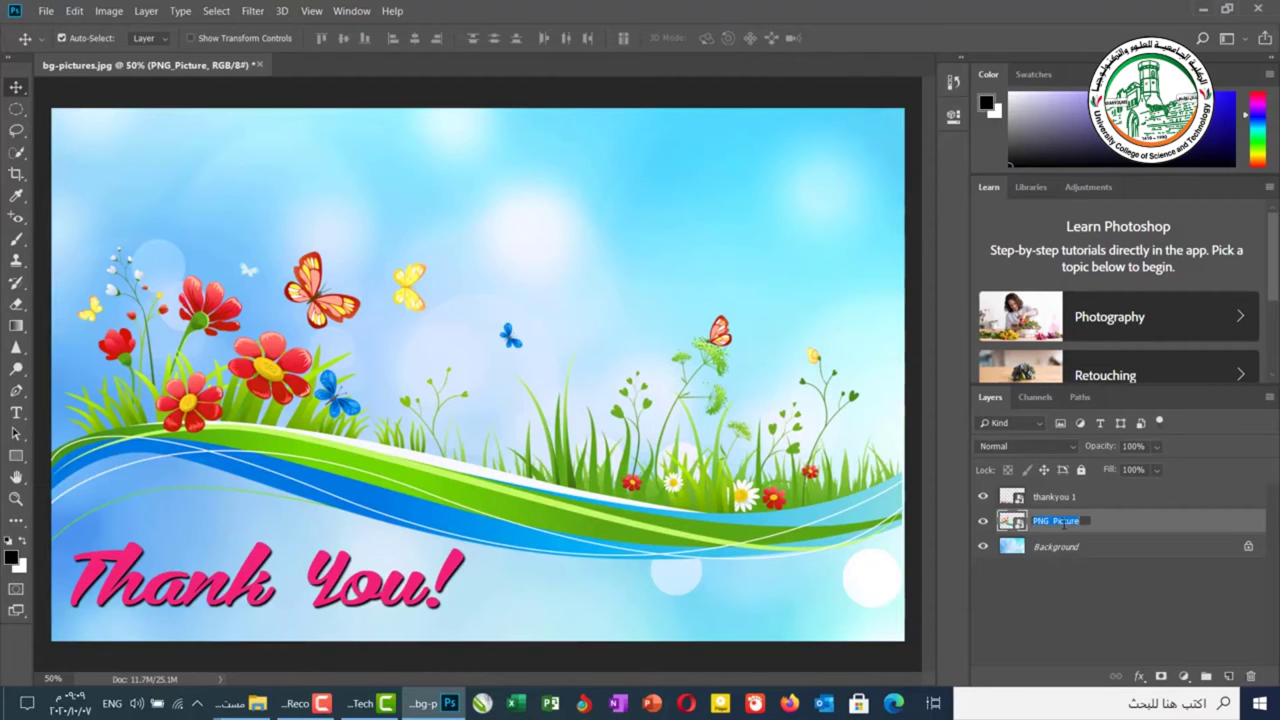
# Rename the PNG_Picture layer to Flowers and the thankyou 1 layer to thankyou
pyautogui.write('Flowers')
pyautogui.press('Return')
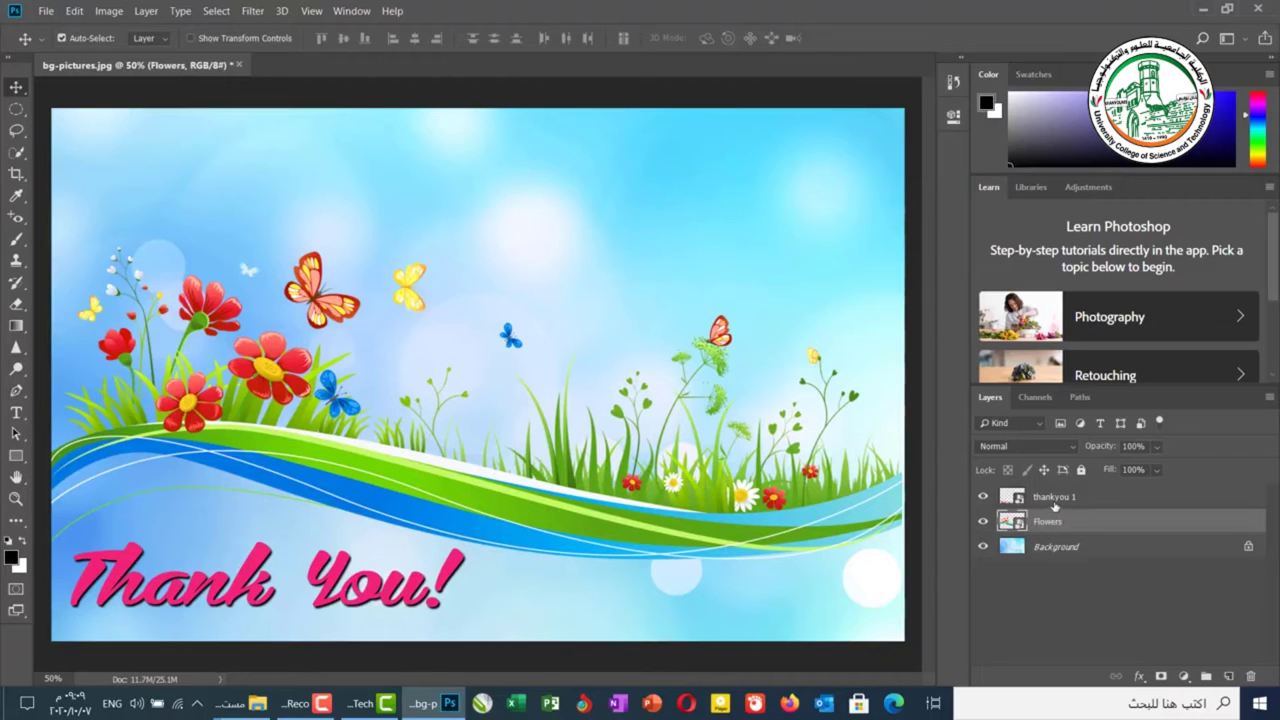
pyautogui.click(1056, 498)
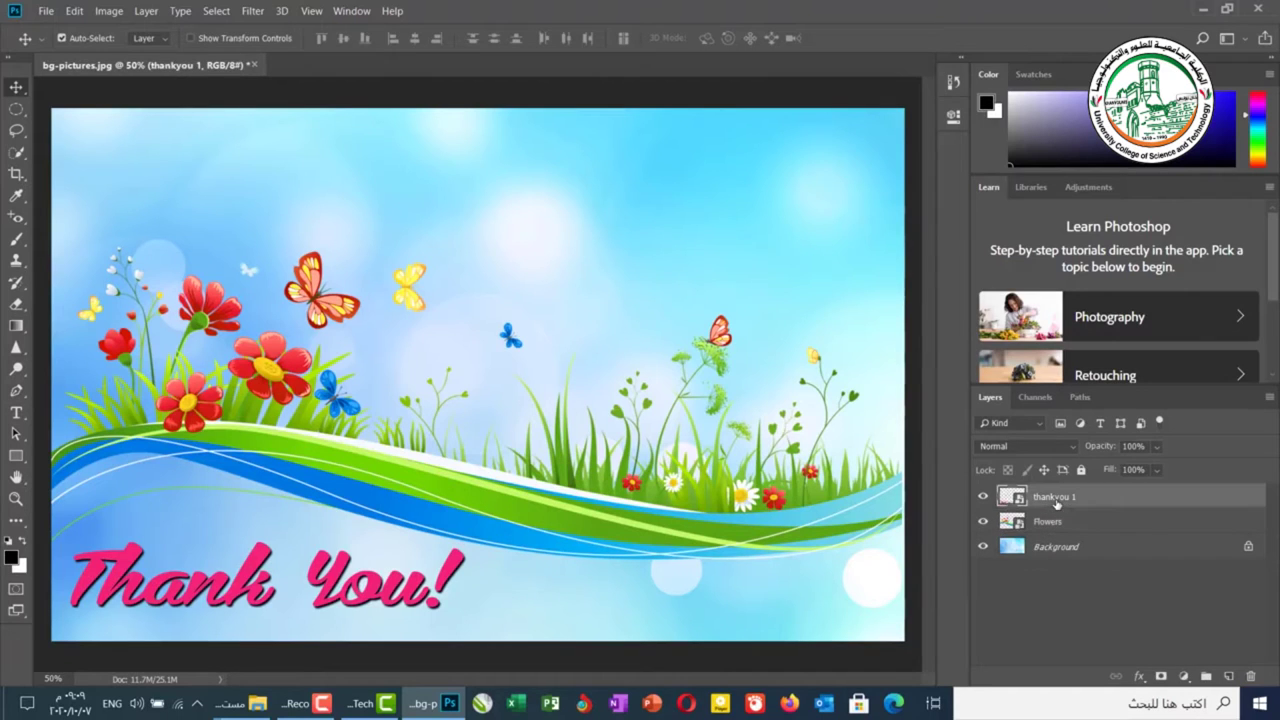
pyautogui.doubleClick(1054, 497)
pyautogui.press('Return')
pyautogui.hotkey('ctrl', 'alt', 'a')
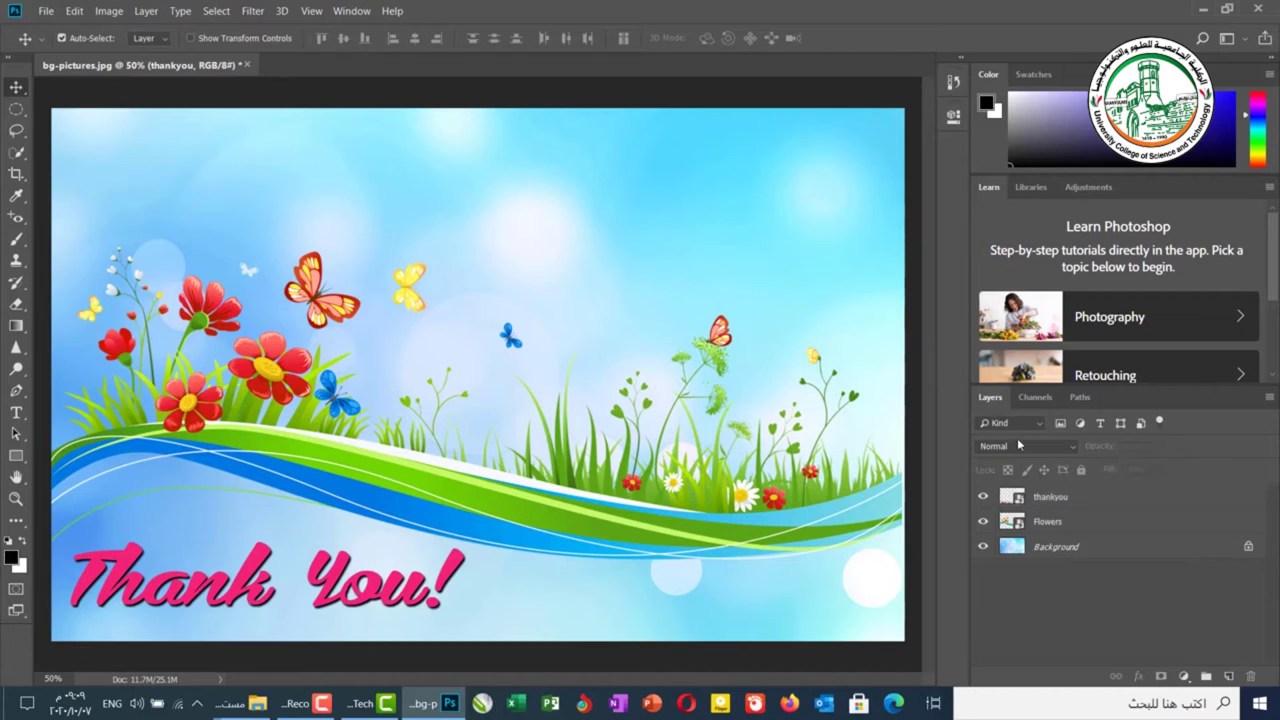
# Try to move the locked Background layer on the canvas
pyautogui.click(1060, 548)
pyautogui.moveTo(828, 250); pyautogui.dragTo(711, 229)
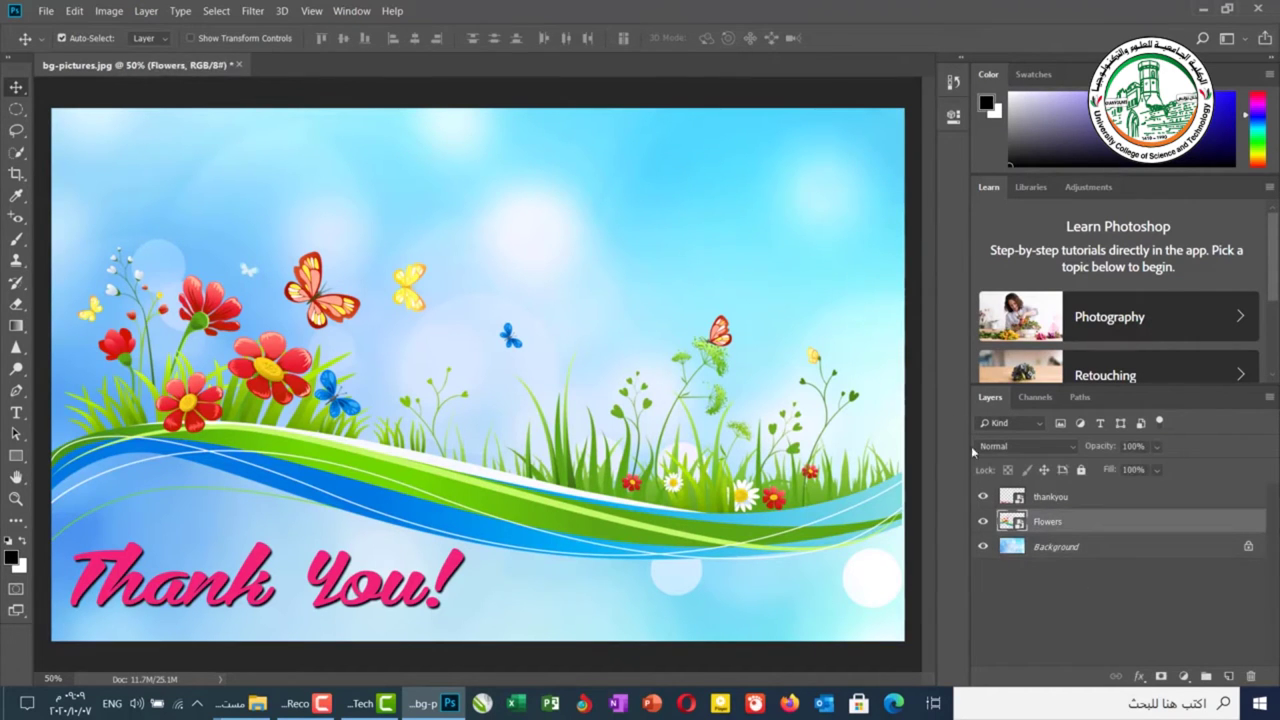
pyautogui.click(1060, 548)
pyautogui.moveTo(825, 235); pyautogui.dragTo(840, 141)
pyautogui.click(1055, 547)
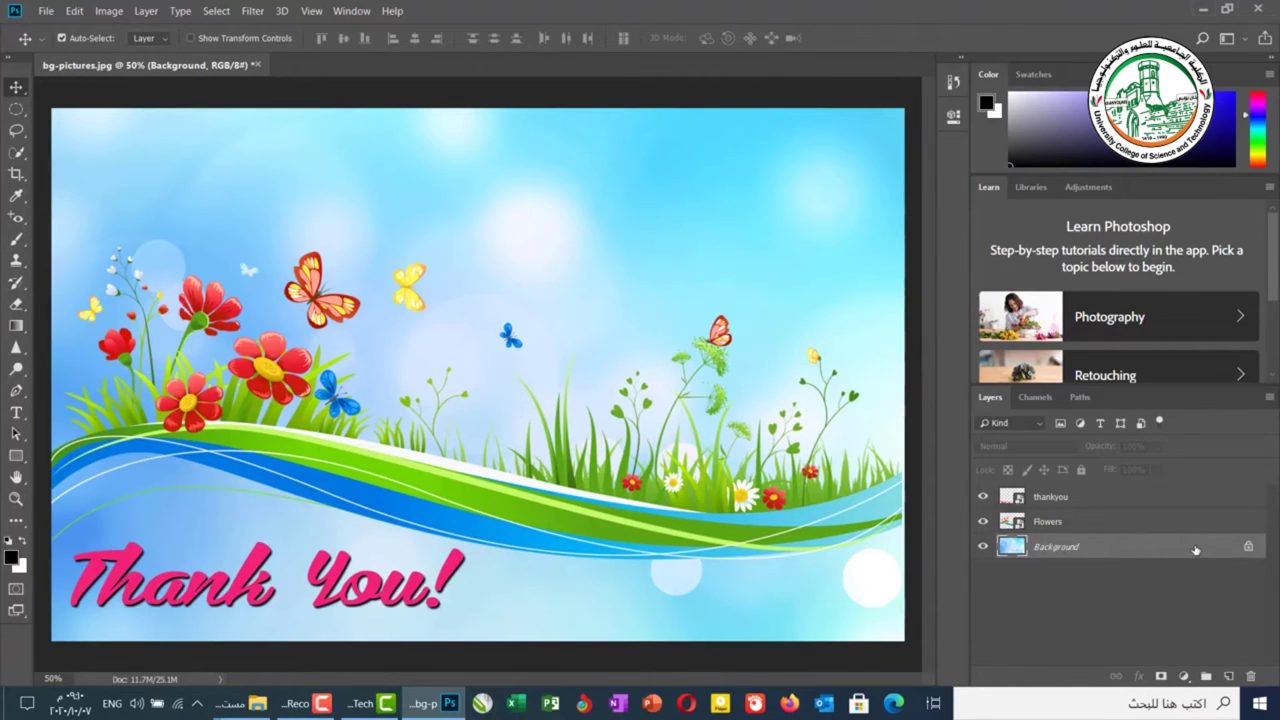
# Try to move the Flowers layer with all its attributes locked, and shift it slightly upward once it is unlocked
pyautogui.click(1055, 523)
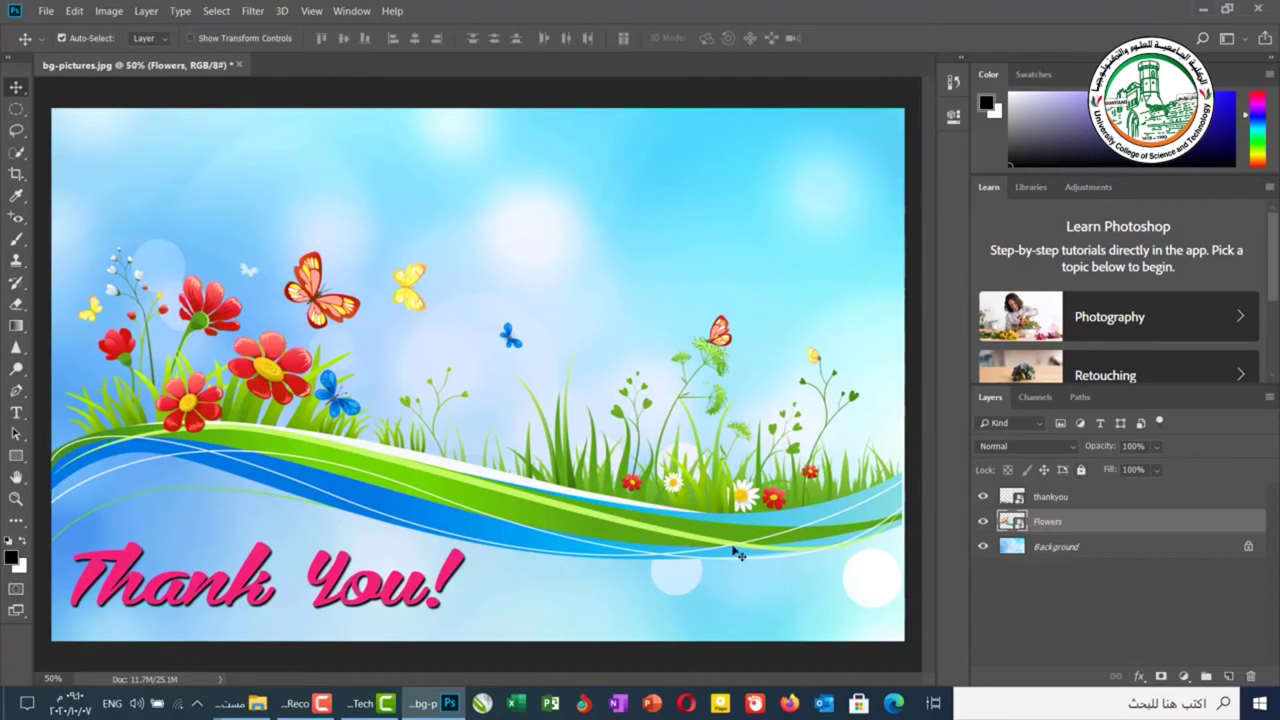
pyautogui.click(1080, 472)
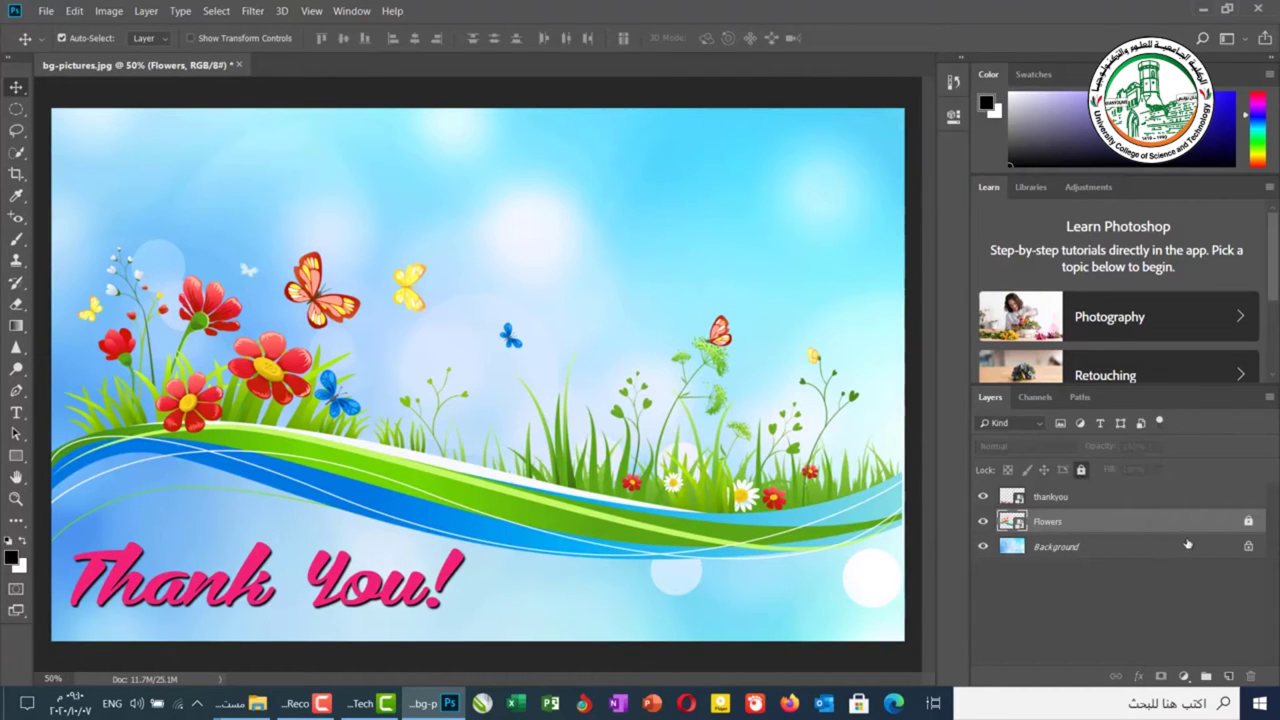
pyautogui.moveTo(761, 457); pyautogui.dragTo(757, 428)
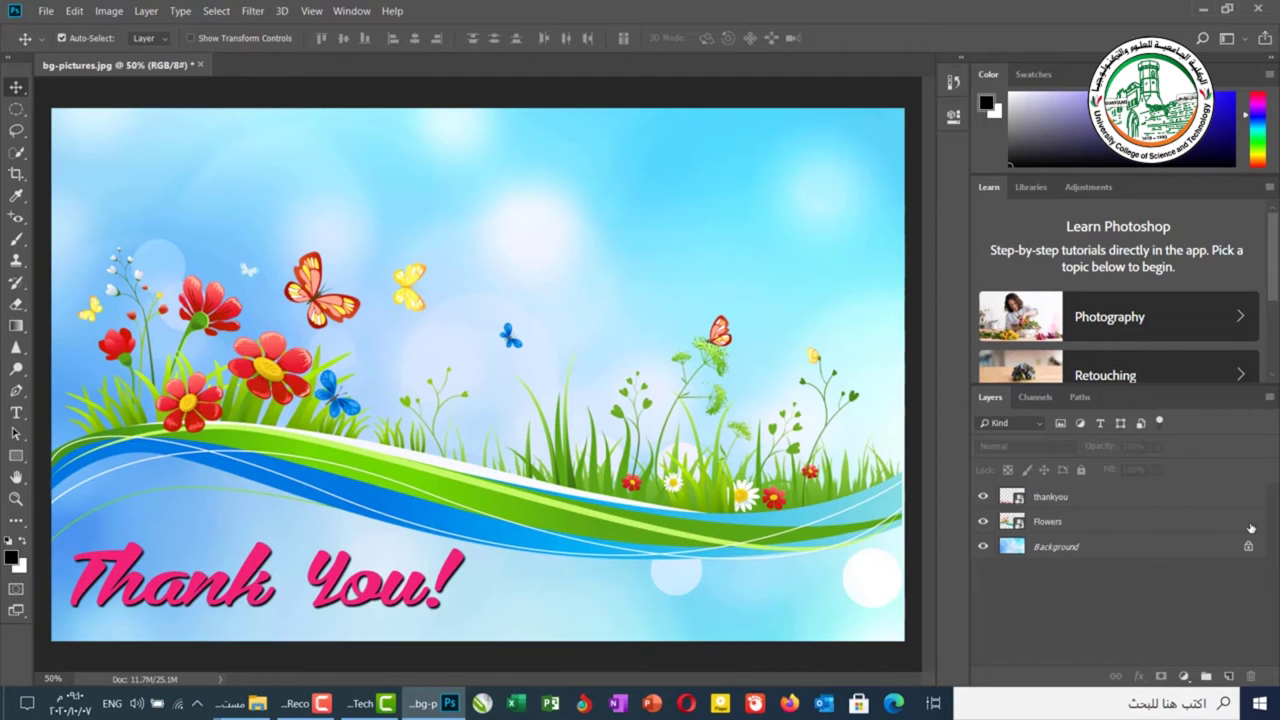
pyautogui.moveTo(770, 535)
pyautogui.mouseDown()
pyautogui.moveTo(759, 475)
pyautogui.moveTo(765, 541)
pyautogui.moveTo(776, 523)
pyautogui.moveTo(770, 558)
pyautogui.moveTo(768, 524)
pyautogui.mouseUp()
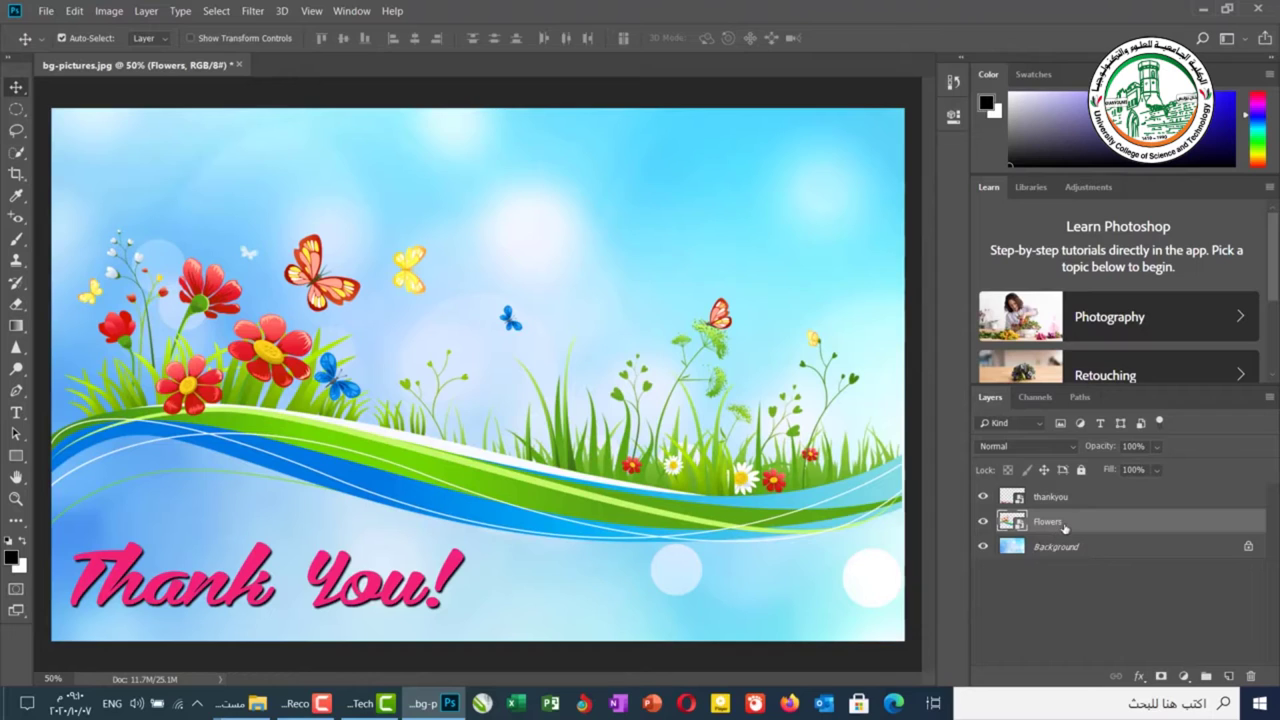
# Lock the Flowers layer fully, then unlock the Background layer and move its image to the right
pyautogui.click(1082, 470)
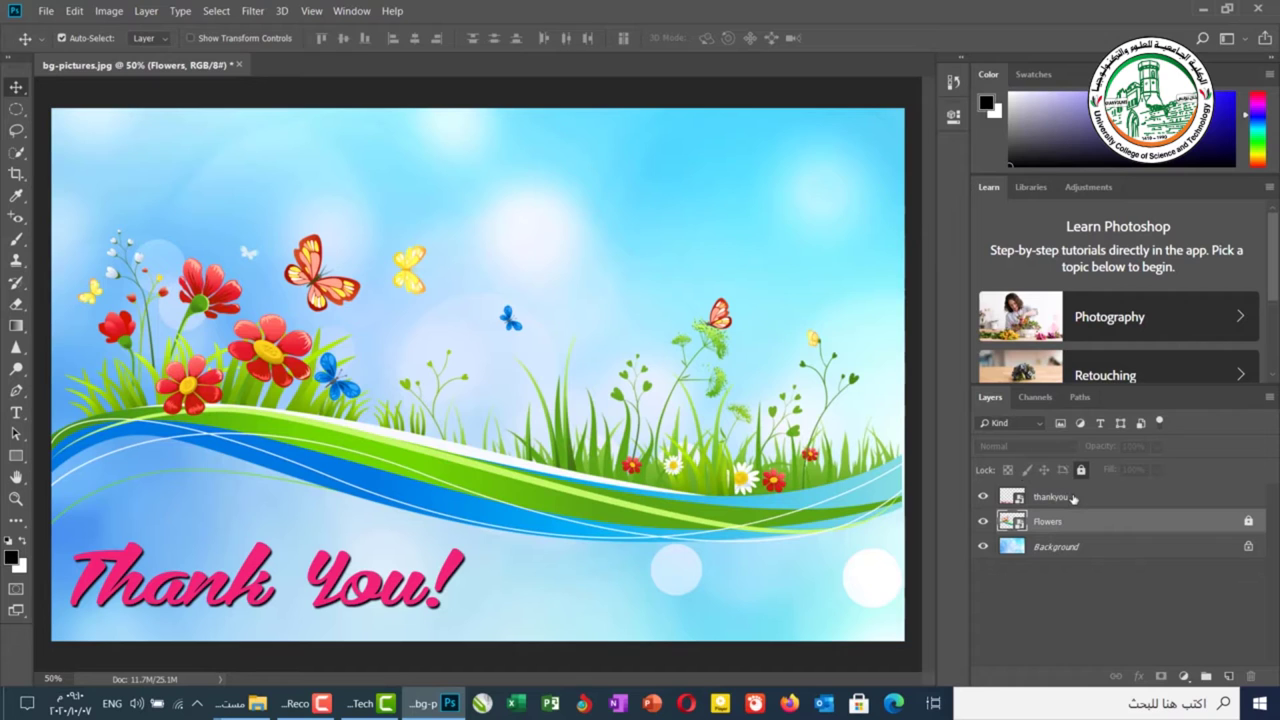
pyautogui.click(1061, 560)
pyautogui.click(1072, 548)
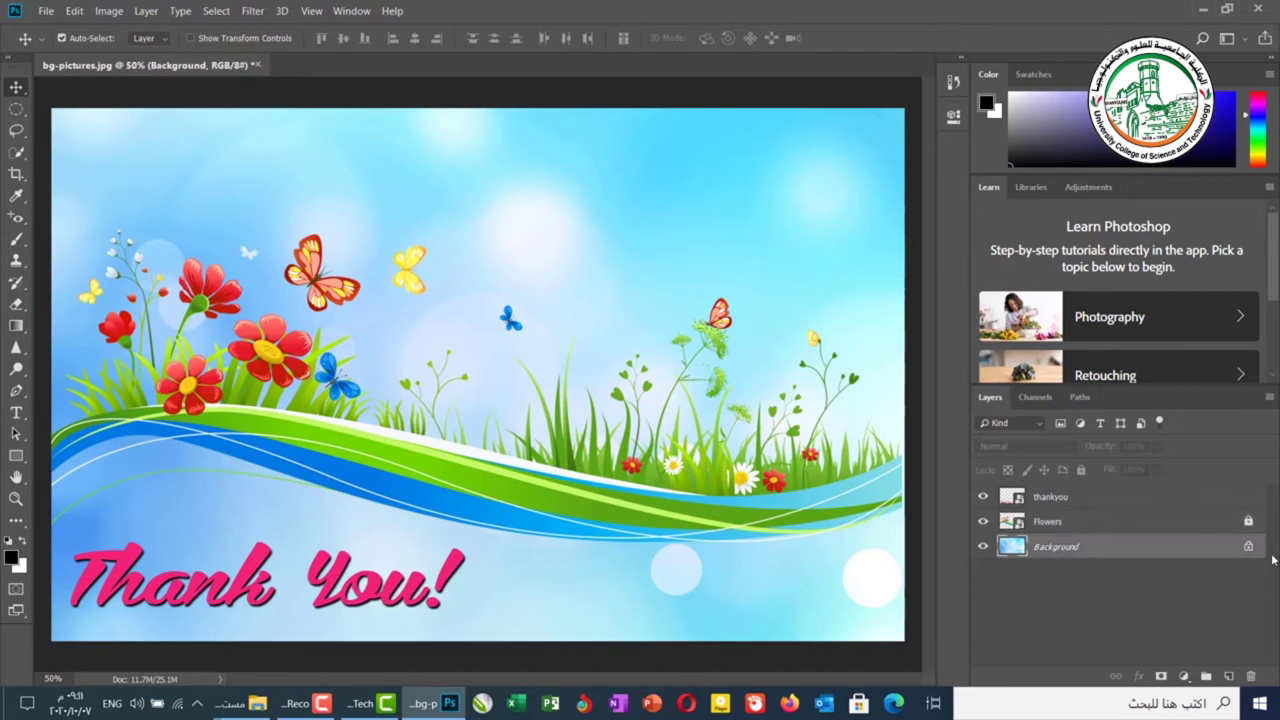
pyautogui.click(1248, 548)
pyautogui.moveTo(524, 580); pyautogui.dragTo(720, 578)
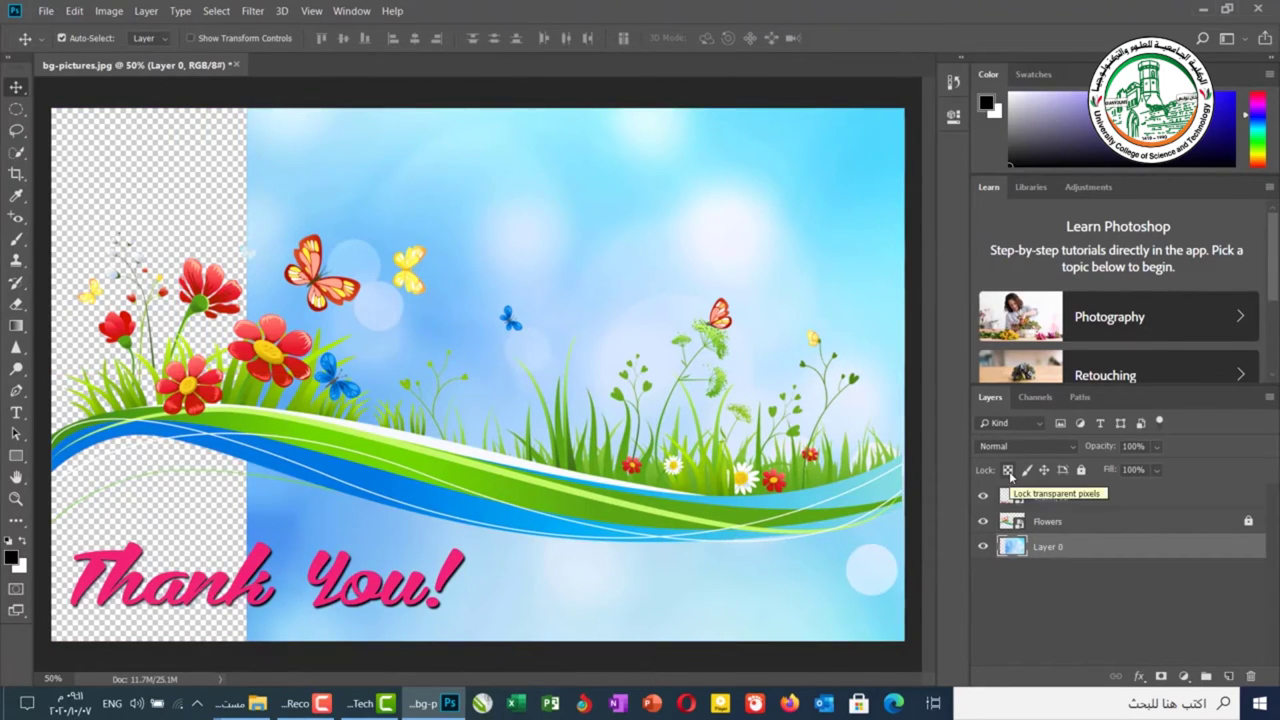
# Lock the transparent pixels of Layer 0, test the lock with a black brush stroke, and remove the lock
pyautogui.click(1009, 472)
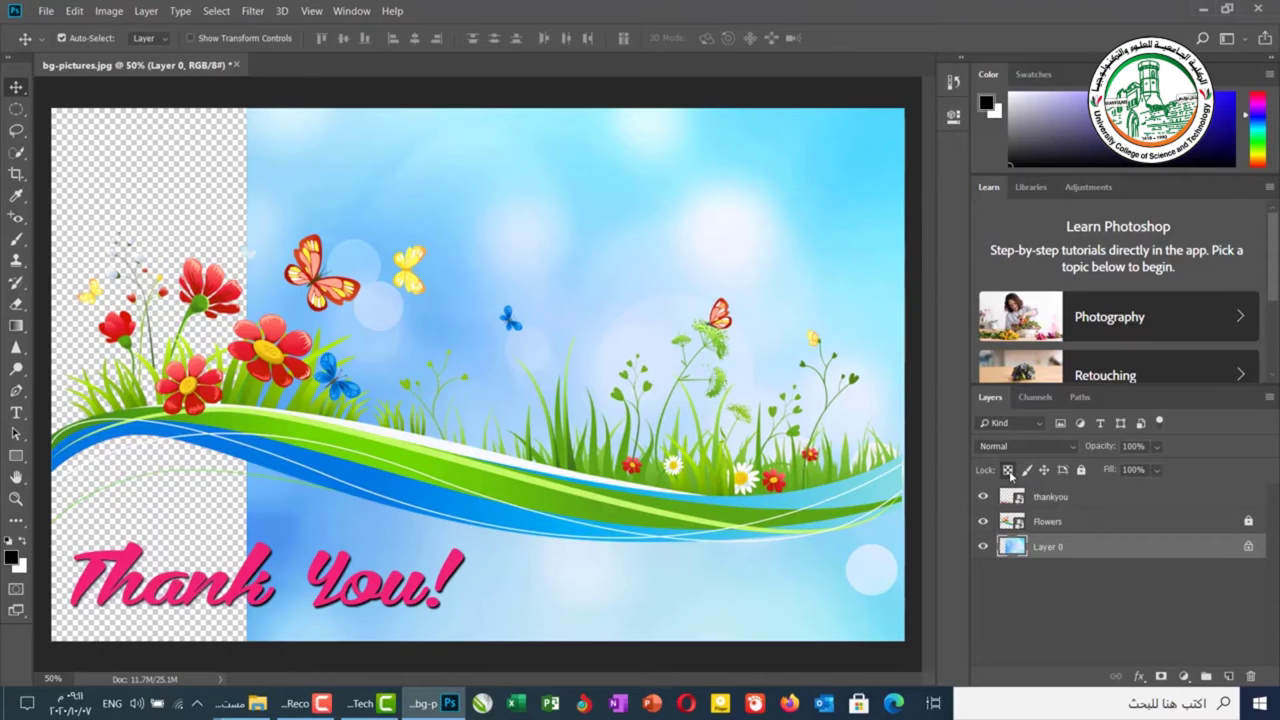
pyautogui.click(15, 241)
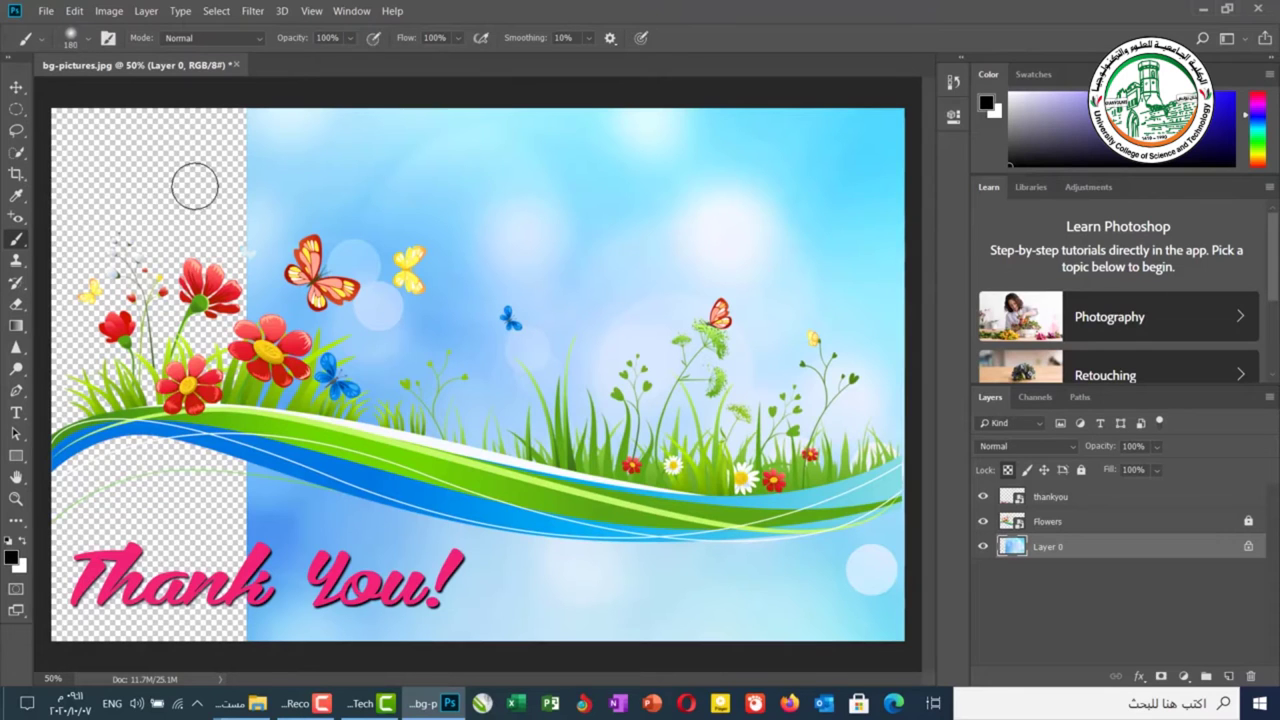
pyautogui.moveTo(338, 163); pyautogui.dragTo(594, 163)
pyautogui.click(1007, 470)
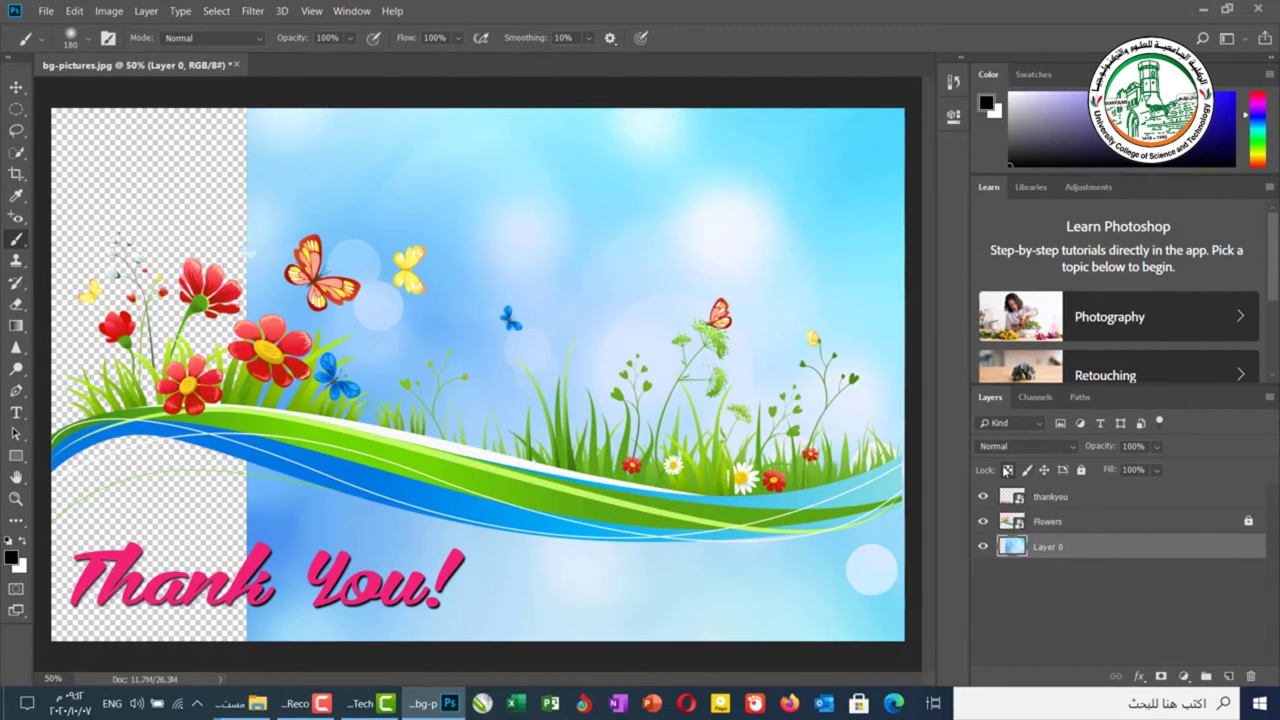
# Lock the image pixels of Layer 0, try to paint on it with the Brush, and remove the lock
pyautogui.click(1025, 470)
pyautogui.click(481, 187)
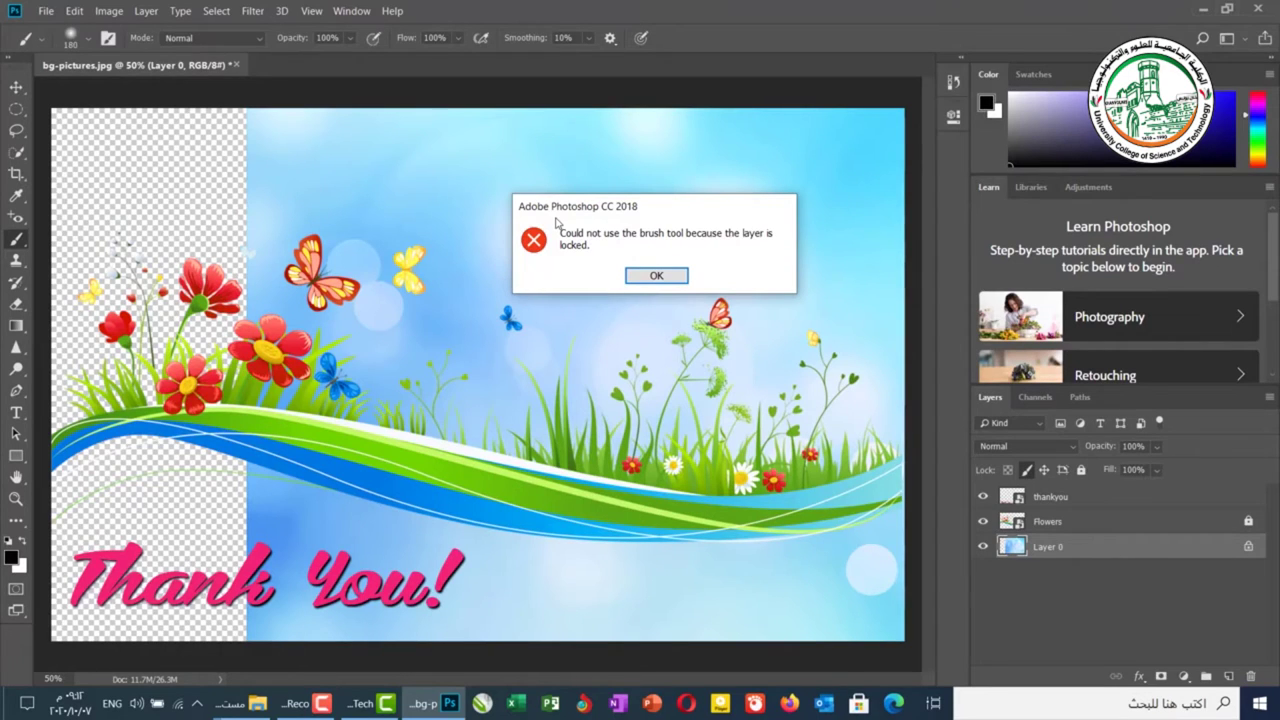
pyautogui.click(652, 278)
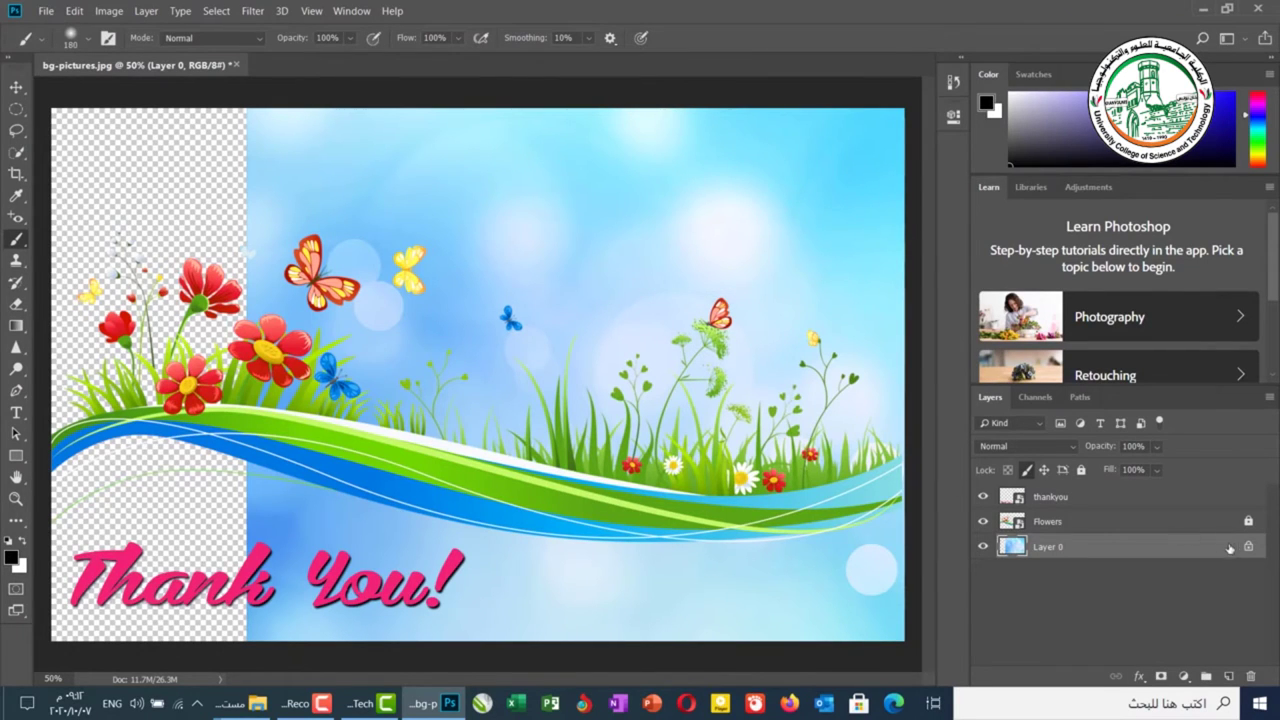
pyautogui.click(1029, 469)
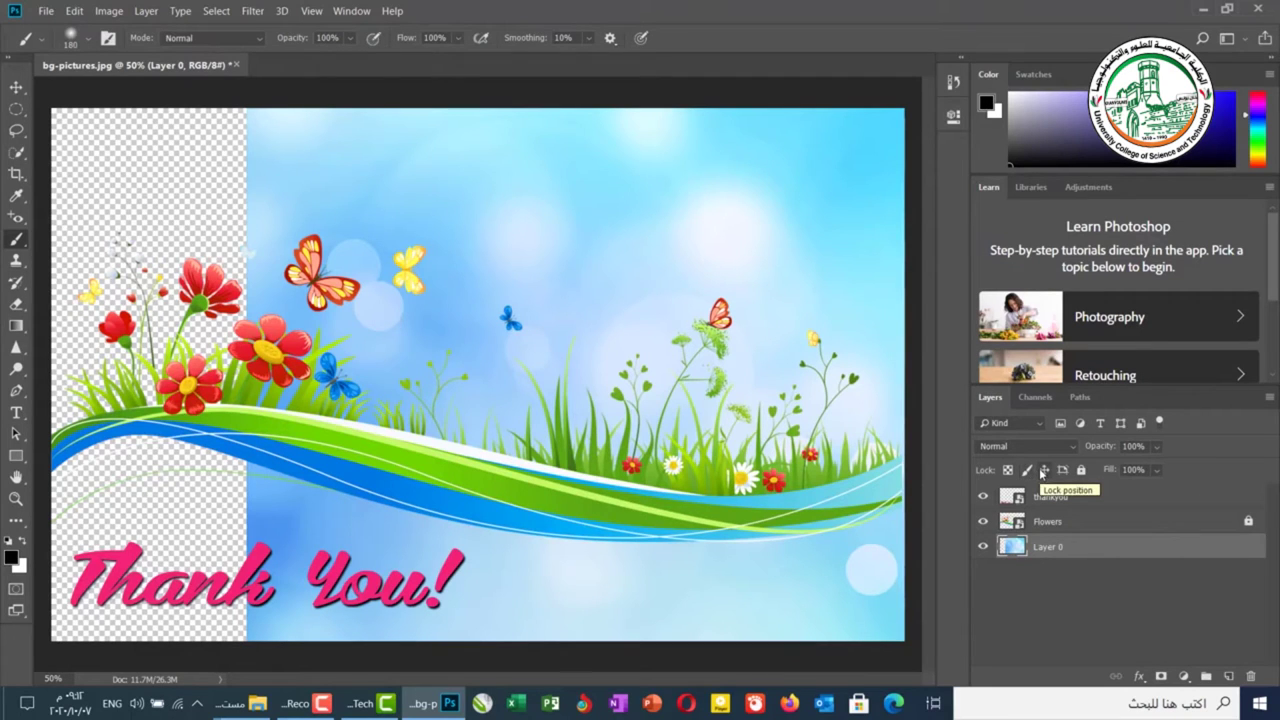
# Lock the position of Layer 0 and paint four soft black dots across its image and transparent area
pyautogui.click(1043, 470)
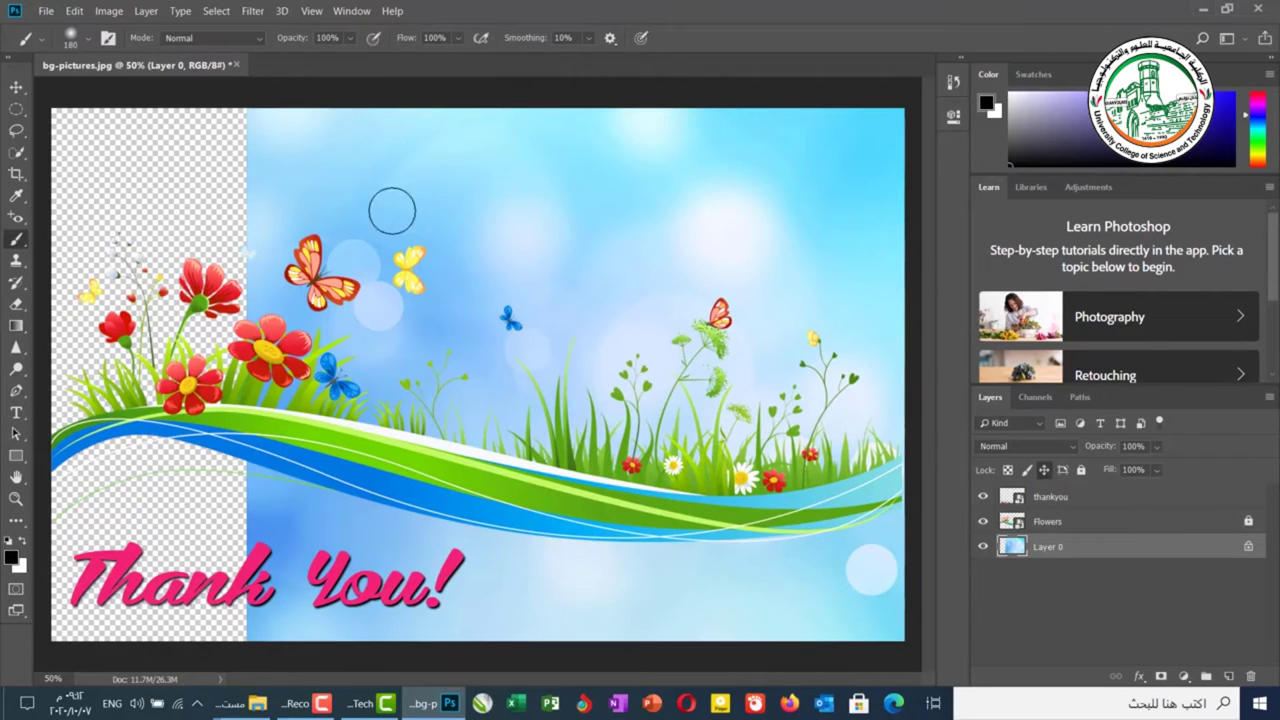
pyautogui.click(490, 205)
pyautogui.click(230, 145)
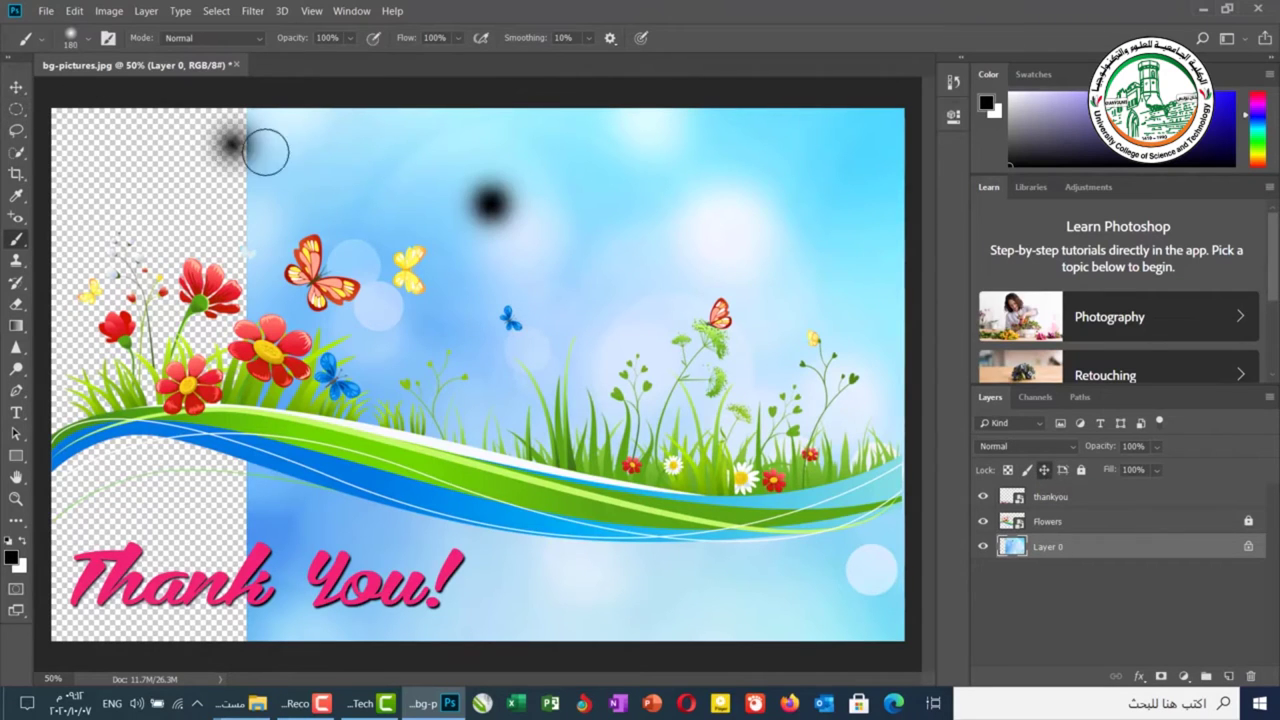
pyautogui.click(345, 165)
pyautogui.click(127, 172)
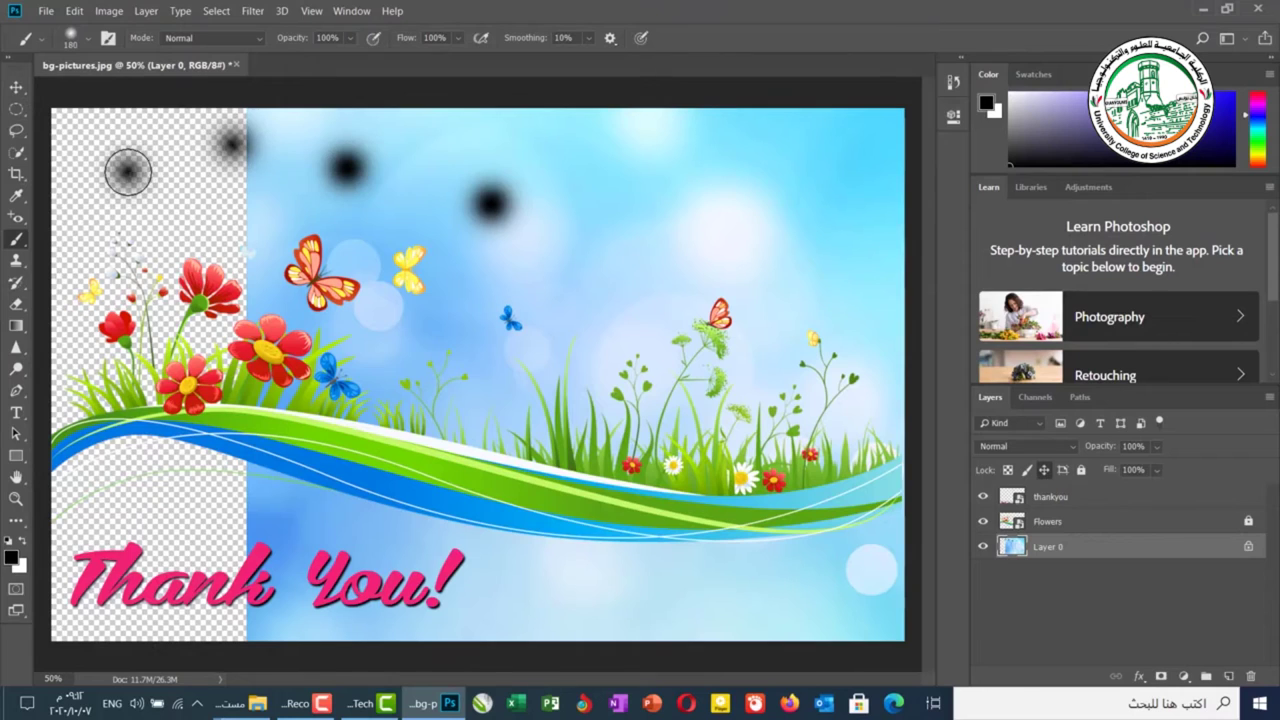
# Try repeatedly to move the position-locked Layer 0 with the Move tool
pyautogui.click(15, 88)
pyautogui.moveTo(255, 171); pyautogui.dragTo(82, 176)
pyautogui.moveTo(350, 238); pyautogui.dragTo(135, 228)
pyautogui.moveTo(325, 218); pyautogui.dragTo(185, 230)
pyautogui.moveTo(811, 249); pyautogui.dragTo(607, 245)
pyautogui.moveTo(703, 230); pyautogui.dragTo(527, 243)
pyautogui.moveTo(670, 231); pyautogui.dragTo(589, 238)
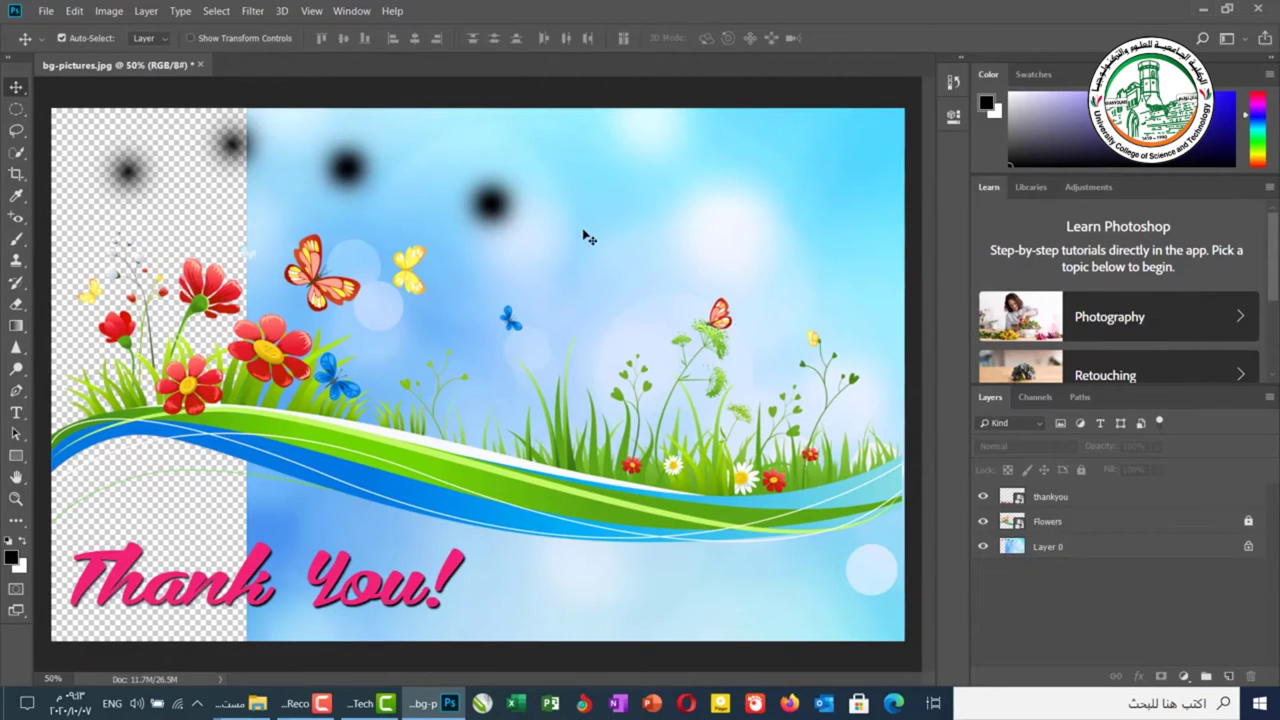
# Select Layer 0 and paint a black horizontal brush stroke above the butterflies
pyautogui.click(16, 239)
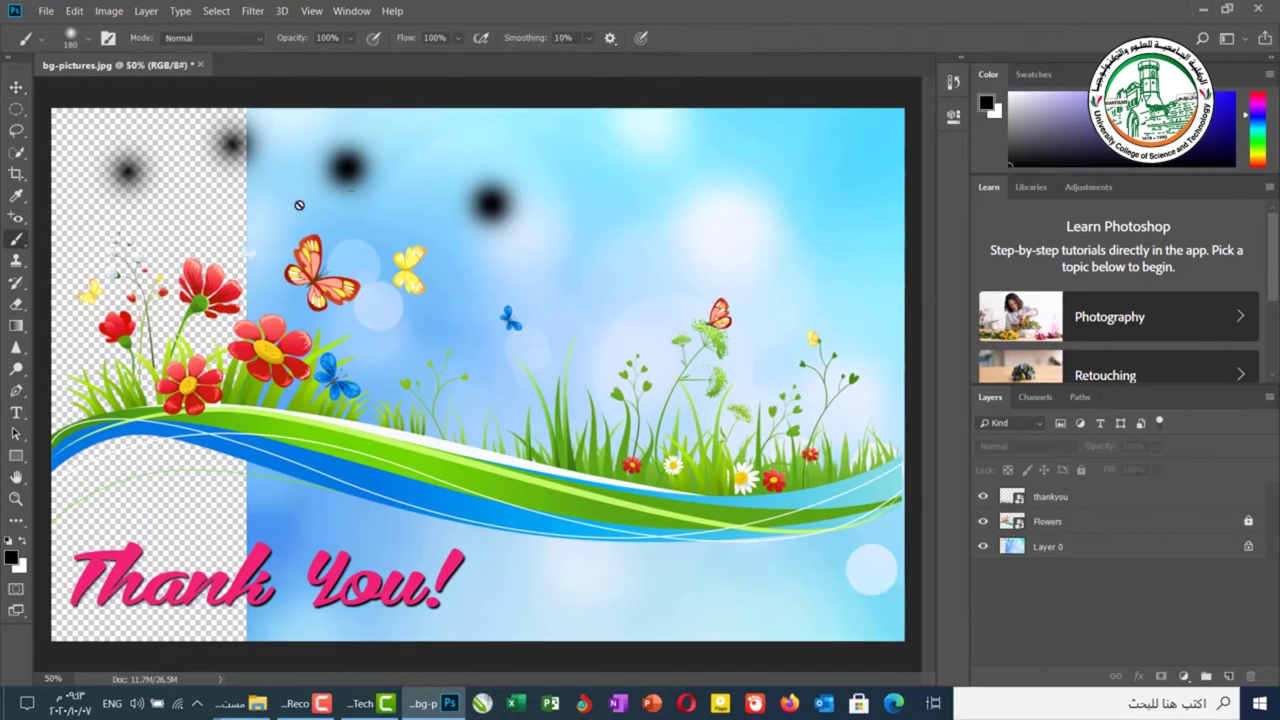
pyautogui.click(352, 194)
pyautogui.click(650, 275)
pyautogui.click(1042, 547)
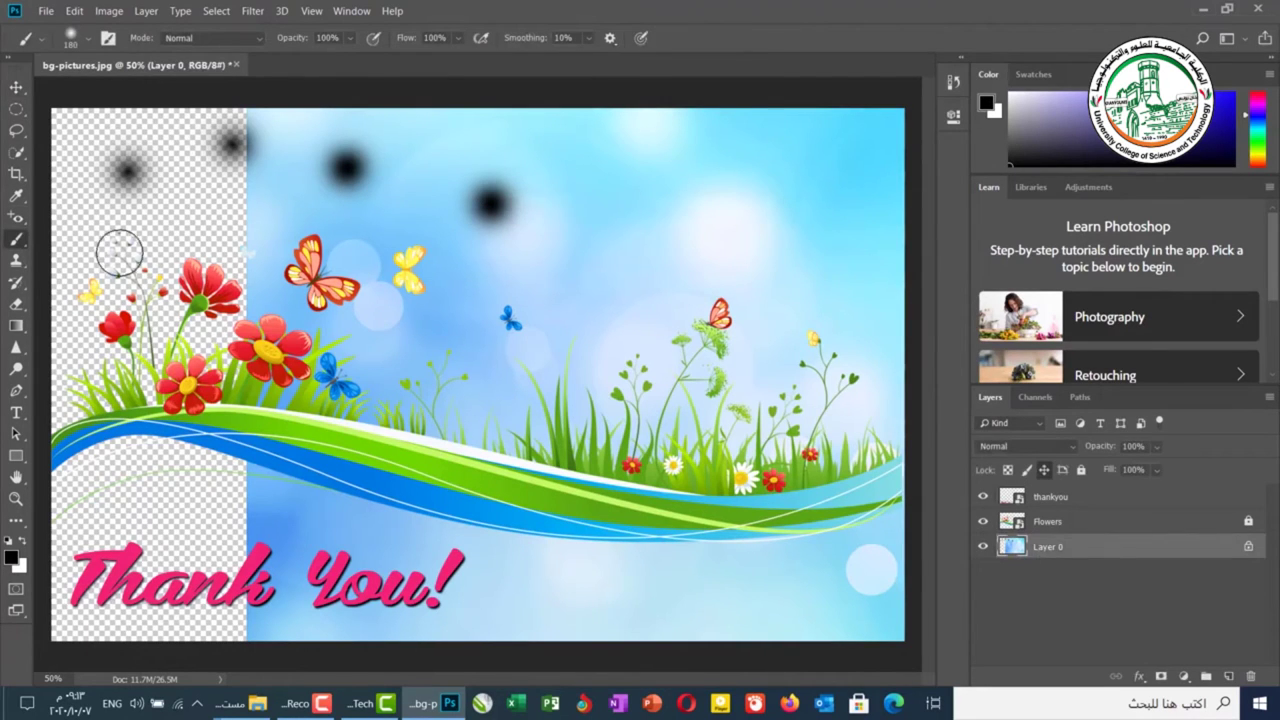
pyautogui.moveTo(429, 216); pyautogui.dragTo(262, 212)
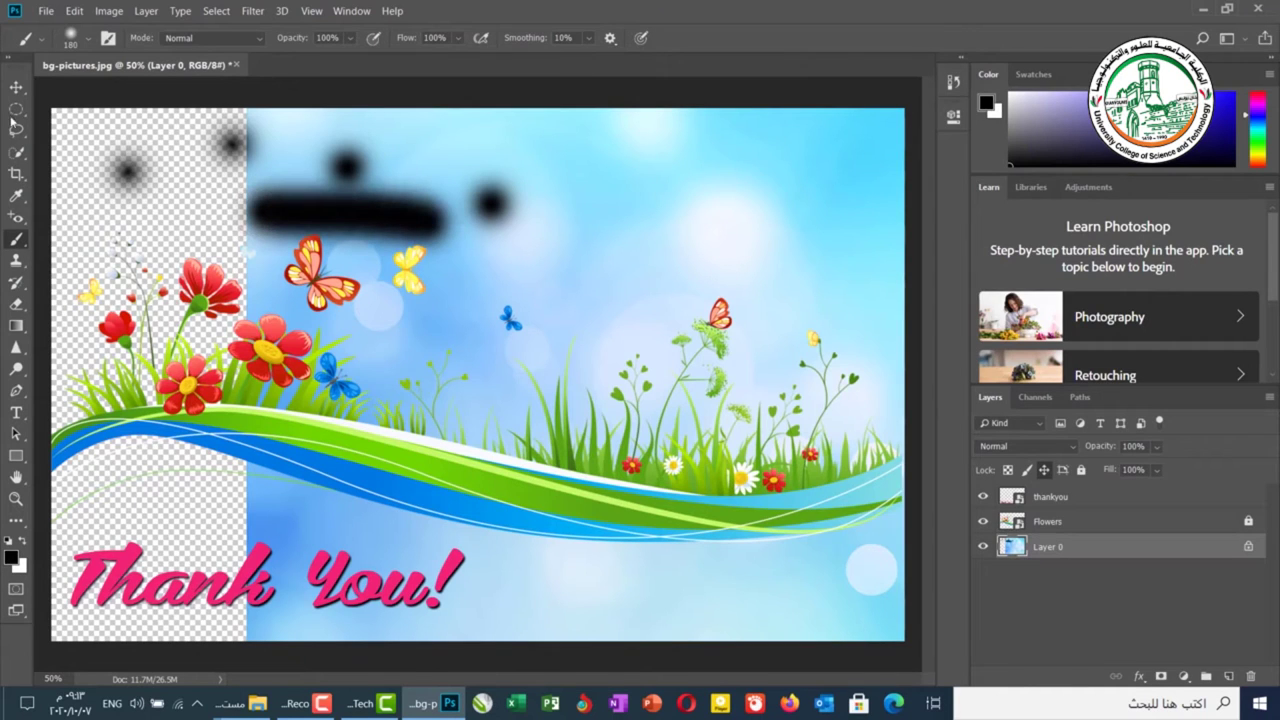
# Try once more to move Layer 0 with its position locked, and then unlock it
pyautogui.click(16, 87)
pyautogui.click(288, 205)
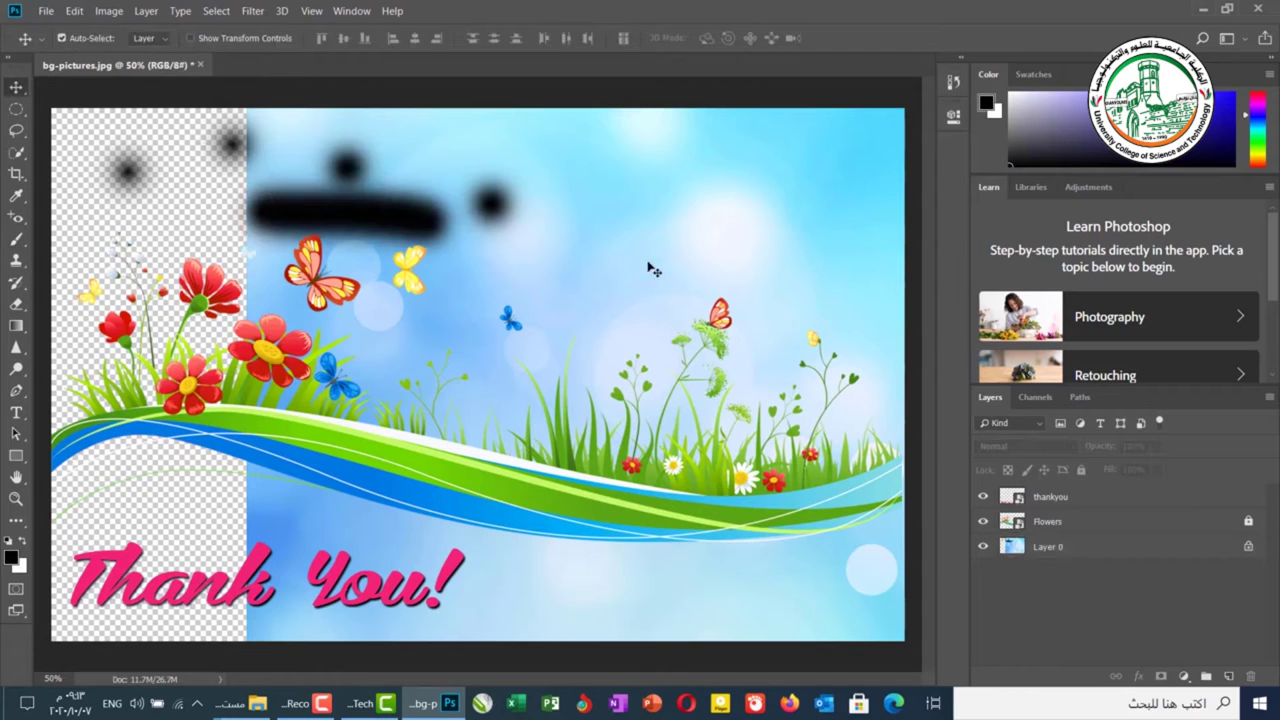
pyautogui.click(1249, 547)
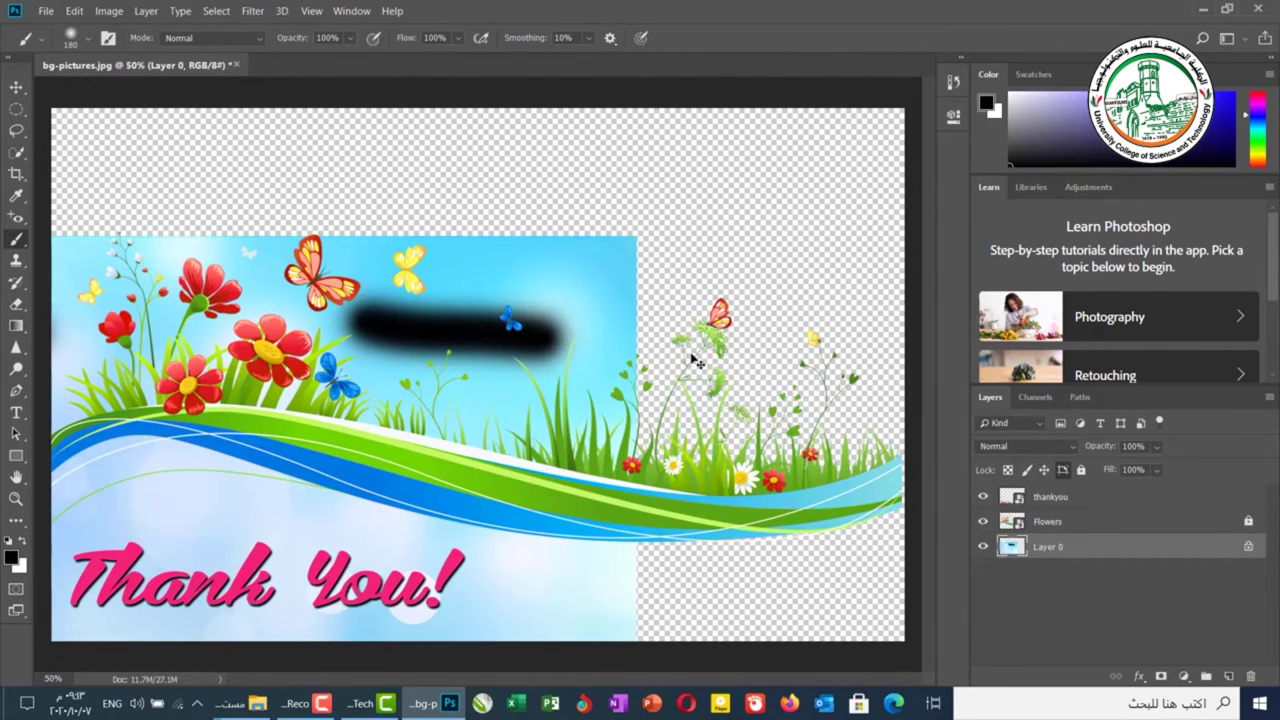
# Undo the painting, moving and locking tests back to the original Background image and an unlocked Flowers layer
pyautogui.hotkey('ctrl', 'z')
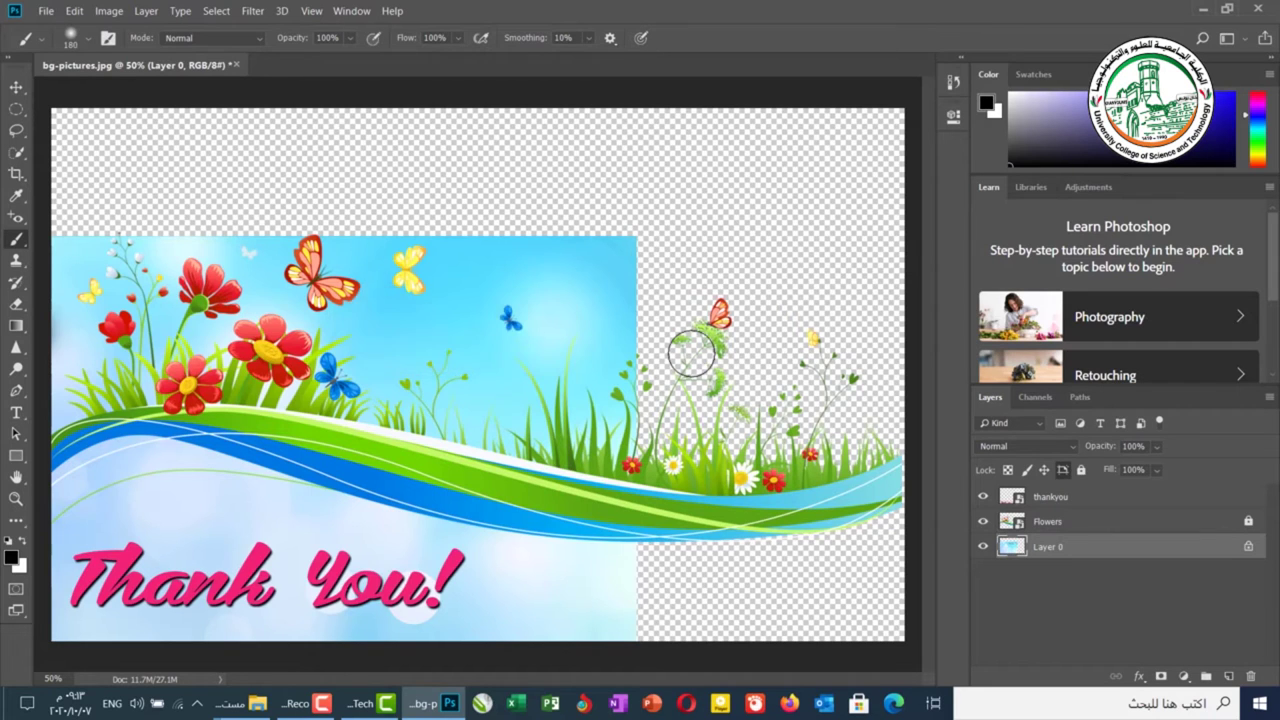
pyautogui.hotkey('ctrl', 'z')
pyautogui.hotkey('ctrl', 'z')
pyautogui.hotkey('ctrl', 'z')
pyautogui.hotkey('ctrl', 'z')
pyautogui.hotkey('ctrl', 'z')
pyautogui.hotkey('ctrl', 'z')
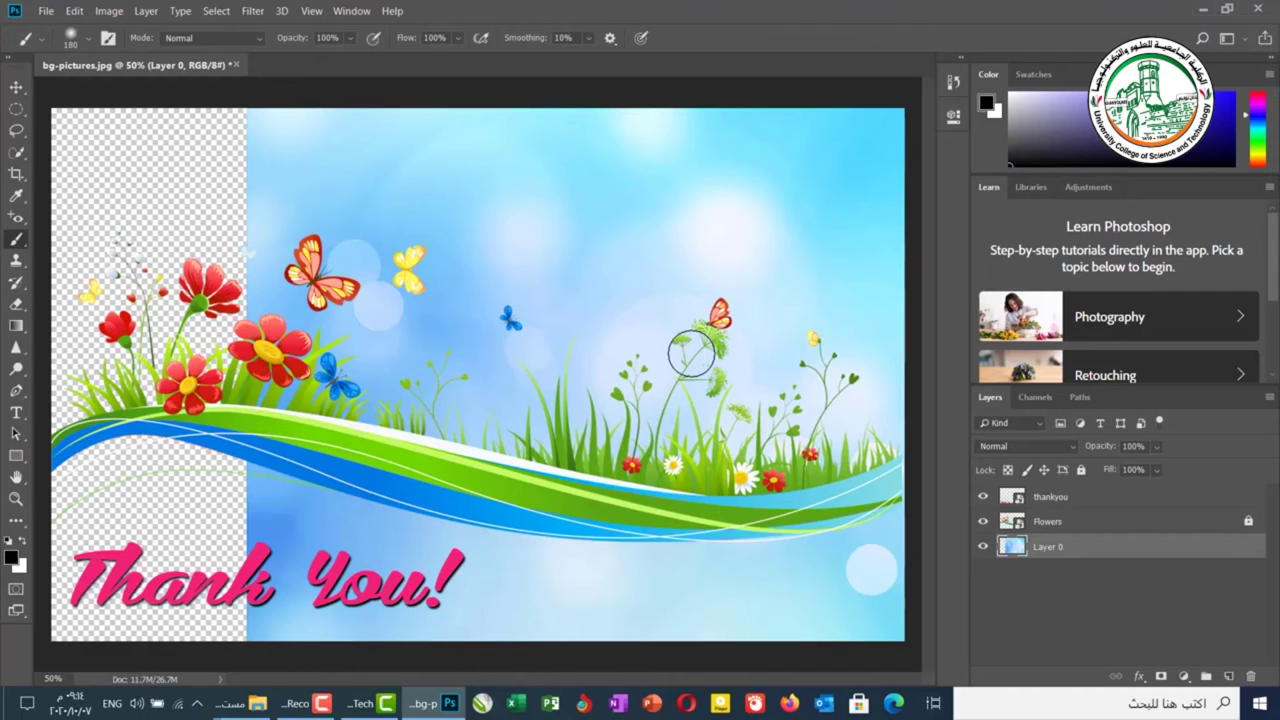
pyautogui.hotkey('ctrl', 'z')
pyautogui.hotkey('ctrl', 'z')
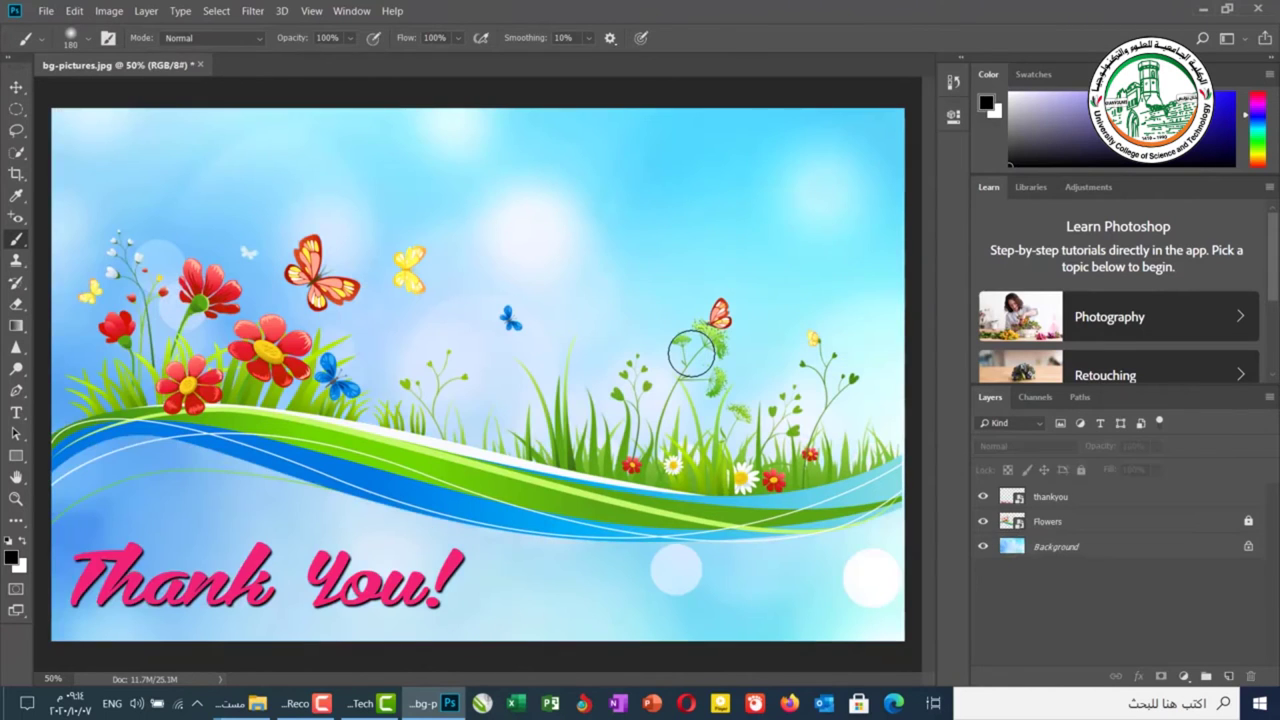
pyautogui.hotkey('ctrl', 'z')
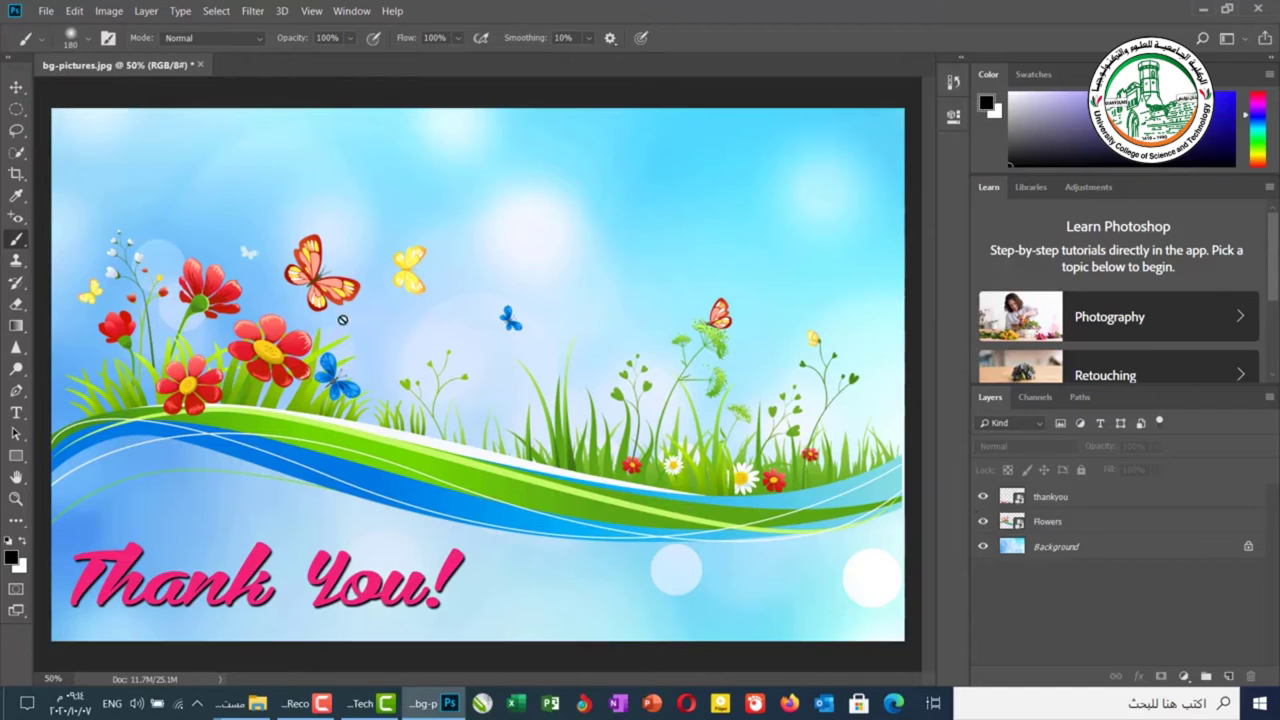
# Shift the Flowers artwork slightly to the right and the Thank You text slightly upward with the Move tool
pyautogui.click(16, 88)
pyautogui.moveTo(432, 470)
pyautogui.mouseDown()
pyautogui.moveTo(415, 414)
pyautogui.moveTo(433, 512)
pyautogui.moveTo(428, 494)
pyautogui.mouseUp()
pyautogui.click(368, 587)
pyautogui.moveTo(368, 587); pyautogui.dragTo(368, 573)
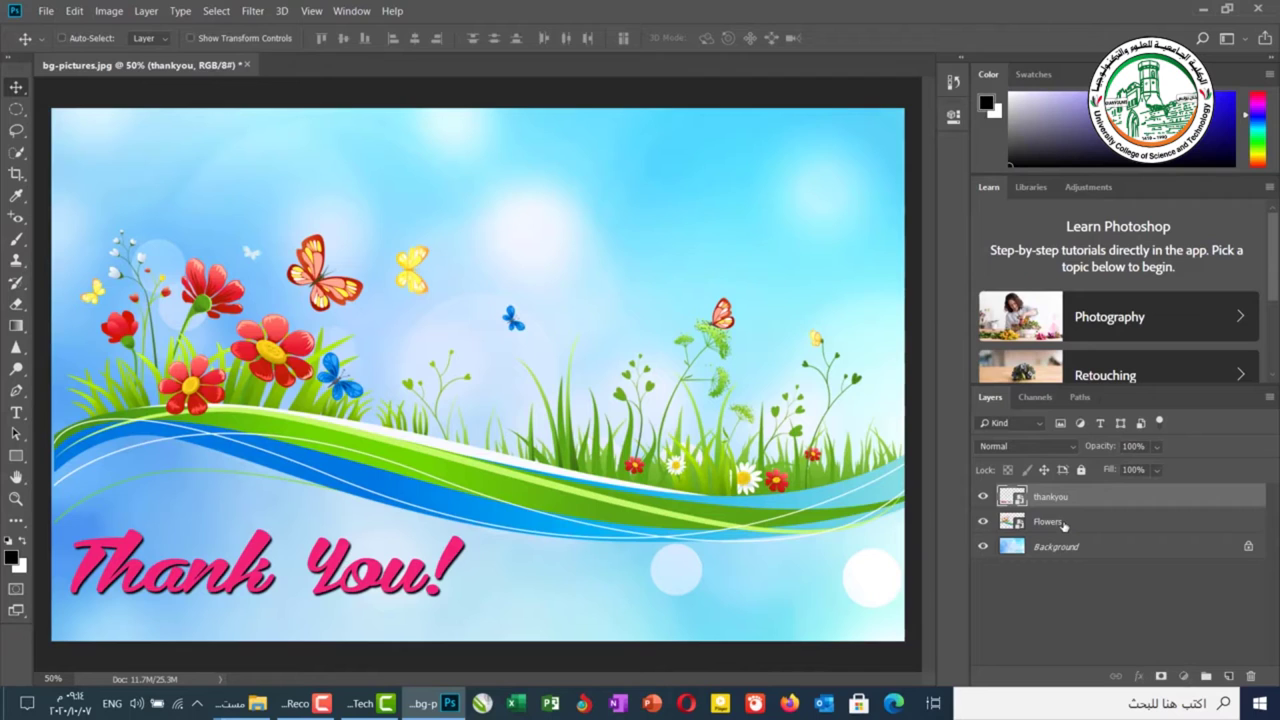
# Link the thankyou and Flowers layers and move them together slightly down and to the right
pyautogui.keyDown('ctrl'); pyautogui.click(1060, 526); pyautogui.keyUp('ctrl')
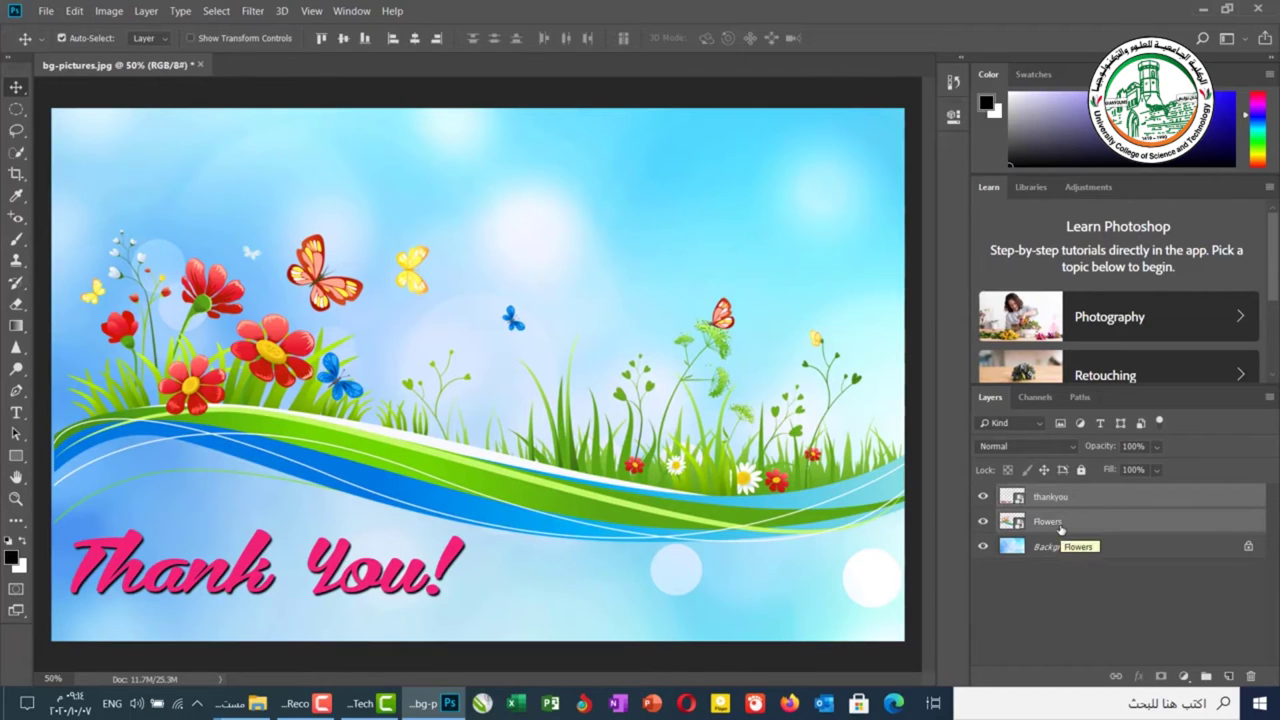
pyautogui.click(1115, 677)
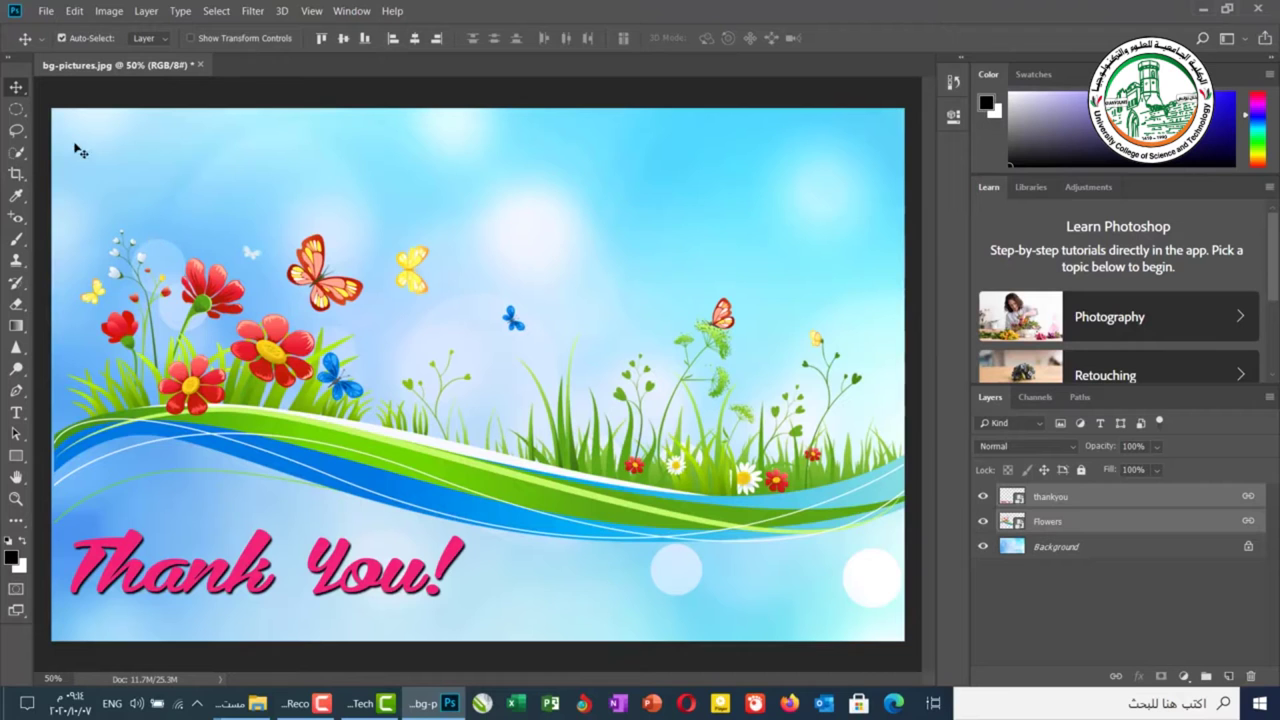
pyautogui.moveTo(352, 458)
pyautogui.mouseDown()
pyautogui.moveTo(355, 390)
pyautogui.moveTo(341, 487)
pyautogui.moveTo(368, 405)
pyautogui.moveTo(367, 472)
pyautogui.mouseUp()
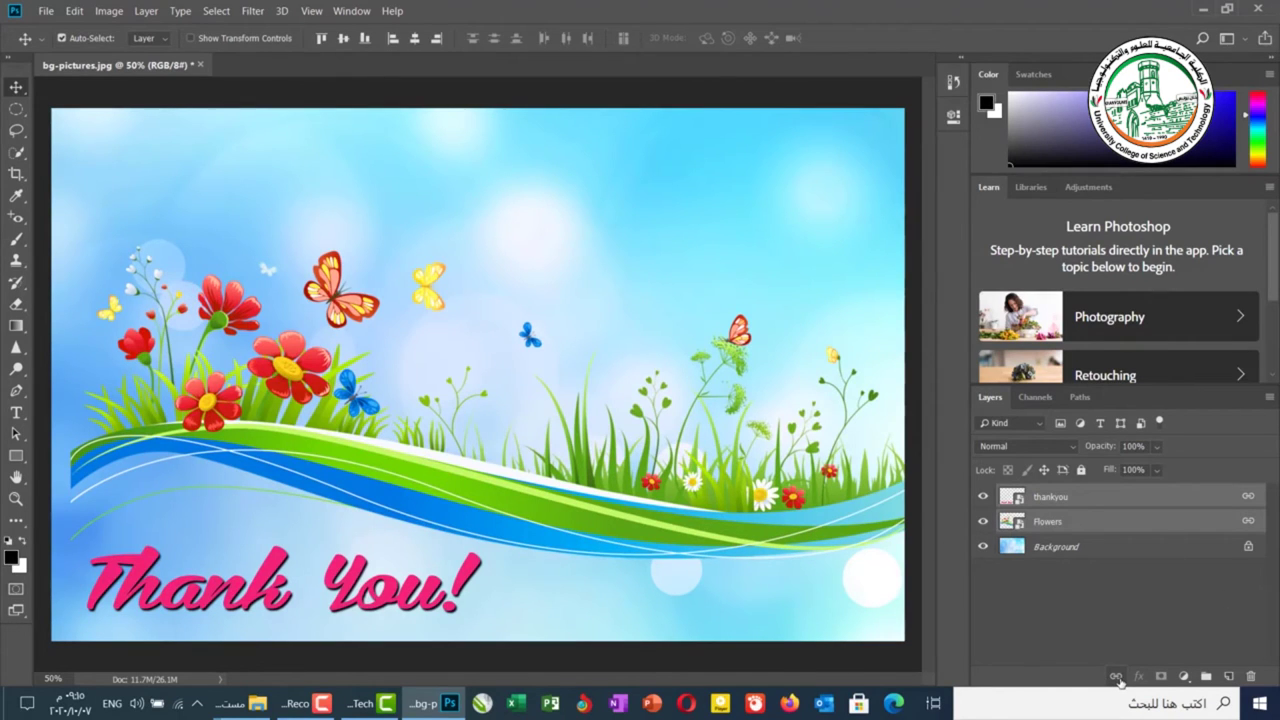
# Unlink the thankyou and Flowers layers and clear the layer selection
pyautogui.click(1117, 676)
pyautogui.click(1122, 502)
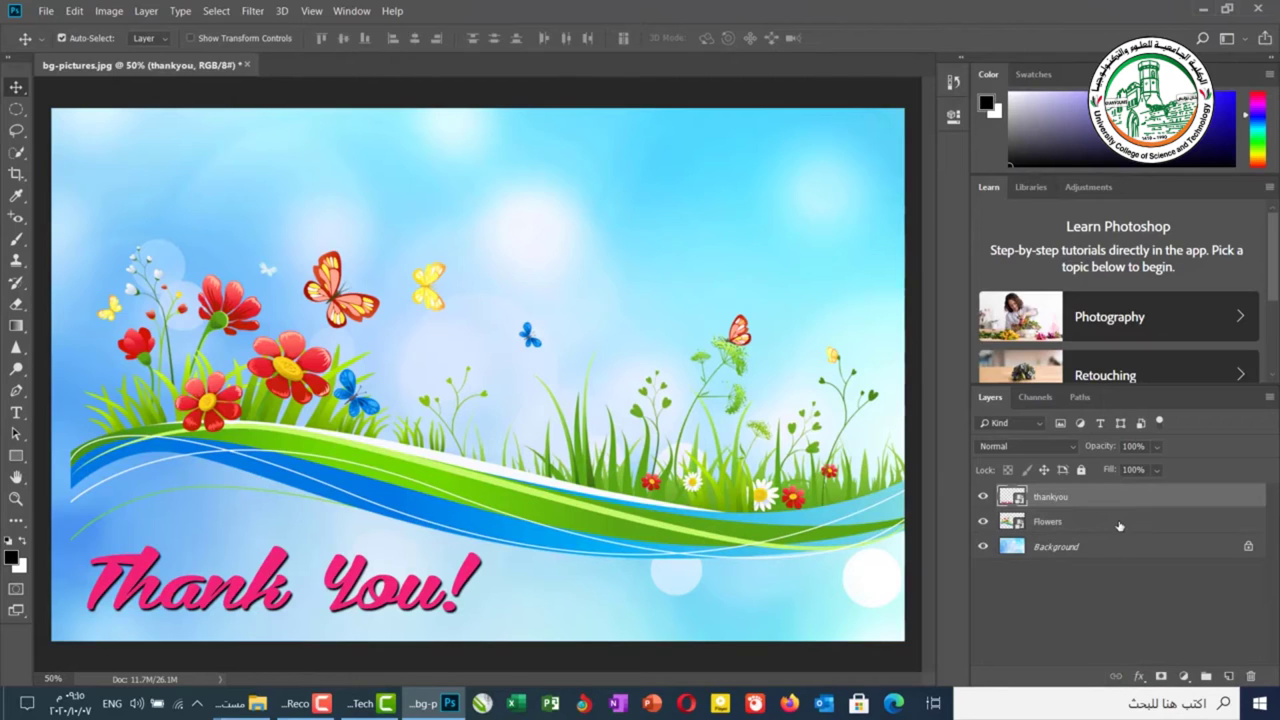
pyautogui.press('ctrl')
pyautogui.keyDown('ctrl'); pyautogui.click(1119, 524); pyautogui.keyUp('ctrl')
pyautogui.click(1113, 677)
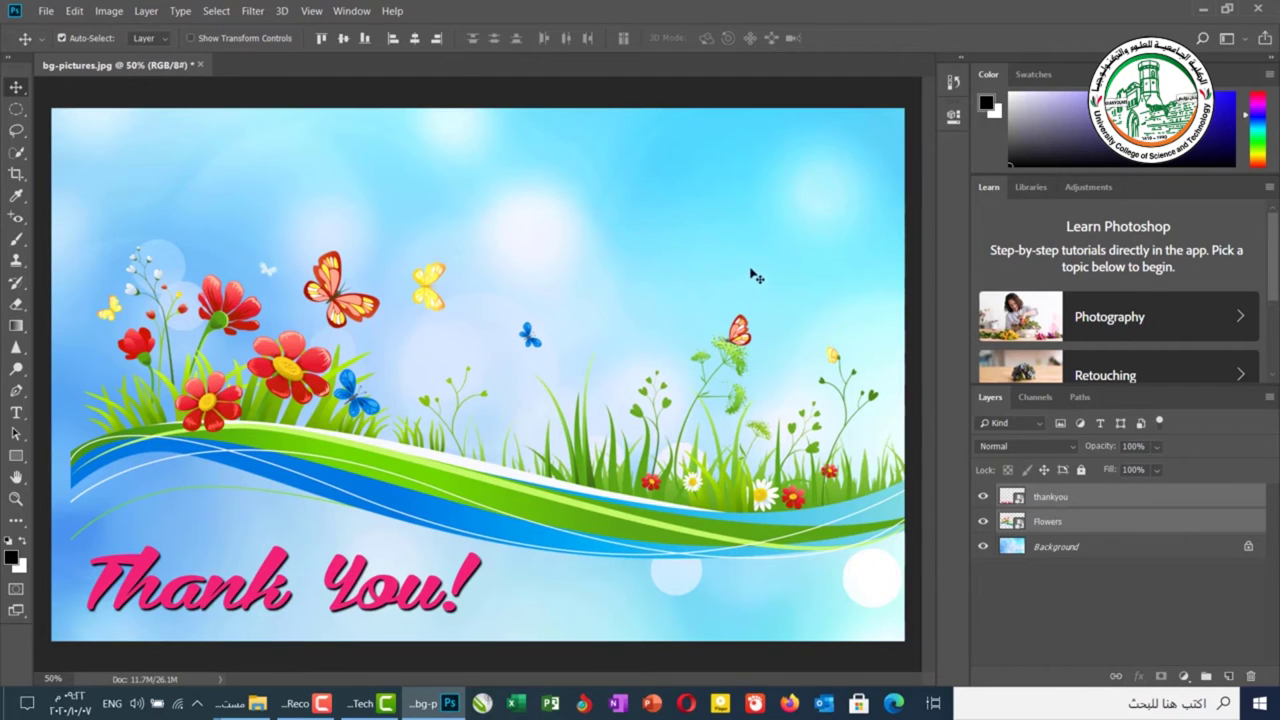
pyautogui.click(920, 345)
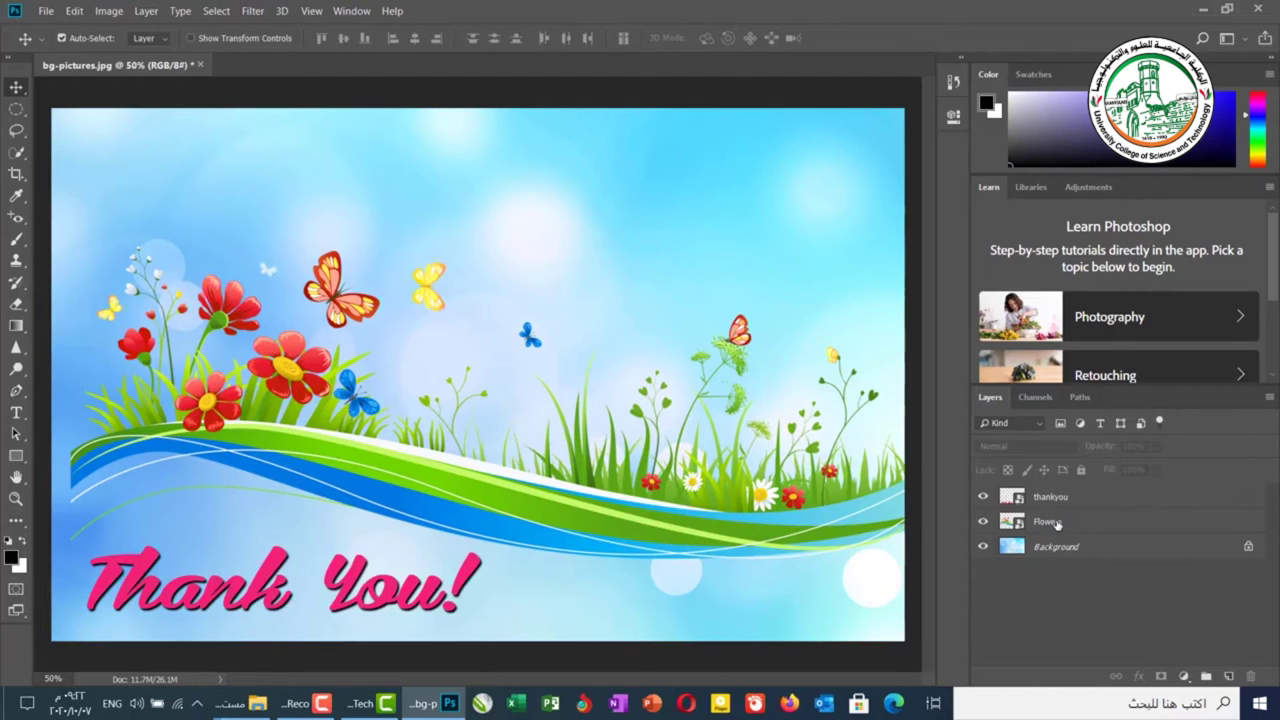
# Try the Flowers layer at 0%, 34% and 71% opacity, and return it to 100%
pyautogui.click(1057, 522)
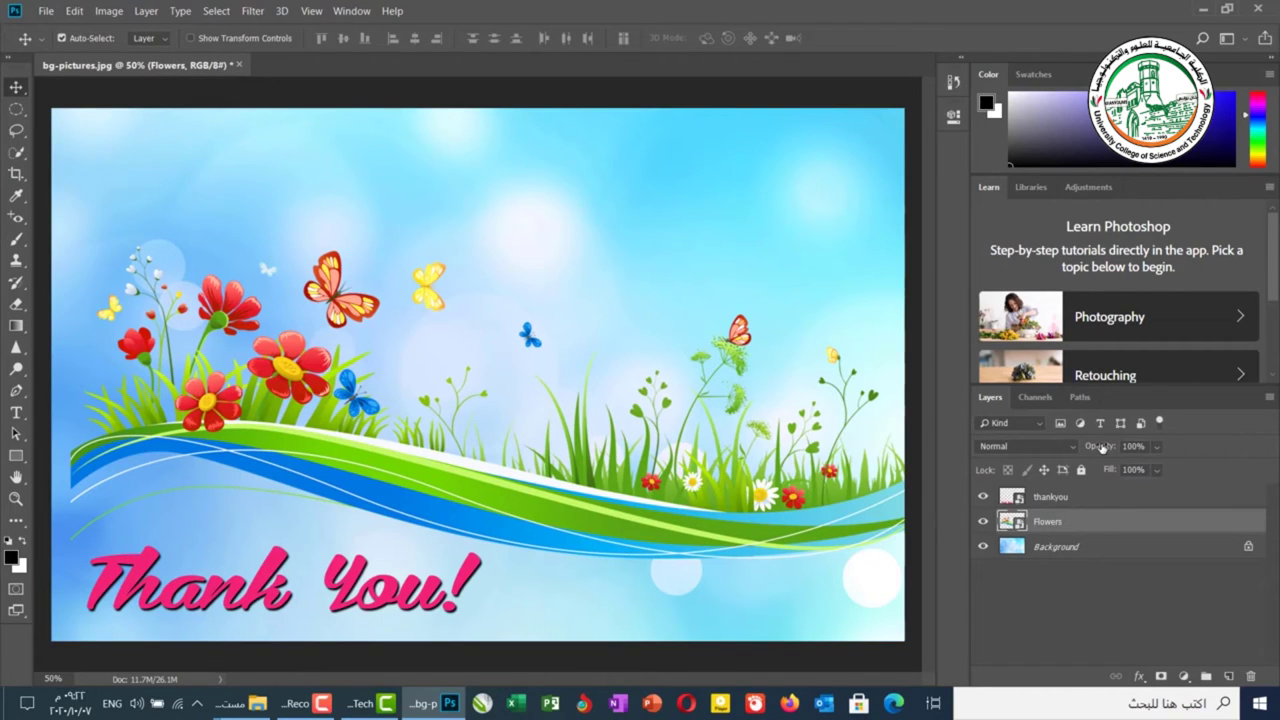
pyautogui.click(1156, 450)
pyautogui.click(1177, 466)
pyautogui.click(1155, 448)
pyautogui.moveTo(1177, 472); pyautogui.dragTo(1097, 468)
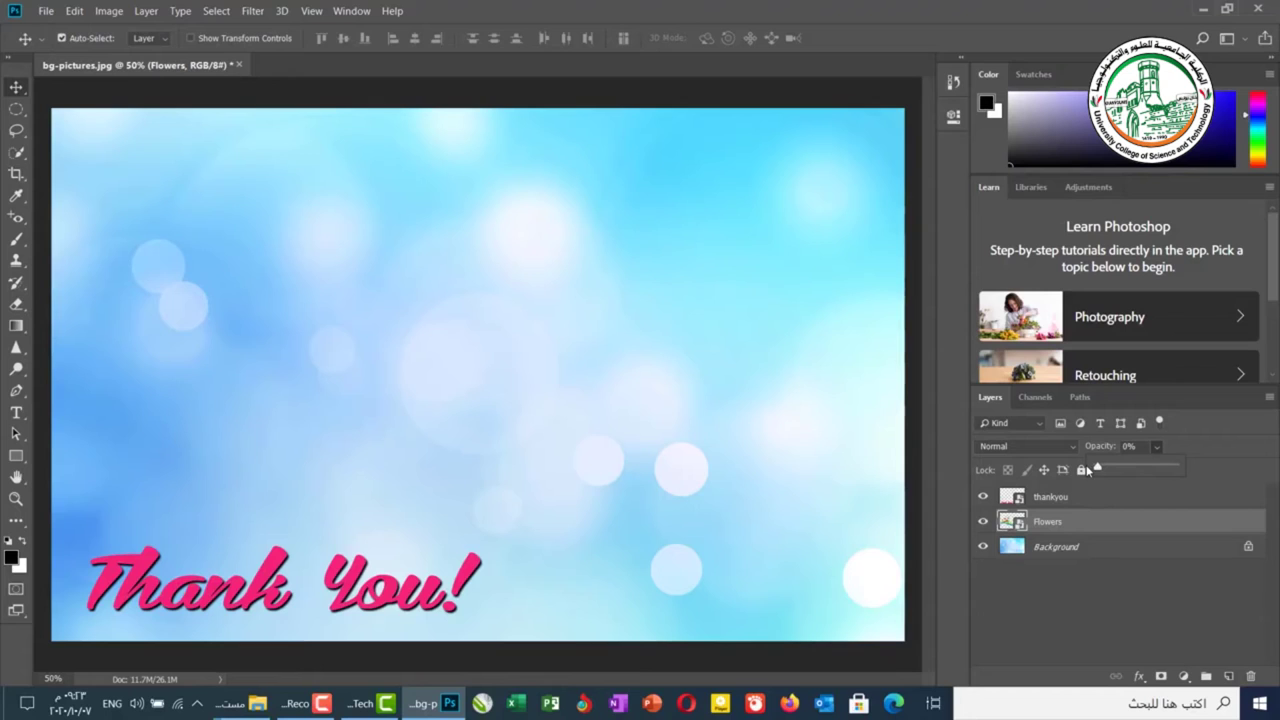
pyautogui.moveTo(1099, 470); pyautogui.dragTo(1124, 470)
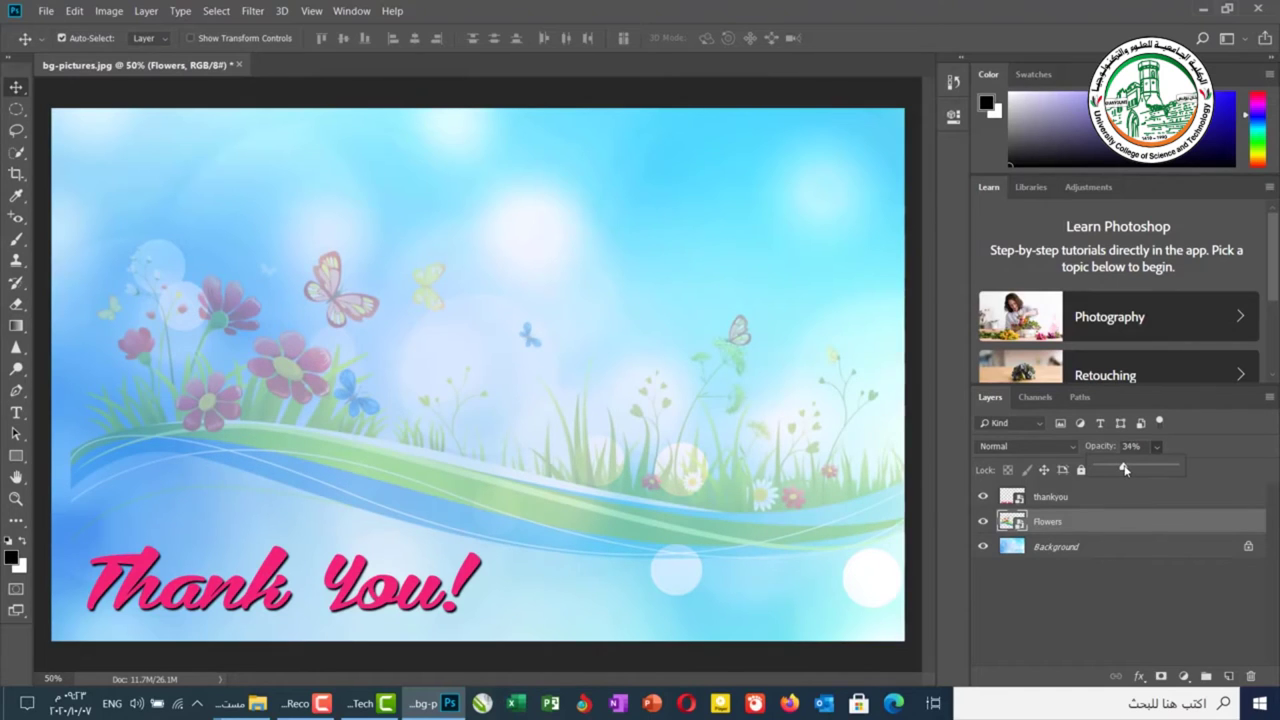
pyautogui.moveTo(1124, 470); pyautogui.dragTo(1178, 474)
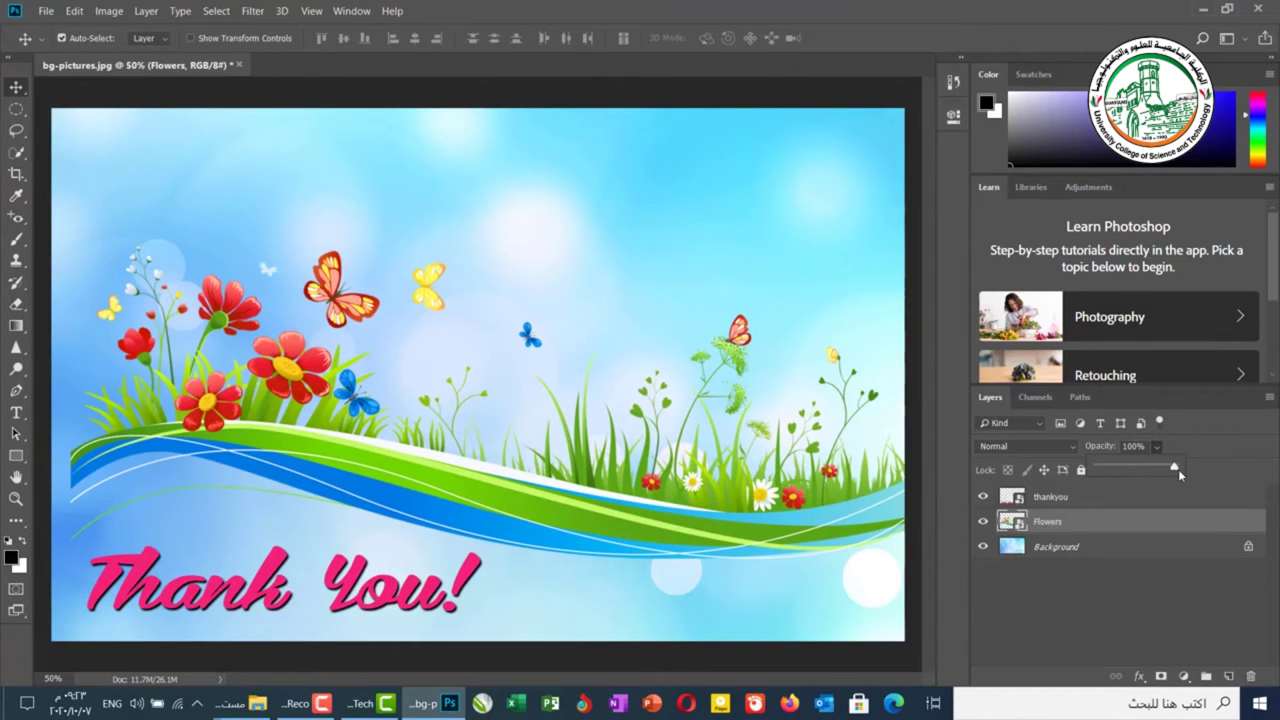
pyautogui.moveTo(1165, 468); pyautogui.dragTo(1152, 470)
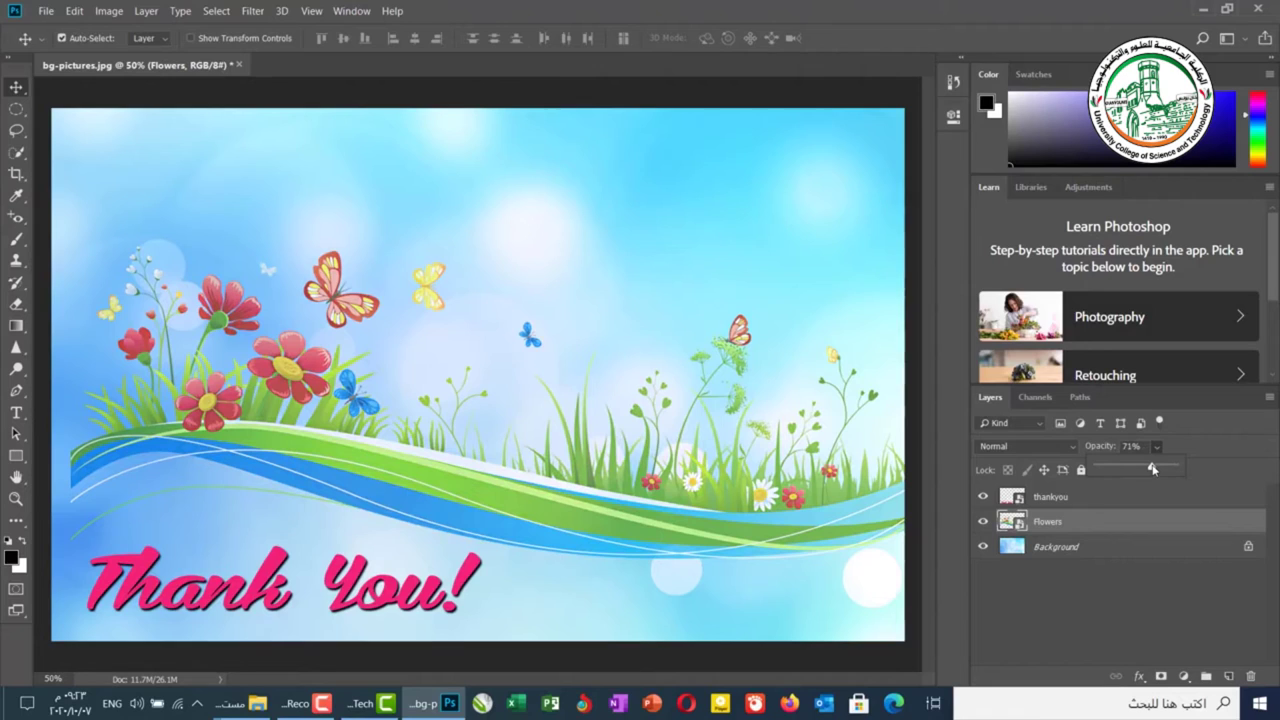
pyautogui.moveTo(1152, 470); pyautogui.dragTo(1186, 466)
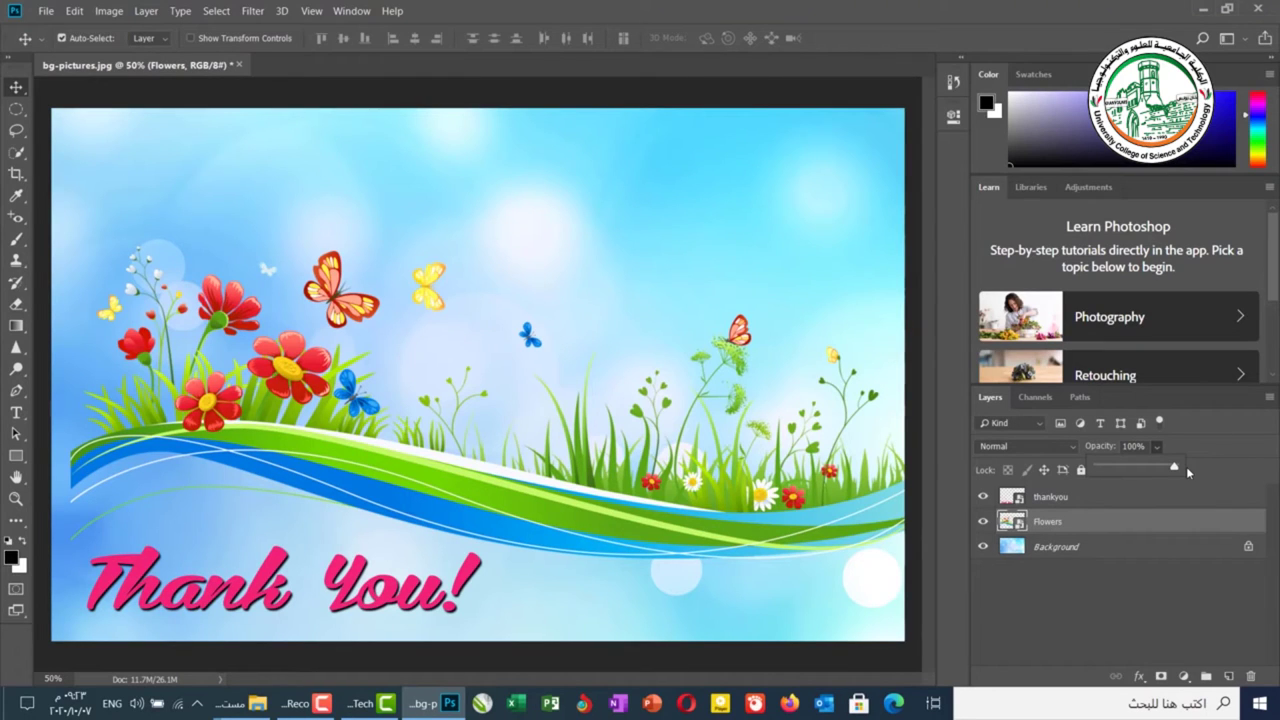
pyautogui.click(1208, 452)
# Try lowering the Flowers layer's fill to compare its effect with the opacity setting
pyautogui.click(1158, 470)
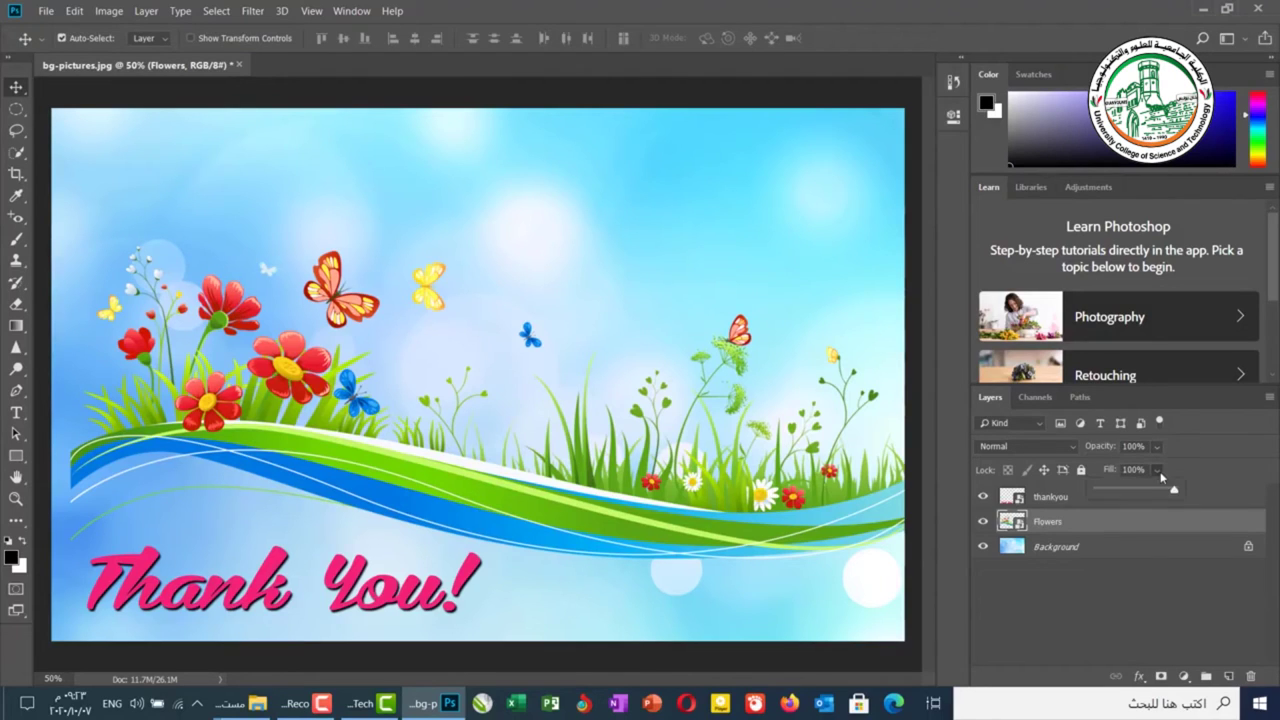
pyautogui.moveTo(1174, 491)
pyautogui.mouseDown()
pyautogui.moveTo(1079, 491)
pyautogui.moveTo(1184, 494)
pyautogui.mouseUp()
pyautogui.click(1157, 446)
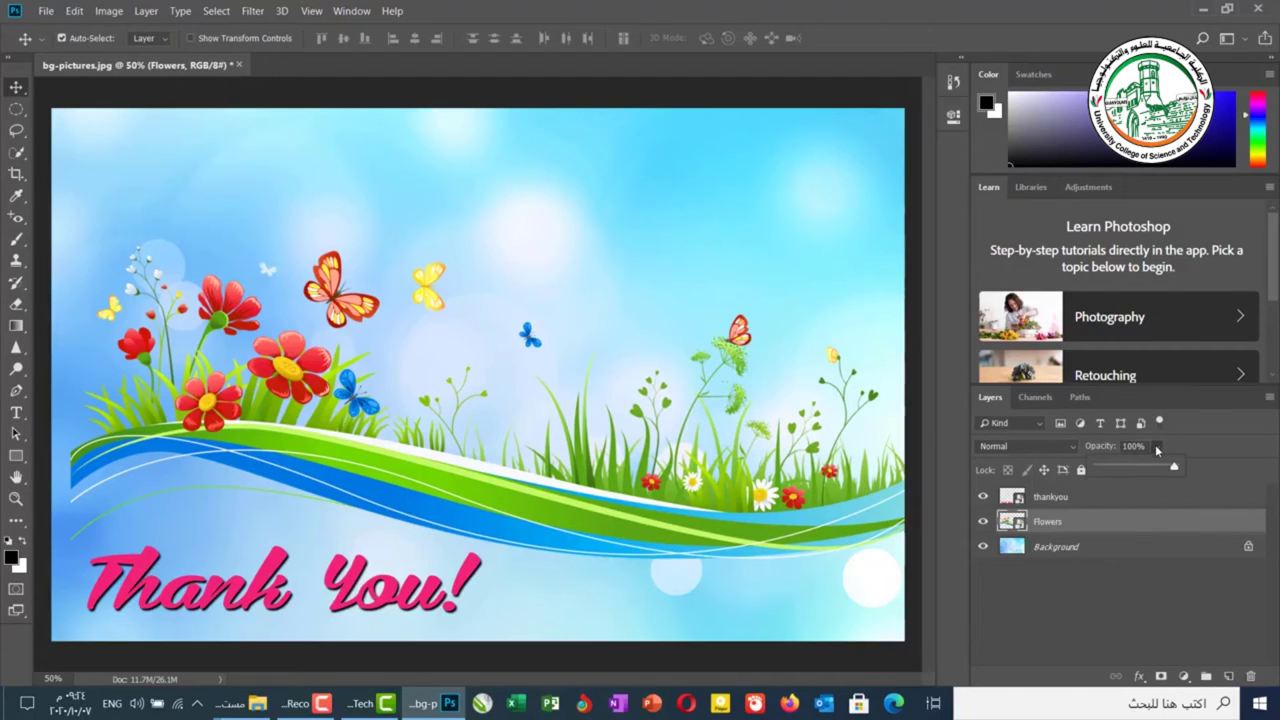
pyautogui.moveTo(1174, 466)
pyautogui.mouseDown()
pyautogui.moveTo(1083, 461)
pyautogui.moveTo(1179, 481)
pyautogui.mouseUp()
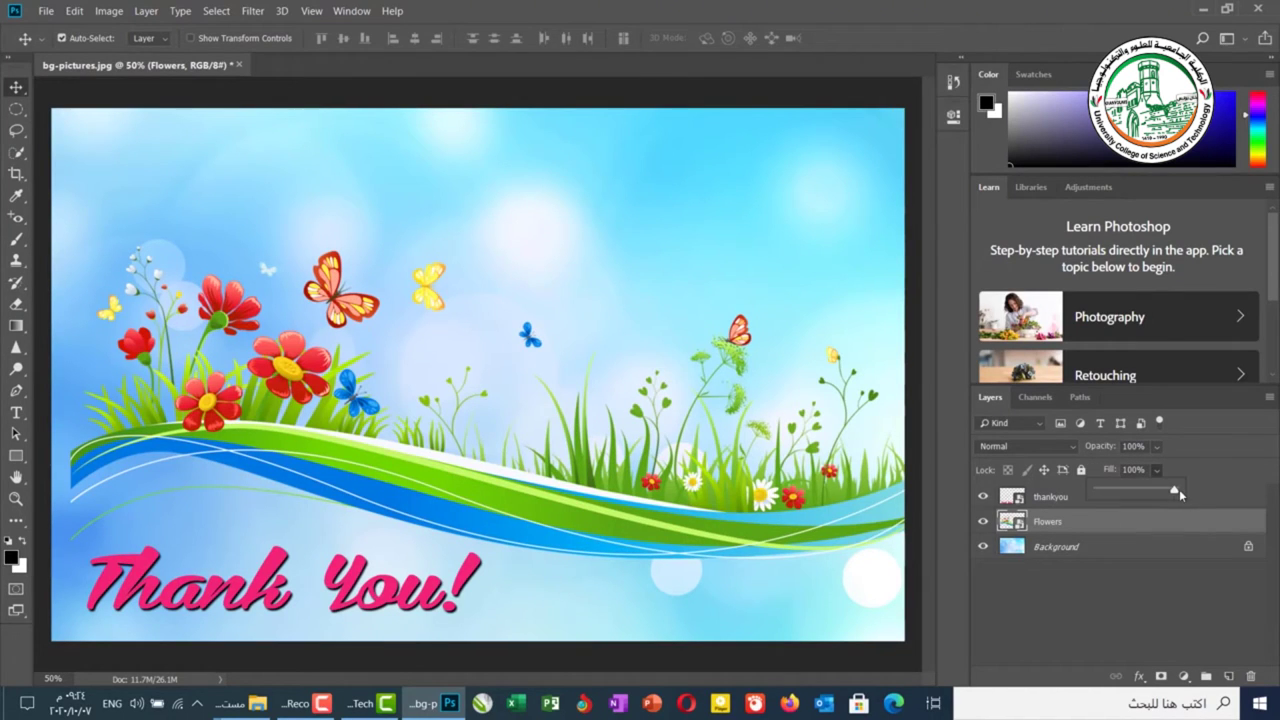
pyautogui.moveTo(1178, 489); pyautogui.dragTo(1097, 490)
# Draw a black rounded rectangle about 476 by 260 px above the grass and give it an 18.31 px solid red stroke
pyautogui.press('u')
pyautogui.moveTo(605, 176); pyautogui.dragTo(763, 262)
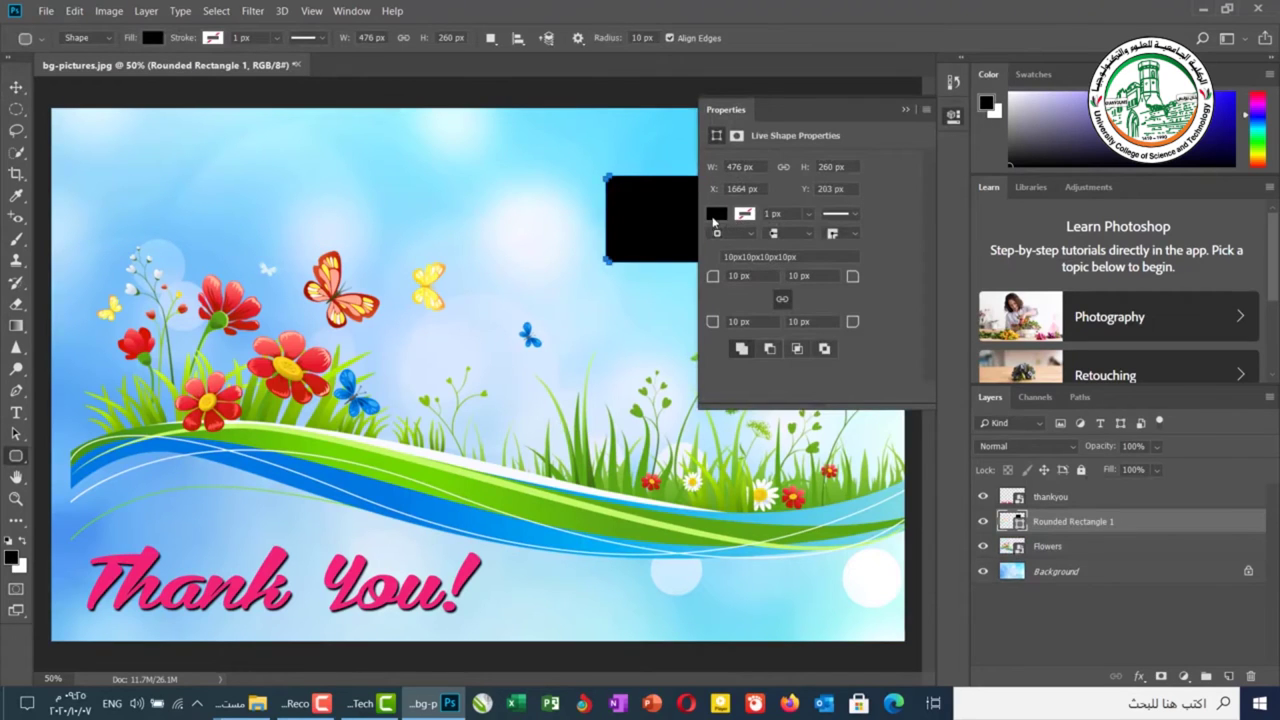
pyautogui.click(807, 214)
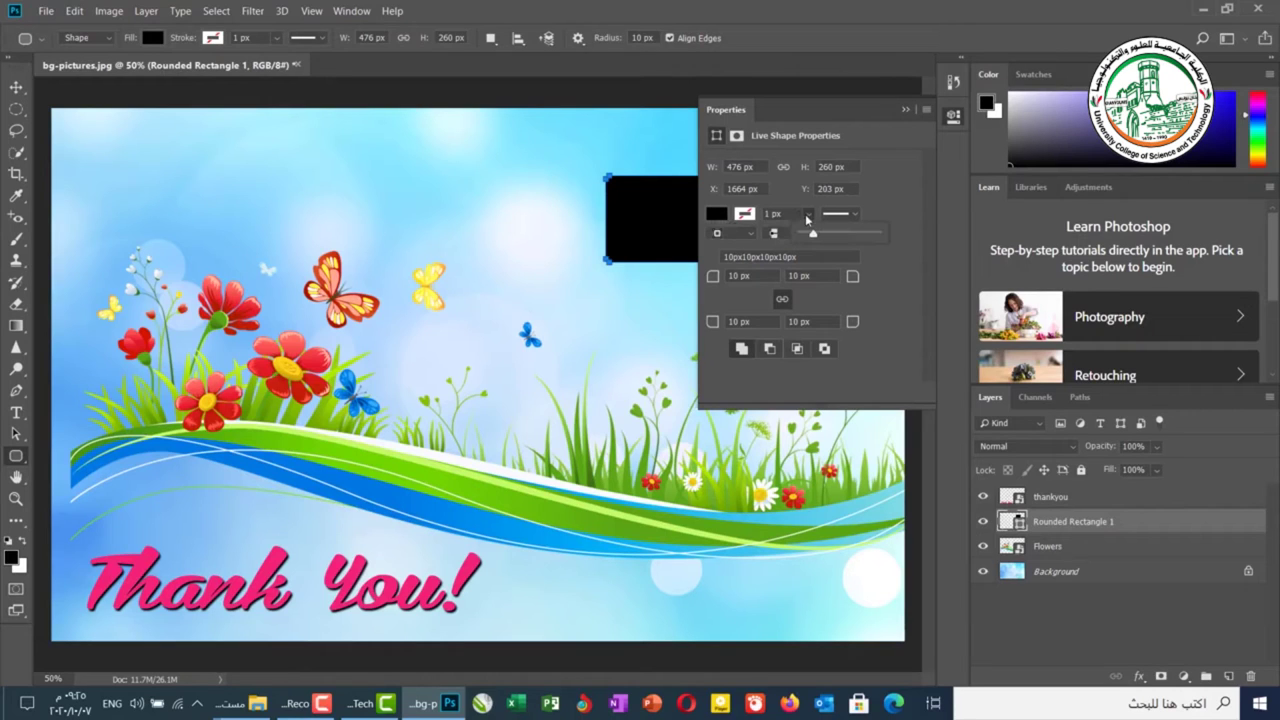
pyautogui.moveTo(813, 236); pyautogui.dragTo(842, 238)
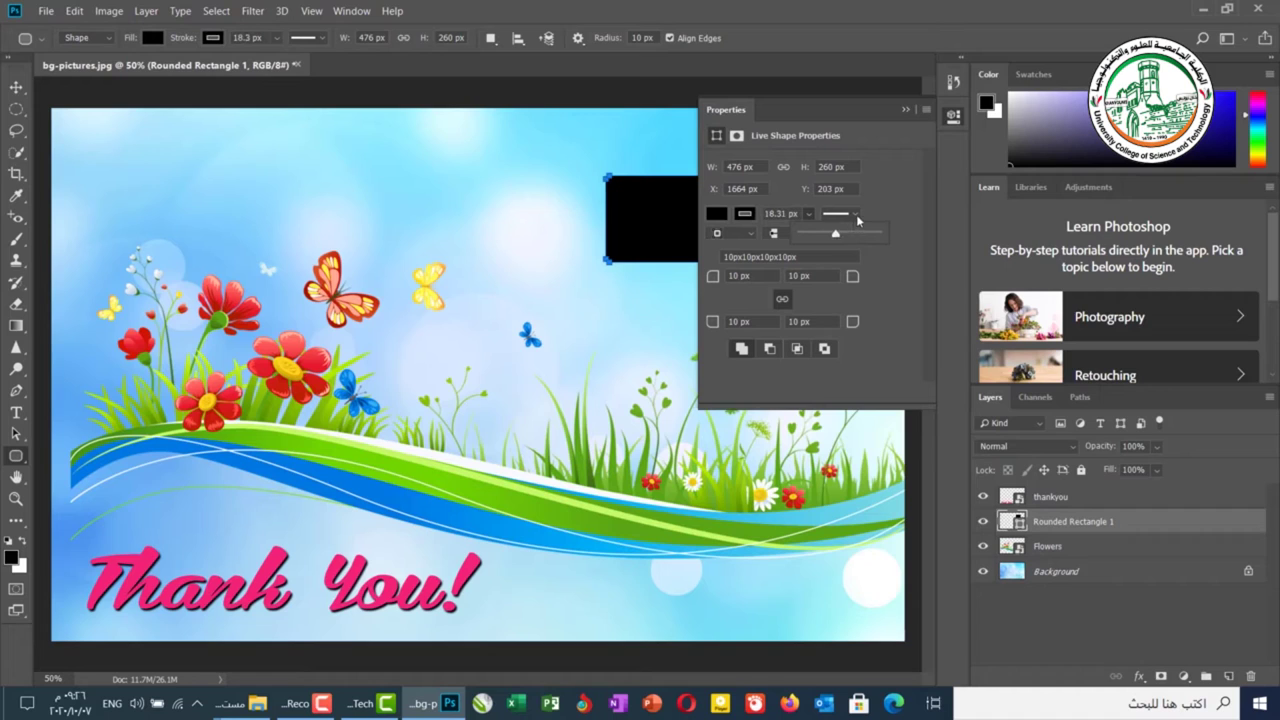
pyautogui.click(855, 214)
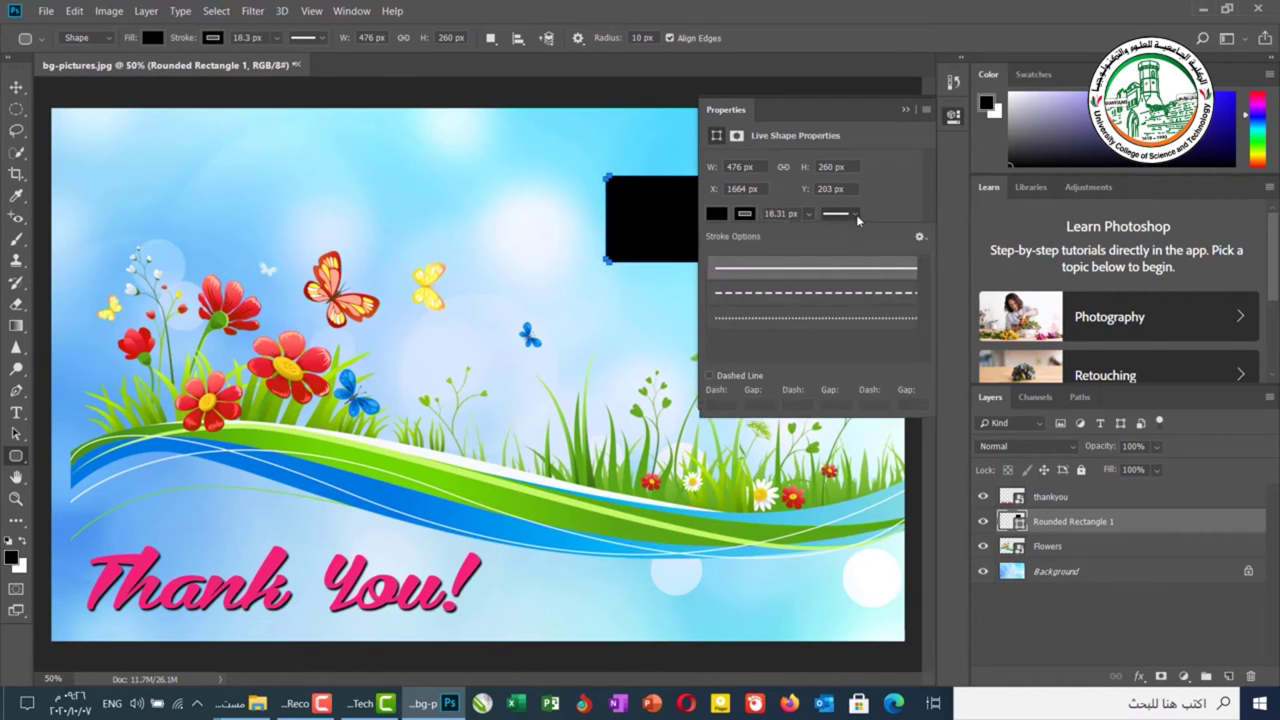
pyautogui.click(856, 214)
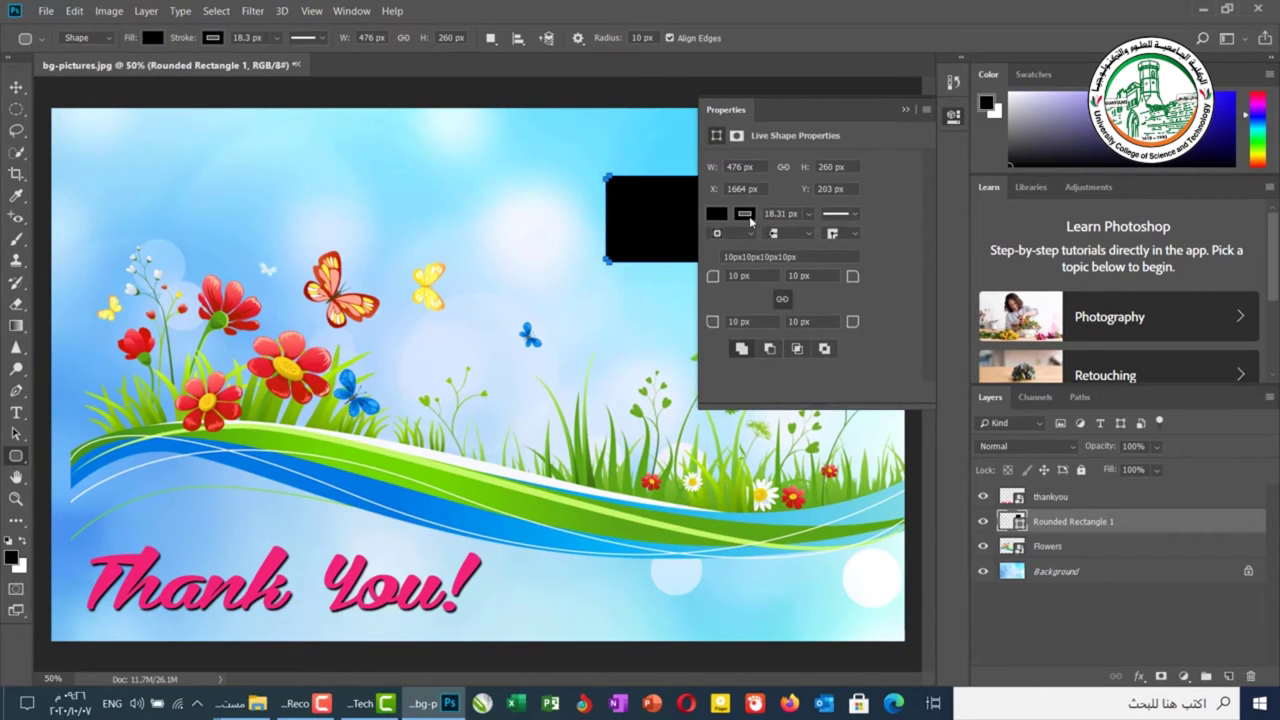
pyautogui.click(745, 215)
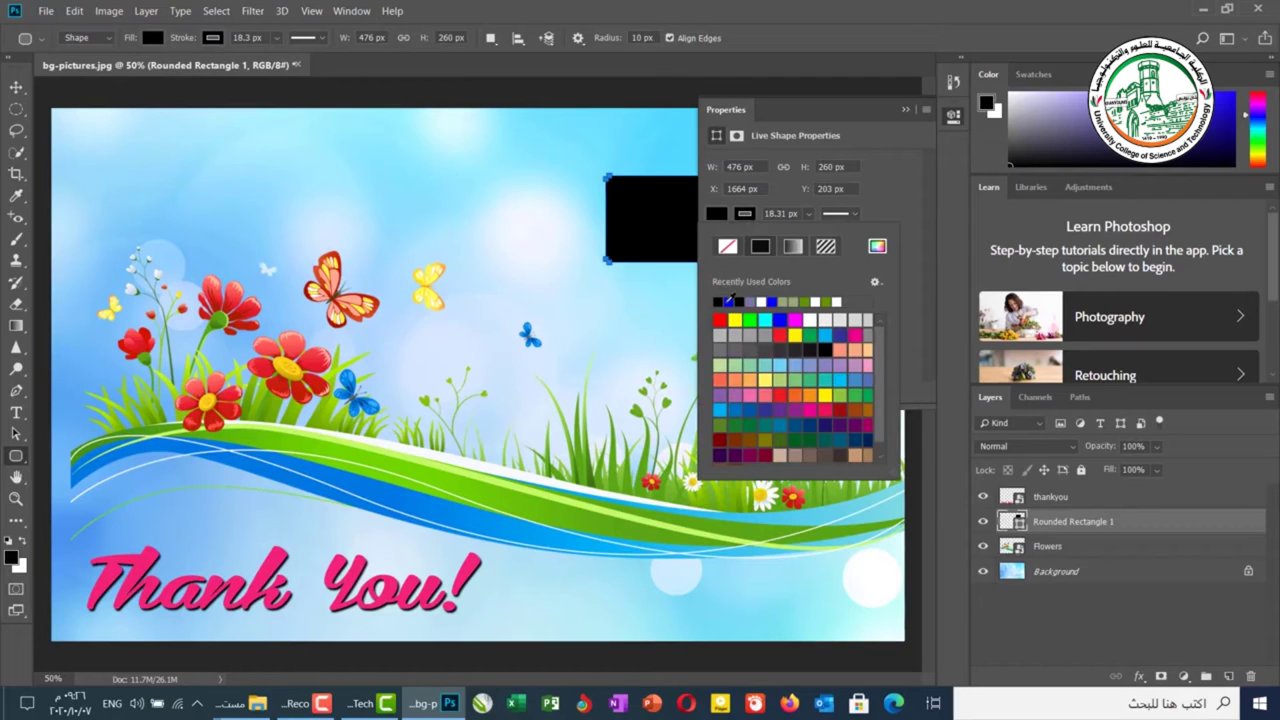
pyautogui.click(720, 320)
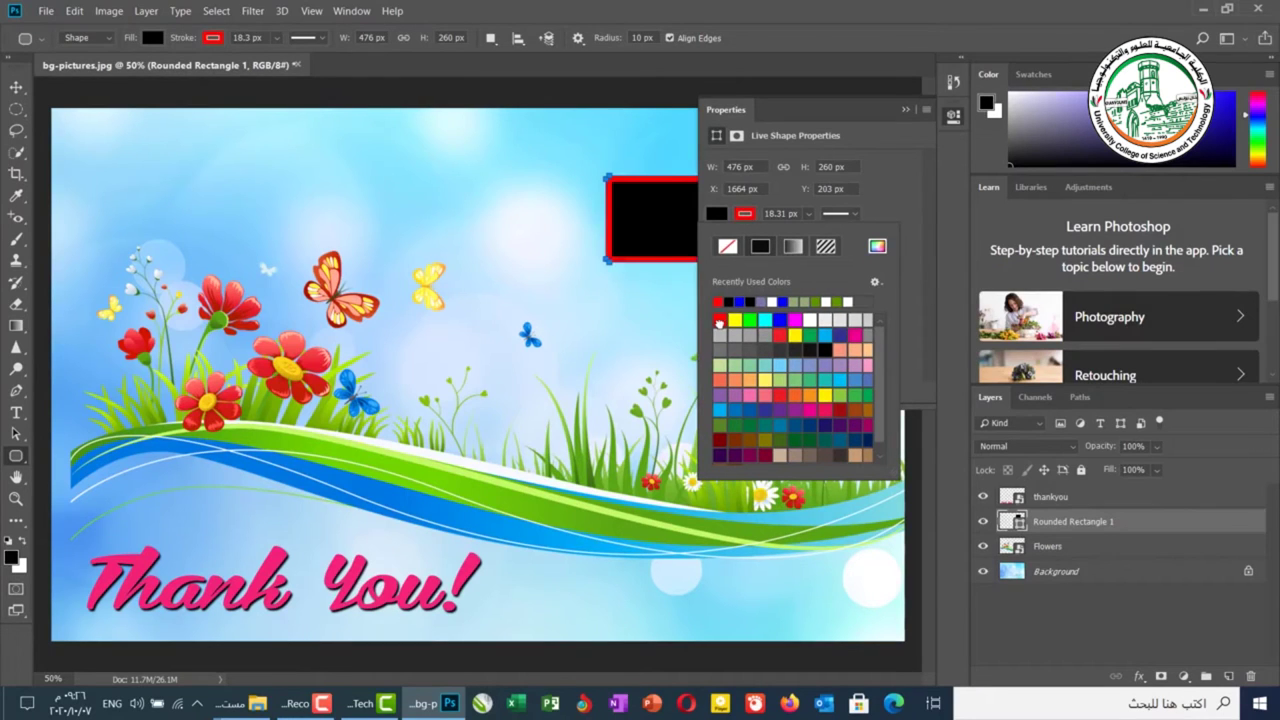
# Create a second 476 by 260 px rounded rectangle with 10 px radii and place it to the left of the first, level with it
pyautogui.click(542, 254)
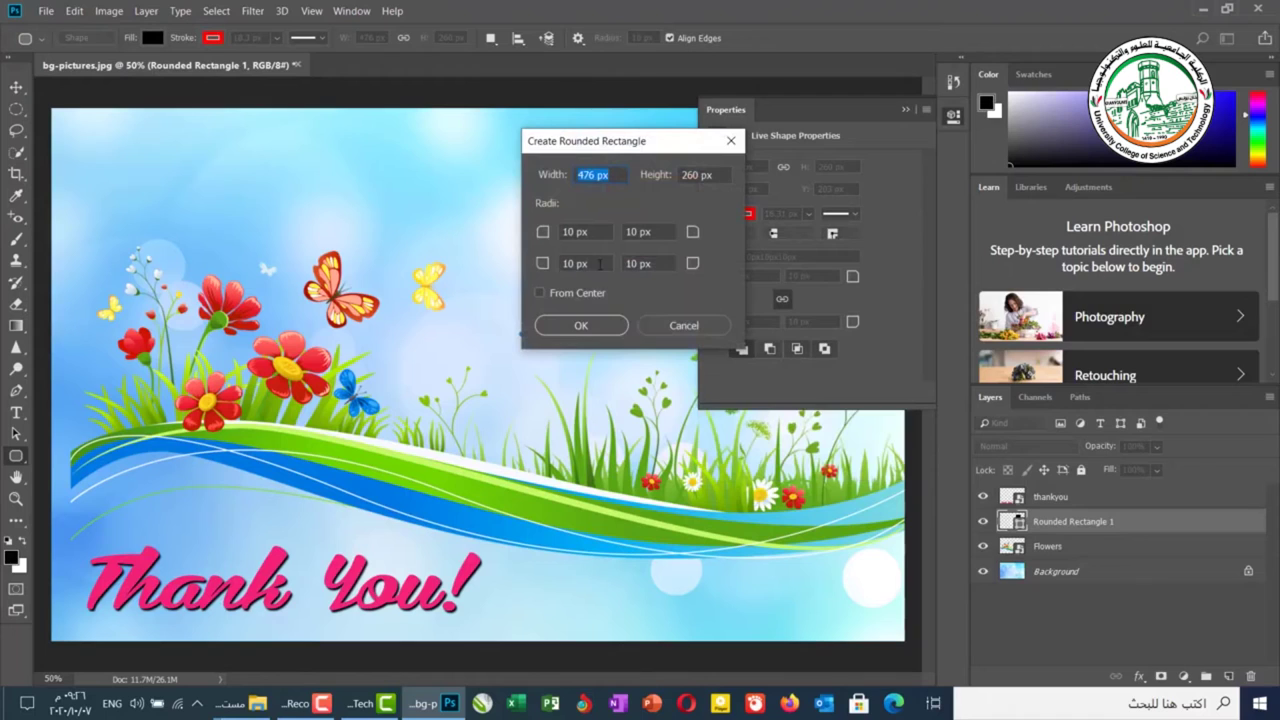
pyautogui.click(604, 330)
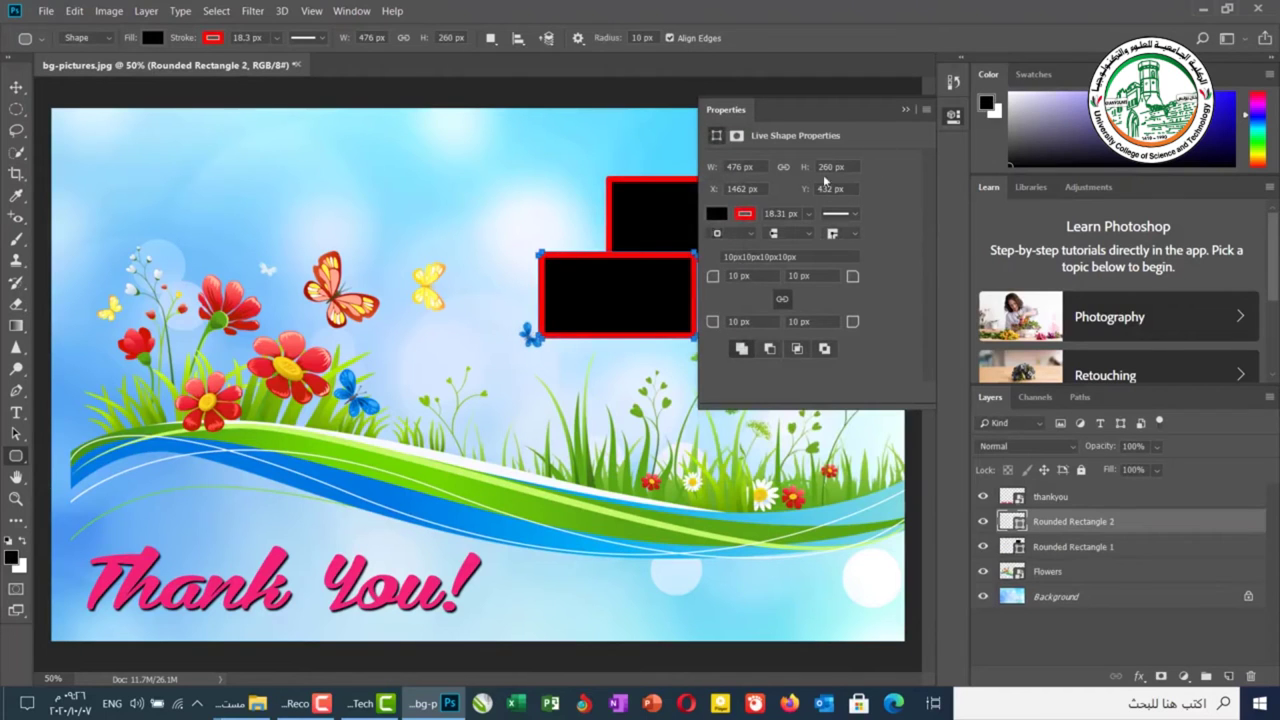
pyautogui.click(904, 110)
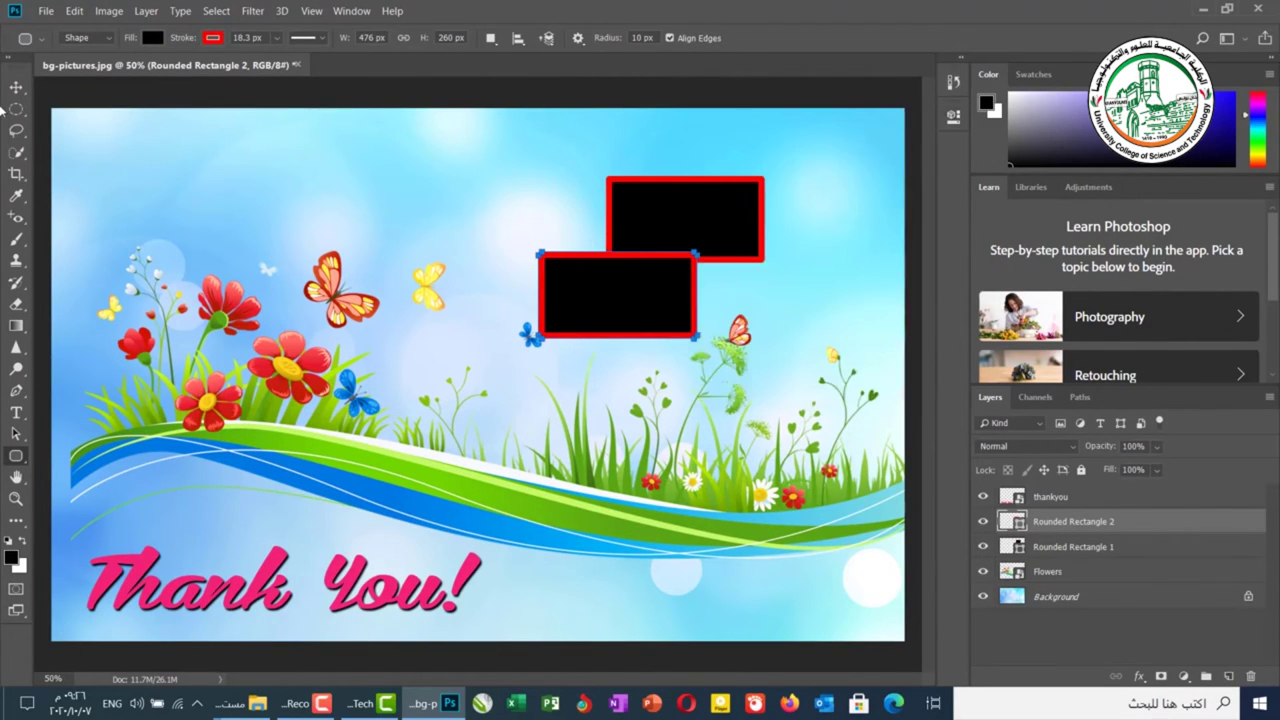
pyautogui.press('v')
pyautogui.moveTo(566, 260); pyautogui.dragTo(410, 176)
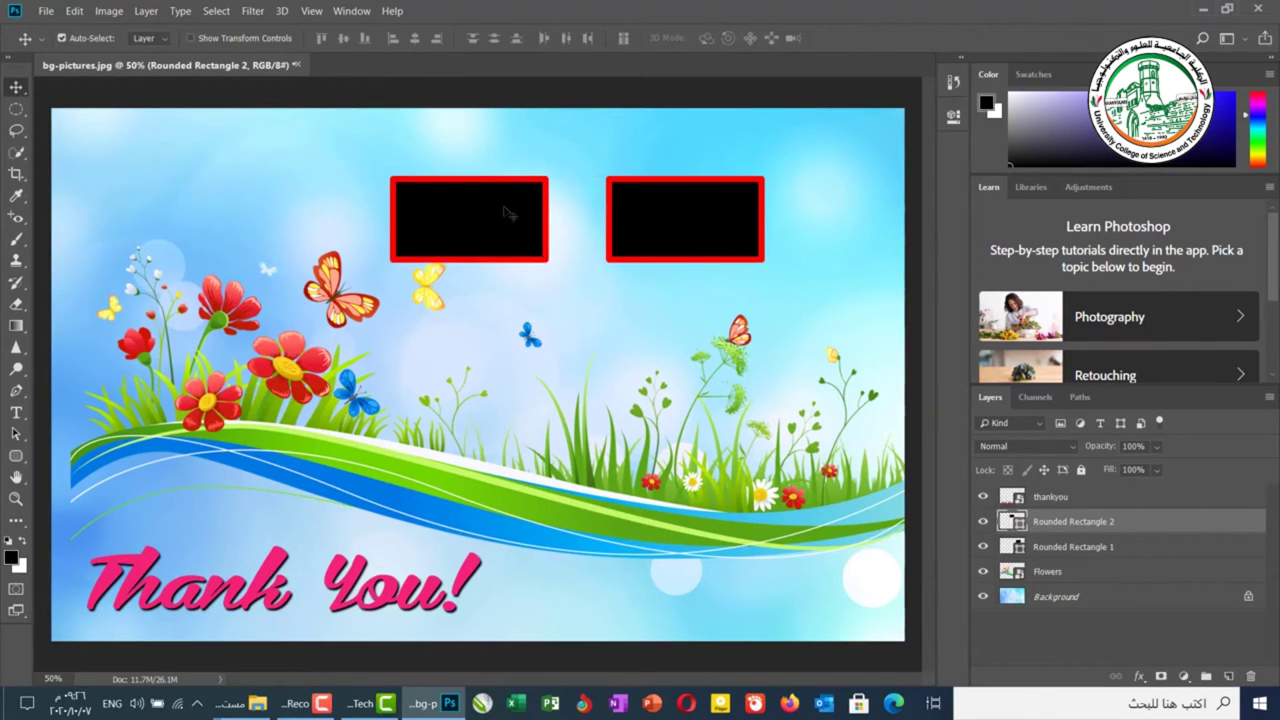
# Set the left rectangle's opacity to 34% and the right rectangle's fill to 61%
pyautogui.click(1157, 447)
pyautogui.moveTo(1179, 470); pyautogui.dragTo(1124, 469)
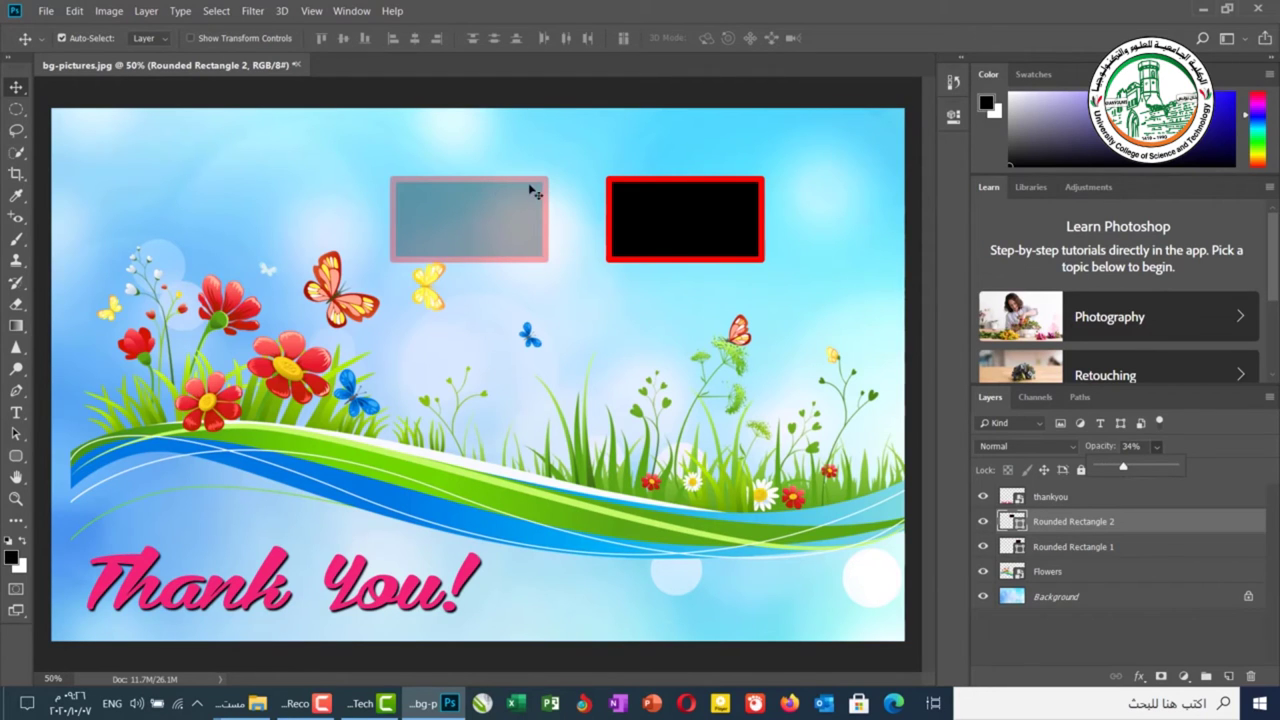
pyautogui.click(698, 263)
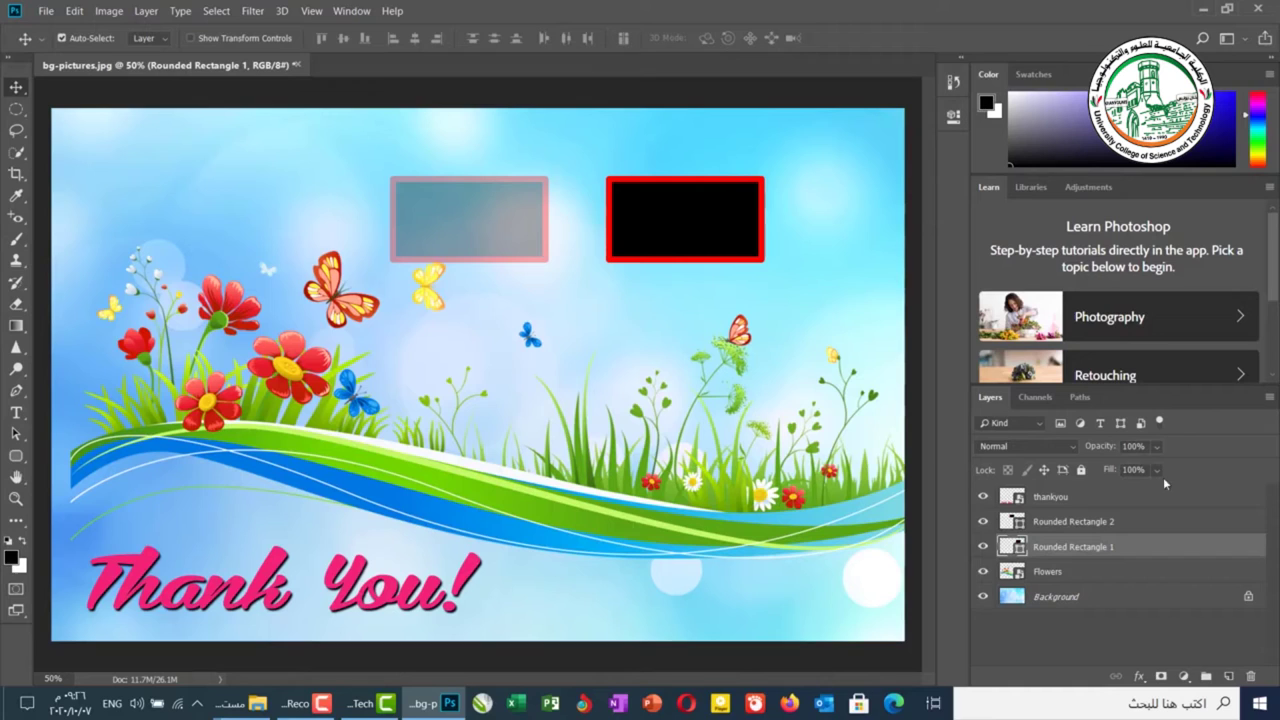
pyautogui.moveTo(1175, 491); pyautogui.dragTo(1144, 491)
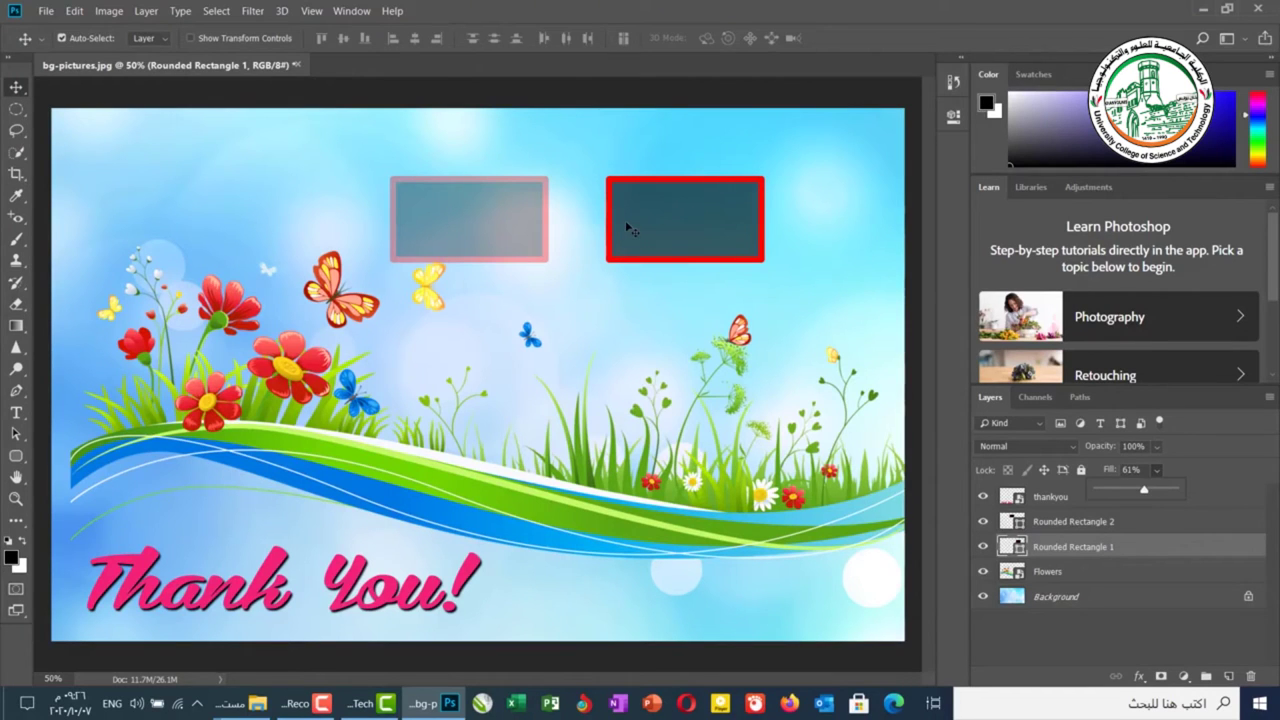
pyautogui.click(838, 357)
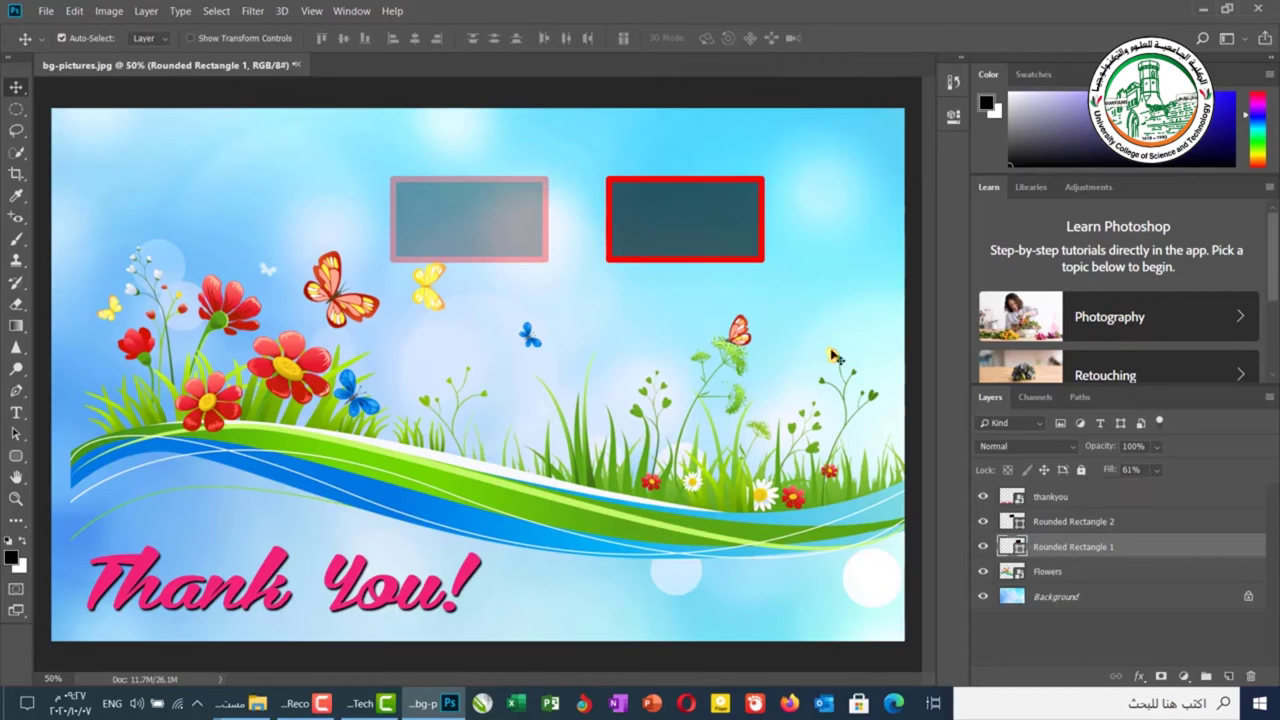
# Close bg-pictures.jpg without saving and create a new 1080 by 1080 px RGB document at 72 ppi with a white background
pyautogui.click(296, 65)
pyautogui.click(665, 276)
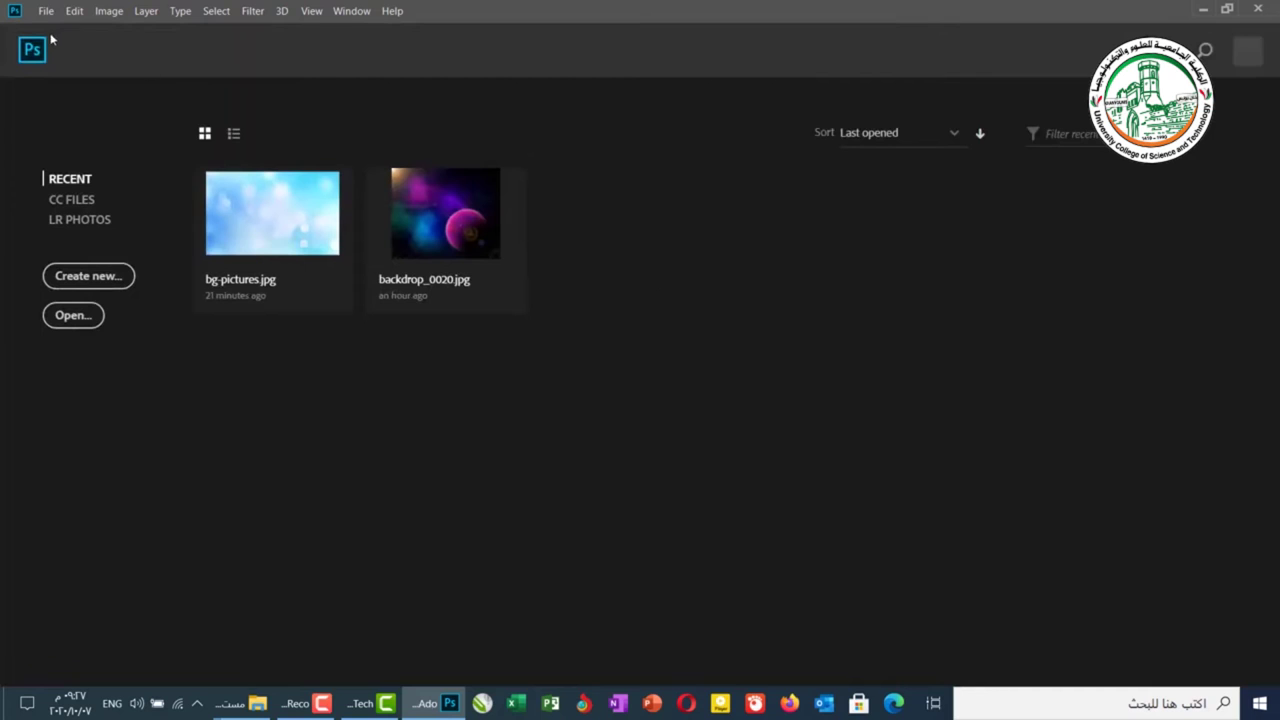
pyautogui.click(46, 11)
pyautogui.click(55, 26)
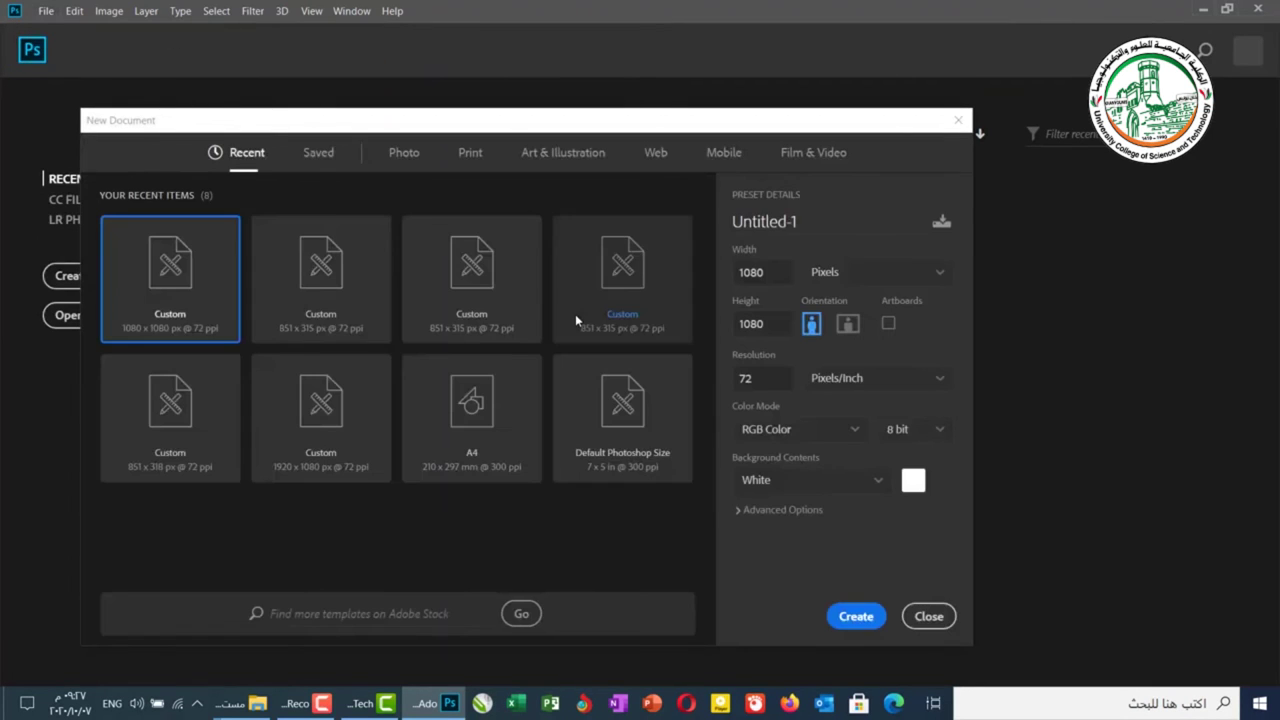
pyautogui.click(854, 617)
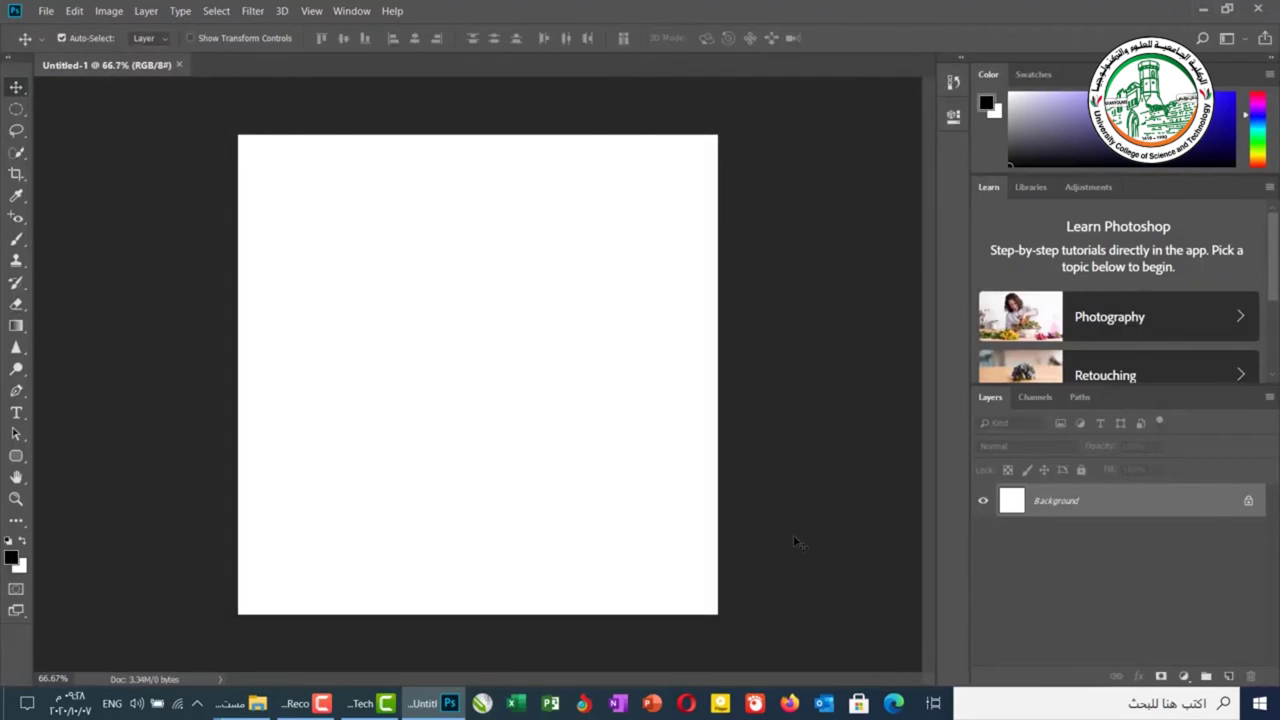
# Draw a black rounded rectangle about 260 by 146 px in the upper-left area of the white canvas
pyautogui.click(16, 456)
pyautogui.moveTo(313, 169); pyautogui.dragTo(428, 233)
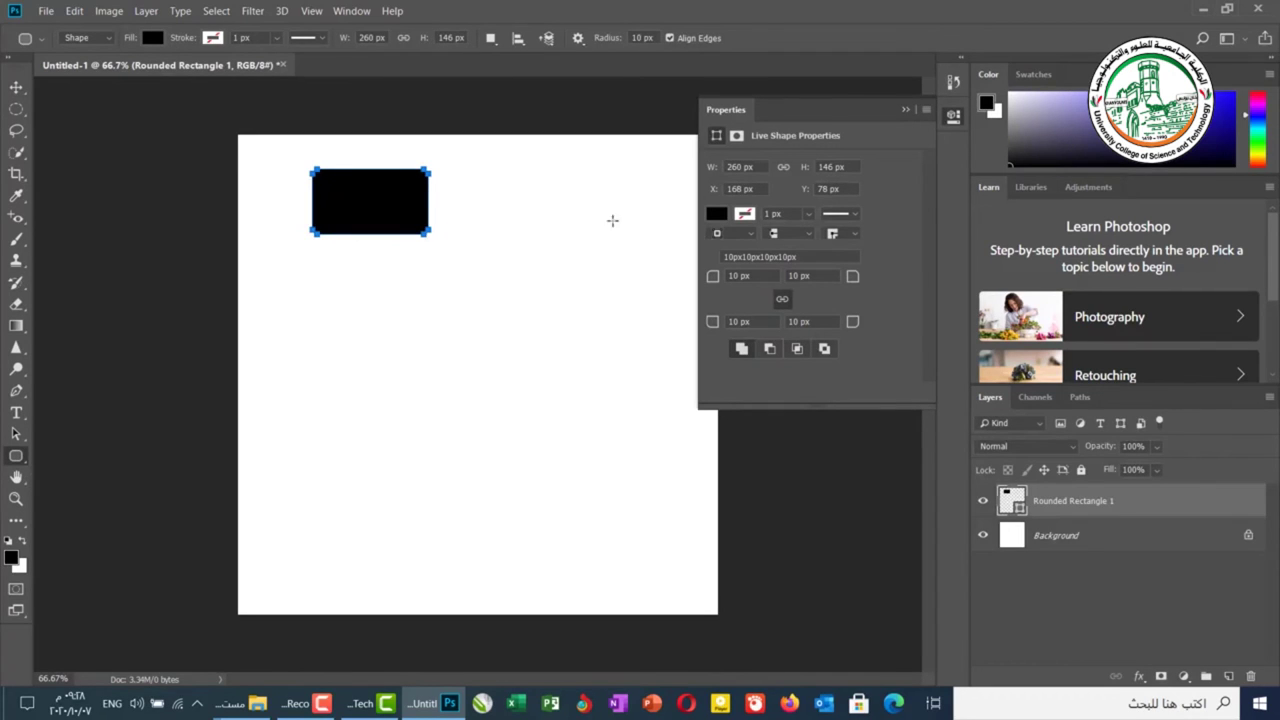
pyautogui.click(911, 107)
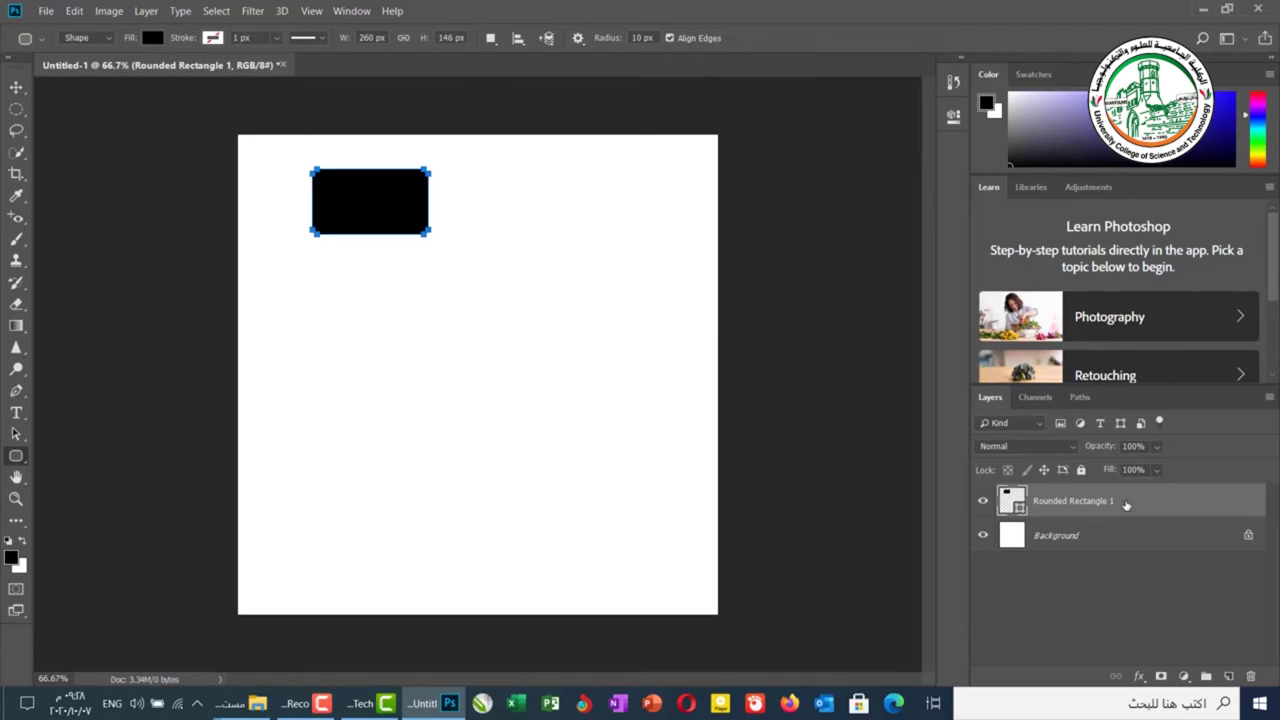
# Duplicate the black rounded rectangle layer three times within the same document, keeping the suggested copy names
pyautogui.rightClick(1125, 505)
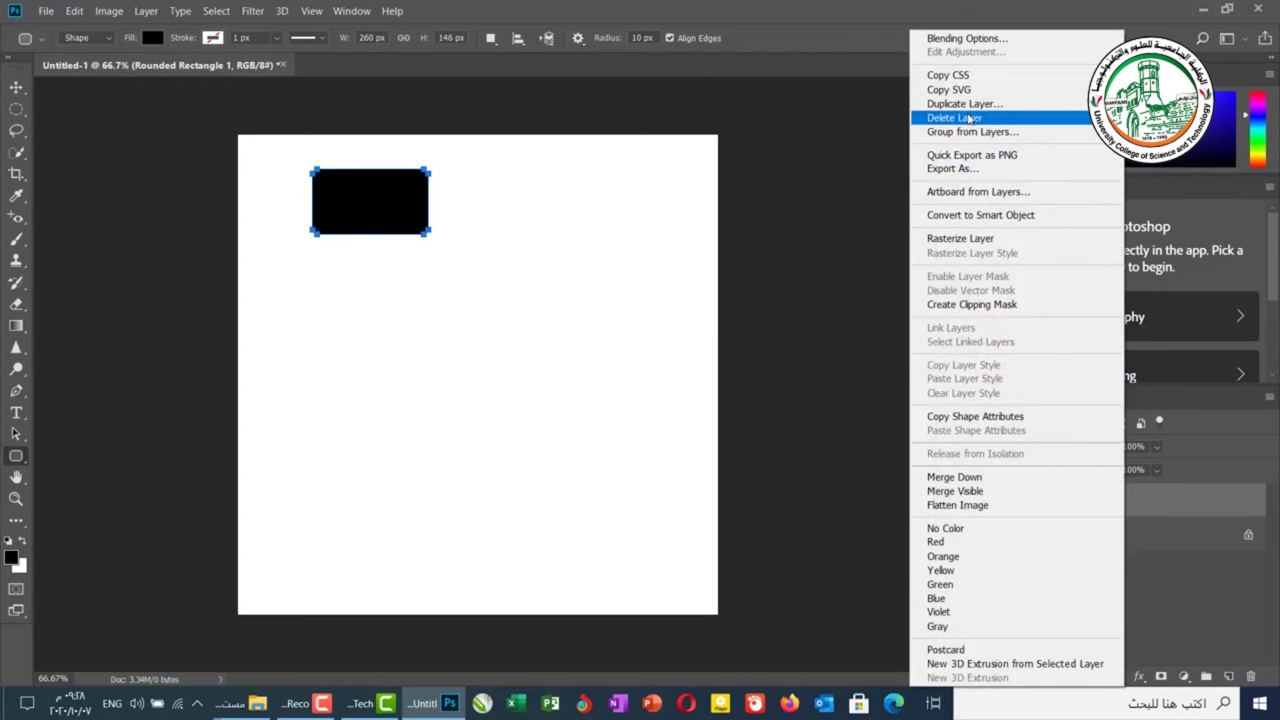
pyautogui.click(966, 106)
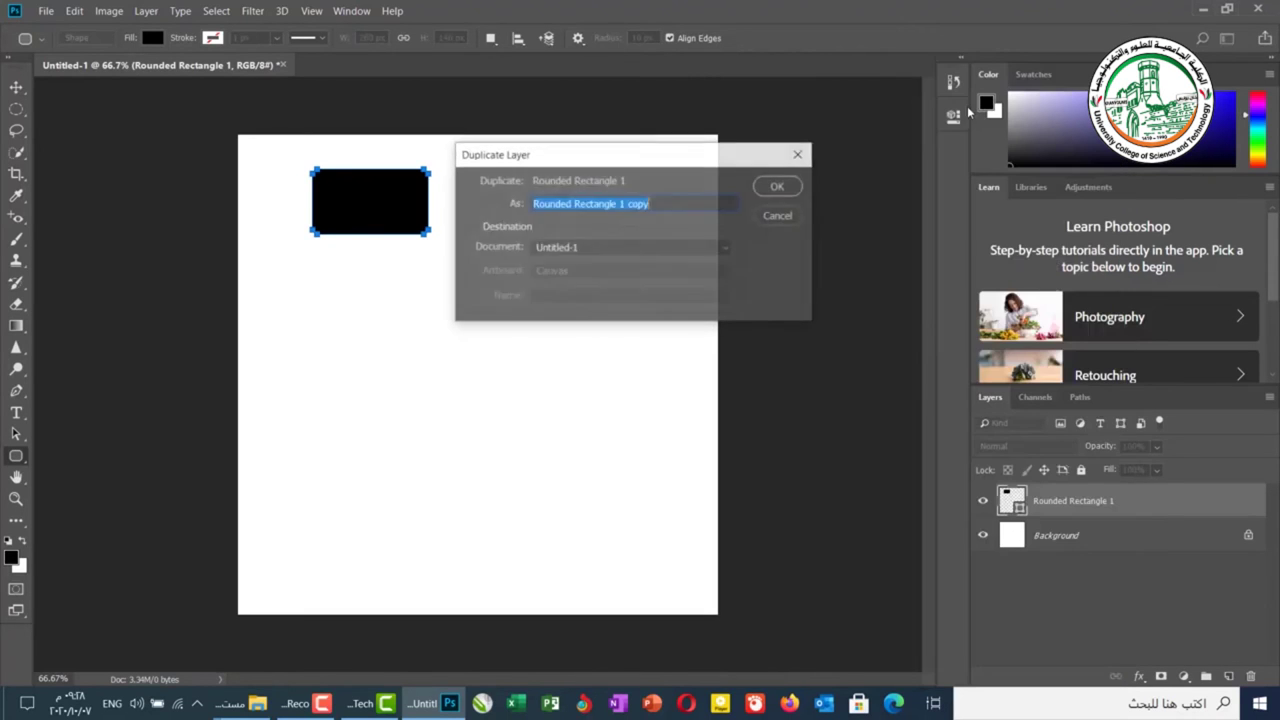
pyautogui.click(785, 186)
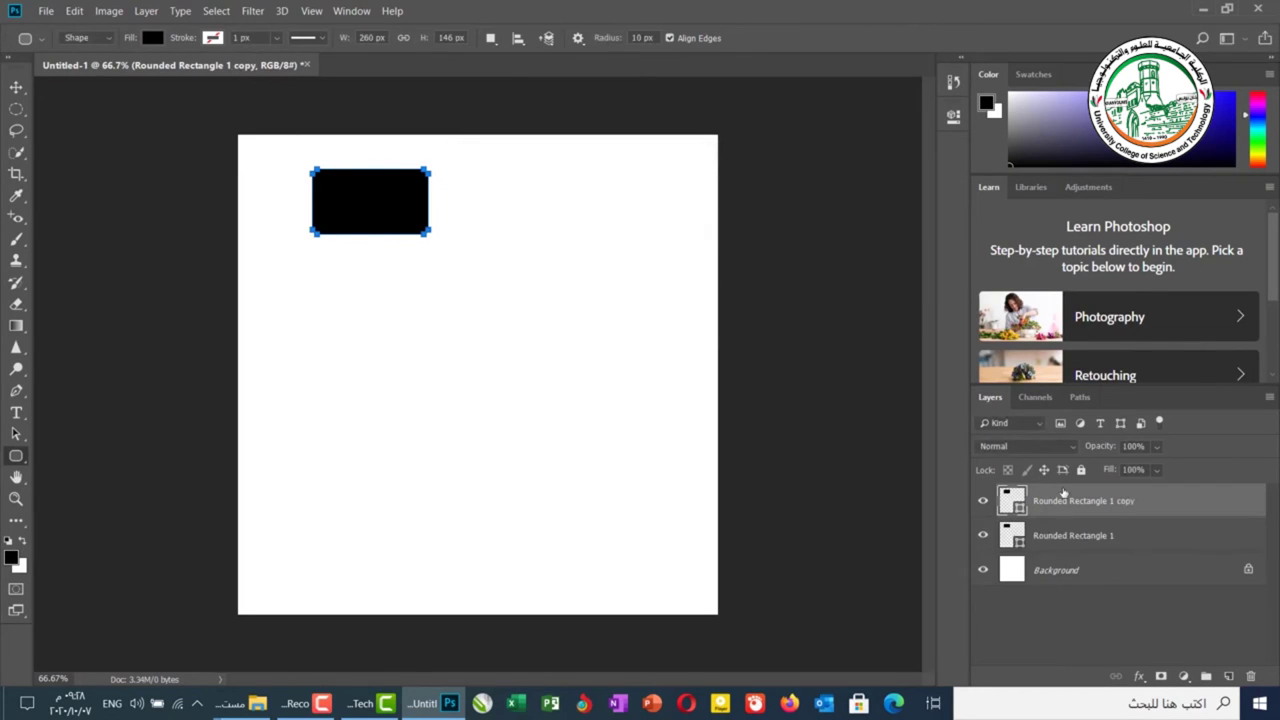
pyautogui.rightClick(1063, 492)
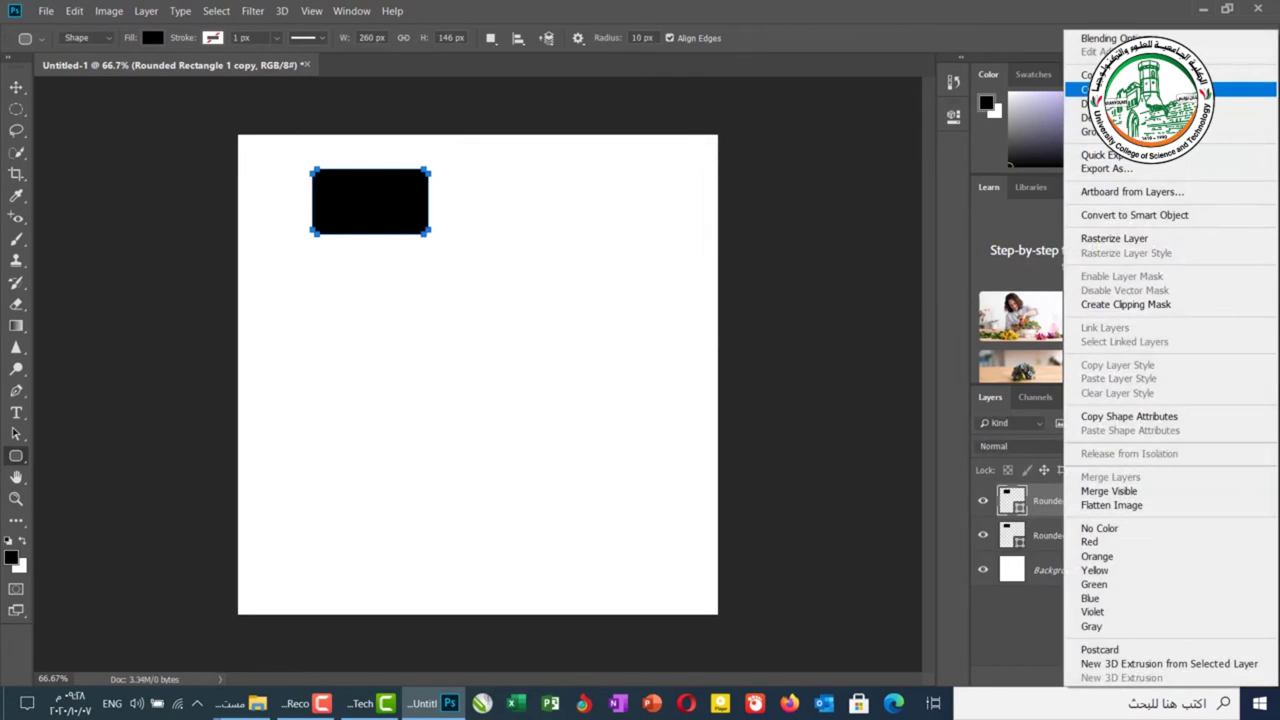
pyautogui.click(1100, 103)
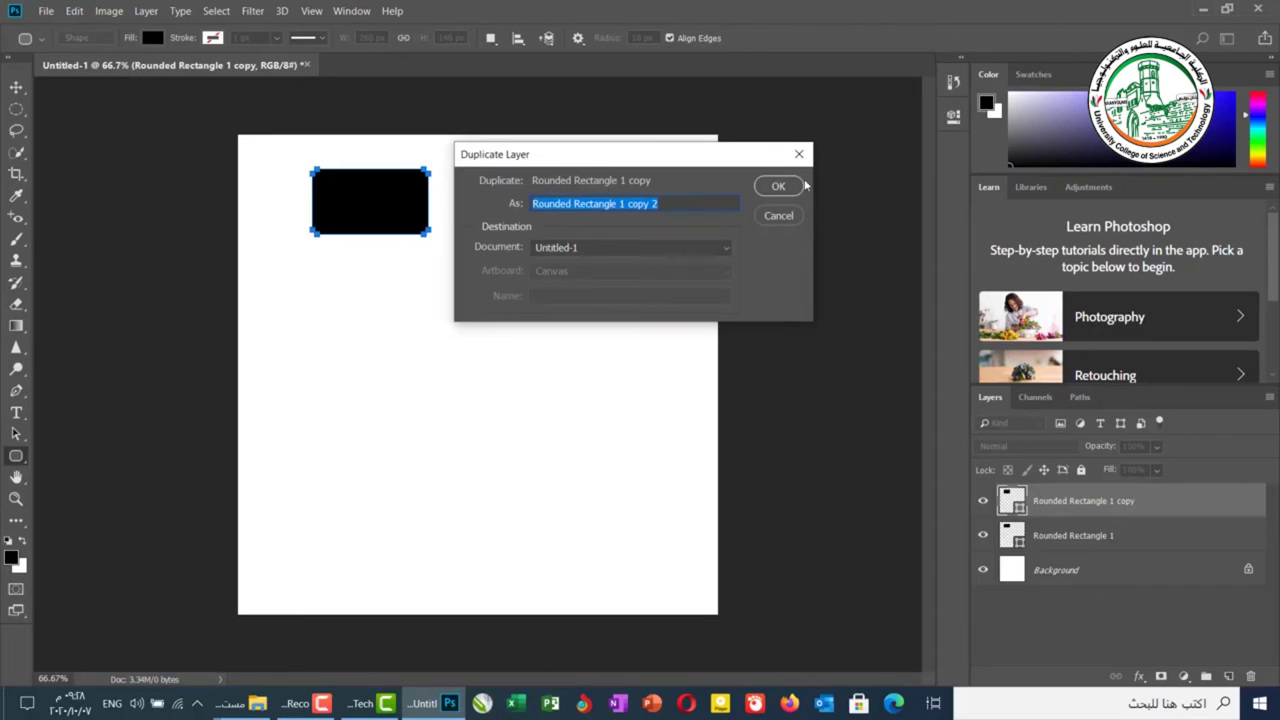
pyautogui.click(772, 187)
pyautogui.rightClick(1111, 508)
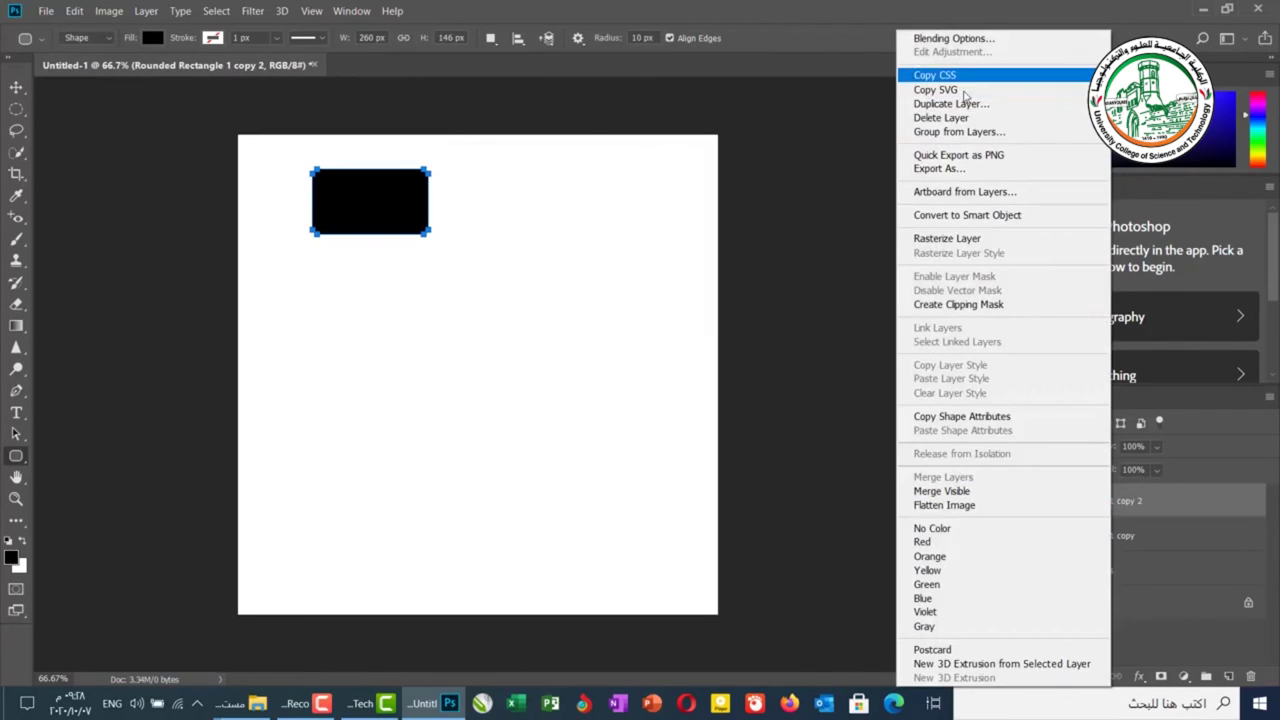
pyautogui.click(958, 105)
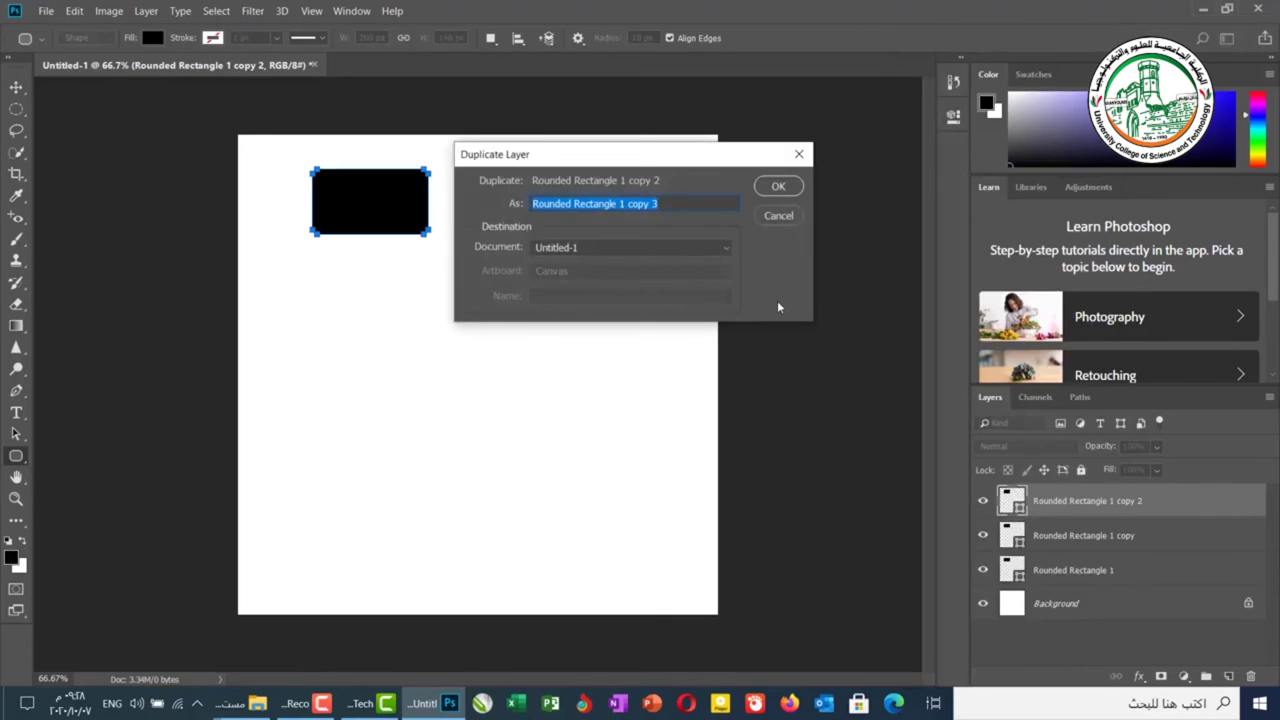
pyautogui.click(778, 187)
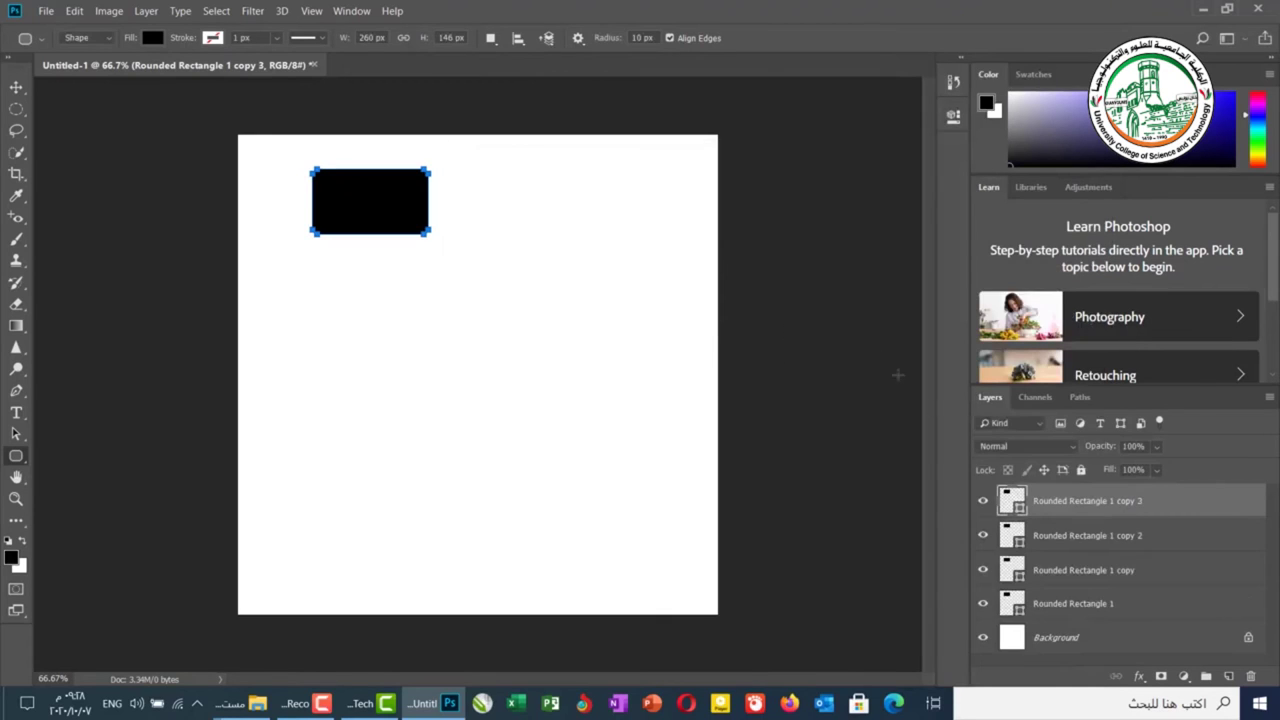
# Change the fill of the Rounded Rectangle 1 copy layer to red
pyautogui.click(1076, 606)
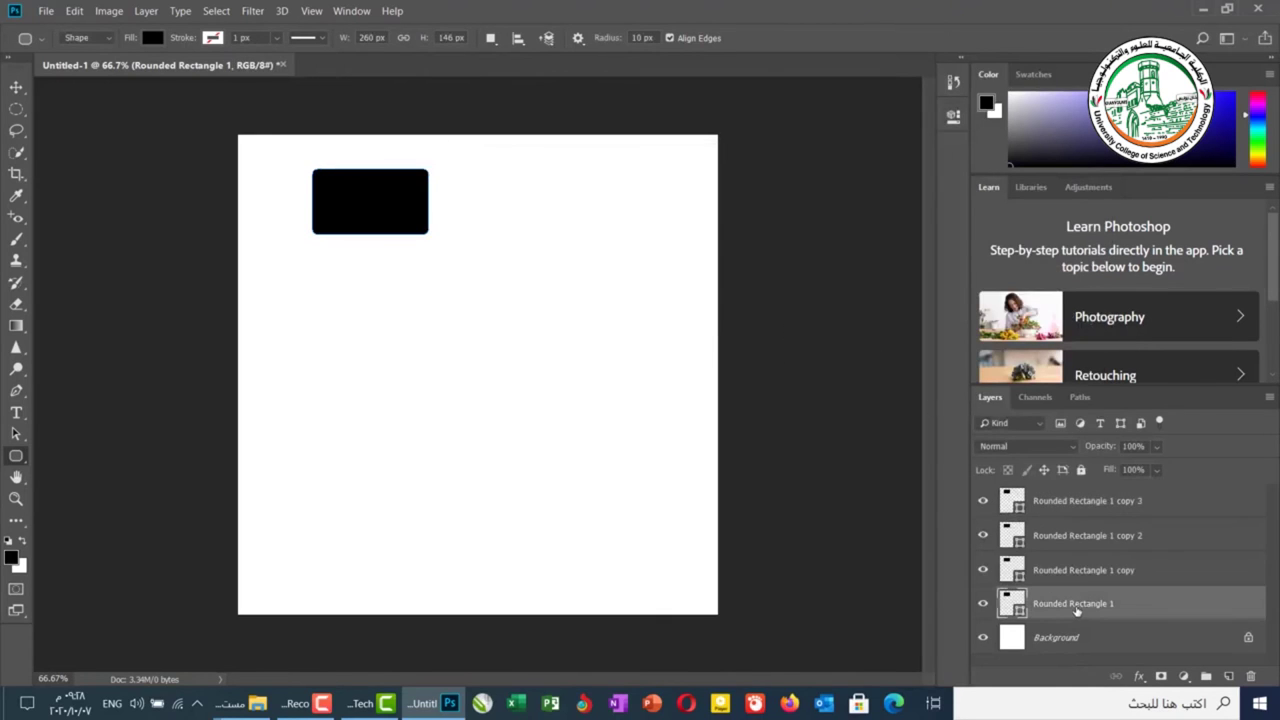
pyautogui.click(1062, 572)
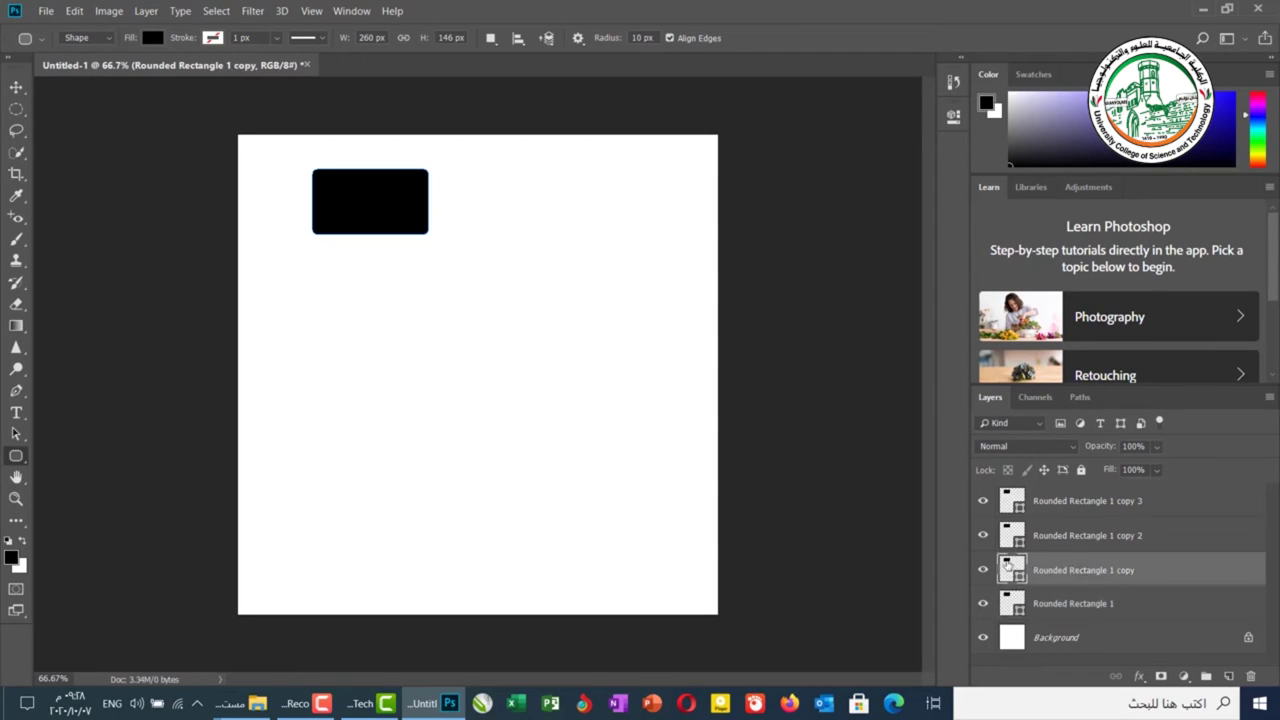
pyautogui.moveTo(357, 205); pyautogui.dragTo(358, 322)
pyautogui.hotkey('ctrl', 'z')
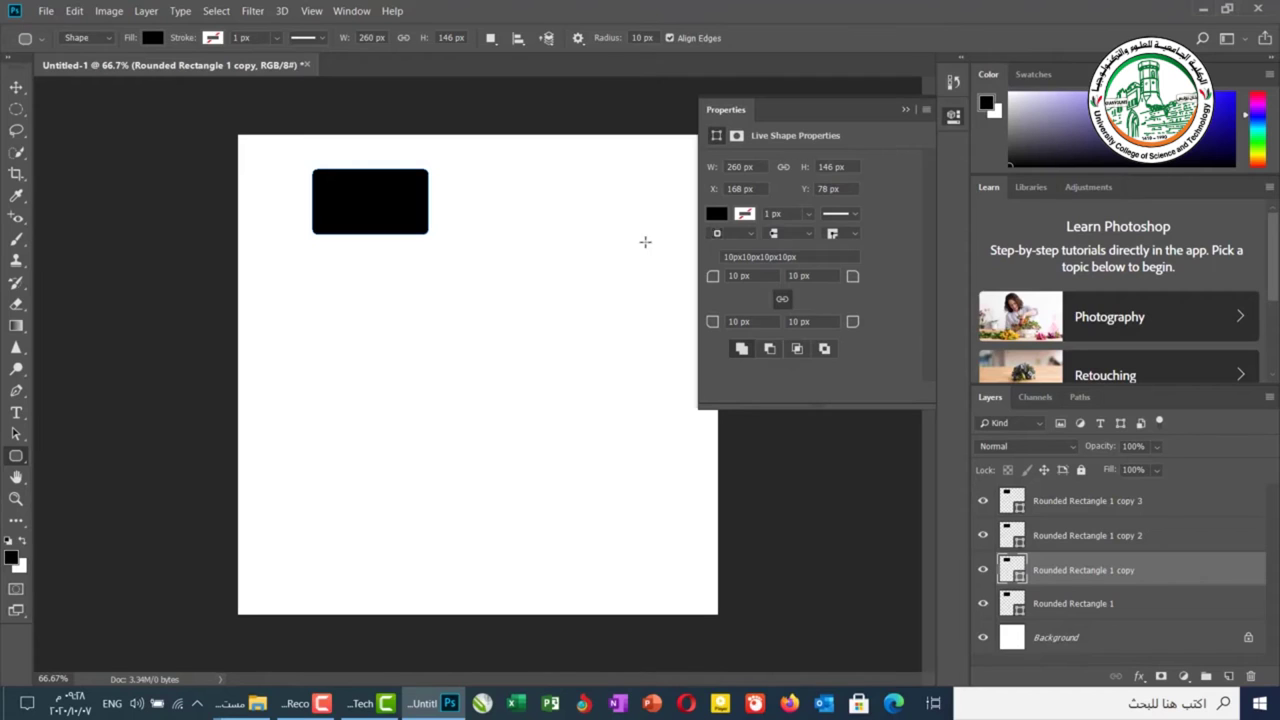
pyautogui.click(718, 214)
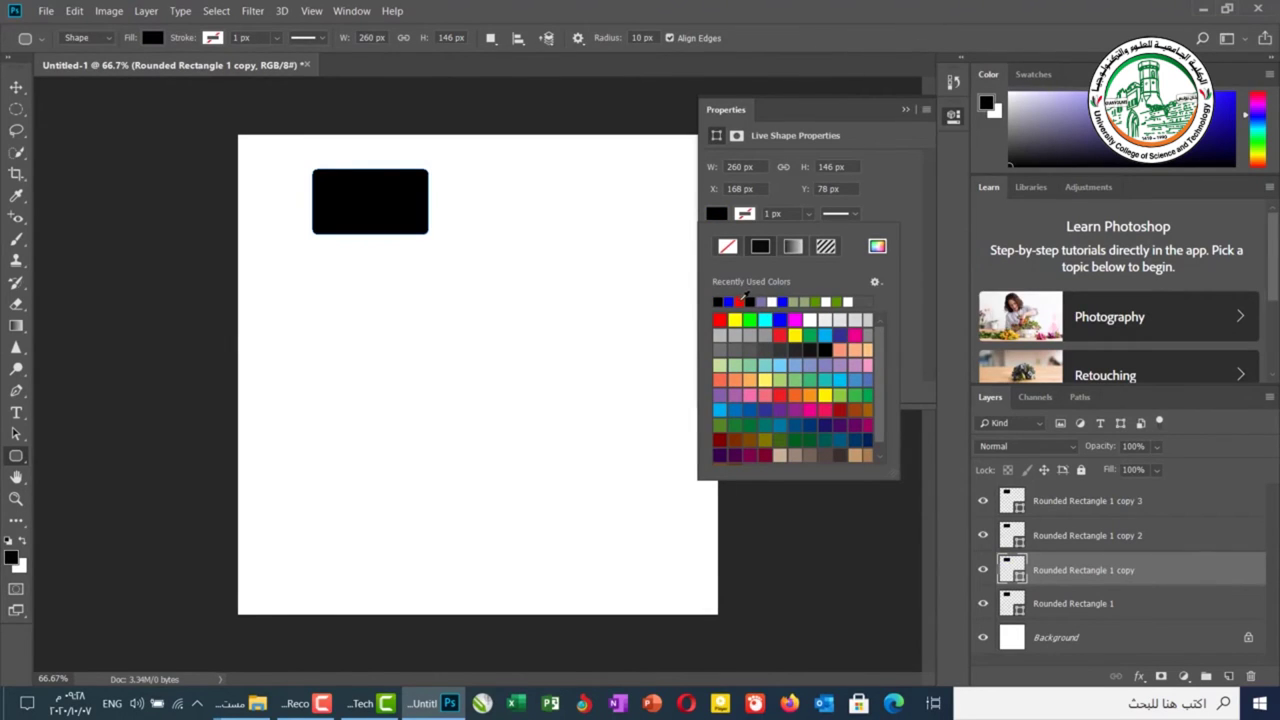
pyautogui.click(741, 301)
pyautogui.click(907, 116)
pyautogui.click(906, 113)
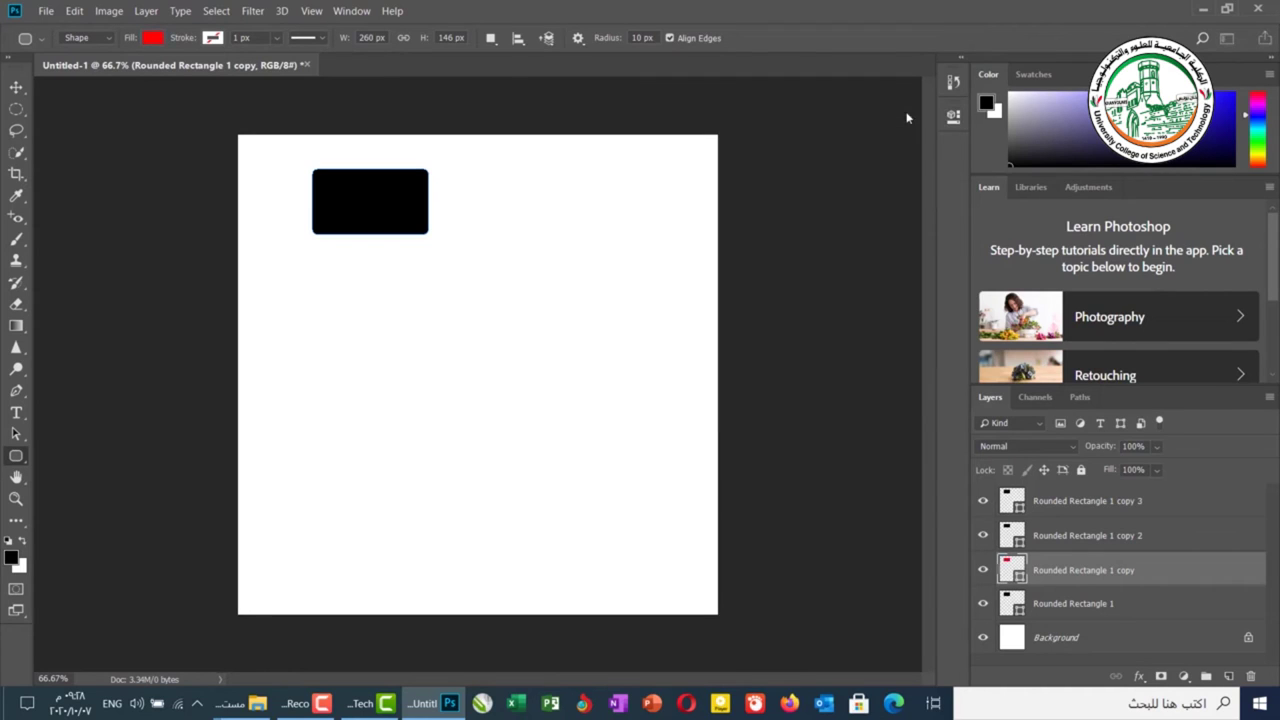
# Change the fill of the Rounded Rectangle 1 copy 2 layer to dark blue
pyautogui.click(1028, 538)
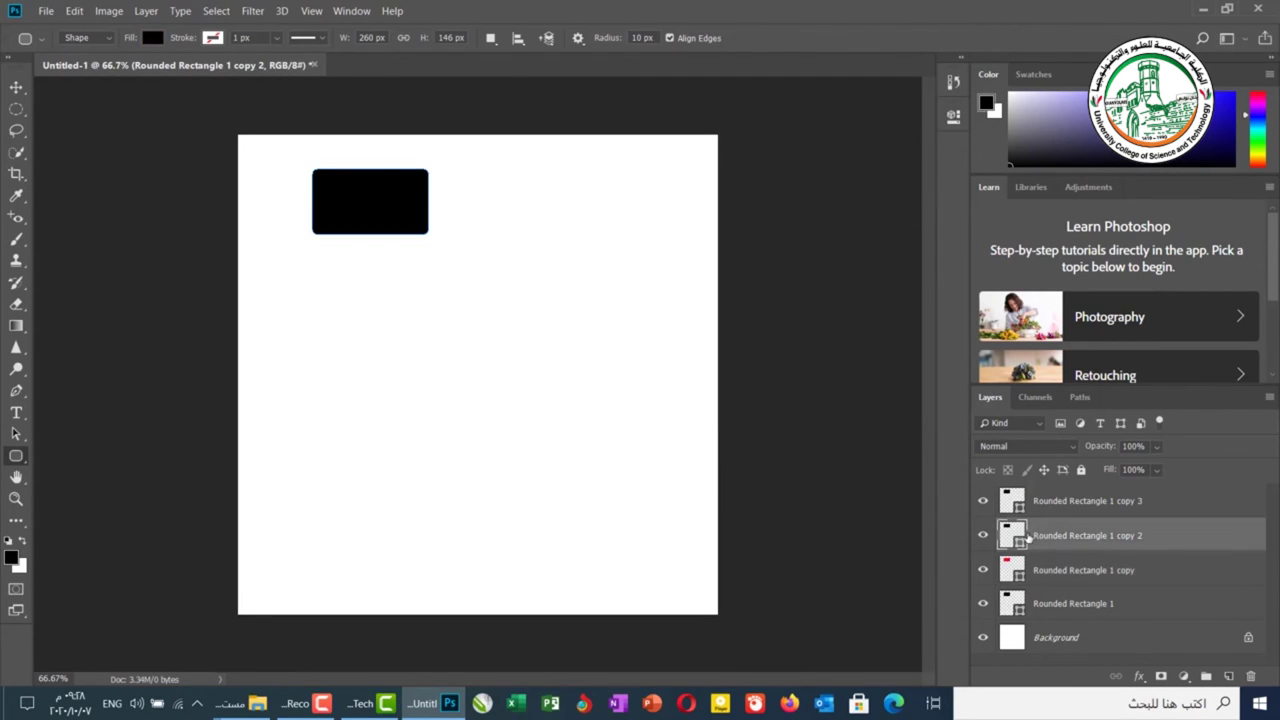
pyautogui.doubleClick(1036, 536)
pyautogui.doubleClick(1006, 533)
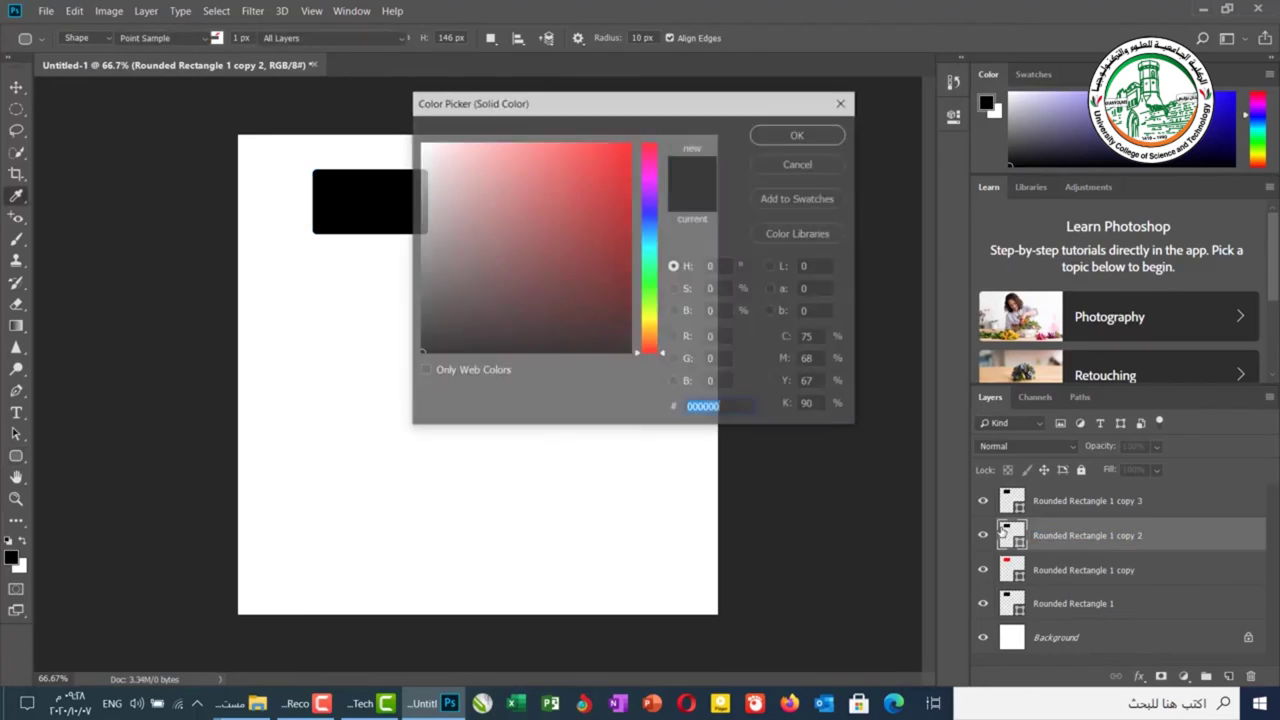
pyautogui.click(583, 247)
pyautogui.click(543, 286)
pyautogui.click(558, 284)
pyautogui.click(648, 220)
pyautogui.click(603, 226)
pyautogui.click(821, 141)
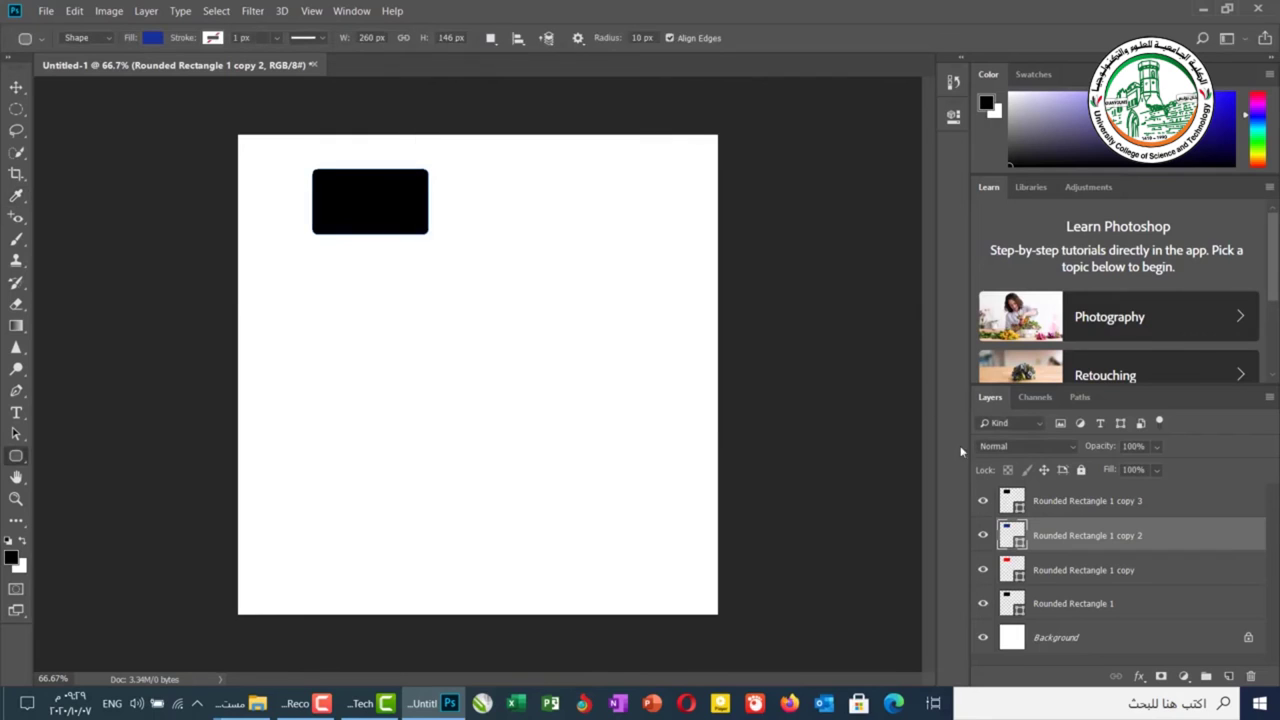
# Change the fill of the topmost layer, Rounded Rectangle 1 copy 3, to golden yellow
pyautogui.click(1010, 500)
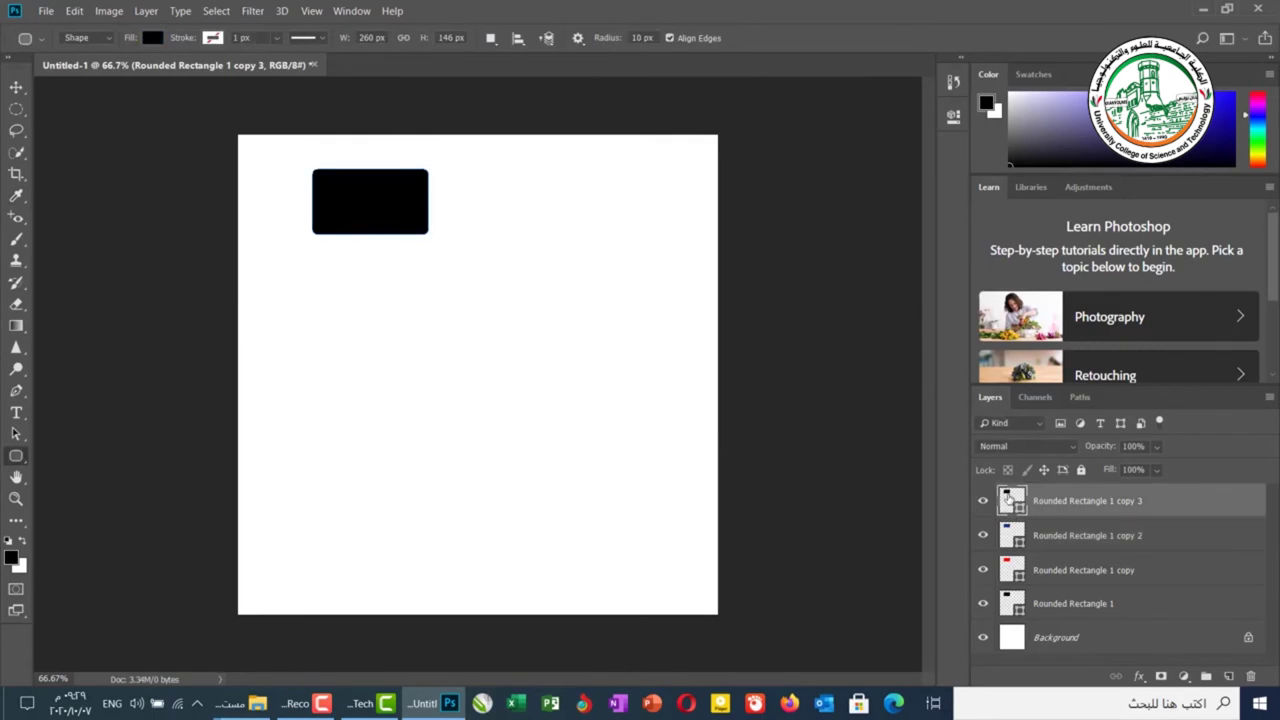
pyautogui.doubleClick(1012, 500)
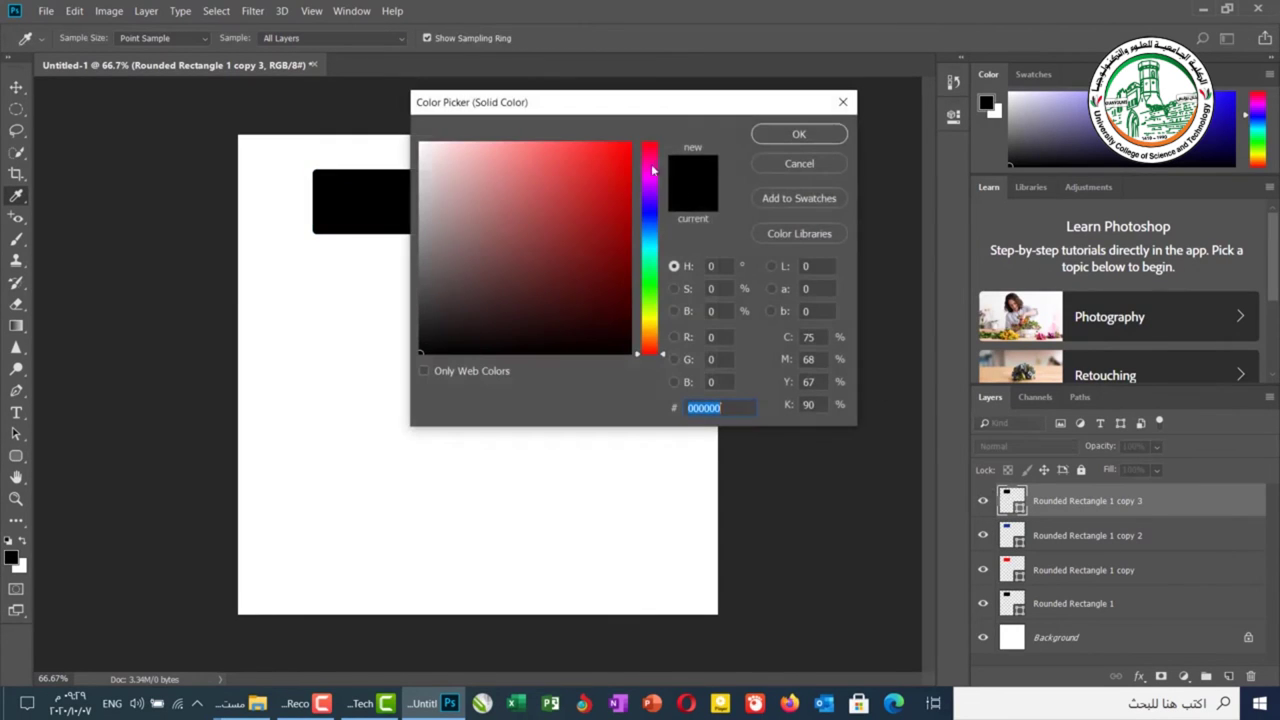
pyautogui.click(655, 325)
pyautogui.moveTo(602, 206); pyautogui.dragTo(630, 143)
pyautogui.click(790, 135)
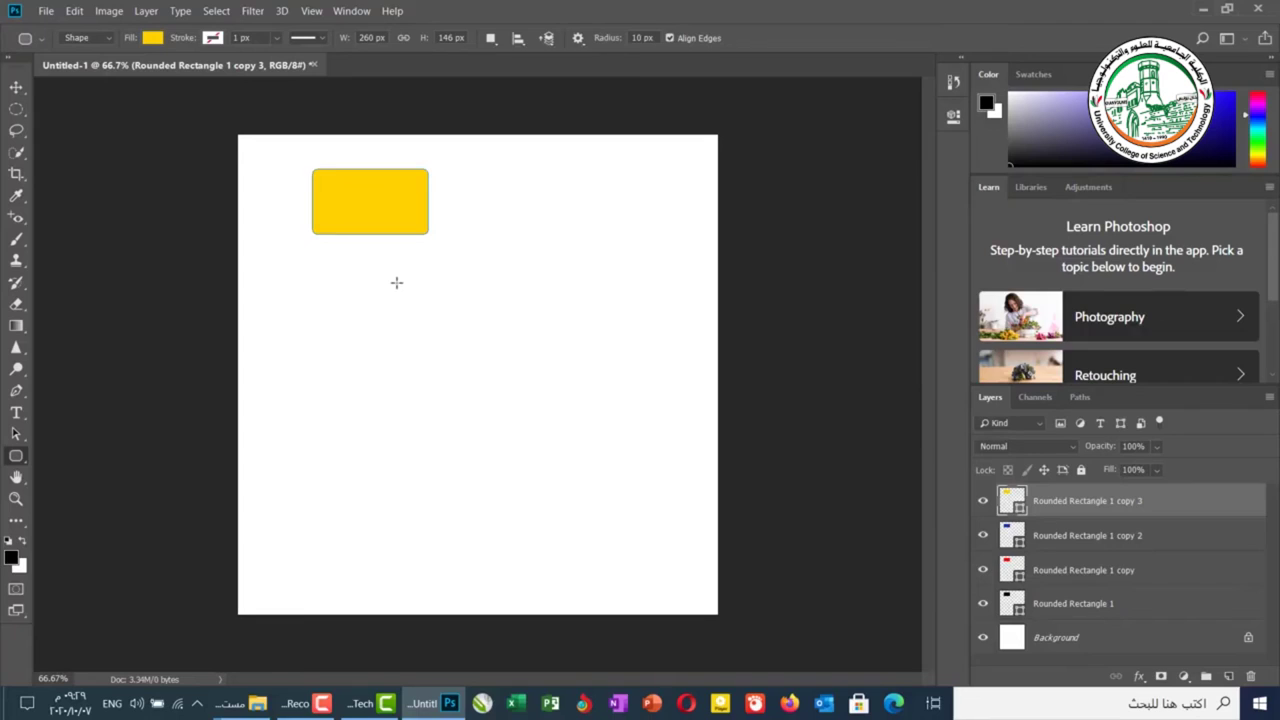
# Spread the stacked rectangles into a vertical column below the black one, in the order red, blue and yellow
pyautogui.click(16, 88)
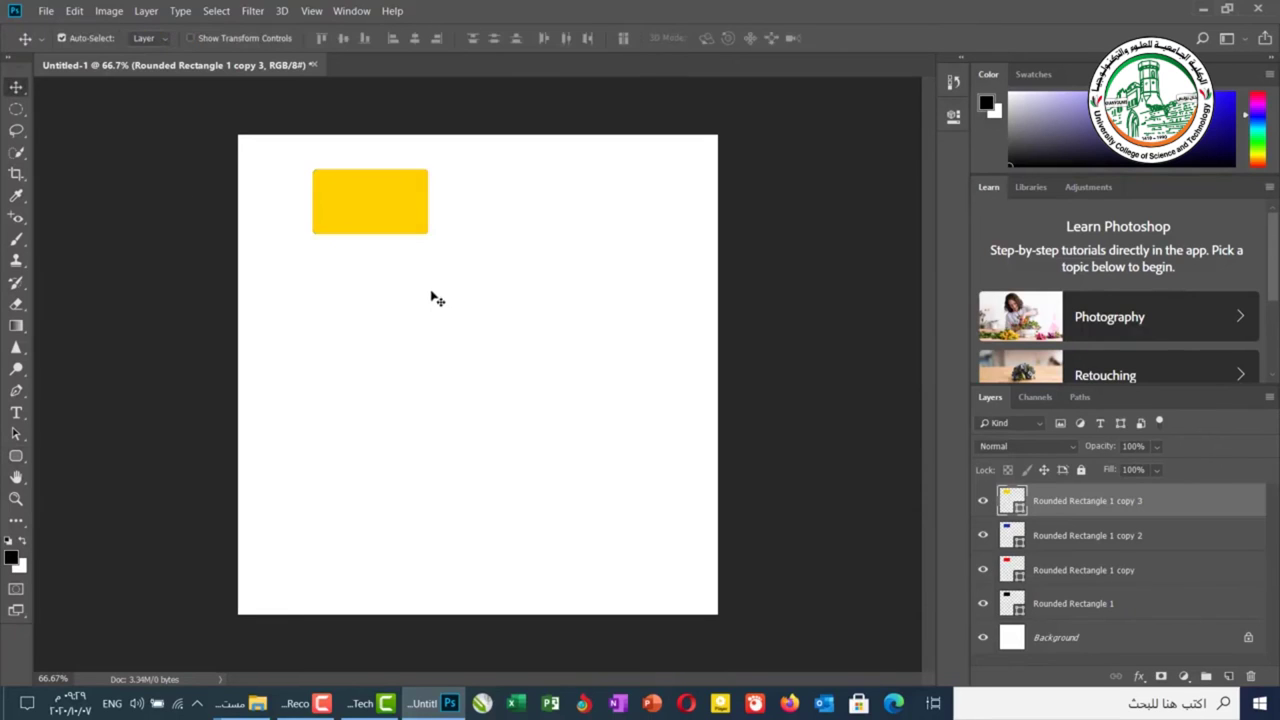
pyautogui.moveTo(392, 213); pyautogui.dragTo(378, 347)
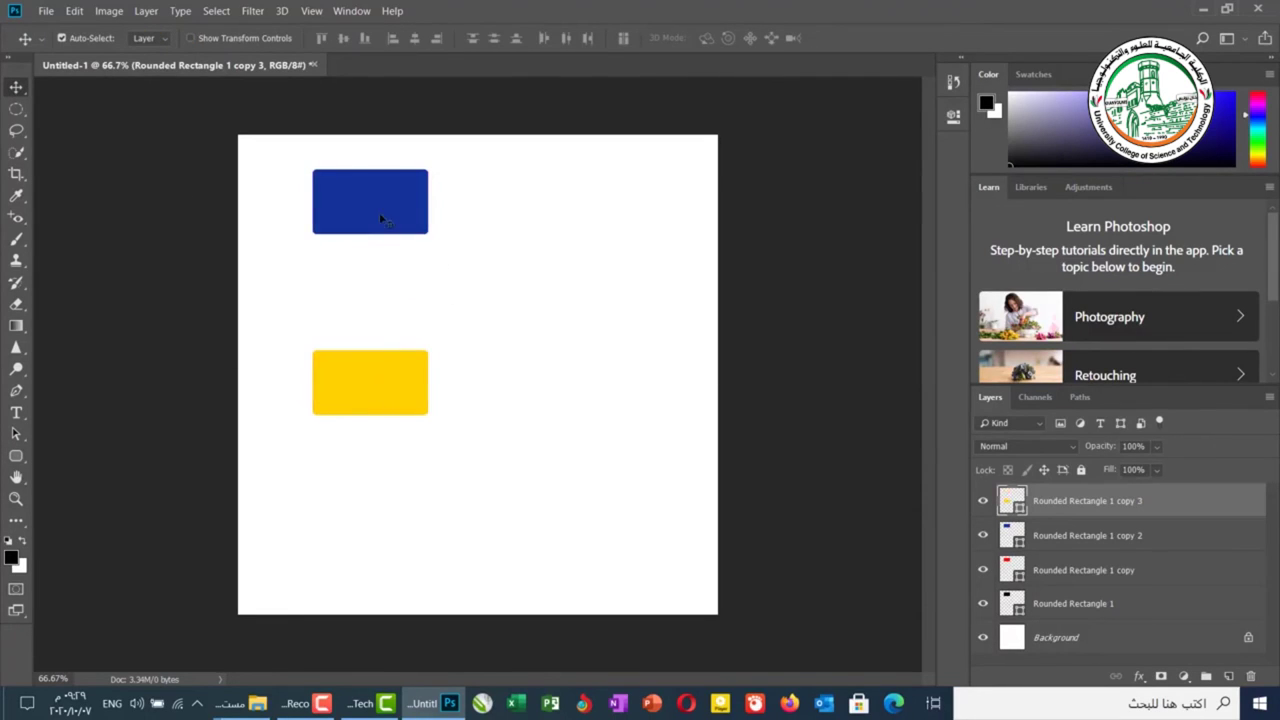
pyautogui.moveTo(378, 395); pyautogui.dragTo(375, 535)
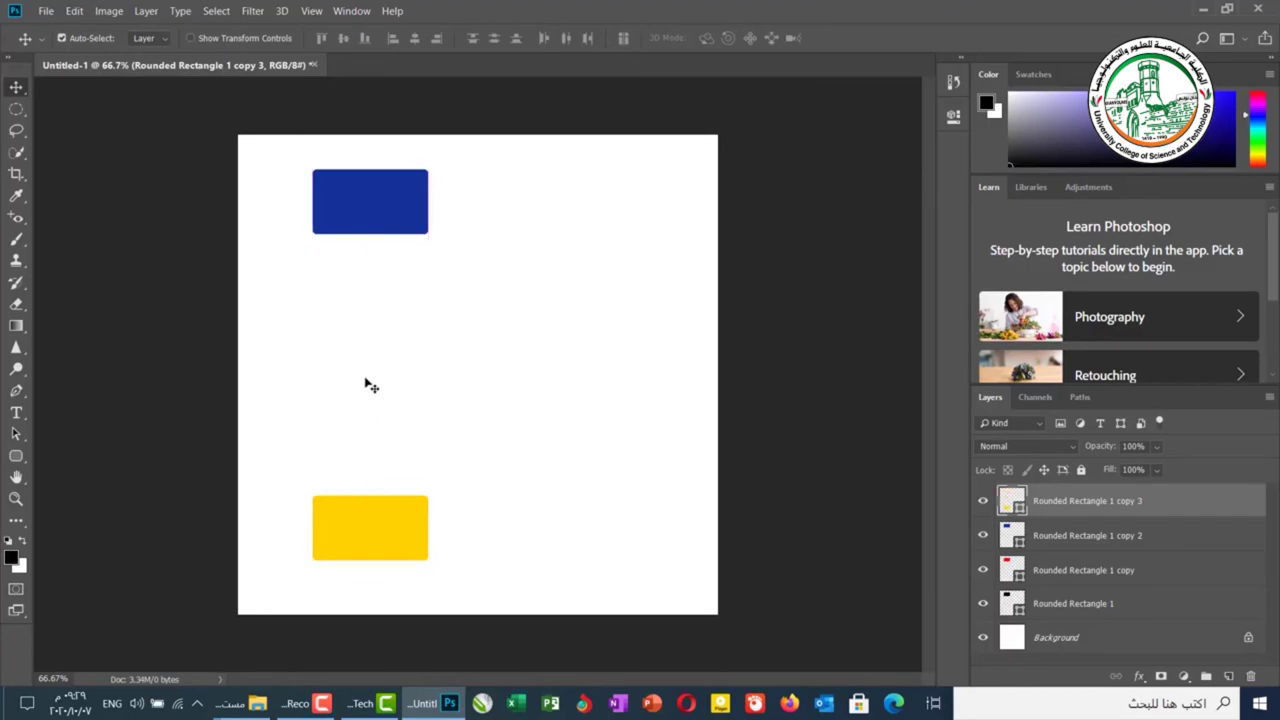
pyautogui.moveTo(390, 220); pyautogui.dragTo(381, 456)
pyautogui.moveTo(360, 206); pyautogui.dragTo(365, 313)
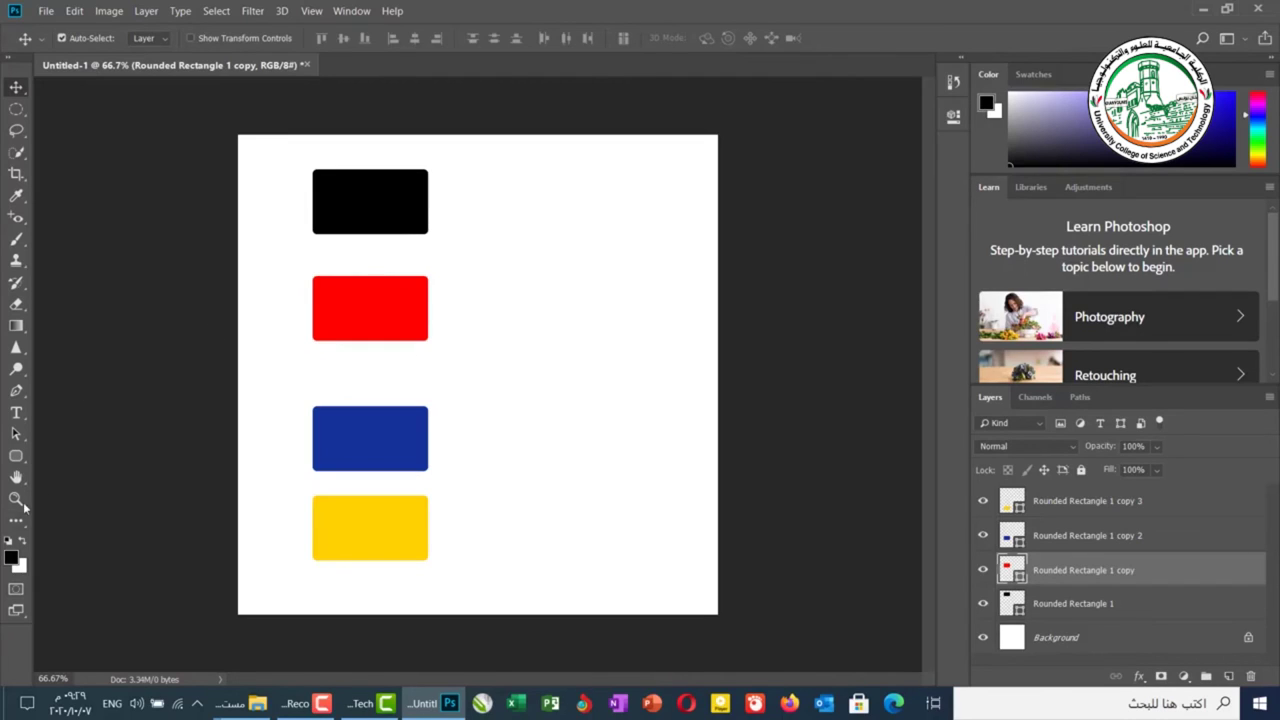
# Draw a red ellipse about 265 by 157 px in the canvas's upper-right area, level with the black rectangle
pyautogui.moveTo(20, 465); pyautogui.dragTo(72, 486)
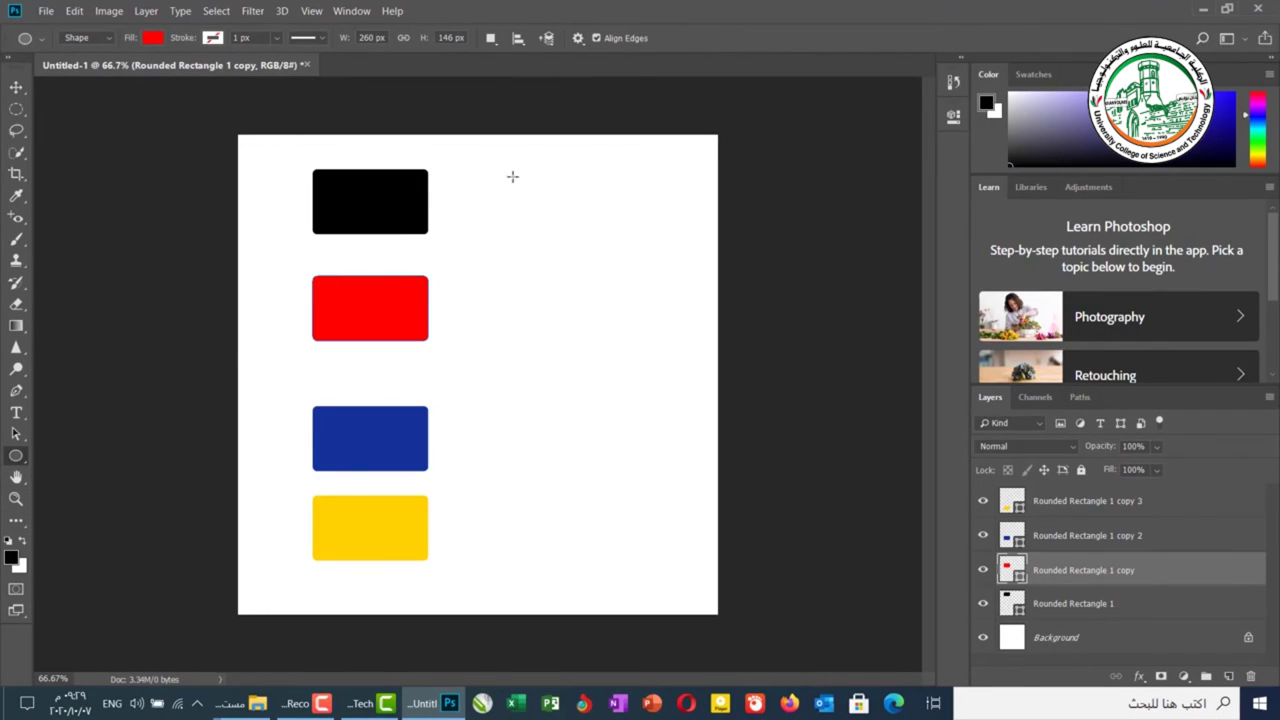
pyautogui.moveTo(523, 171); pyautogui.dragTo(641, 240)
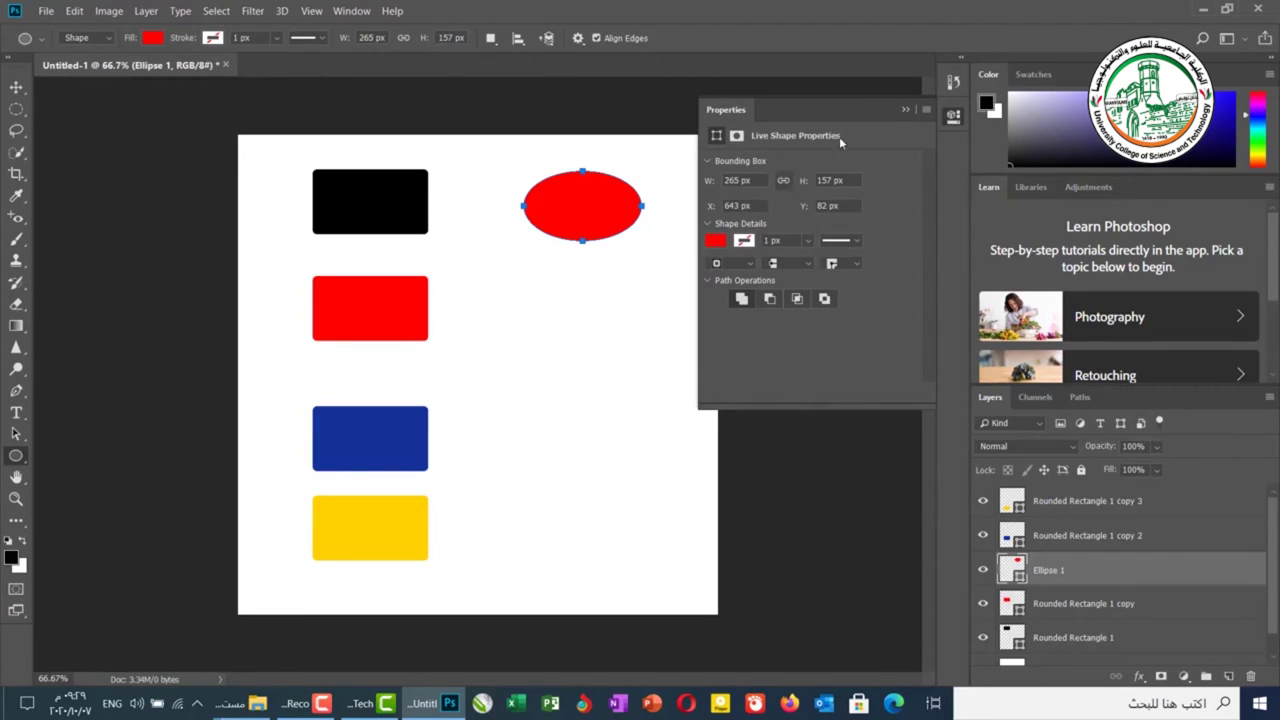
pyautogui.click(906, 110)
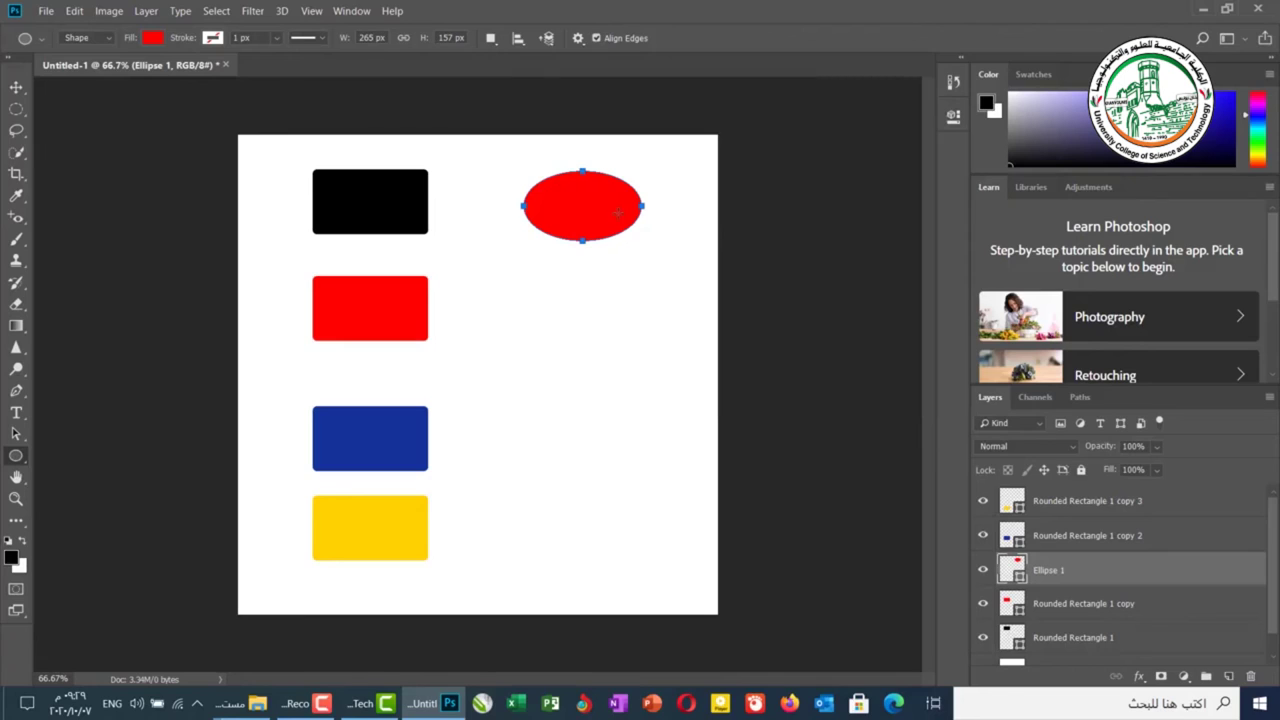
pyautogui.click(16, 87)
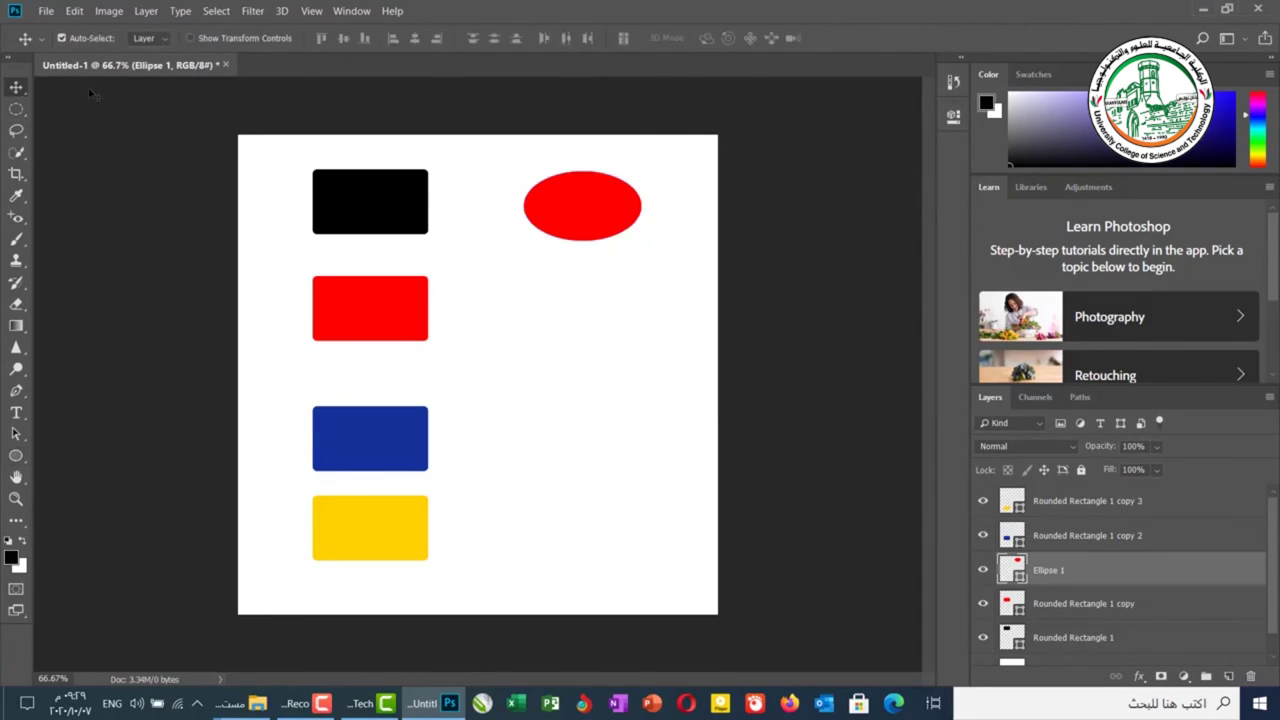
pyautogui.rightClick(598, 207)
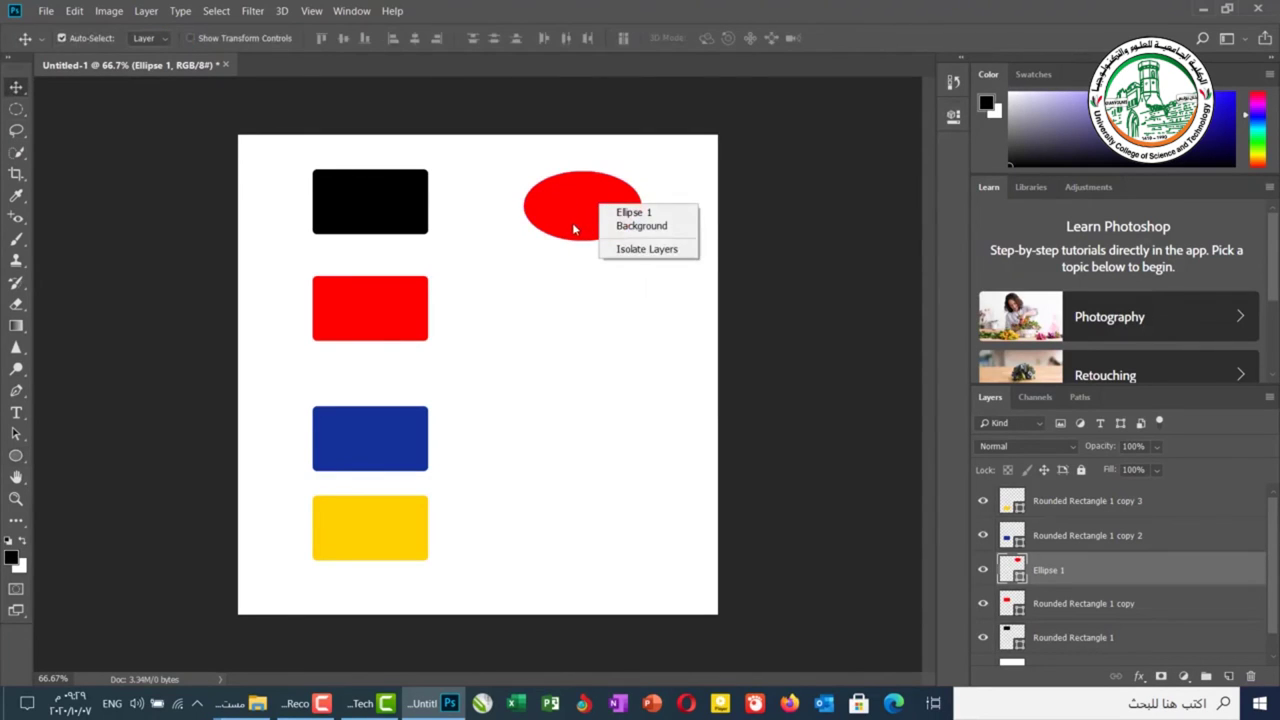
pyautogui.click(590, 237)
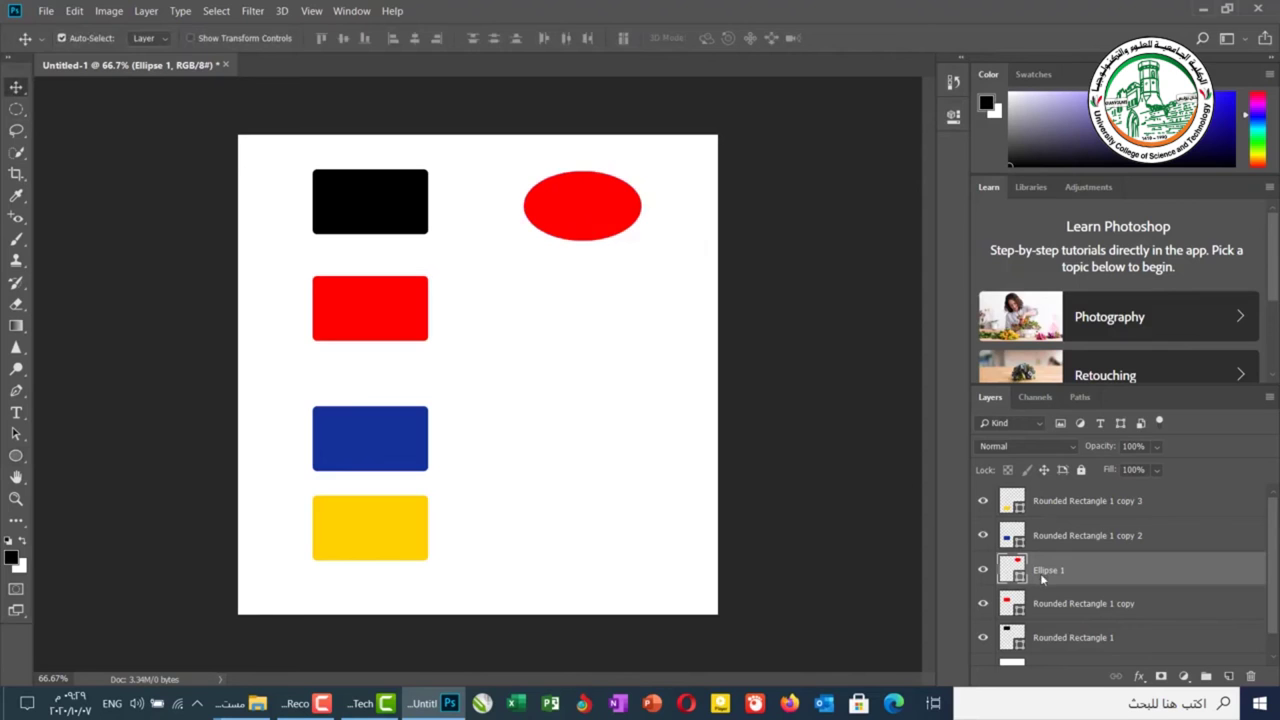
pyautogui.rightClick(1041, 576)
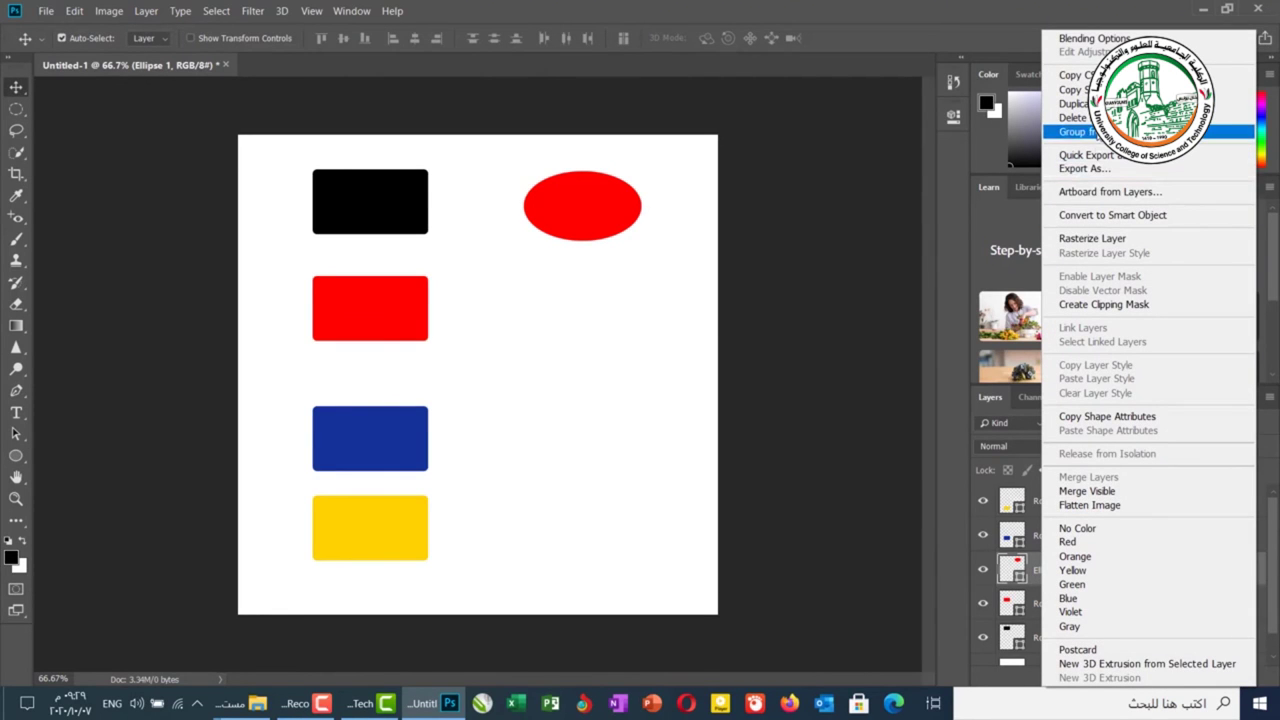
pyautogui.click(1073, 117)
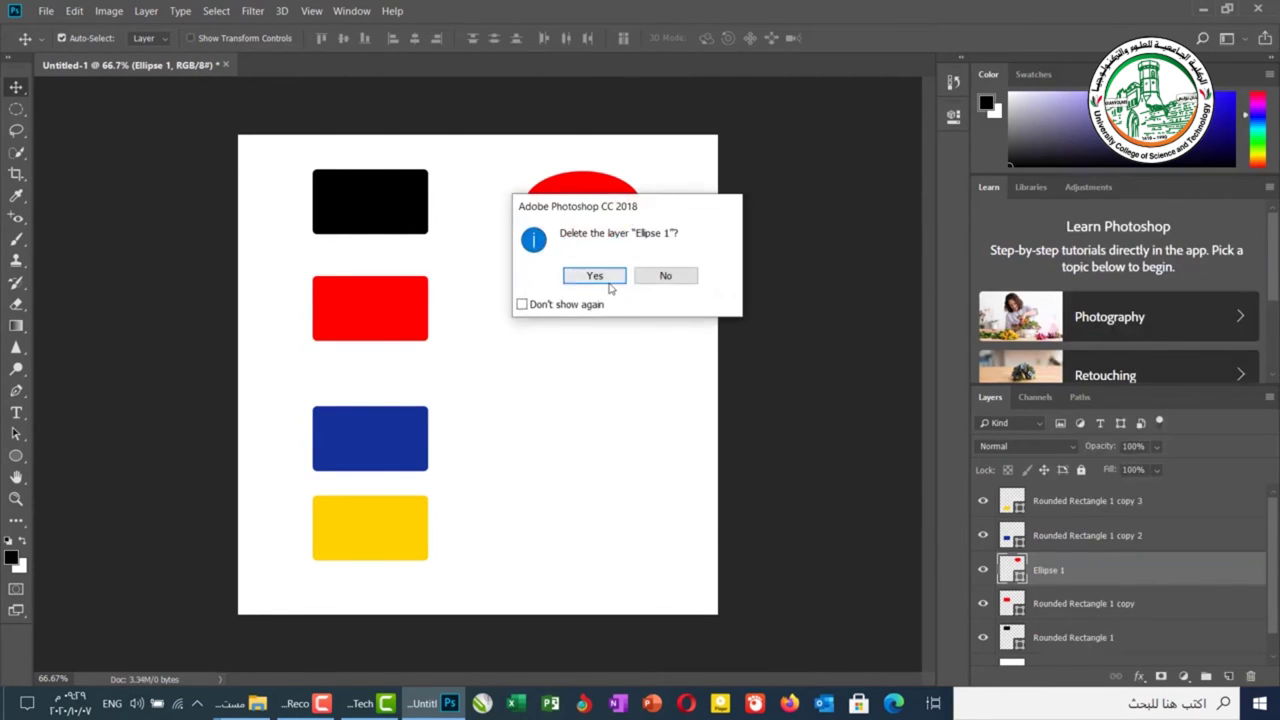
pyautogui.click(664, 277)
# Duplicate the red ellipse layer three times within the same document, keeping the suggested layer names
pyautogui.rightClick(1053, 572)
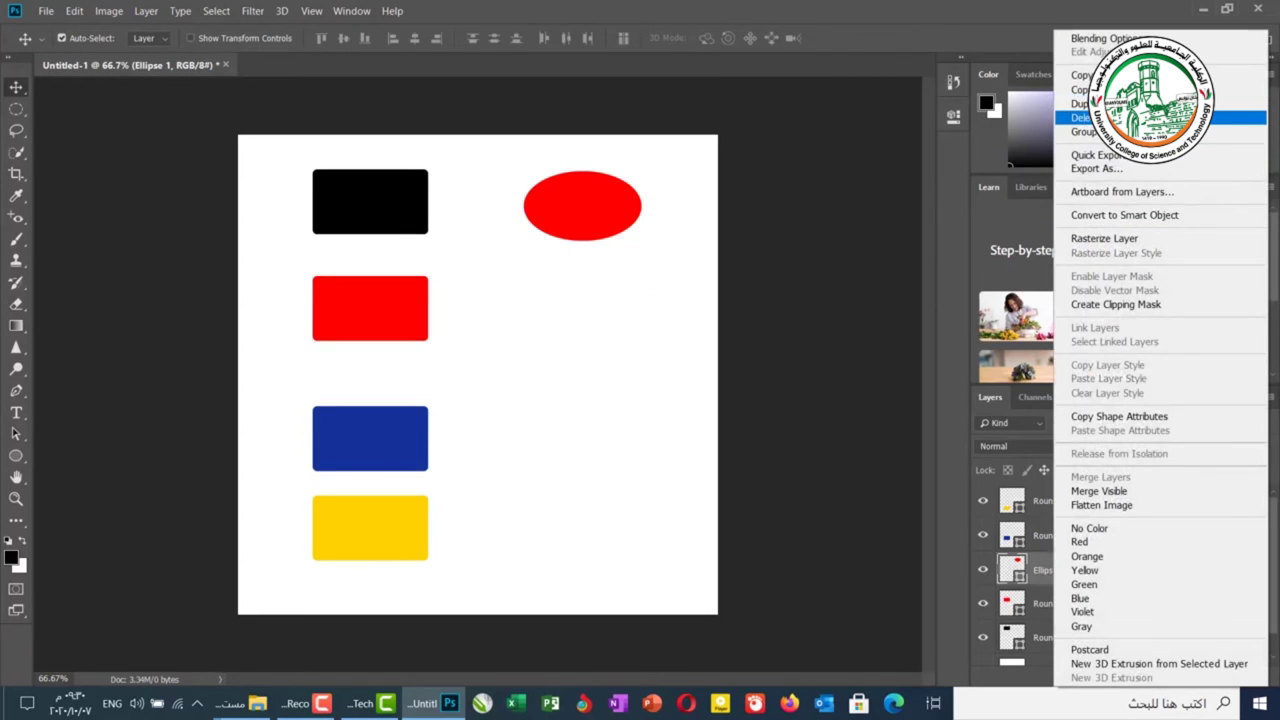
pyautogui.click(1085, 103)
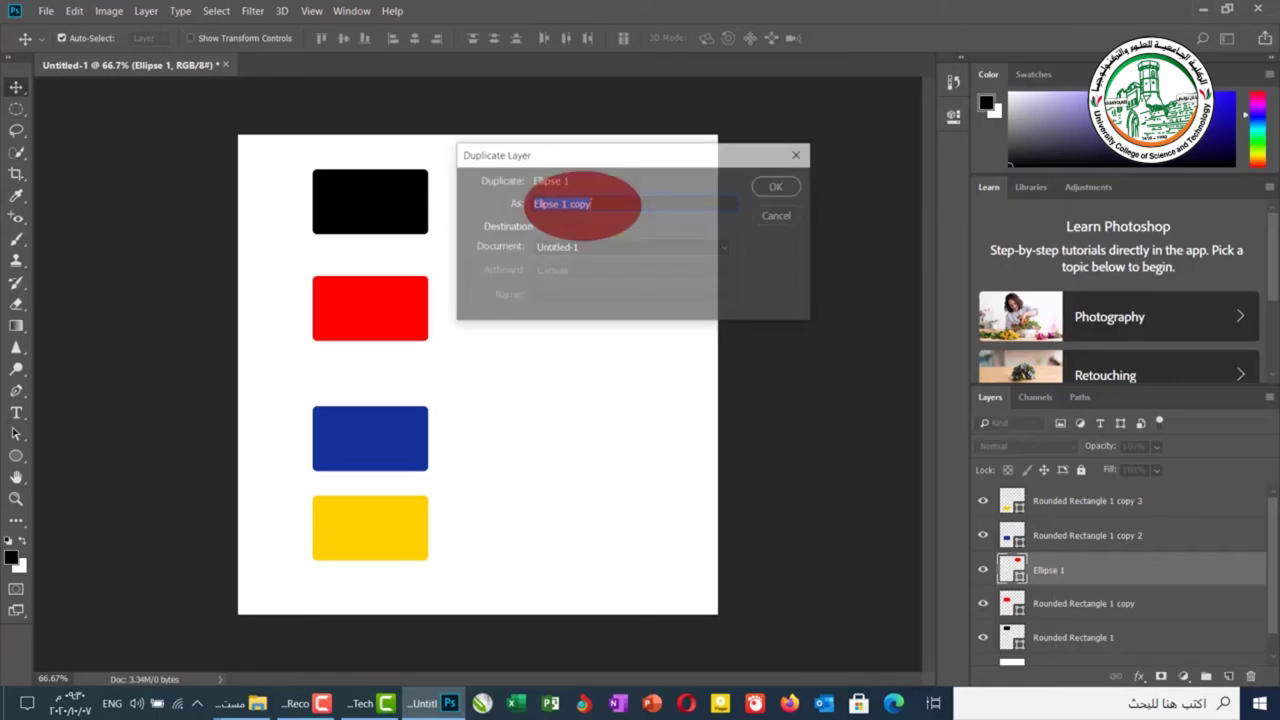
pyautogui.click(779, 186)
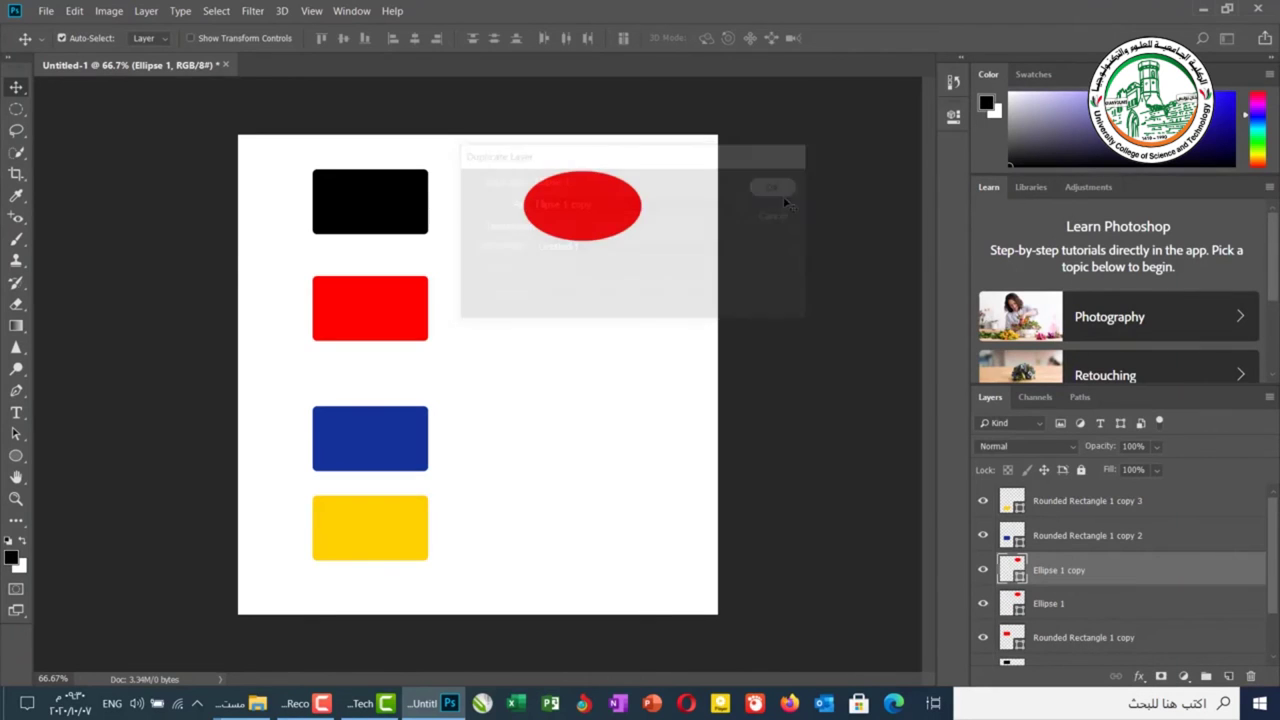
pyautogui.rightClick(1060, 569)
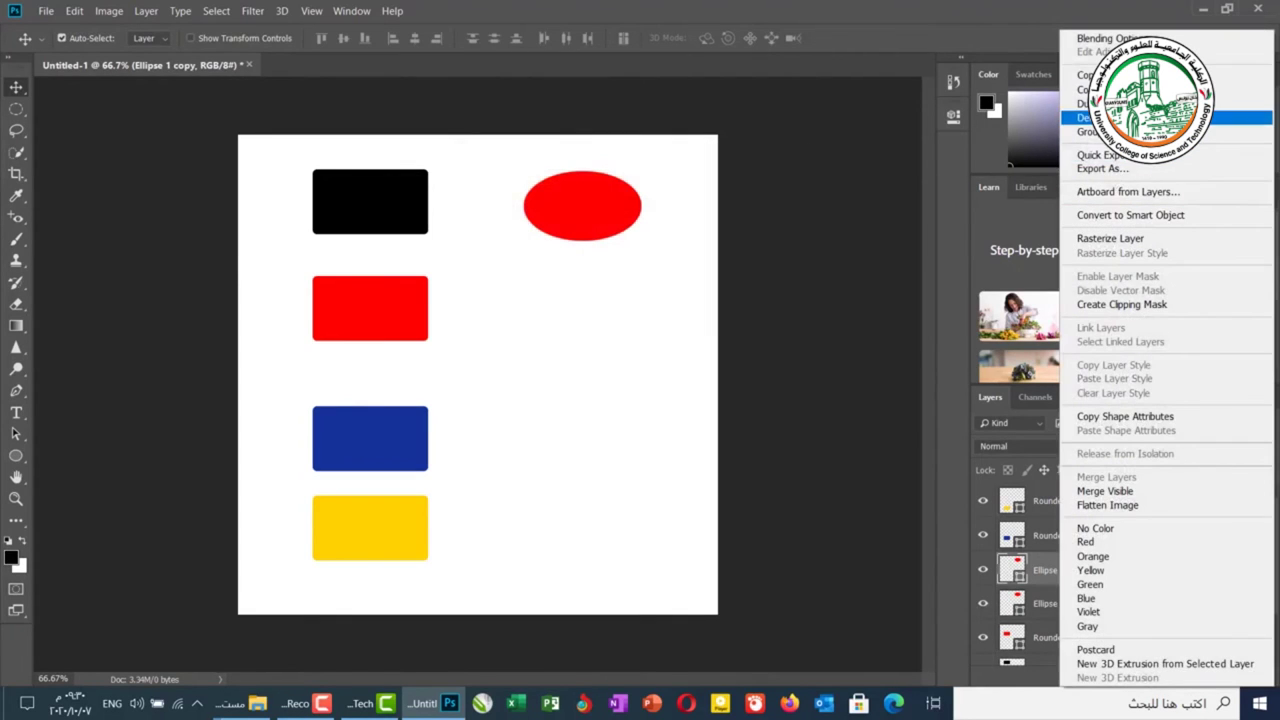
pyautogui.click(1085, 103)
pyautogui.click(774, 187)
pyautogui.rightClick(1048, 566)
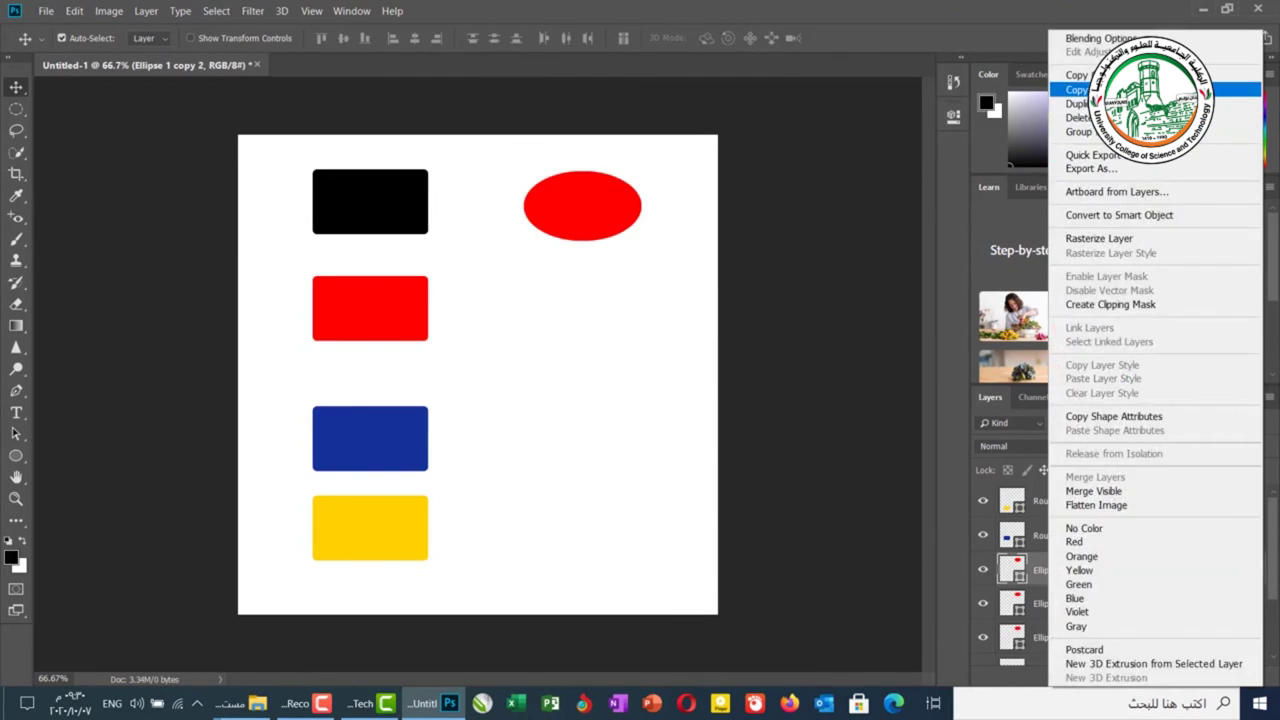
pyautogui.click(1085, 103)
pyautogui.click(774, 187)
# Spread the four stacked red ellipses into a vertical column beside the rectangles, roughly one ellipse per rectangle
pyautogui.moveTo(580, 243); pyautogui.dragTo(562, 441)
pyautogui.moveTo(557, 214)
pyautogui.mouseDown()
pyautogui.moveTo(552, 338)
pyautogui.moveTo(543, 211)
pyautogui.moveTo(548, 227)
pyautogui.mouseUp()
pyautogui.moveTo(609, 337); pyautogui.dragTo(598, 333)
pyautogui.moveTo(597, 210); pyautogui.dragTo(586, 206)
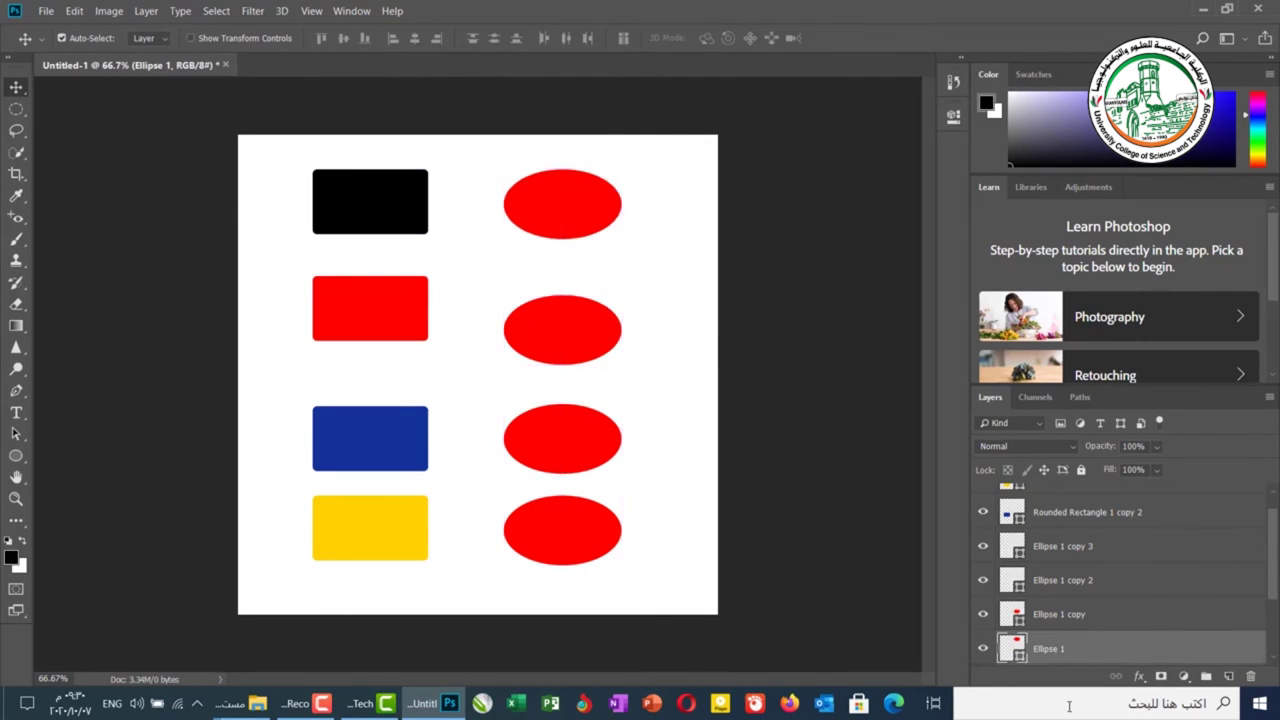
# Change the fill of the Ellipse 1 layer, the uppermost ellipse on the canvas, to purple c600ff
pyautogui.rightClick(1041, 652)
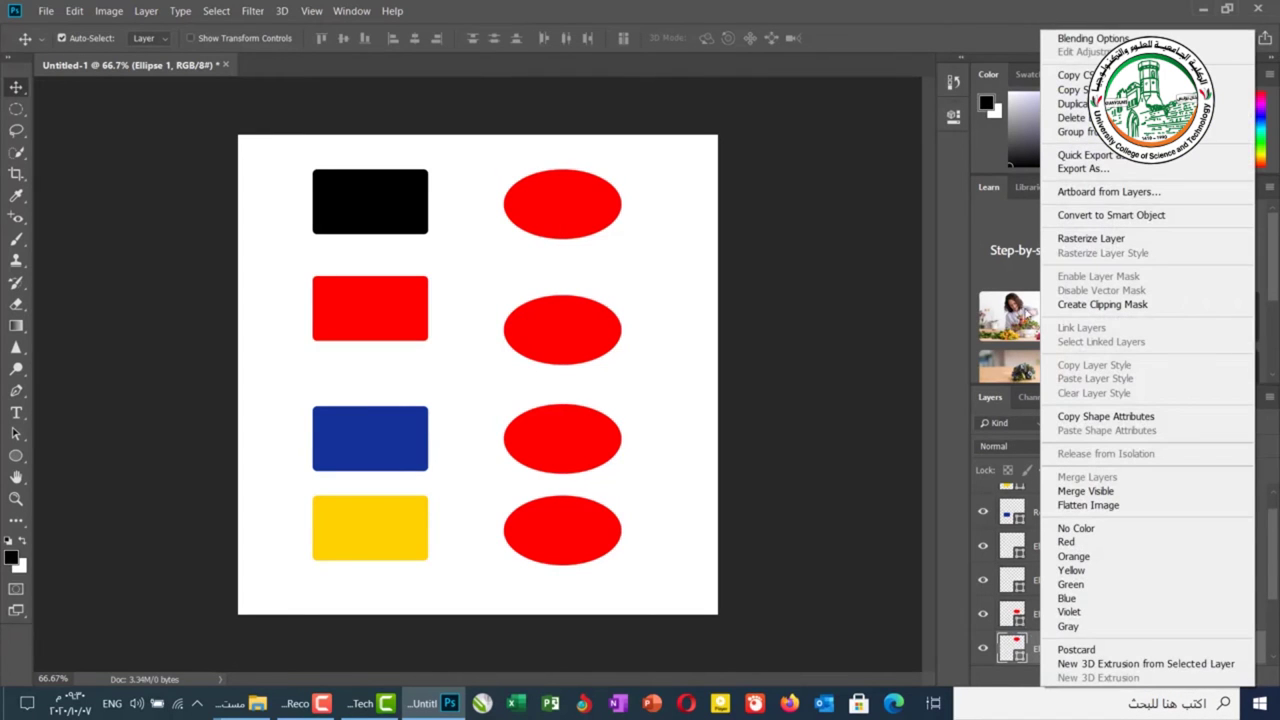
pyautogui.click(1014, 642)
pyautogui.doubleClick(1015, 643)
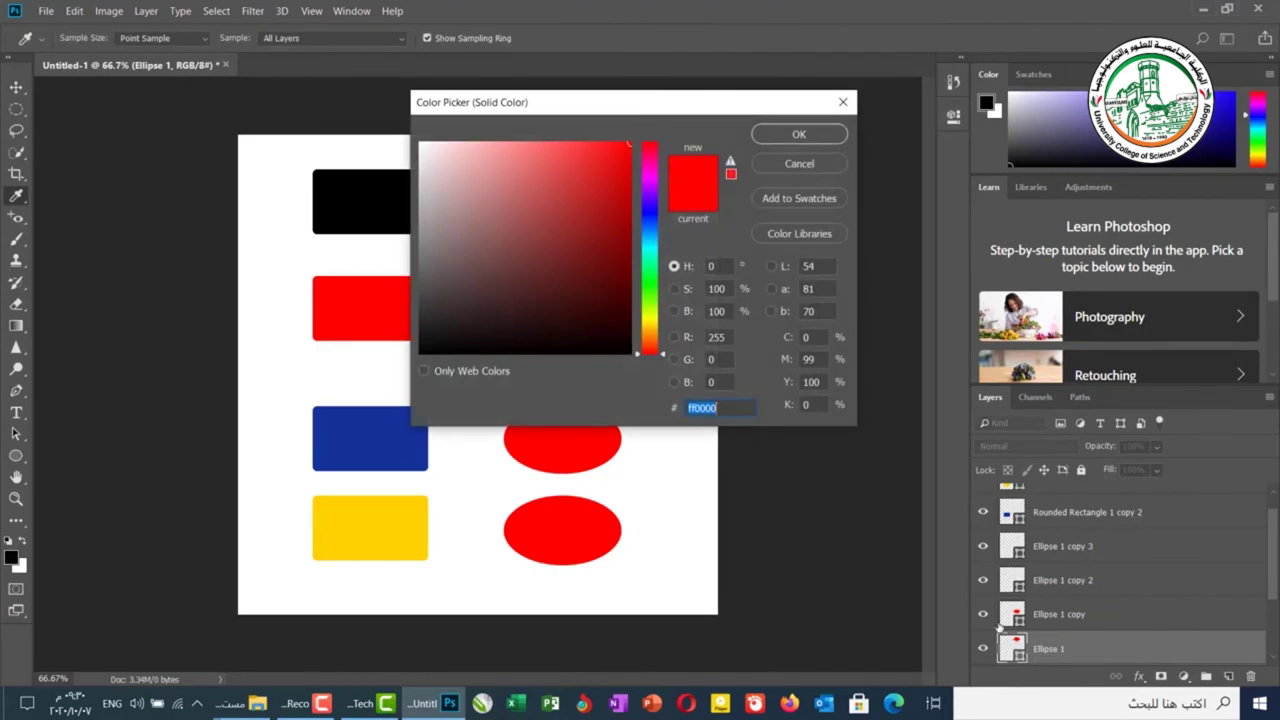
pyautogui.click(652, 187)
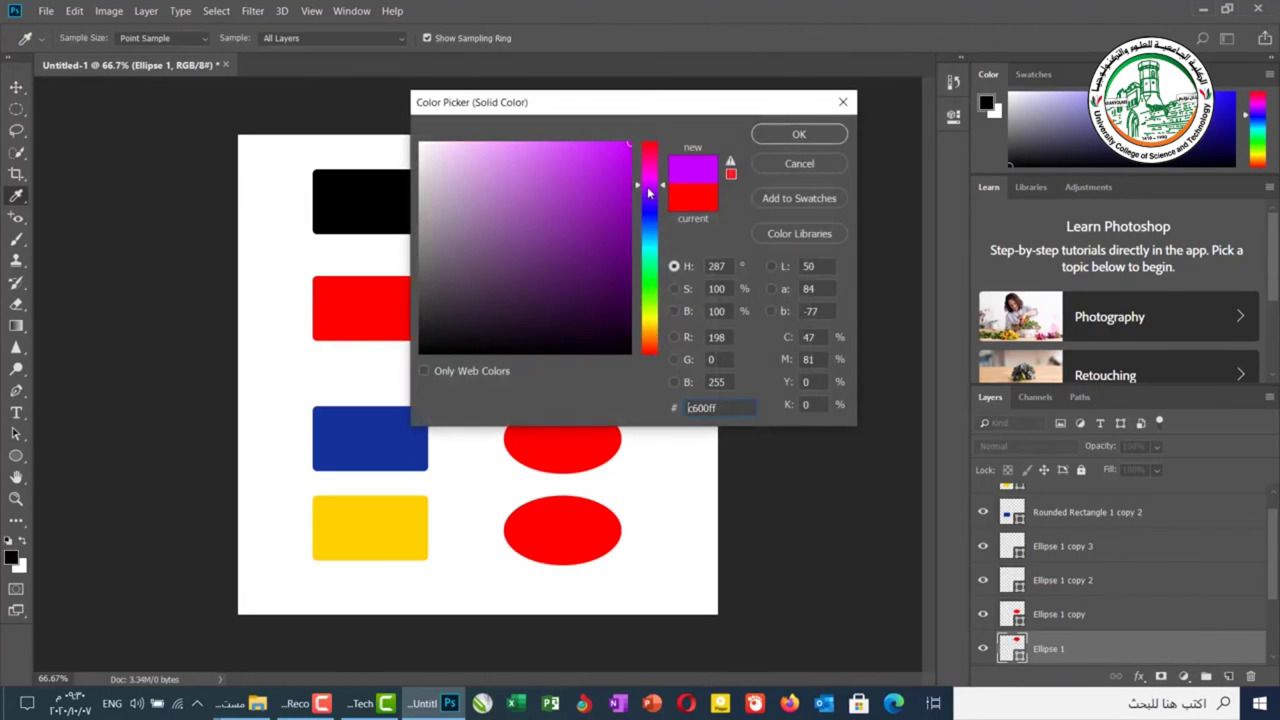
pyautogui.click(790, 136)
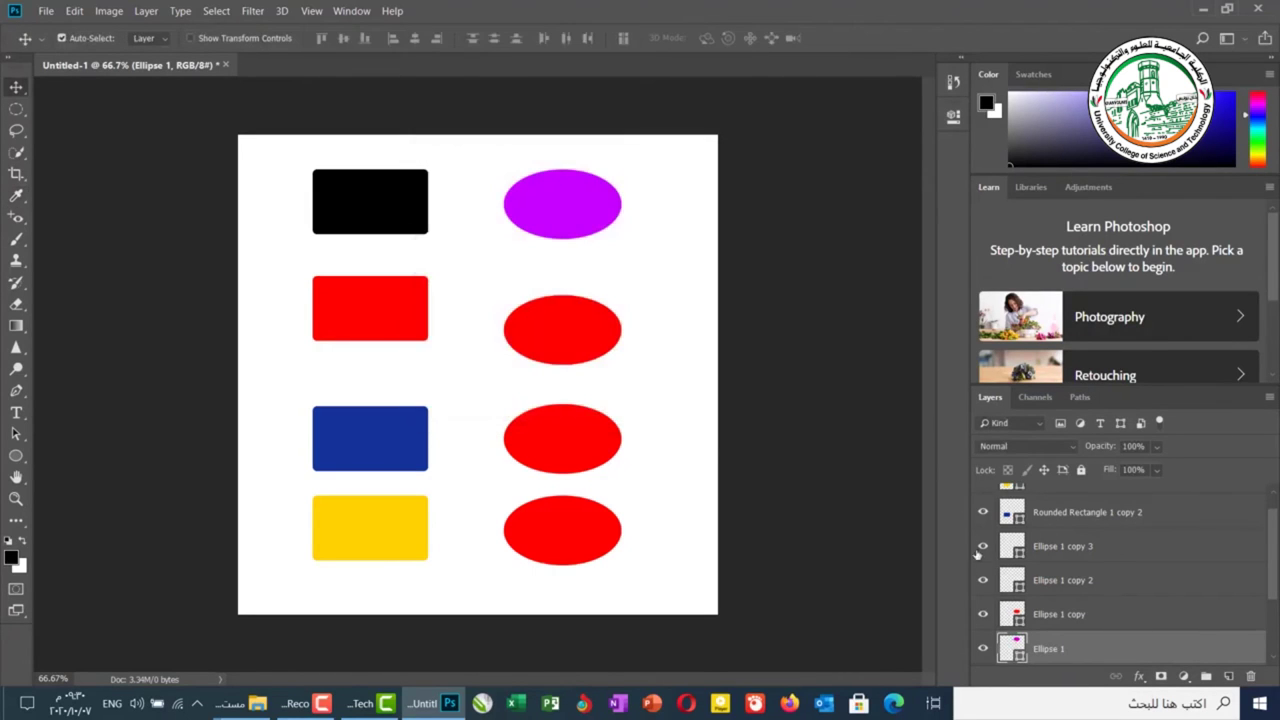
# Change the fill of the Ellipse 1 copy layer, the second ellipse down the column, to turquoise
pyautogui.click(1008, 614)
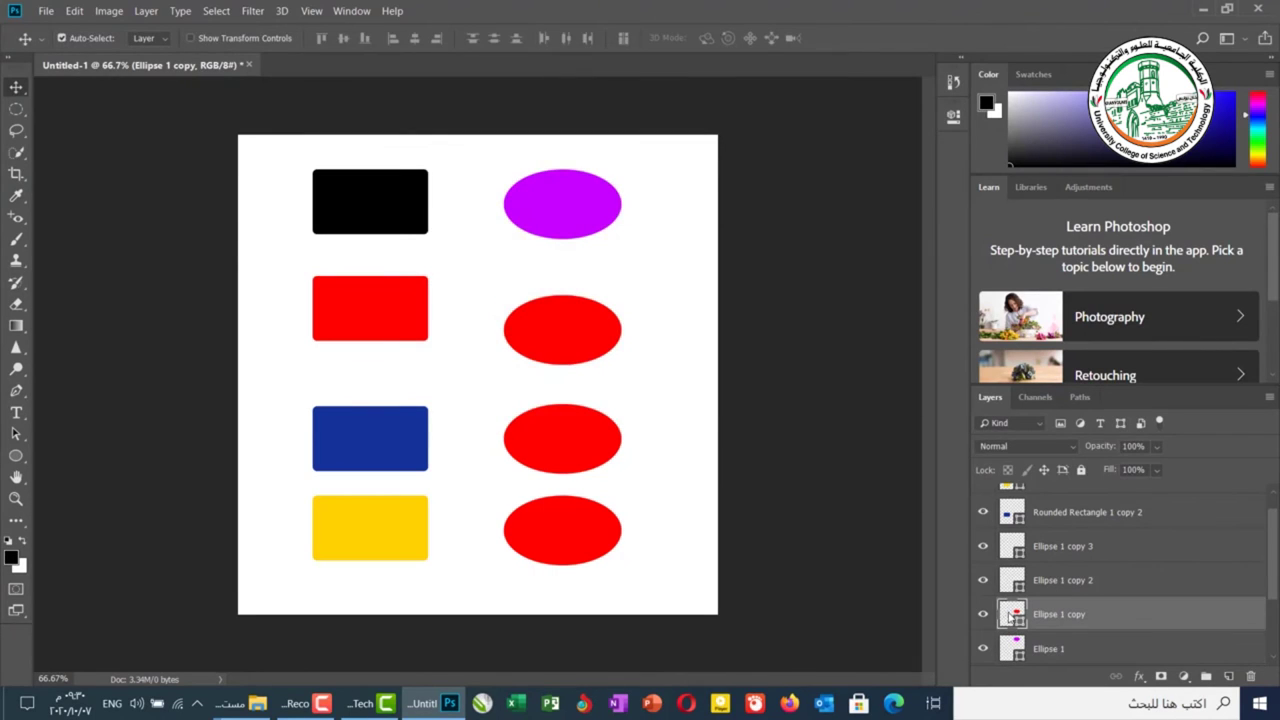
pyautogui.doubleClick(1010, 614)
pyautogui.click(652, 248)
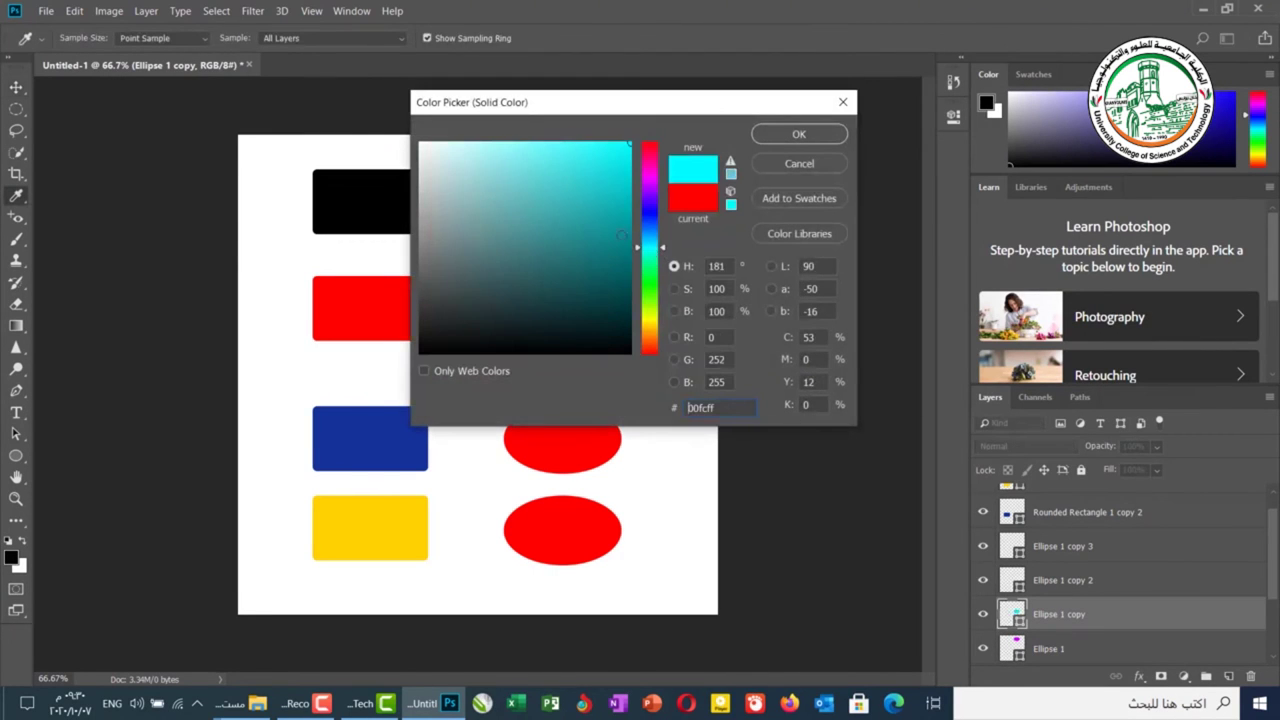
pyautogui.click(799, 134)
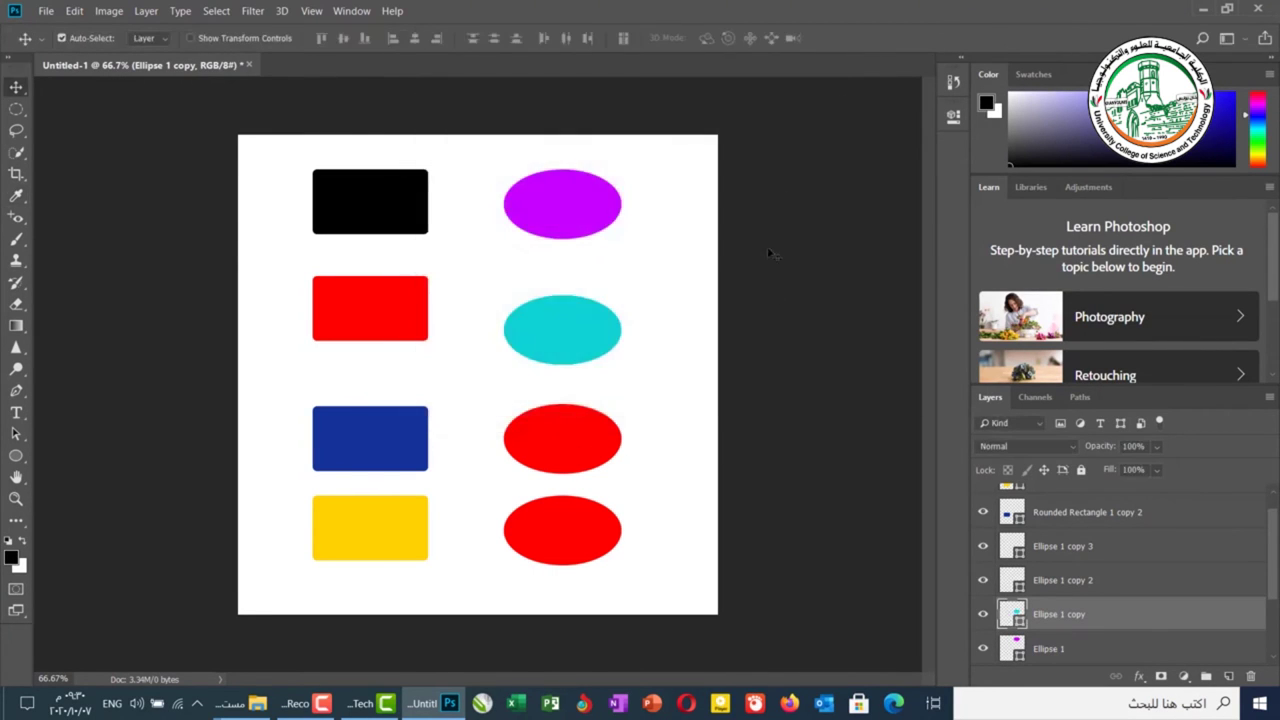
# Change the fill of the Ellipse 1 copy 3 layer, the lowest ellipse on the canvas, to dark maroon 4e1010
pyautogui.click(600, 436)
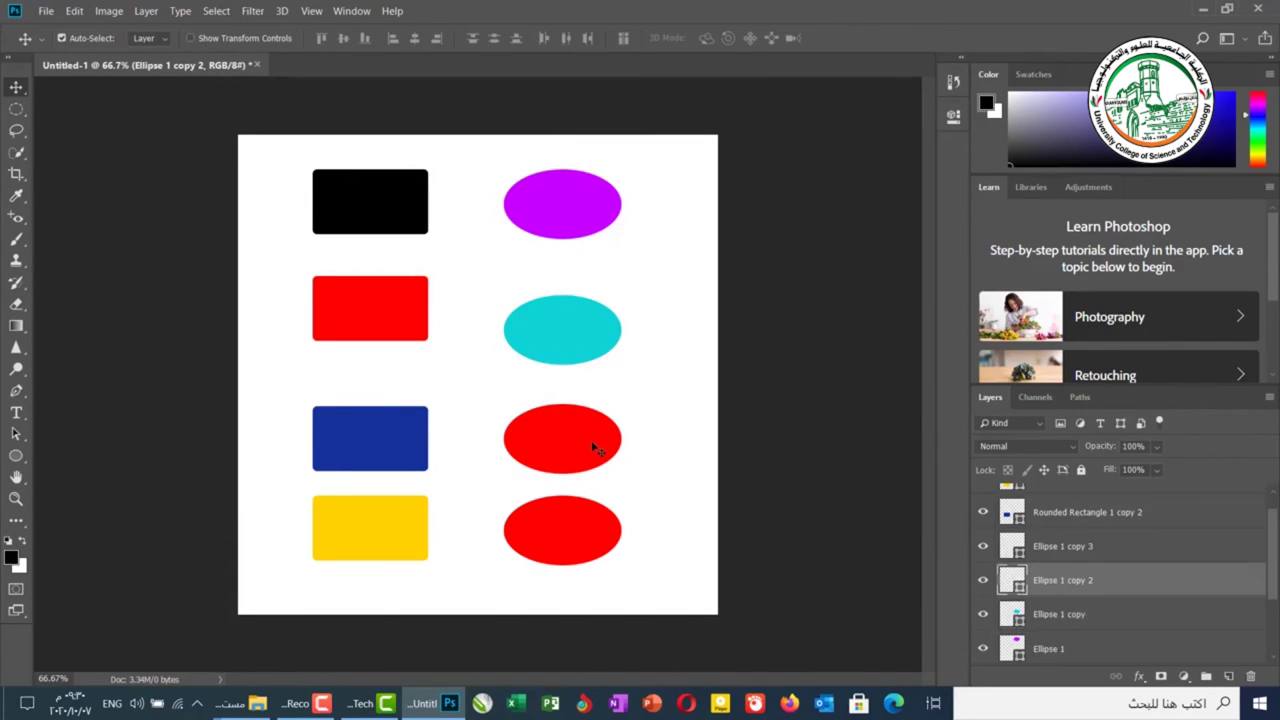
pyautogui.doubleClick(1068, 546)
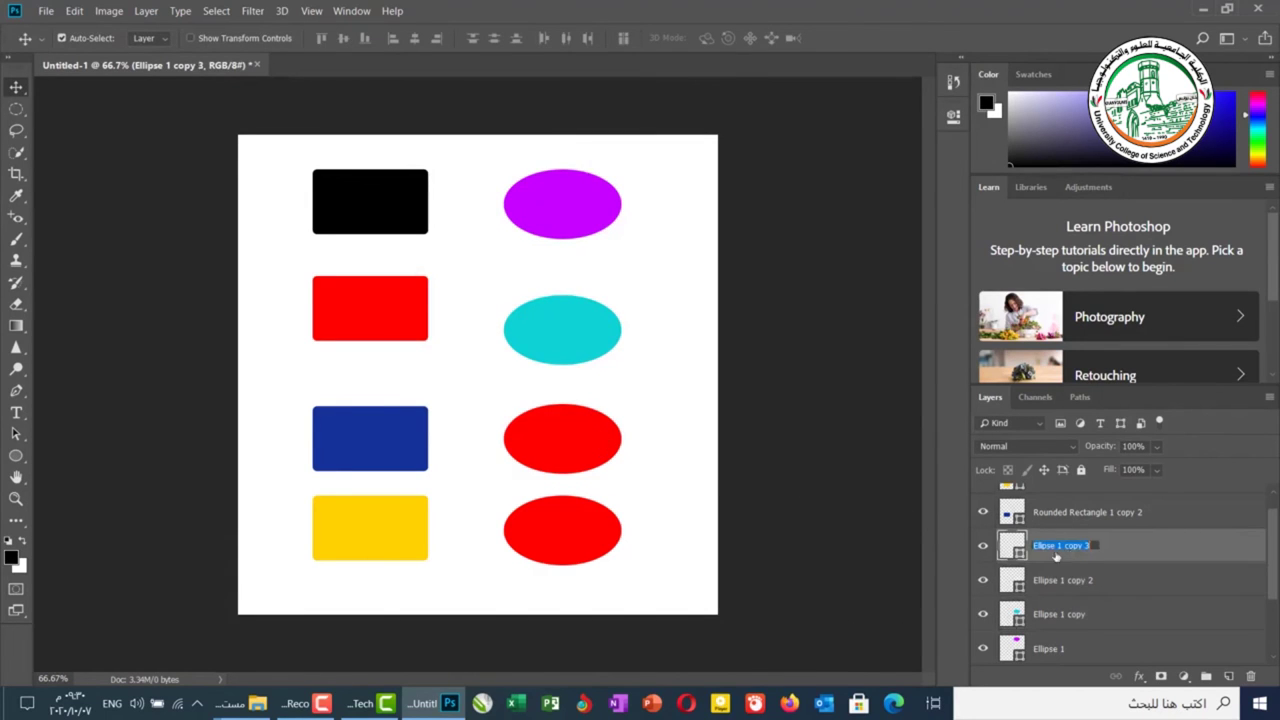
pyautogui.doubleClick(1013, 546)
pyautogui.click(588, 289)
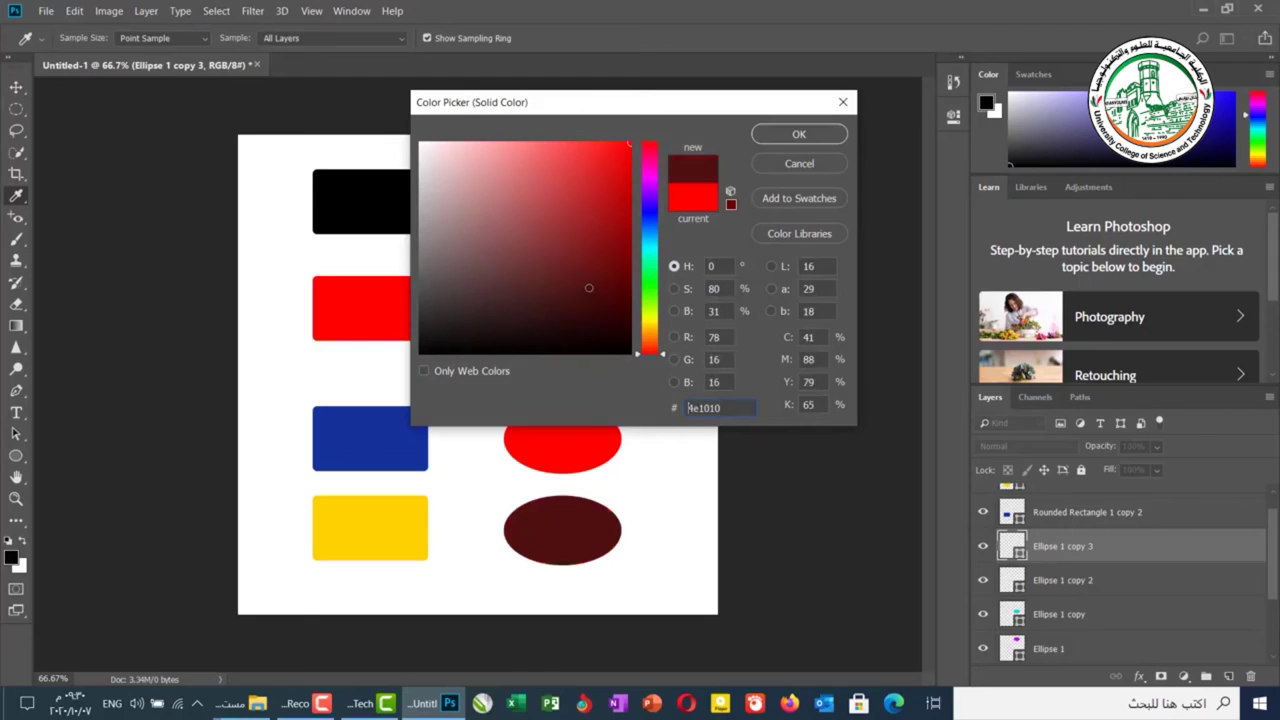
pyautogui.click(799, 135)
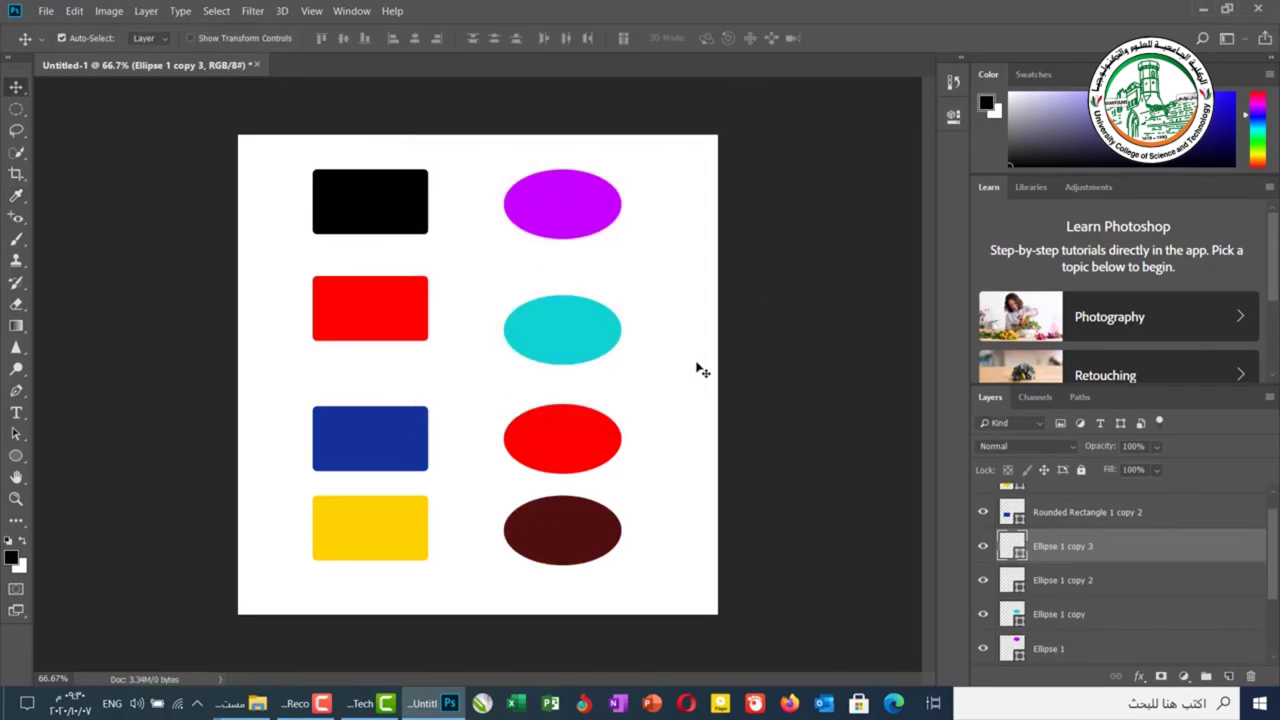
# Put the four ellipse layers into a new group, and expand it briefly to check its contents
pyautogui.click(586, 436)
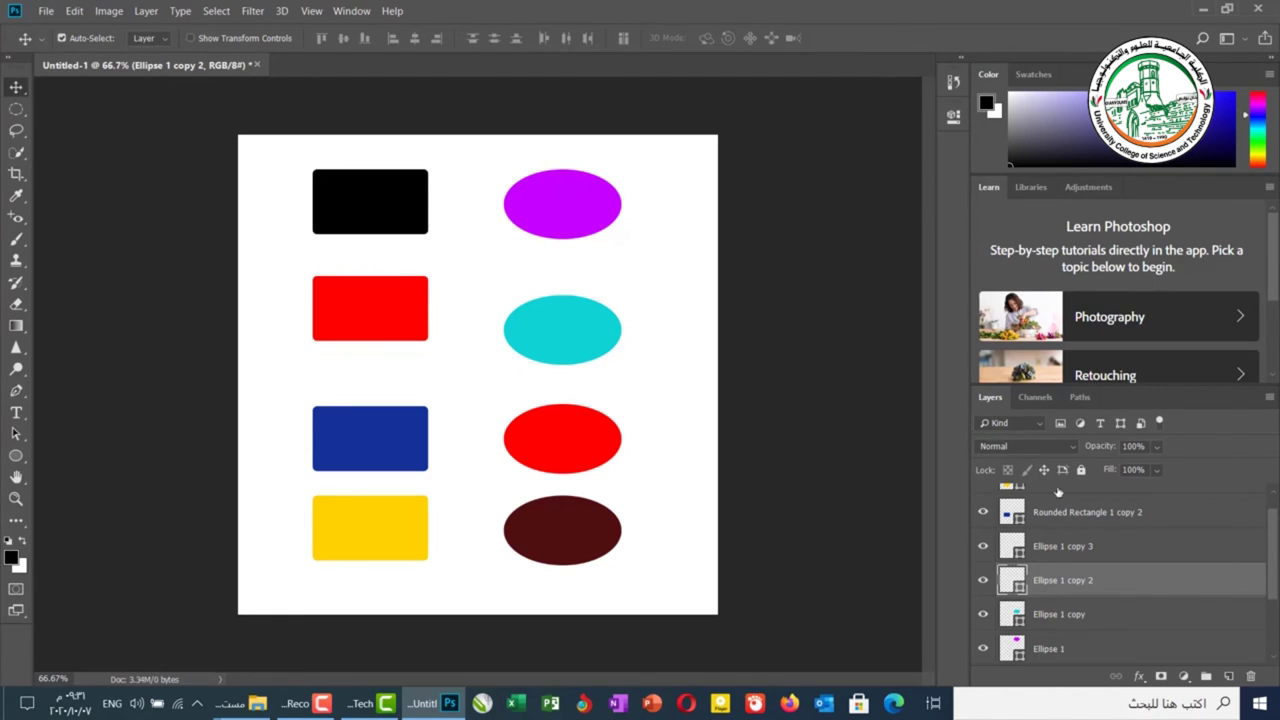
pyautogui.scroll(-2, 1073, 520)
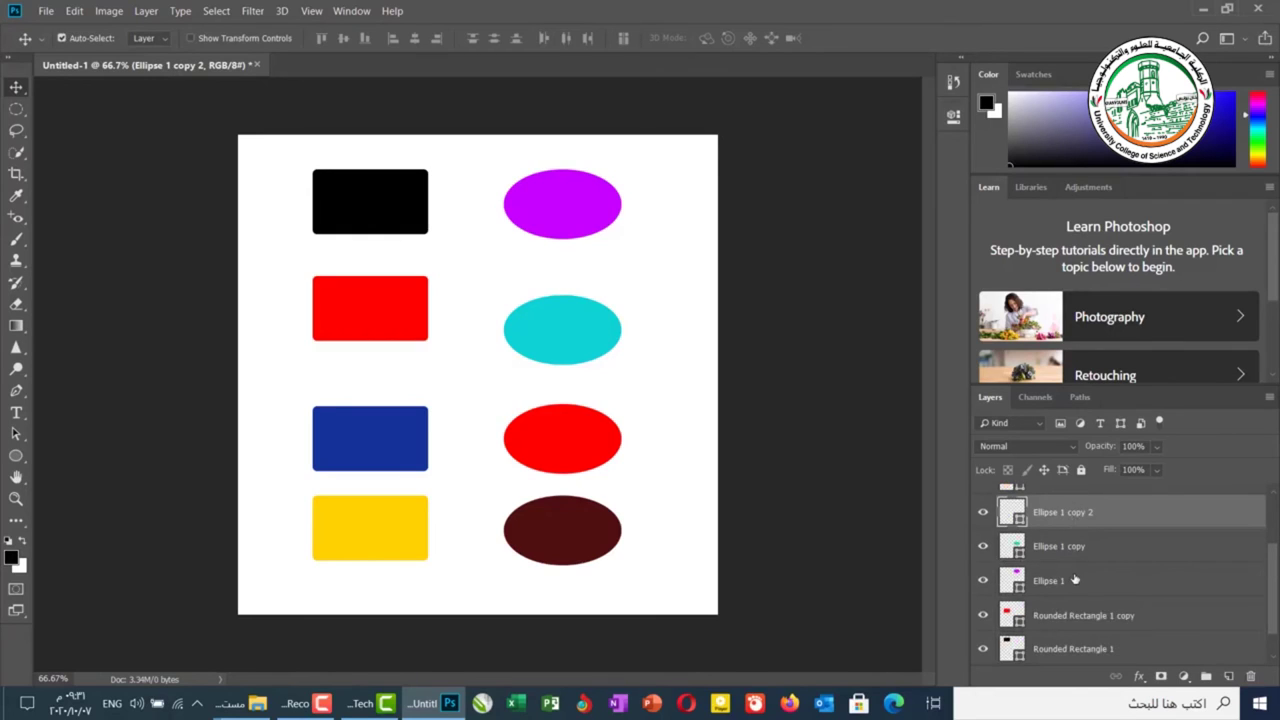
pyautogui.scroll(1, 1075, 578)
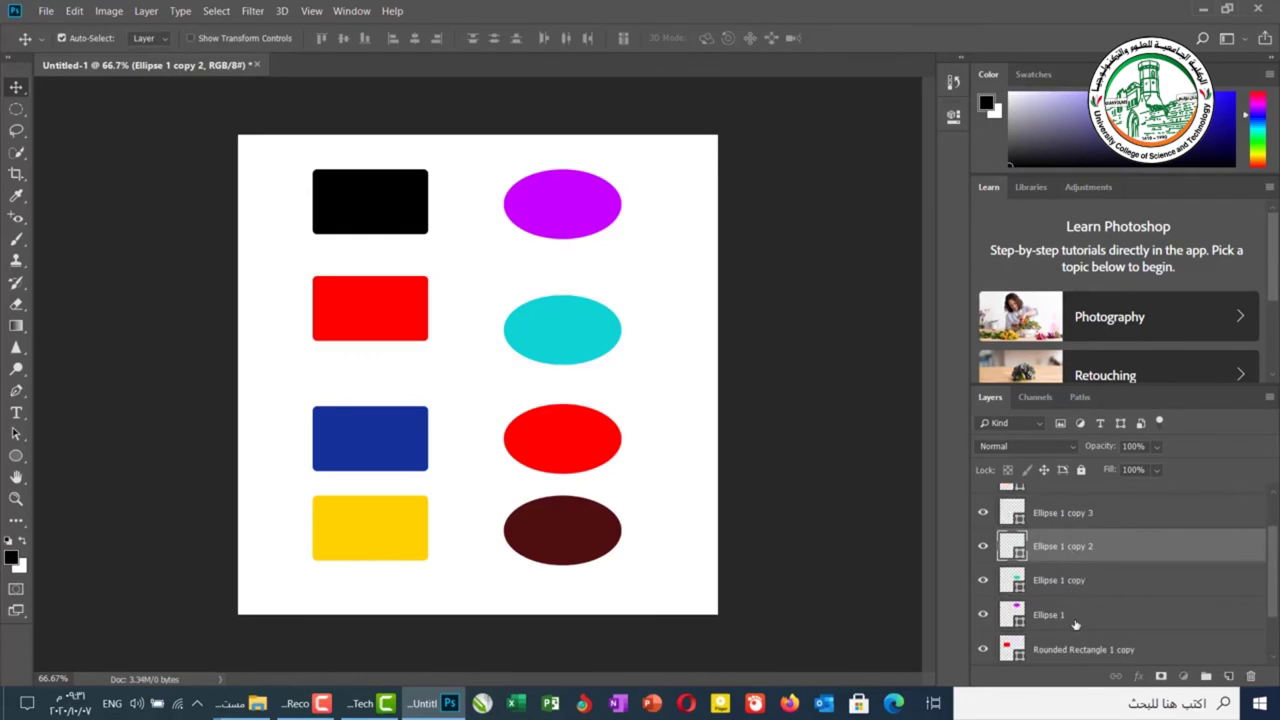
pyautogui.click(1075, 625)
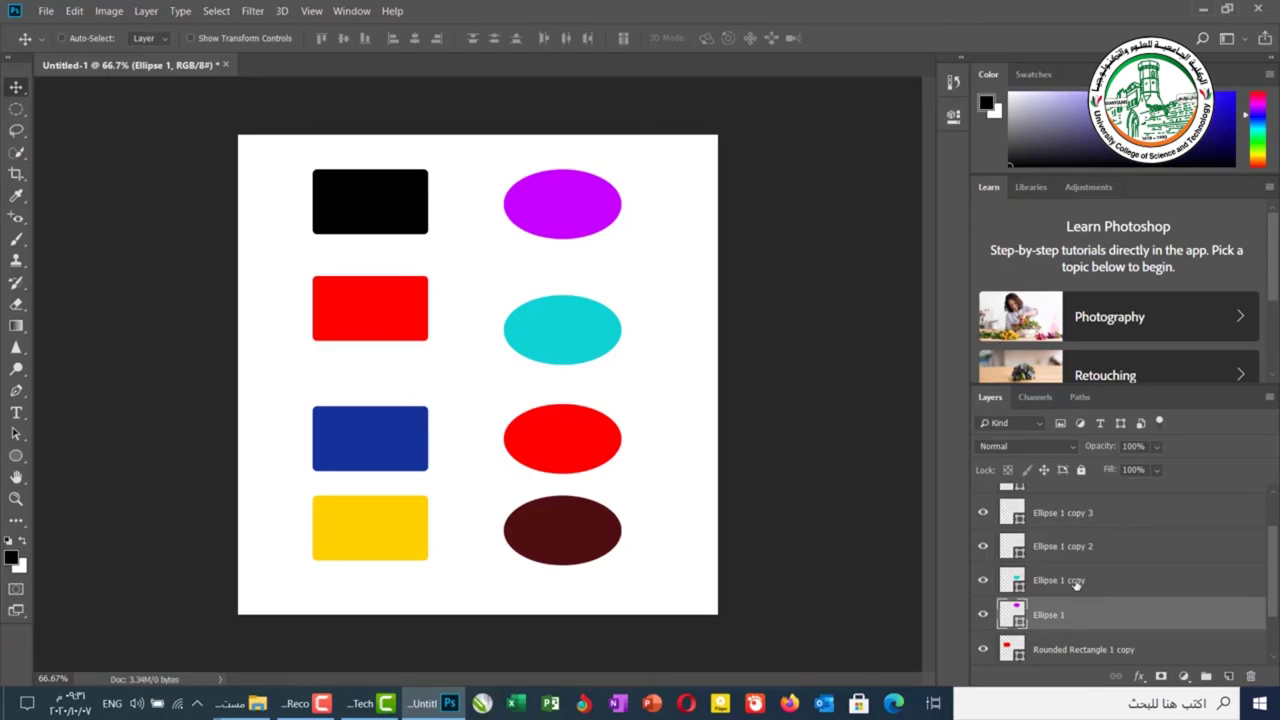
pyautogui.keyDown('shift'); pyautogui.click(1075, 585); pyautogui.keyUp('shift')
pyautogui.keyDown('shift'); pyautogui.click(1076, 548); pyautogui.keyUp('shift')
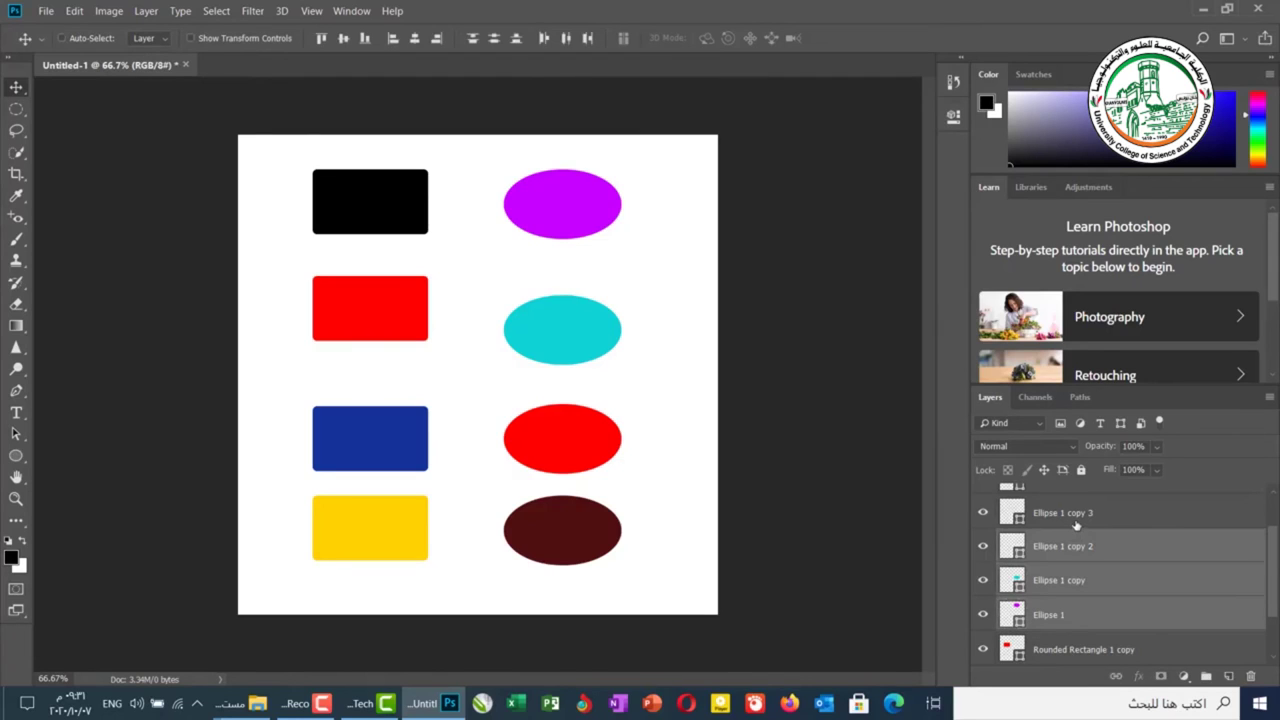
pyautogui.keyDown('shift'); pyautogui.click(1076, 516); pyautogui.keyUp('shift')
pyautogui.scroll(1, 1077, 528)
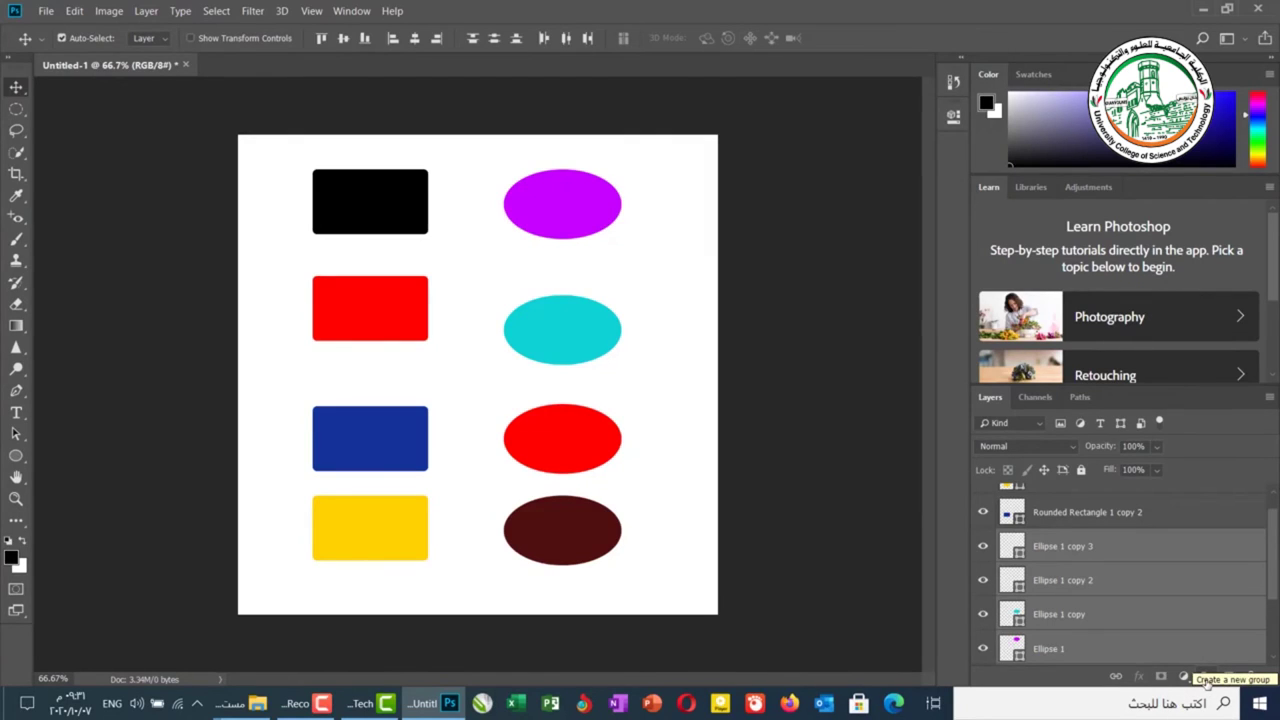
pyautogui.click(1206, 678)
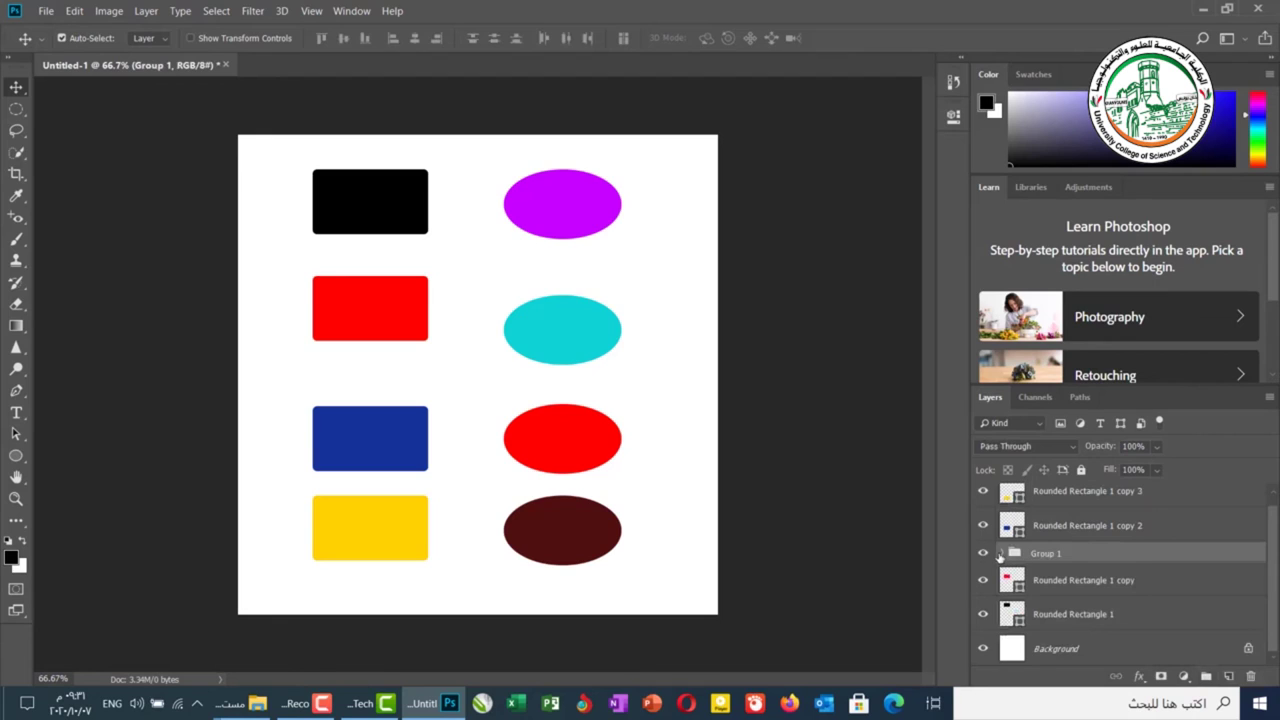
pyautogui.click(1003, 553)
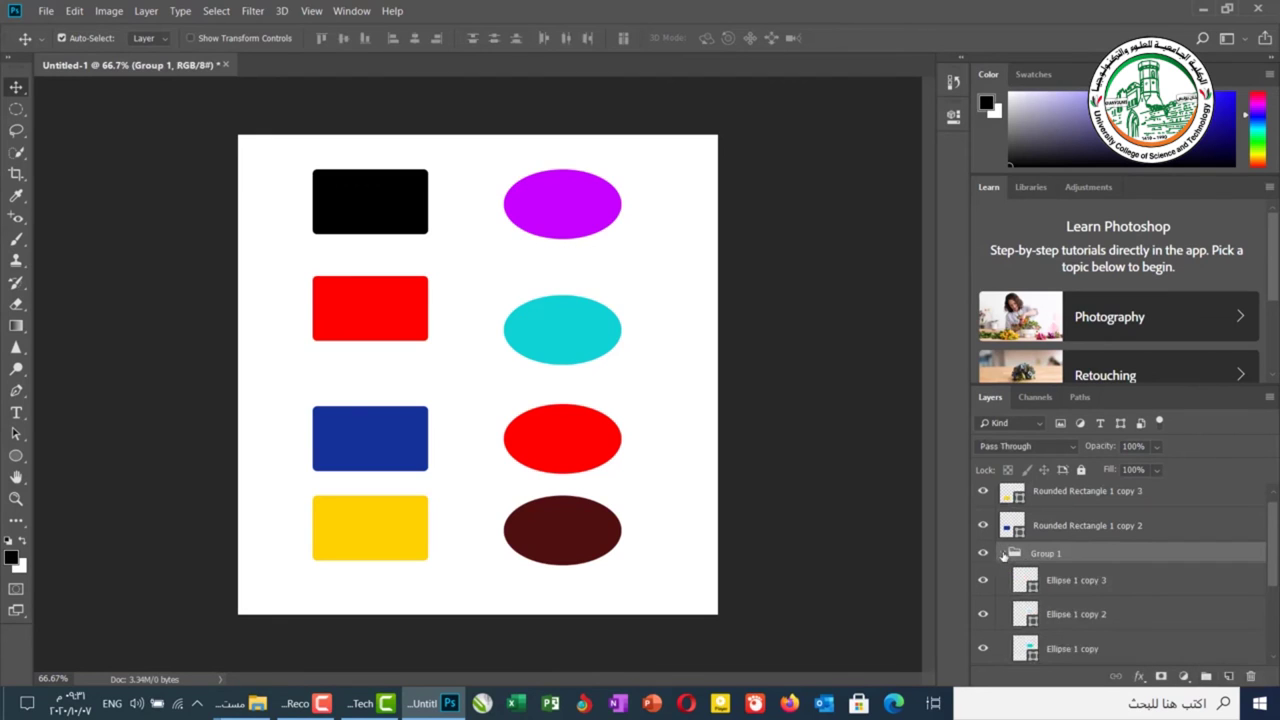
pyautogui.click(1003, 553)
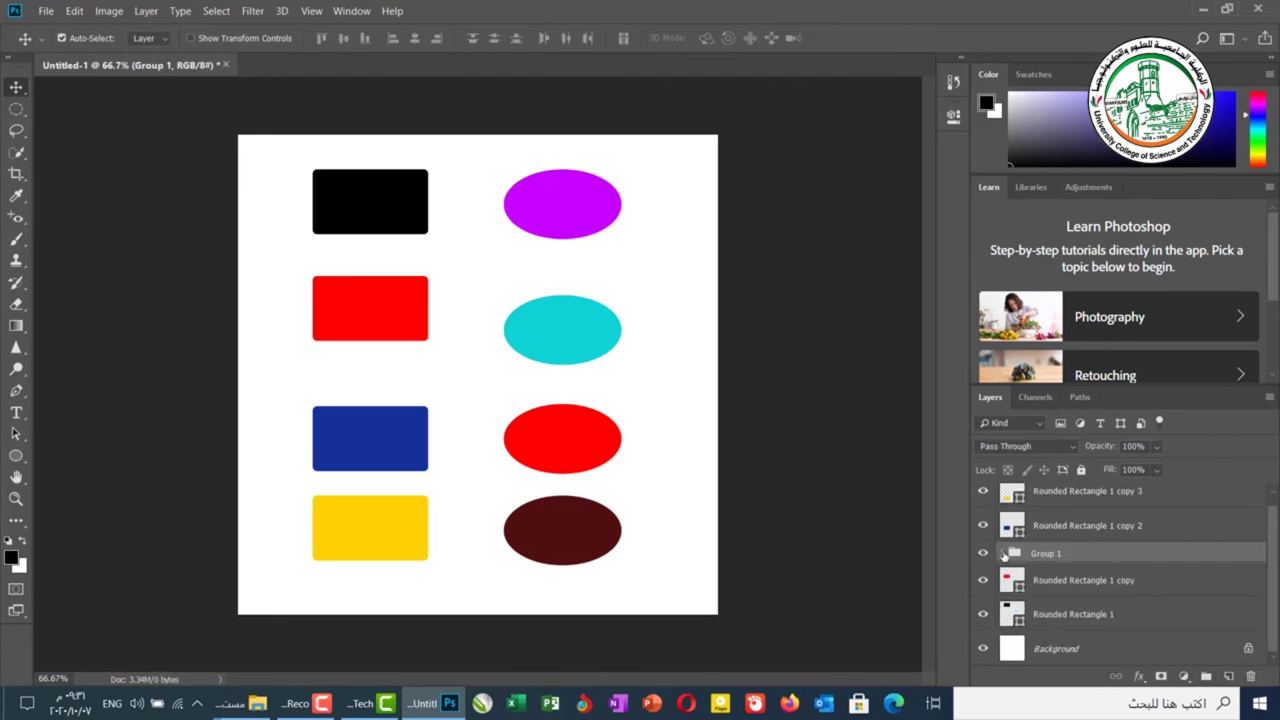
# Put the four rounded rectangle layers into a second group, and check the contents of both groups
pyautogui.click(1061, 613)
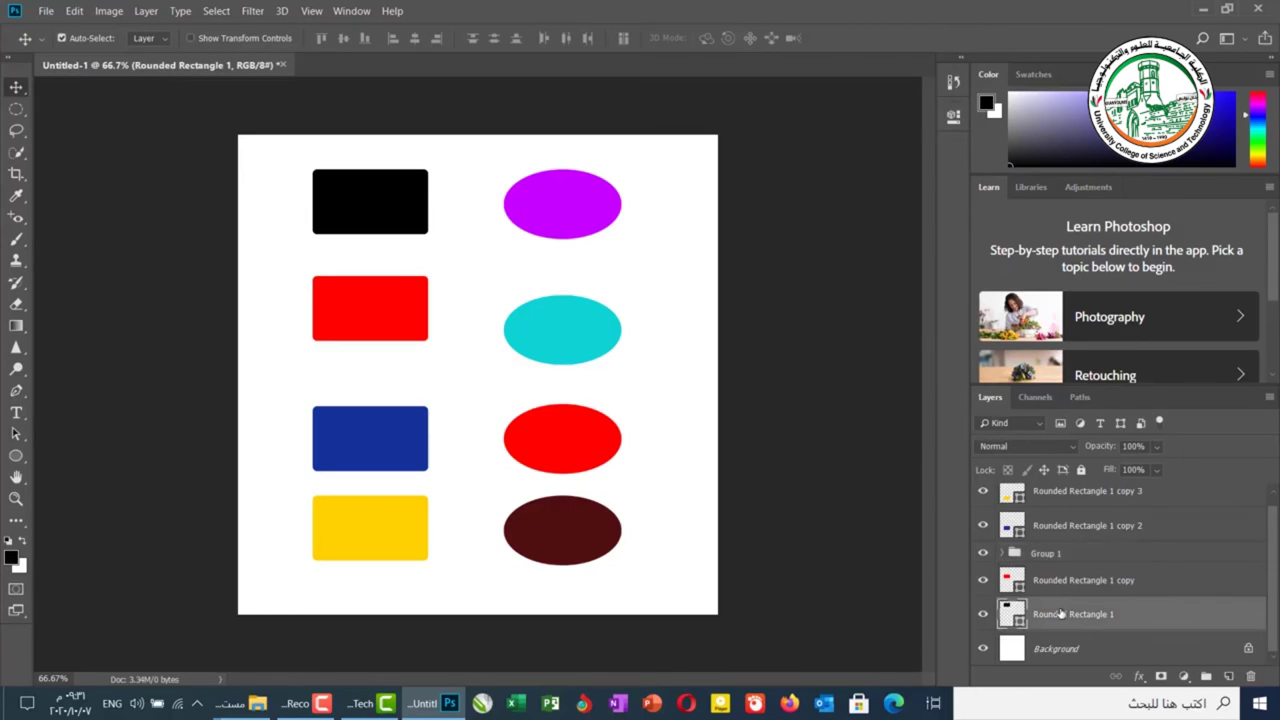
pyautogui.keyDown('ctrl'); pyautogui.click(1055, 580); pyautogui.keyUp('ctrl')
pyautogui.keyDown('ctrl'); pyautogui.click(1068, 522); pyautogui.keyUp('ctrl')
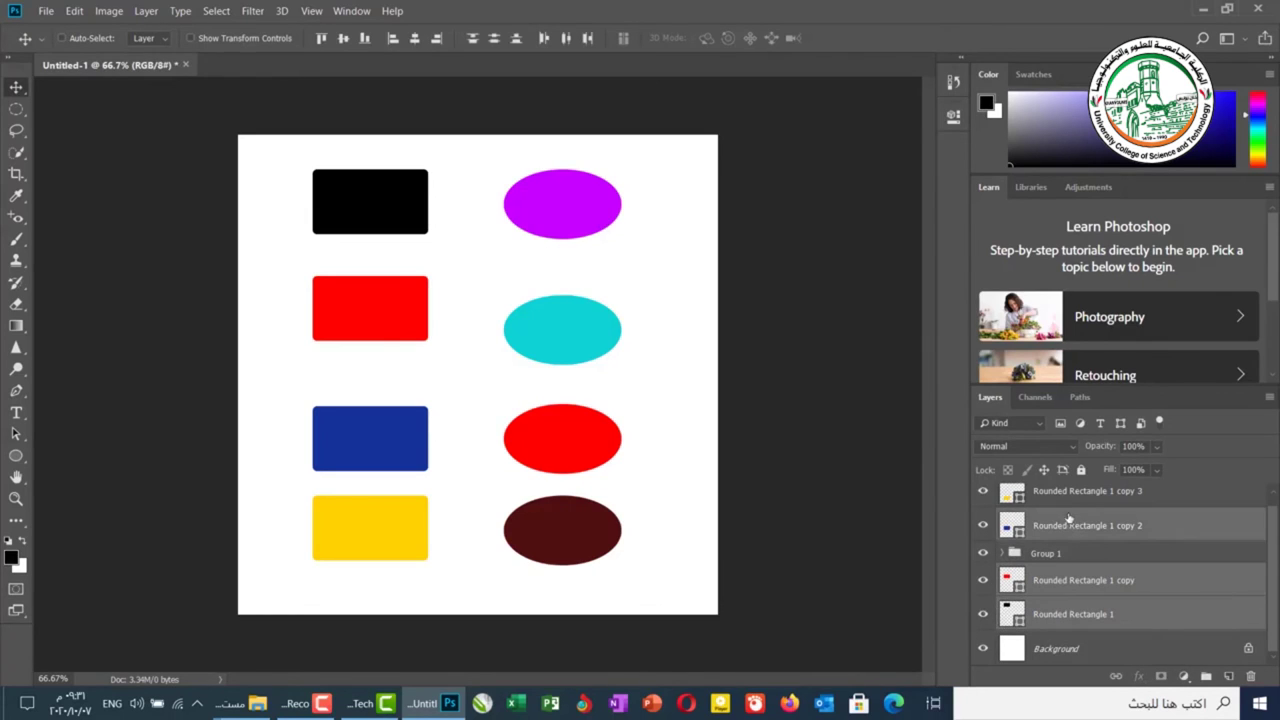
pyautogui.keyDown('ctrl'); pyautogui.click(1072, 494); pyautogui.keyUp('ctrl')
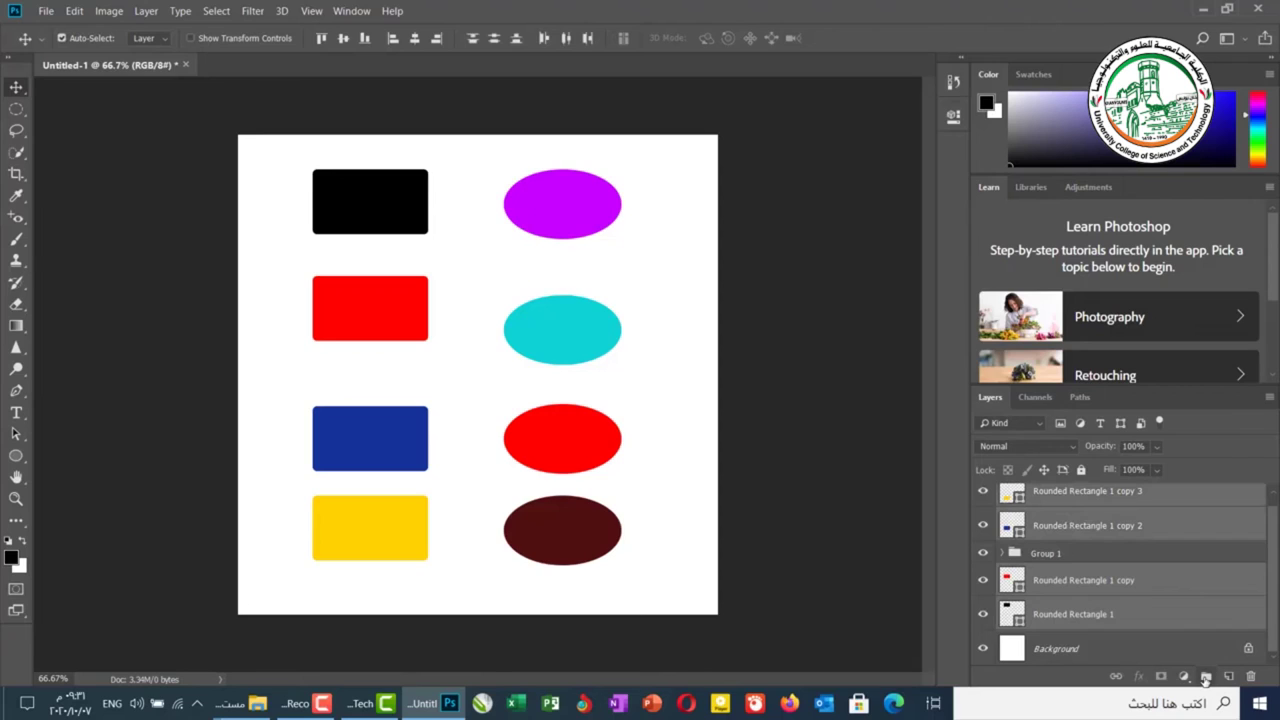
pyautogui.click(1206, 677)
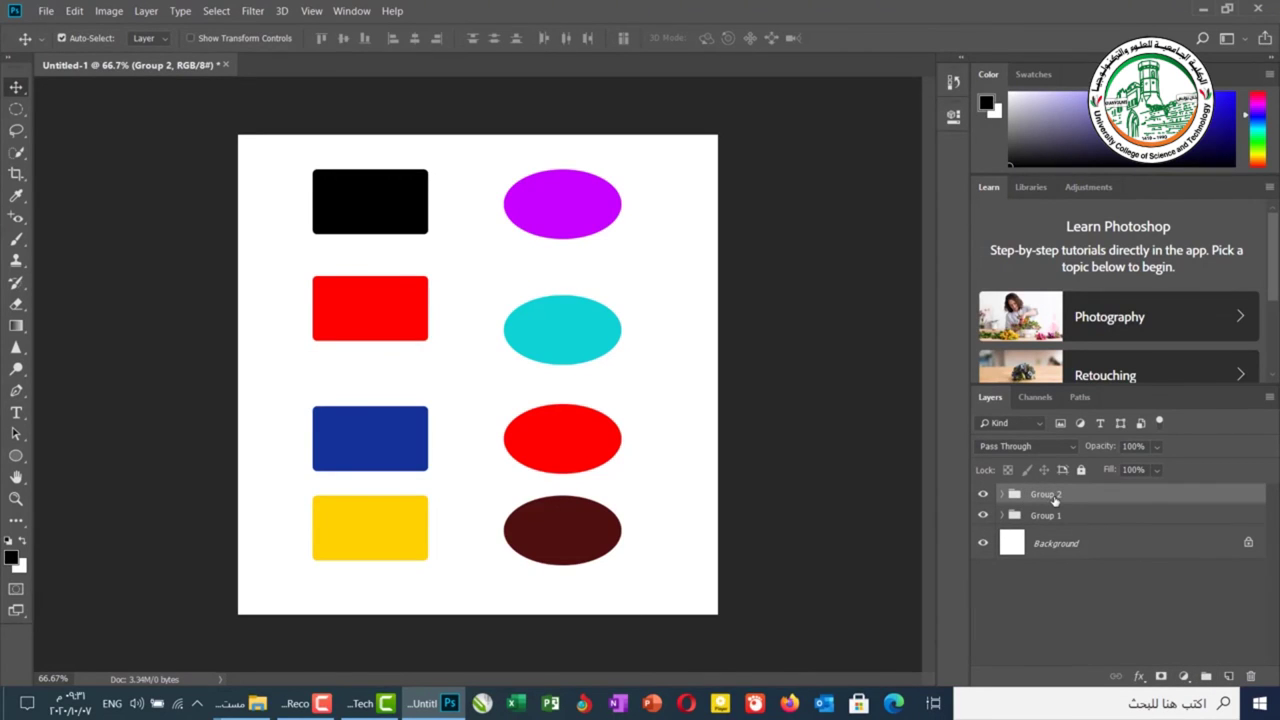
pyautogui.click(1003, 515)
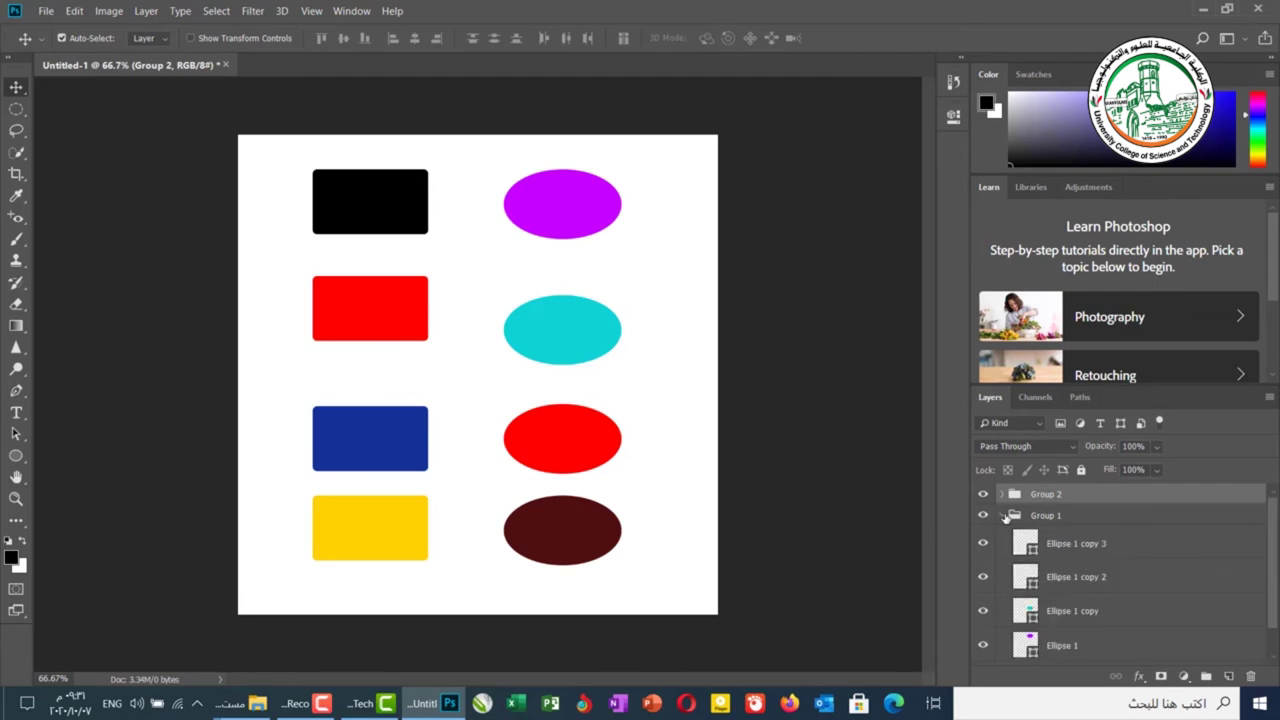
pyautogui.click(1004, 515)
pyautogui.click(1004, 494)
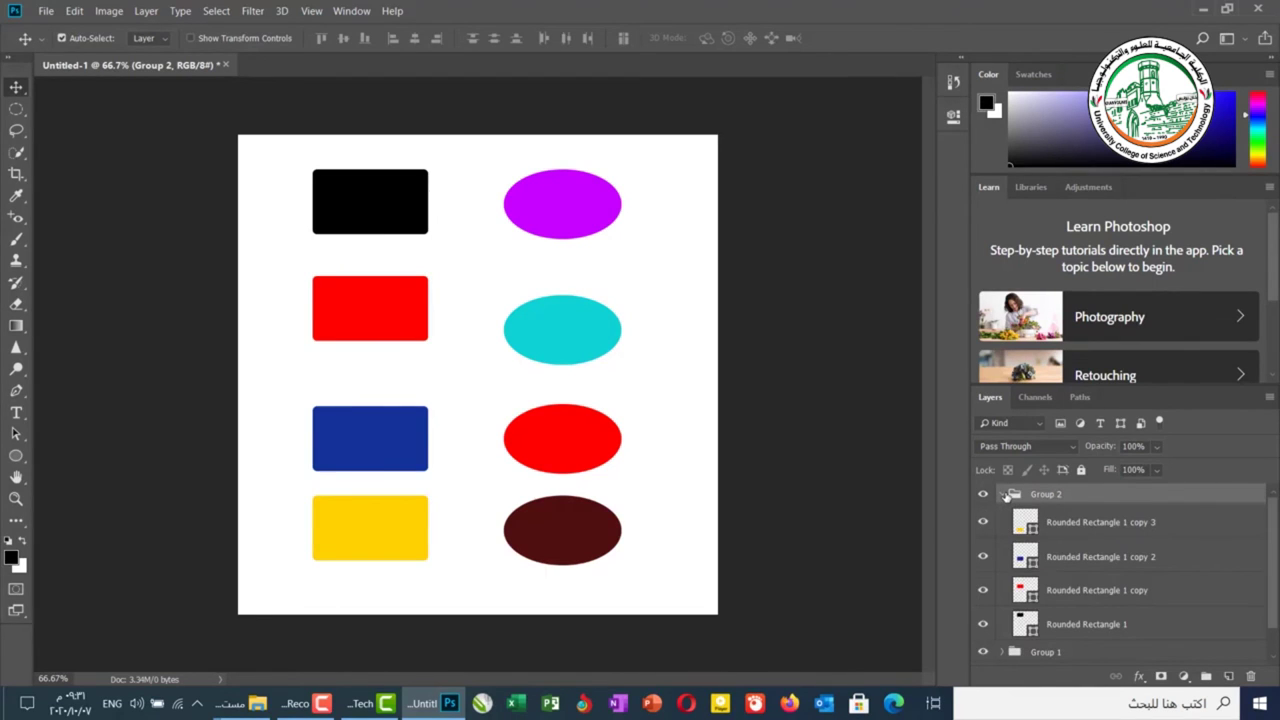
pyautogui.click(1005, 495)
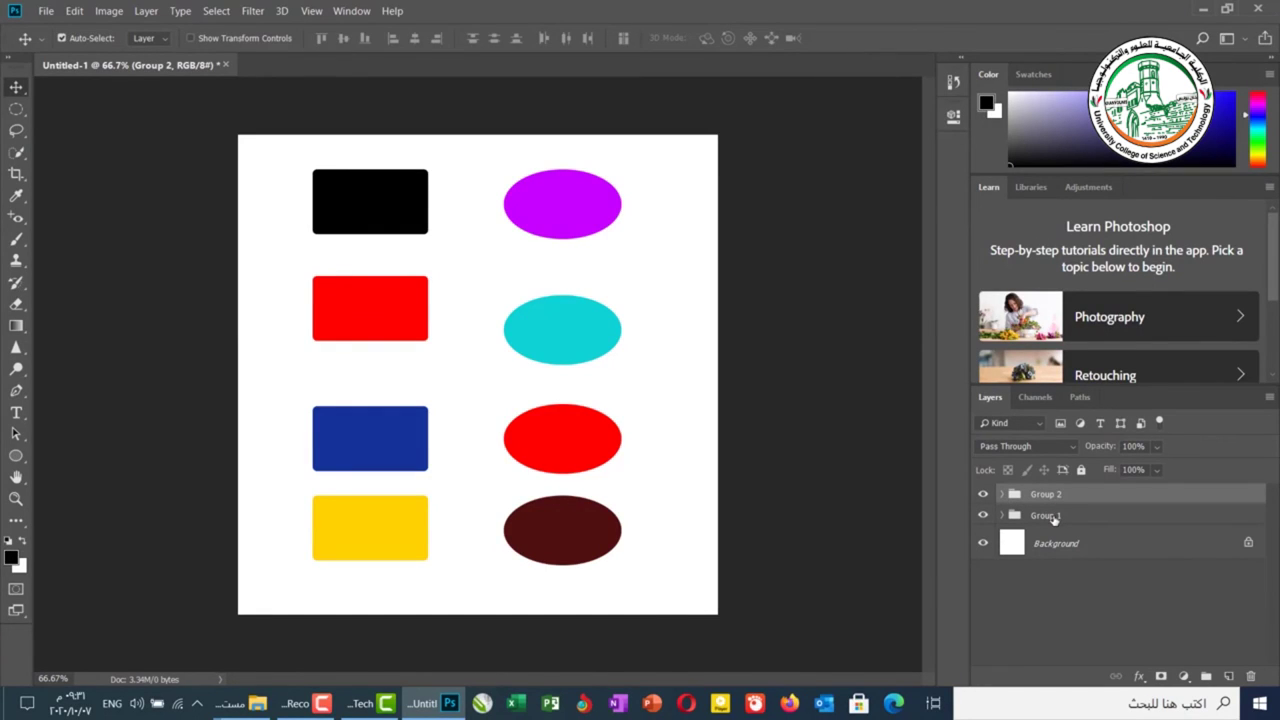
# Rename Group 1, the group holding the ellipses, to دوائر
pyautogui.doubleClick(1053, 516)
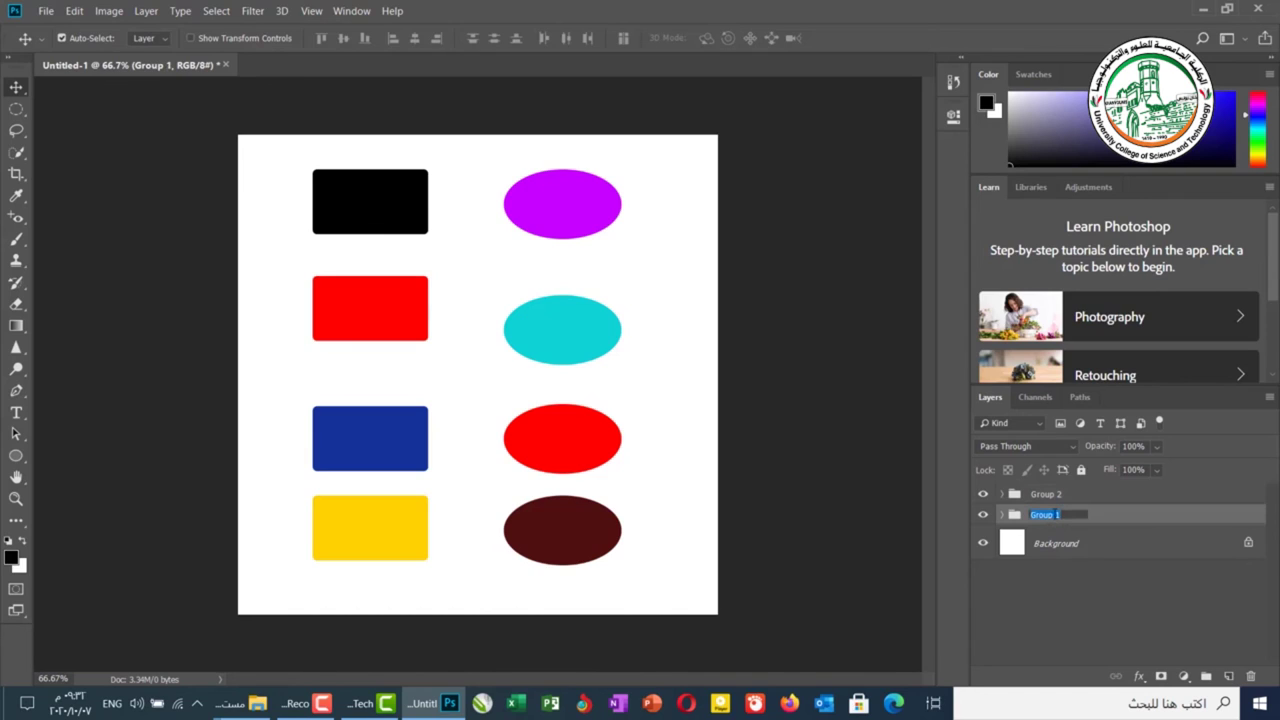
pyautogui.hotkey('alt', 'shift')
pyautogui.write('م')
pyautogui.press('Return')
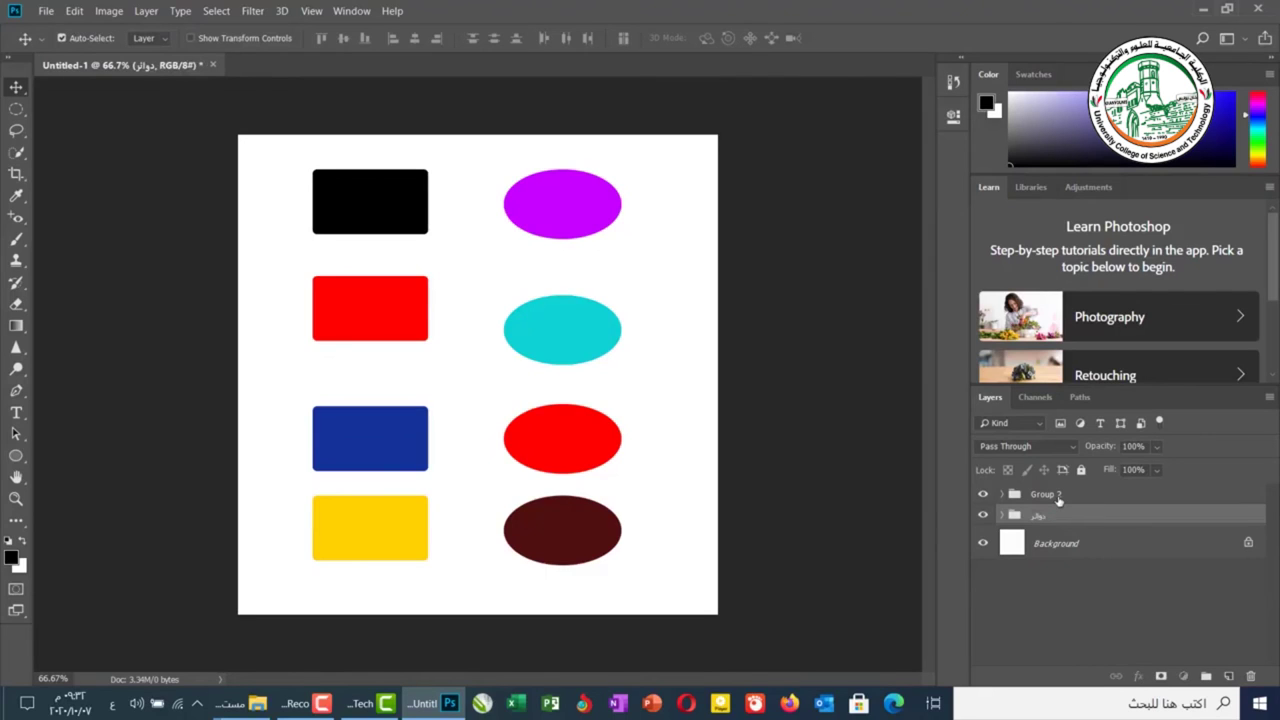
# Rename Group 2, the group holding the rounded rectangles, to مستطيلات
pyautogui.doubleClick(1059, 500)
pyautogui.write('م')
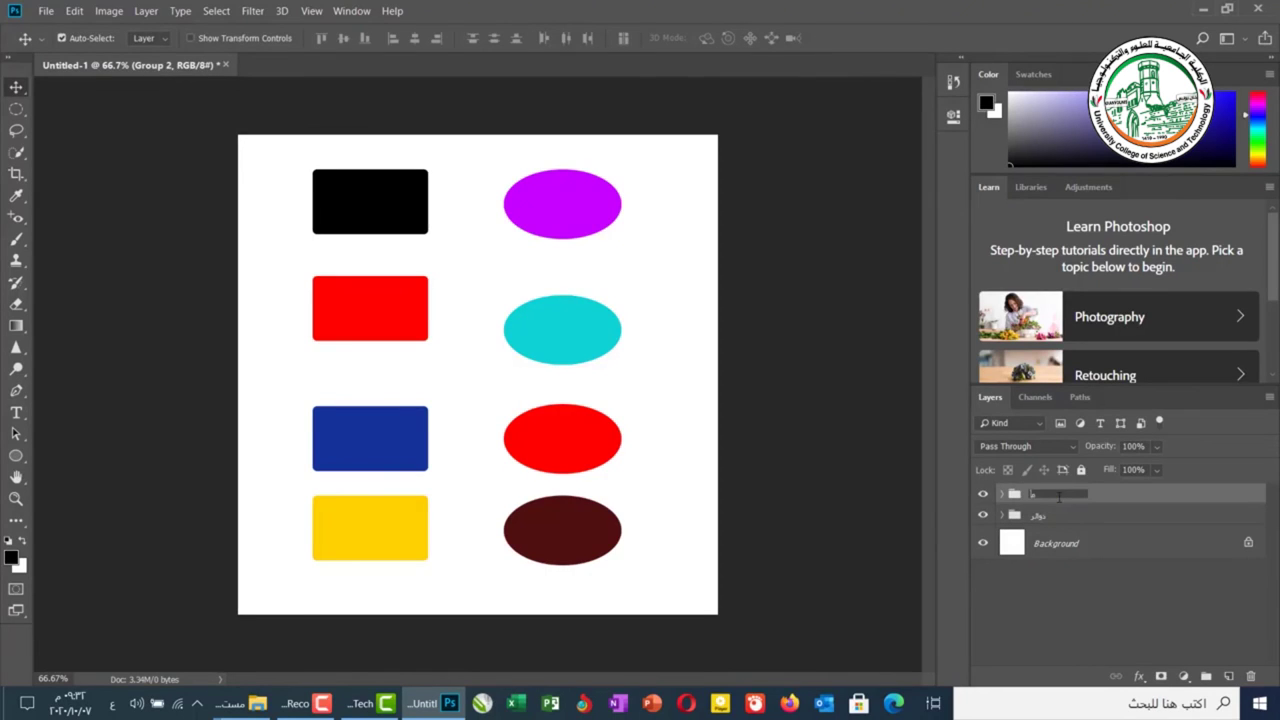
pyautogui.write('ستطيلات')
pyautogui.press('Return')
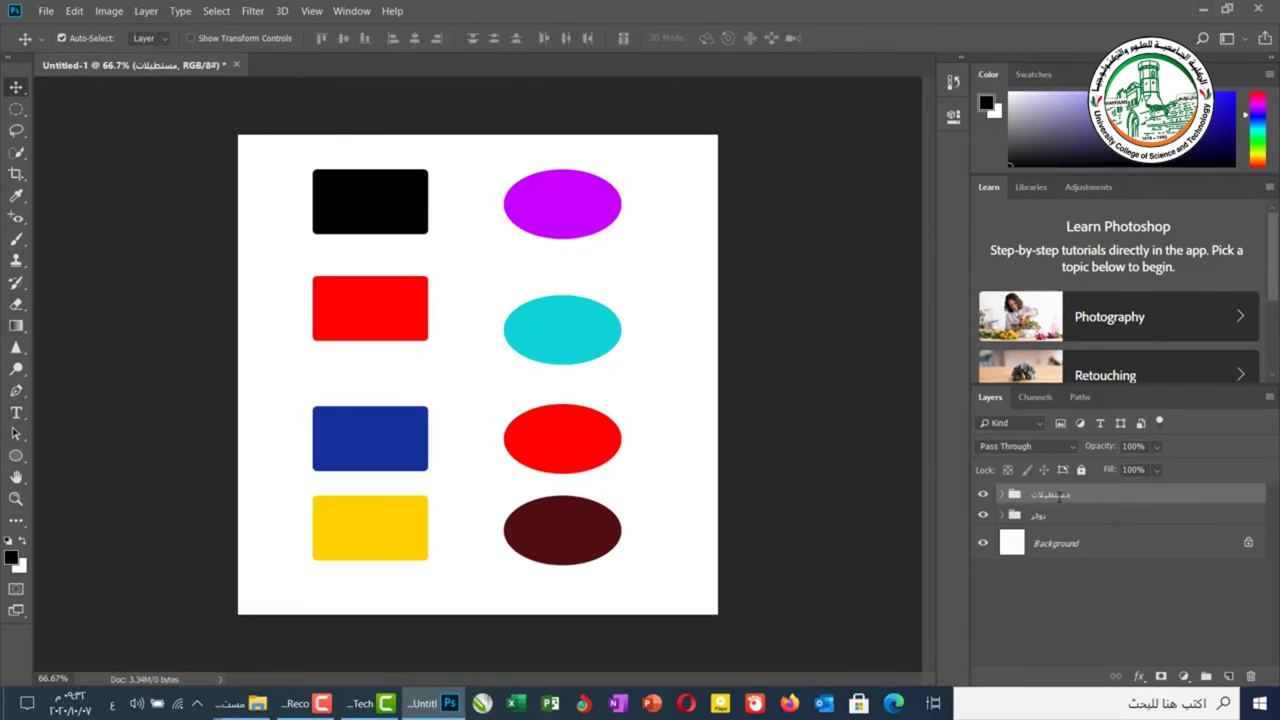
# Move the مستطيلات group below the دوائر group, and turn each group's visibility off and back on
pyautogui.hotkey('ctrl', '[')
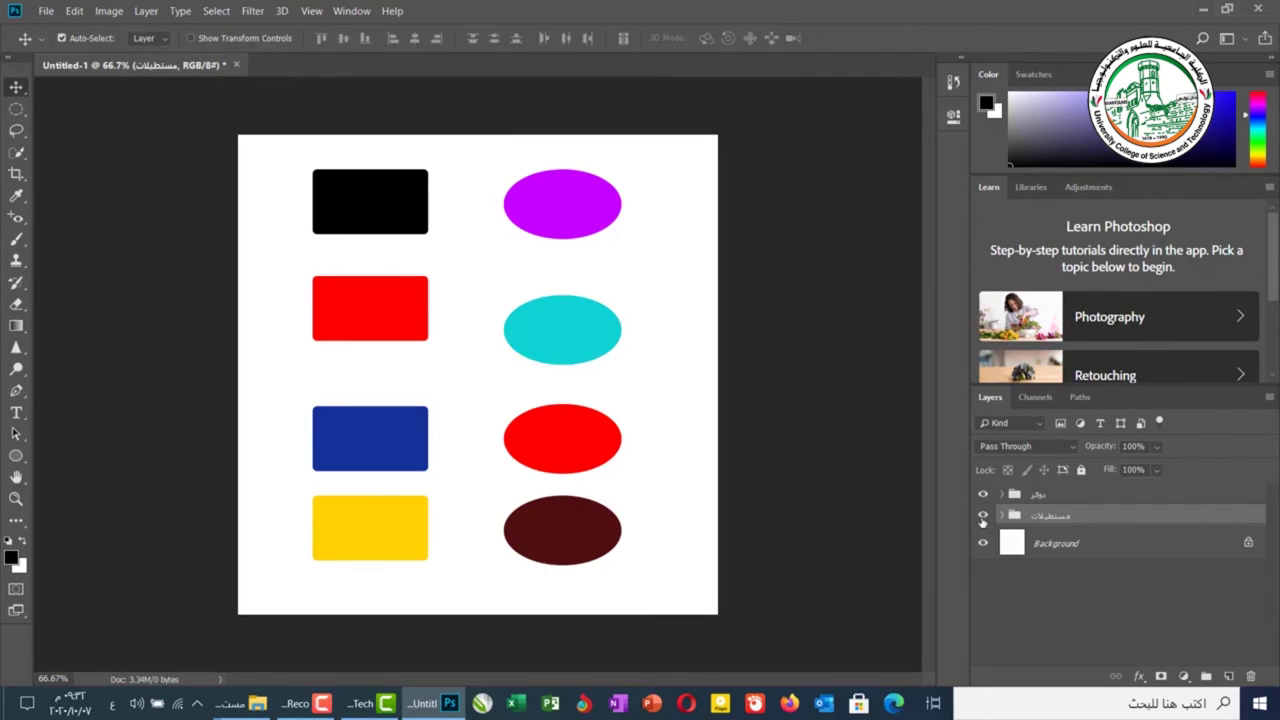
pyautogui.click(982, 518)
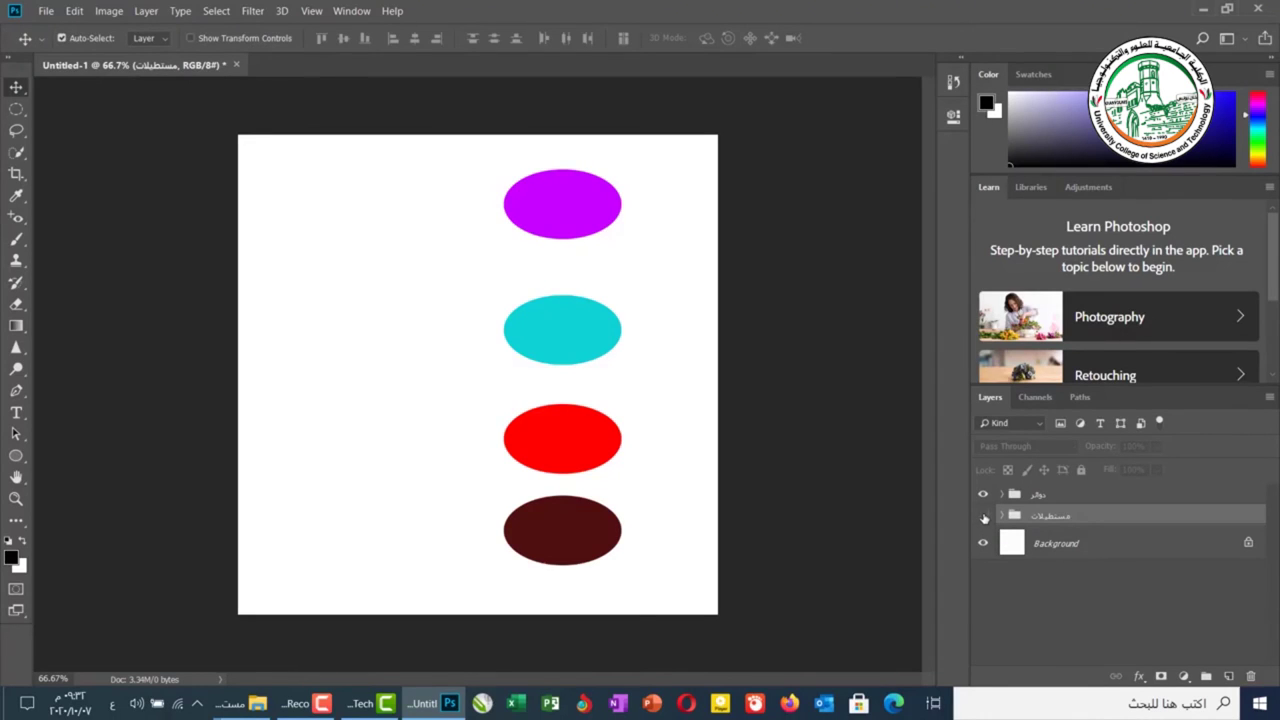
pyautogui.click(983, 516)
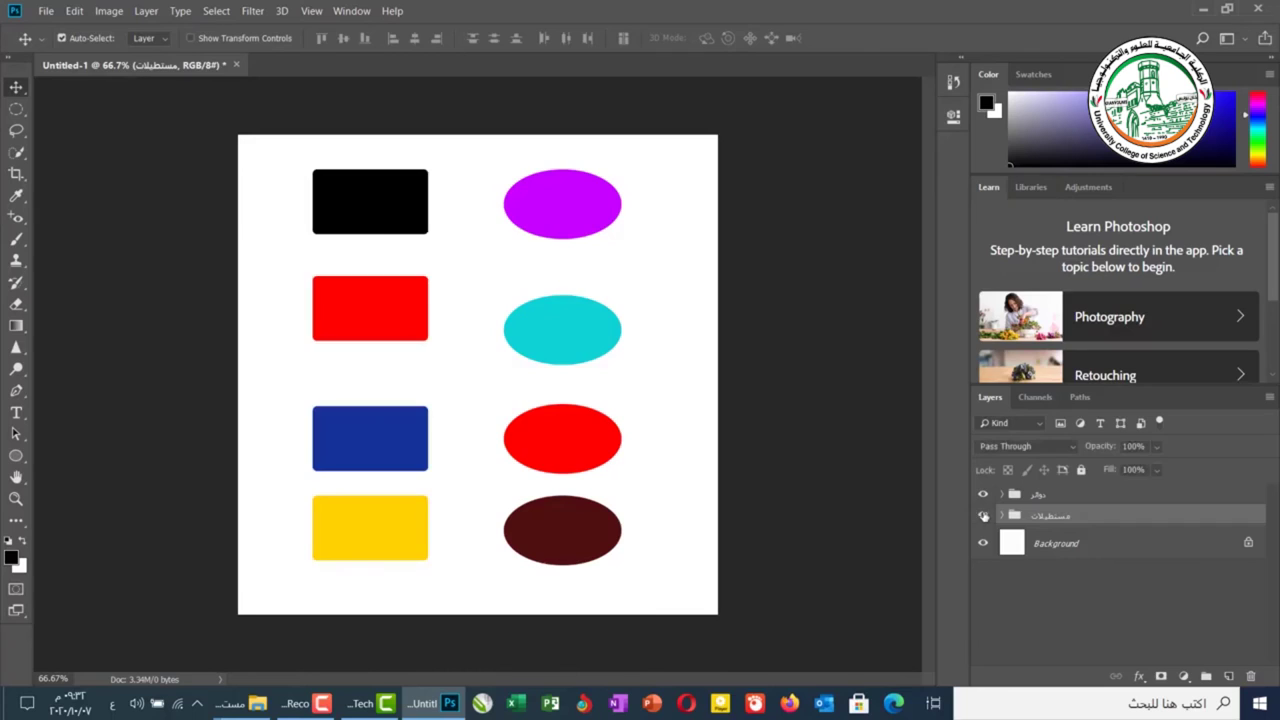
pyautogui.click(983, 494)
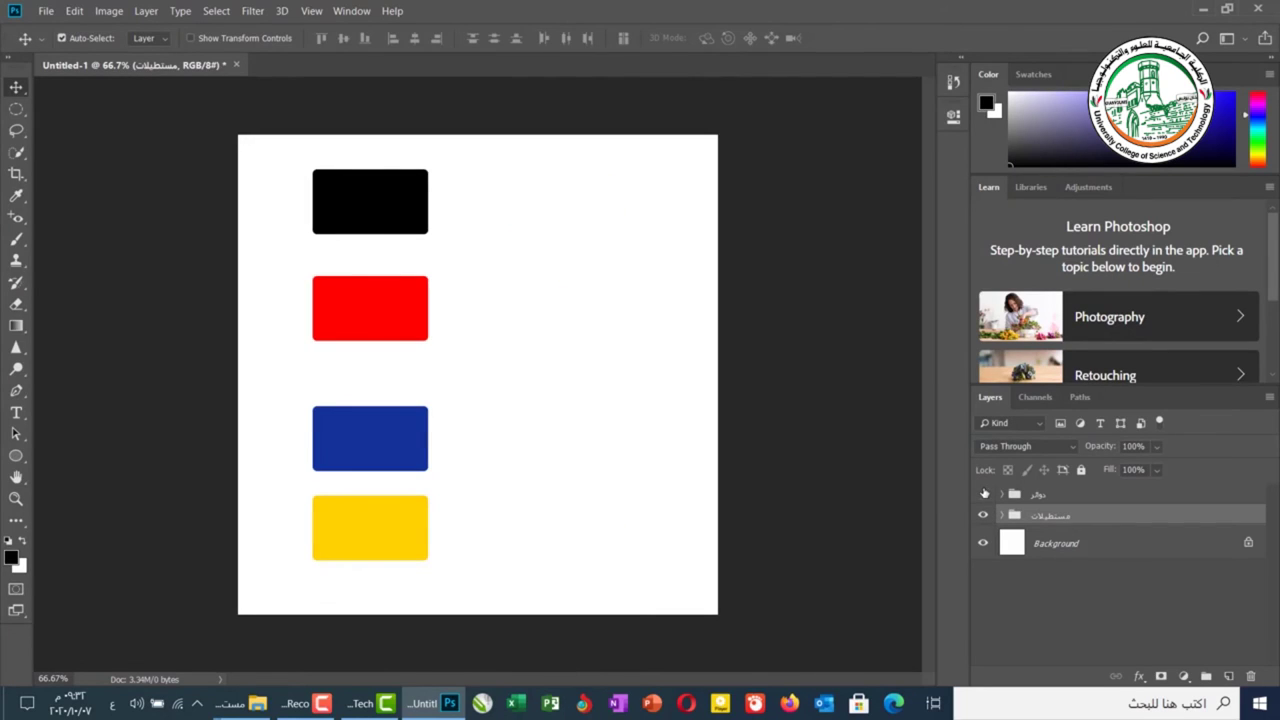
pyautogui.click(983, 494)
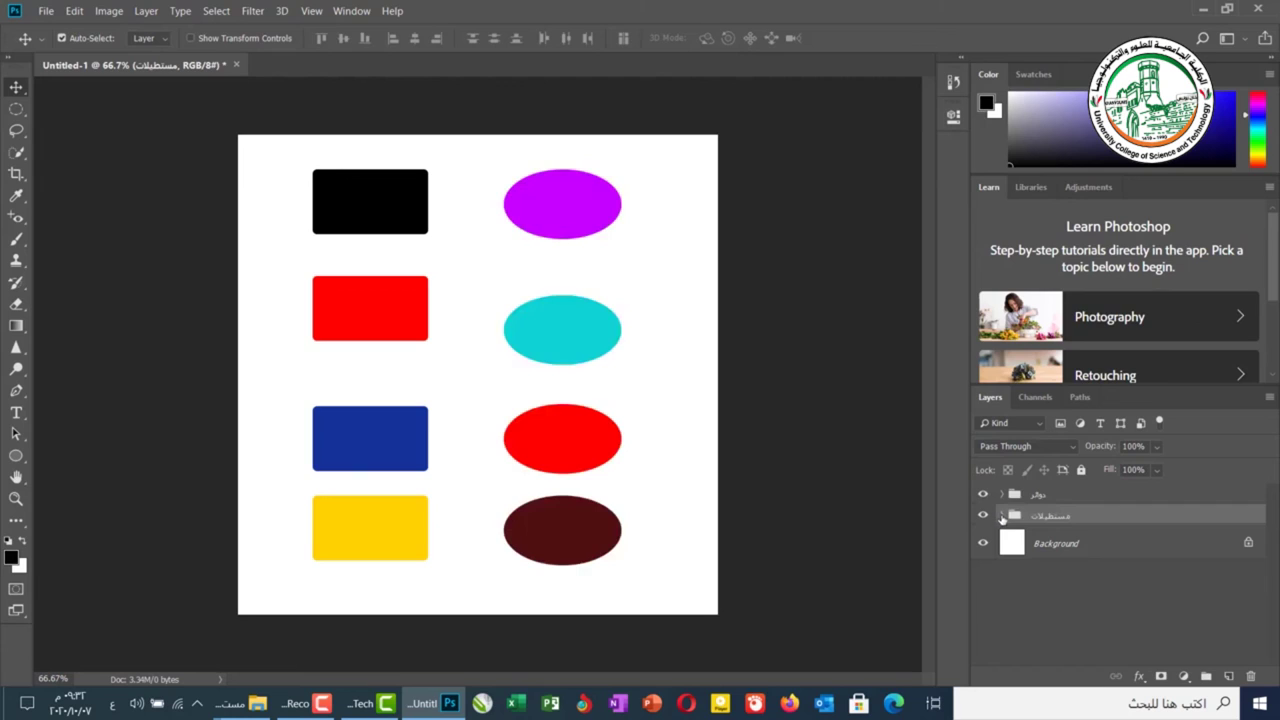
# Expand the مستطيلات group, hide and reshow Rounded Rectangle 1 copy 3 and copy 2, and collapse the group
pyautogui.click(1002, 516)
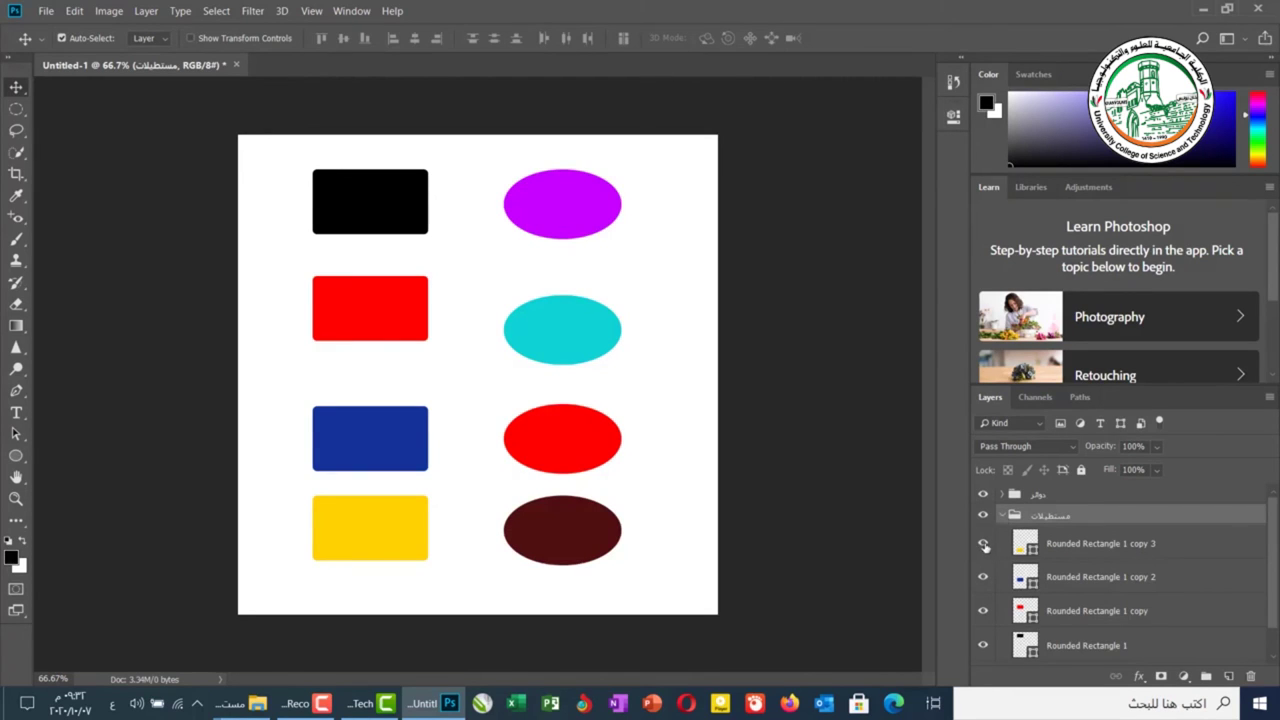
pyautogui.click(984, 544)
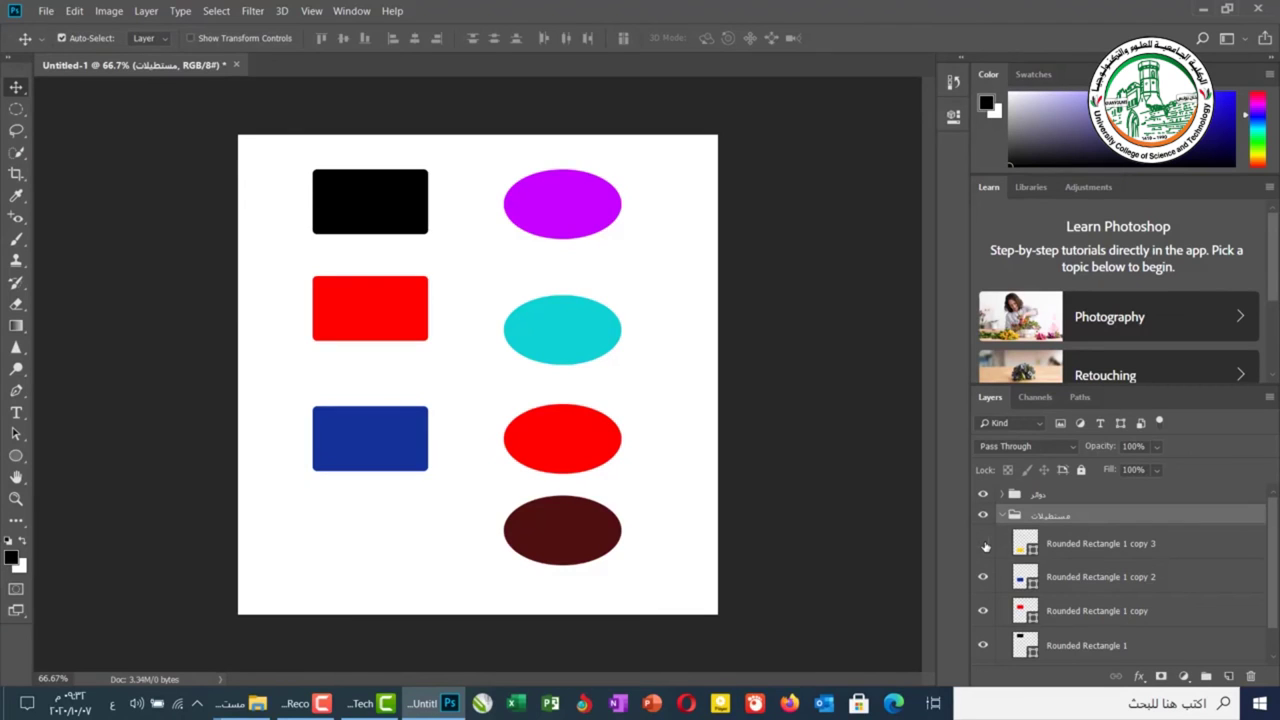
pyautogui.click(983, 577)
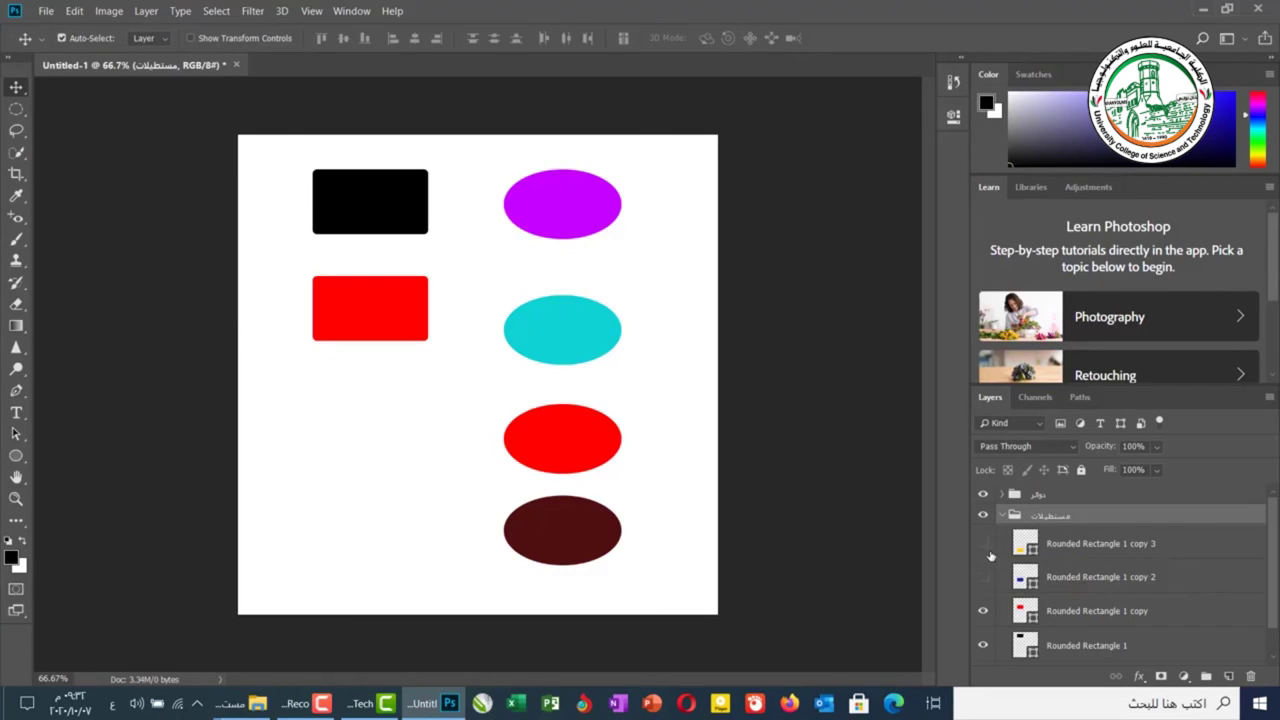
pyautogui.click(983, 544)
pyautogui.click(983, 577)
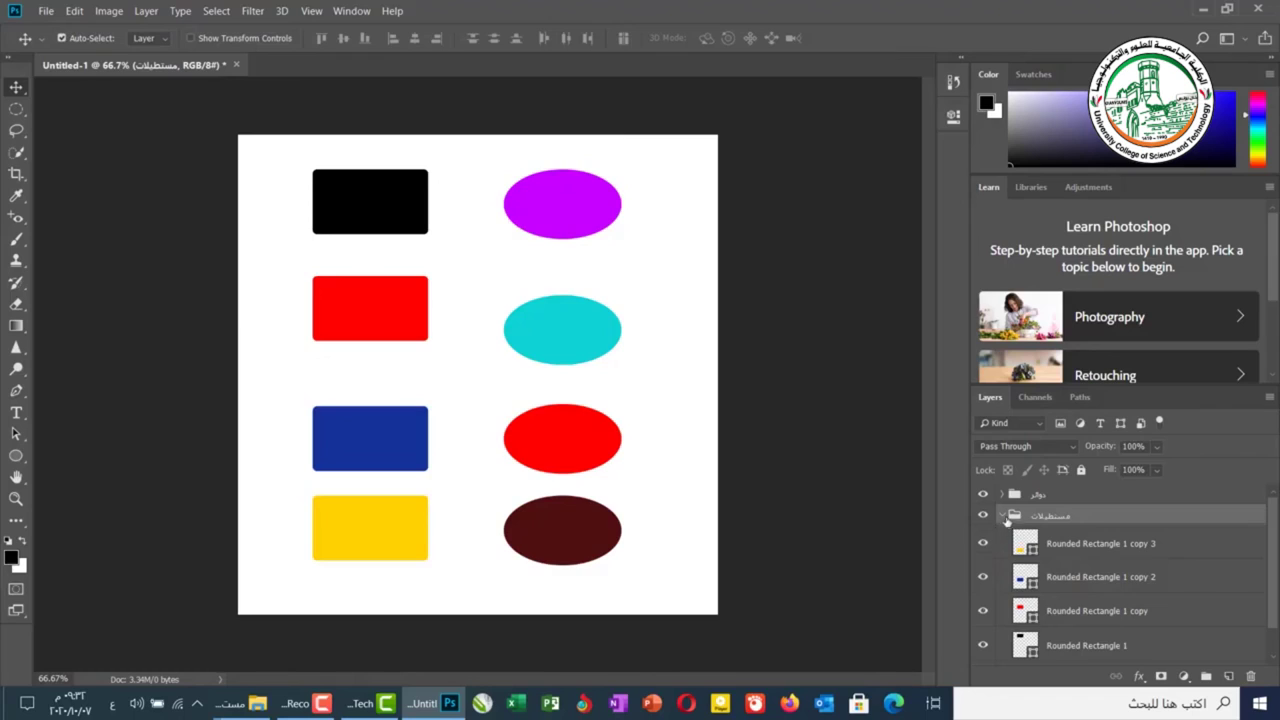
pyautogui.click(1003, 516)
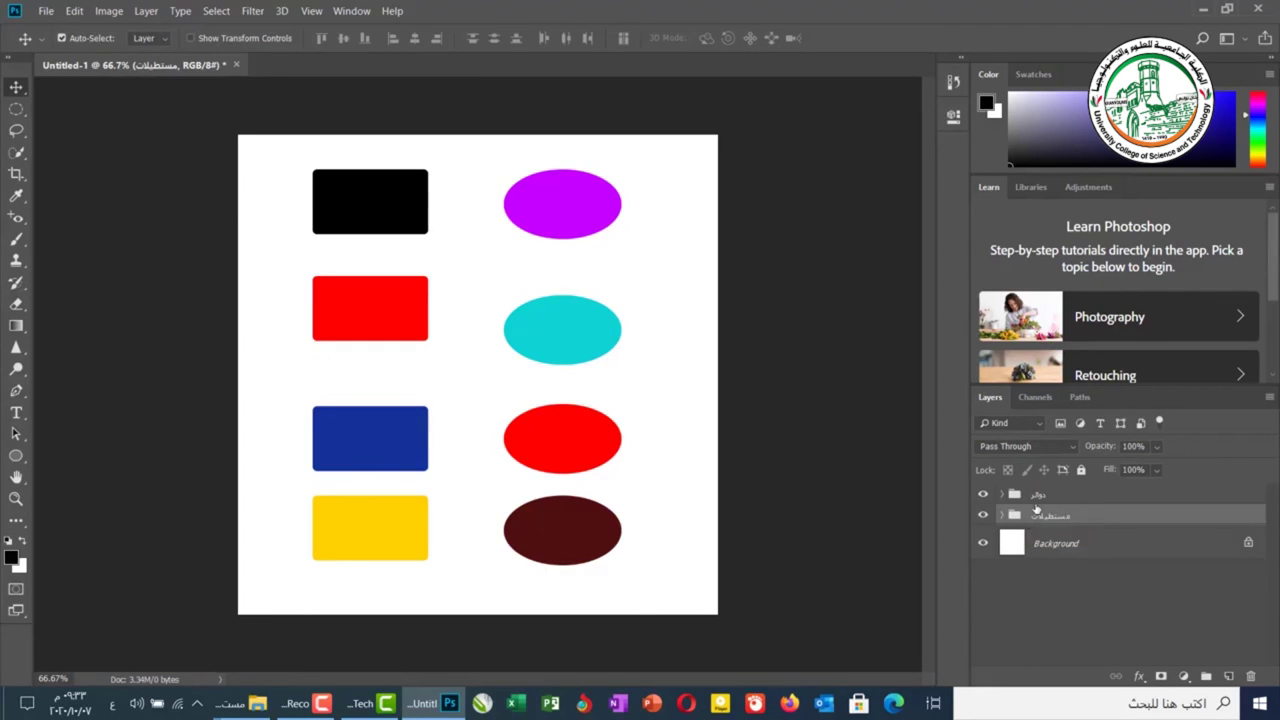
# Delete the مستطيلات group with its contents, and remove only the دوائر group while keeping its ellipse layers
pyautogui.moveTo(1041, 517); pyautogui.dragTo(1252, 678)
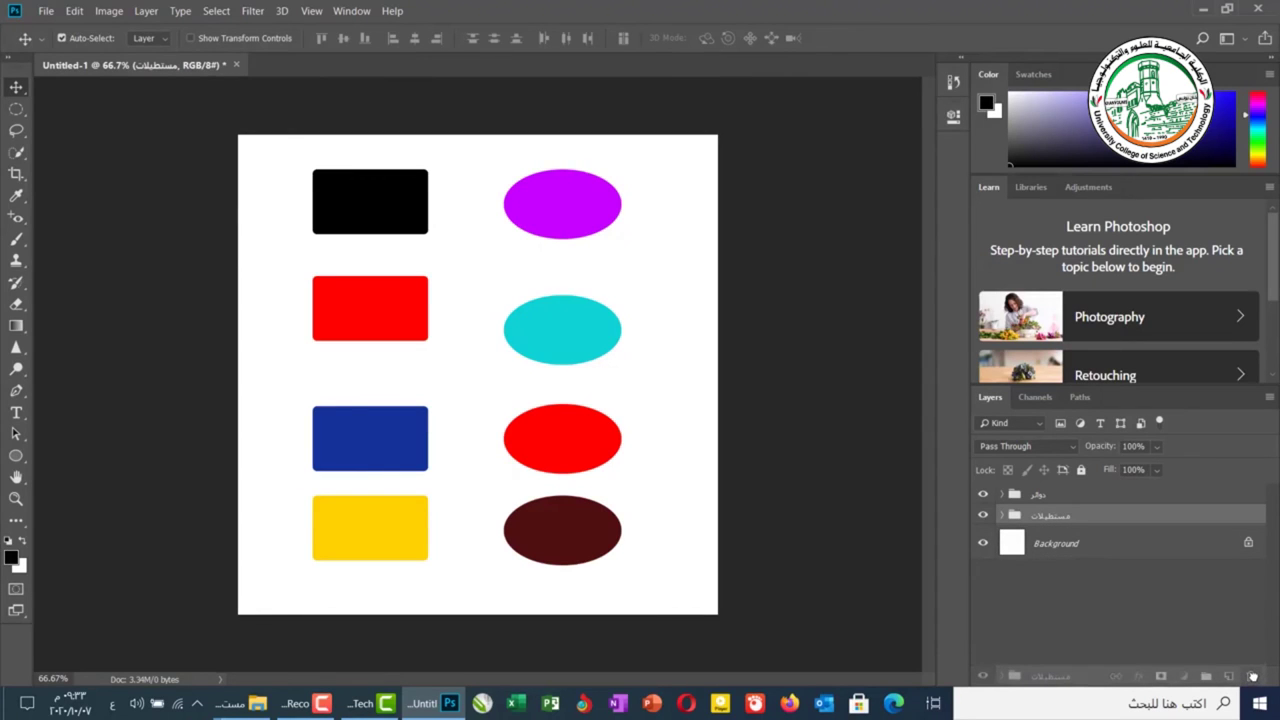
pyautogui.moveTo(1252, 678); pyautogui.dragTo(1251, 677)
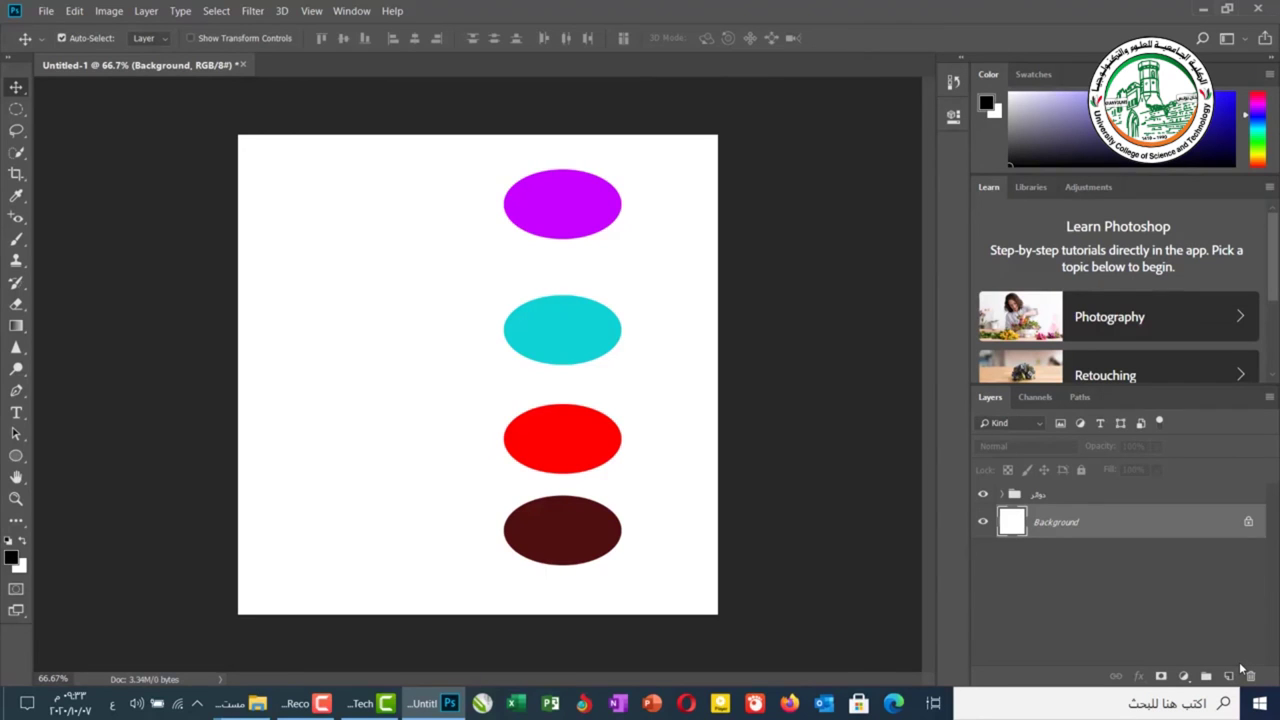
pyautogui.click(1026, 498)
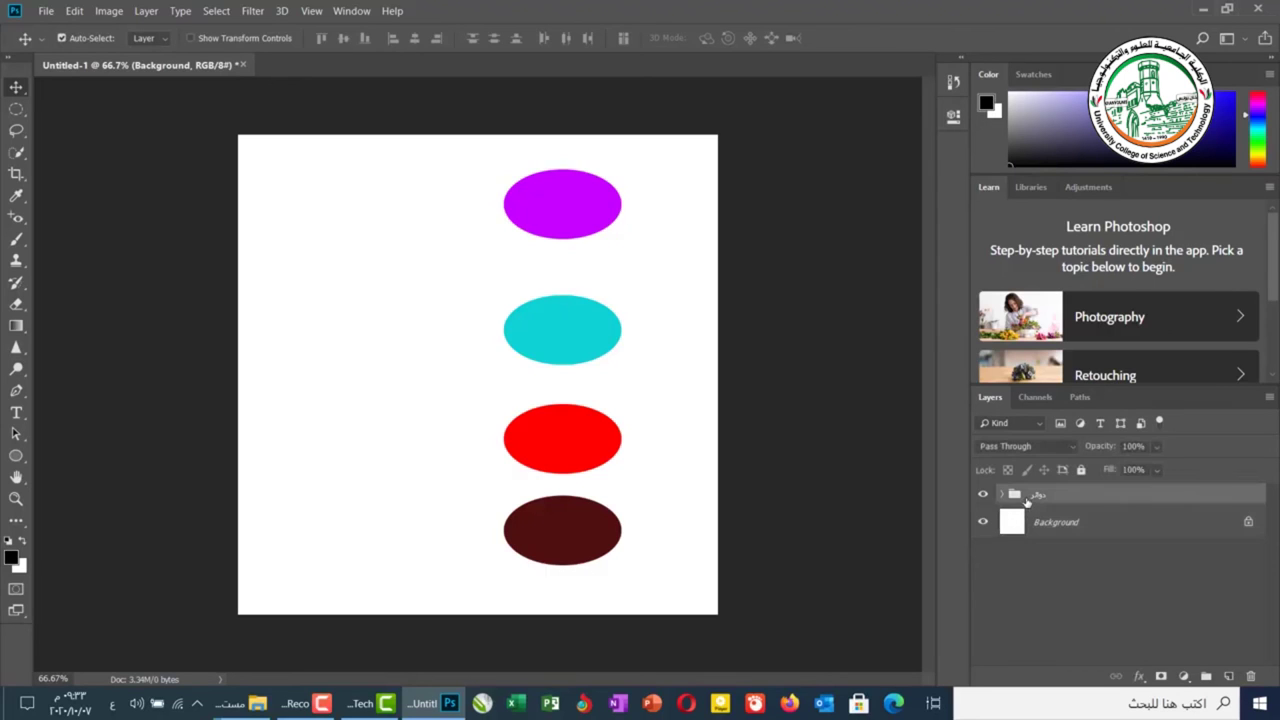
pyautogui.rightClick(1027, 497)
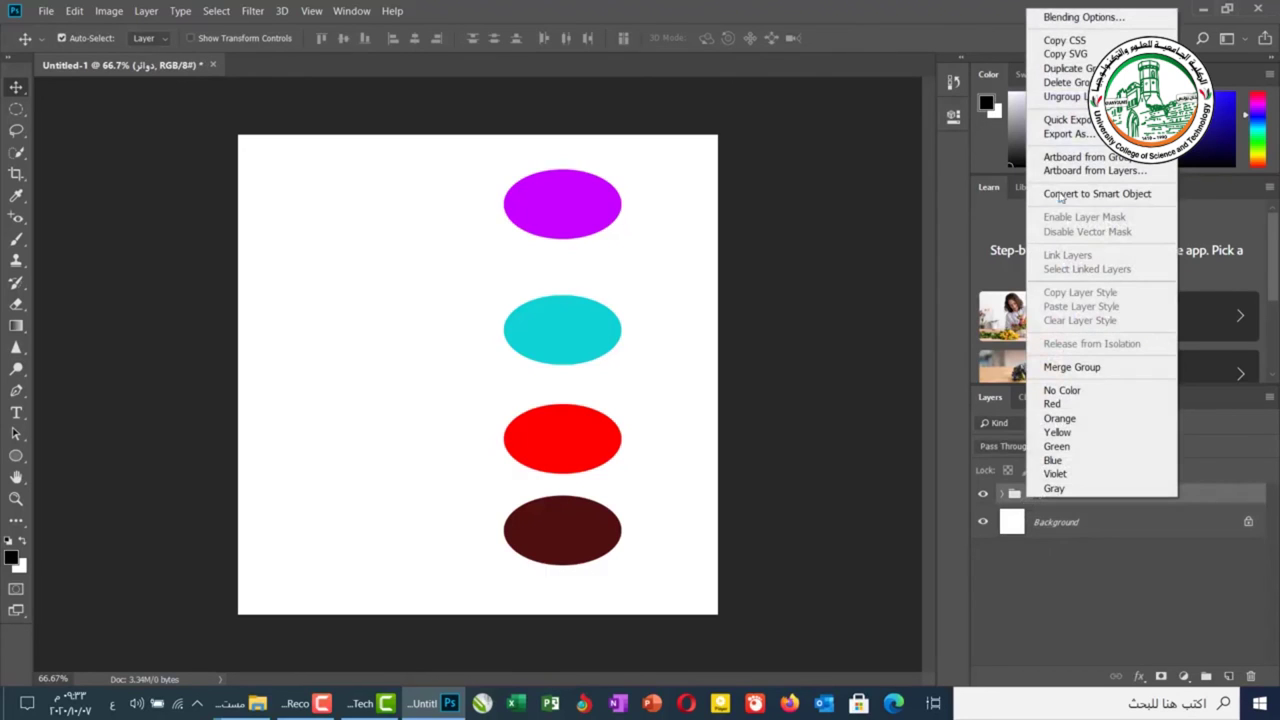
pyautogui.click(1066, 82)
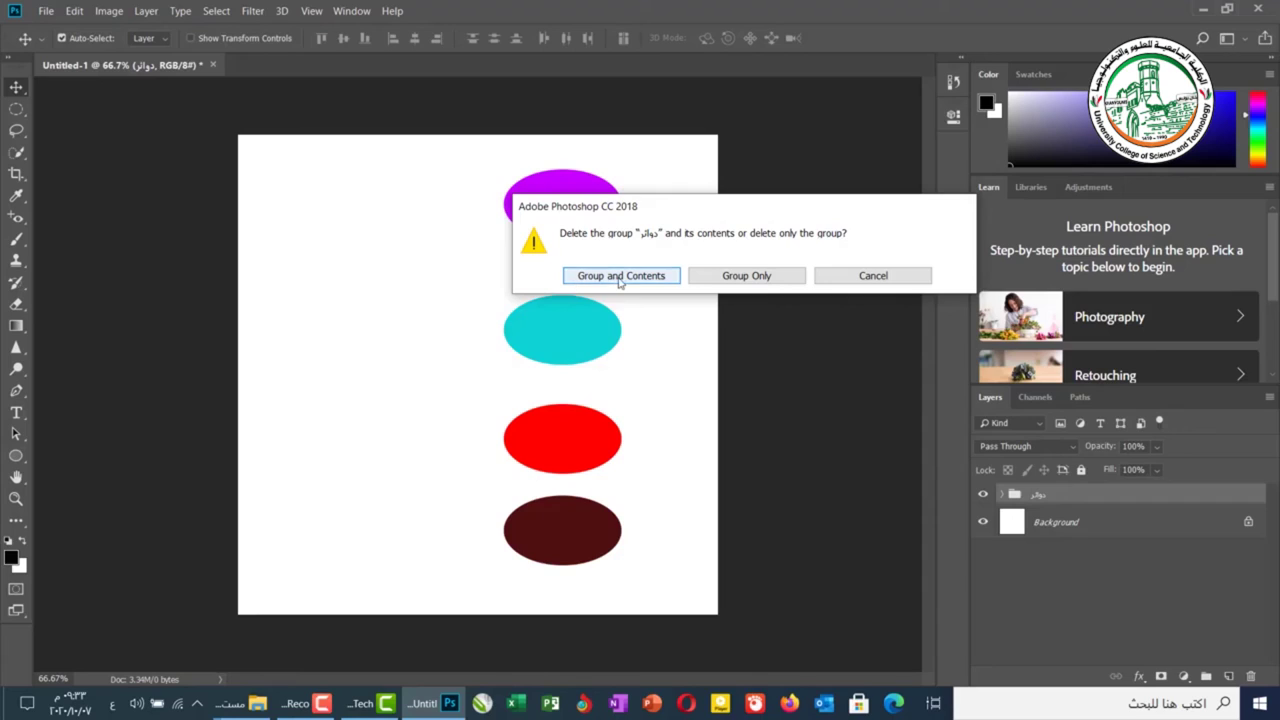
pyautogui.click(744, 284)
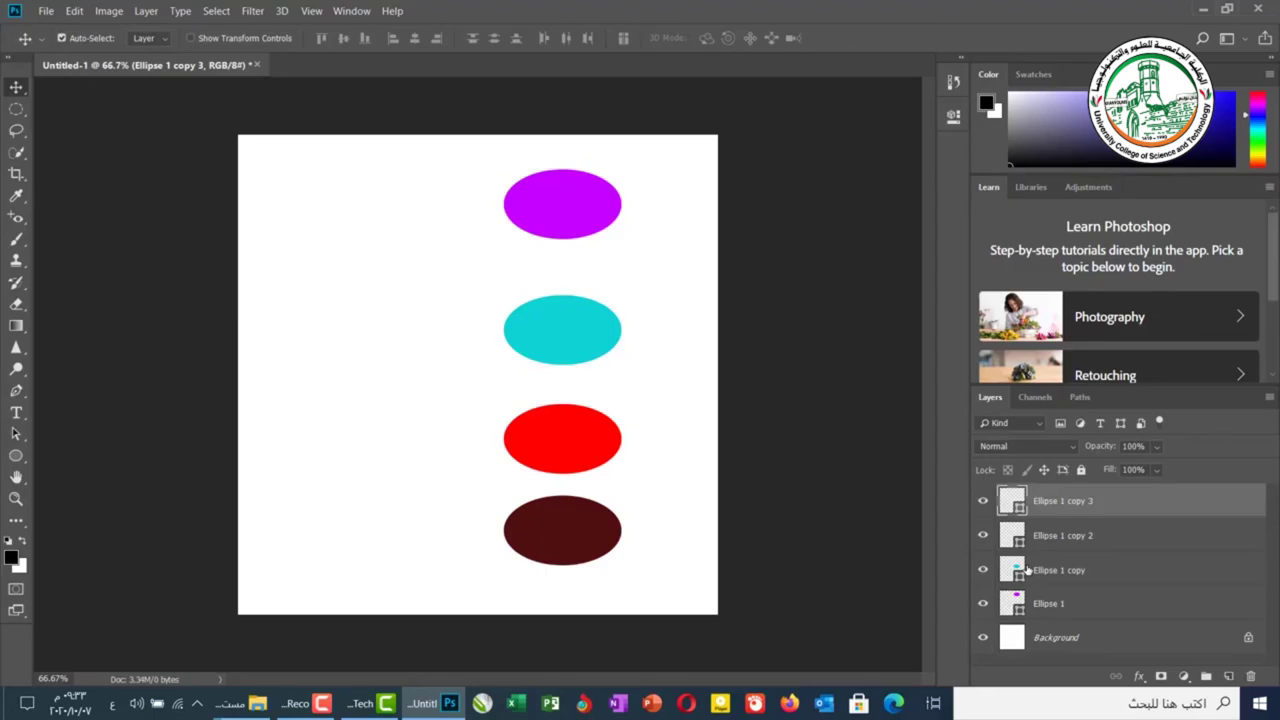
# Give the Ellipse 1 copy 2 layer a red colour label and the Ellipse 1 copy layer a blue one
pyautogui.rightClick(984, 531)
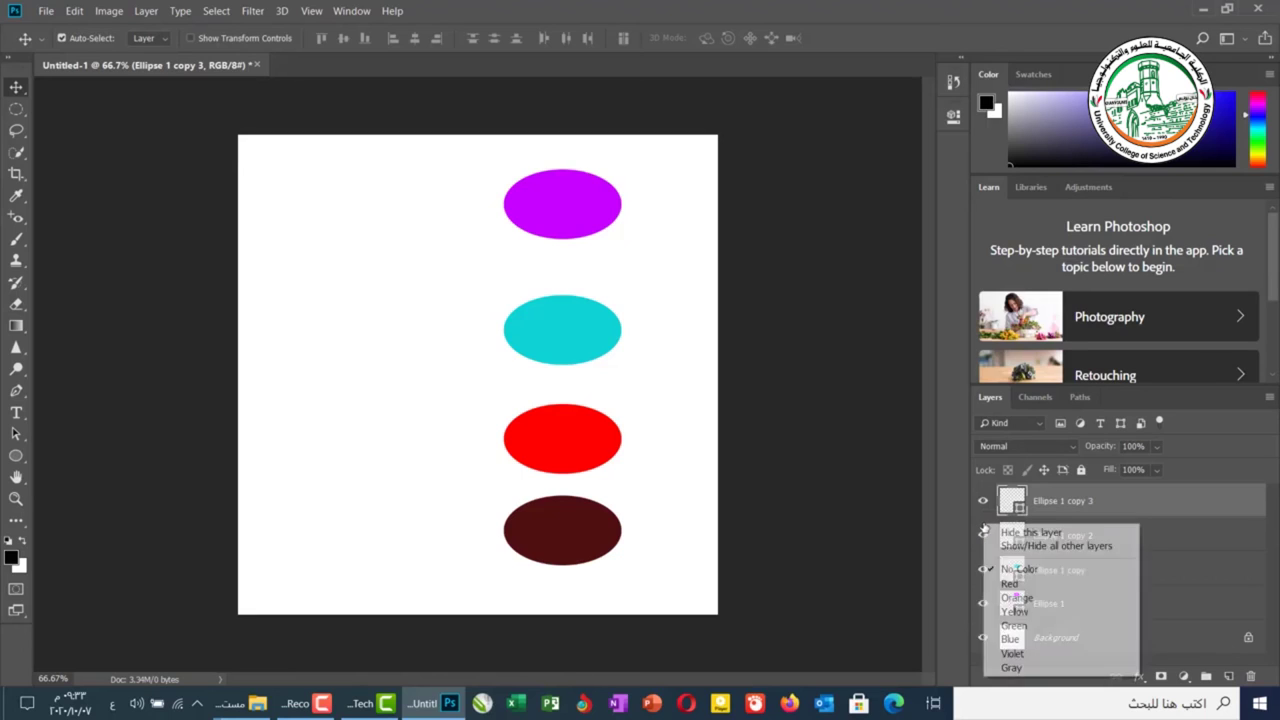
pyautogui.click(1009, 586)
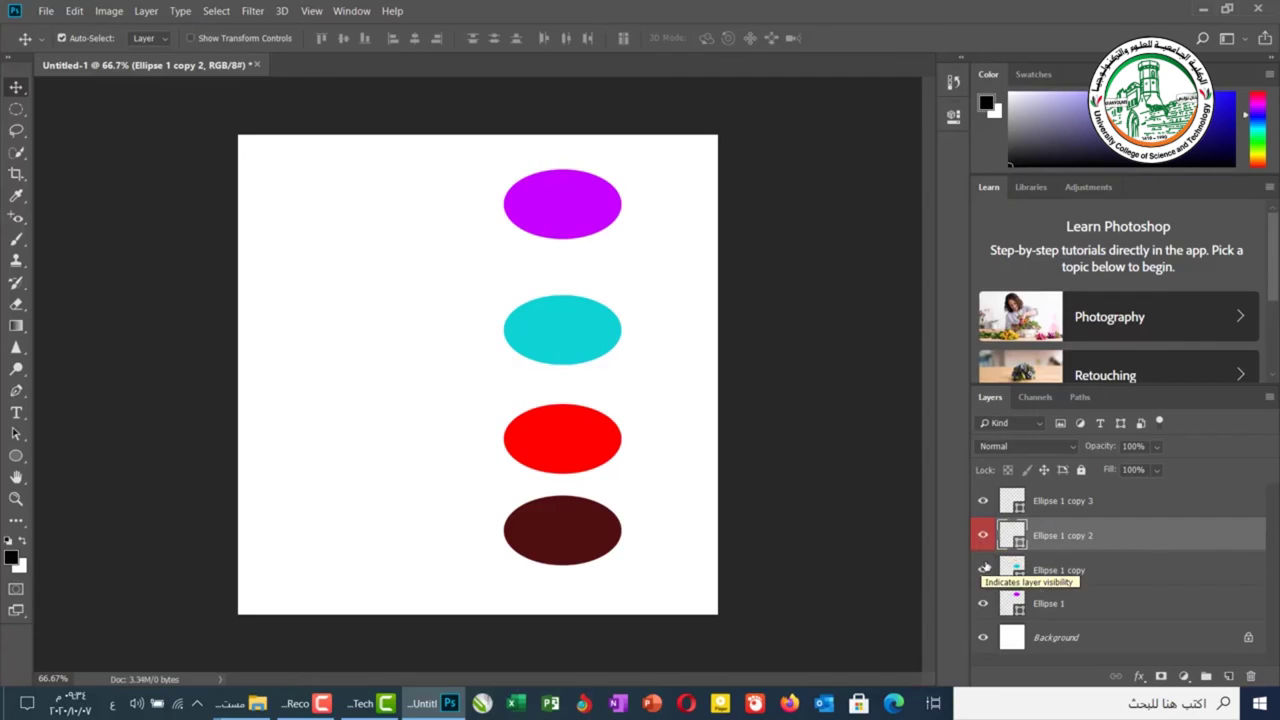
pyautogui.rightClick(986, 562)
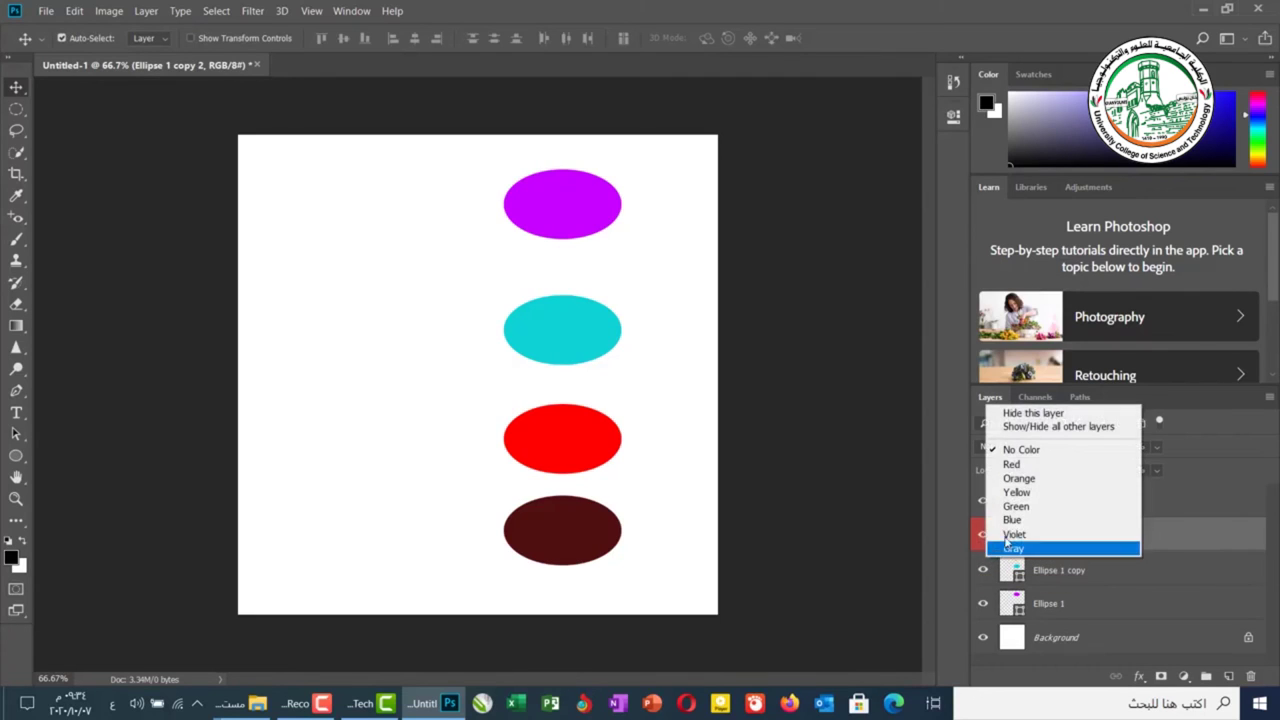
pyautogui.click(1012, 525)
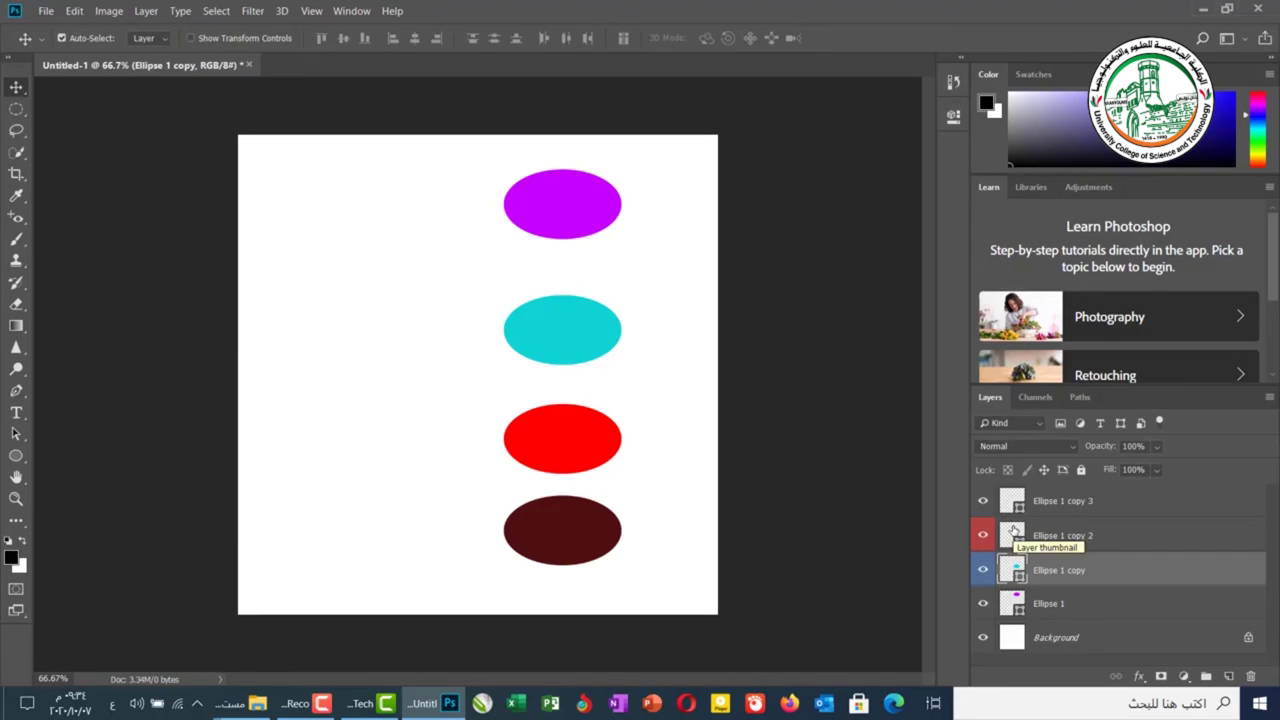
# Delete the four ellipse layers one at a time, from Ellipse 1 copy 3 down to Ellipse 1, confirming each deletion
pyautogui.click(1045, 502)
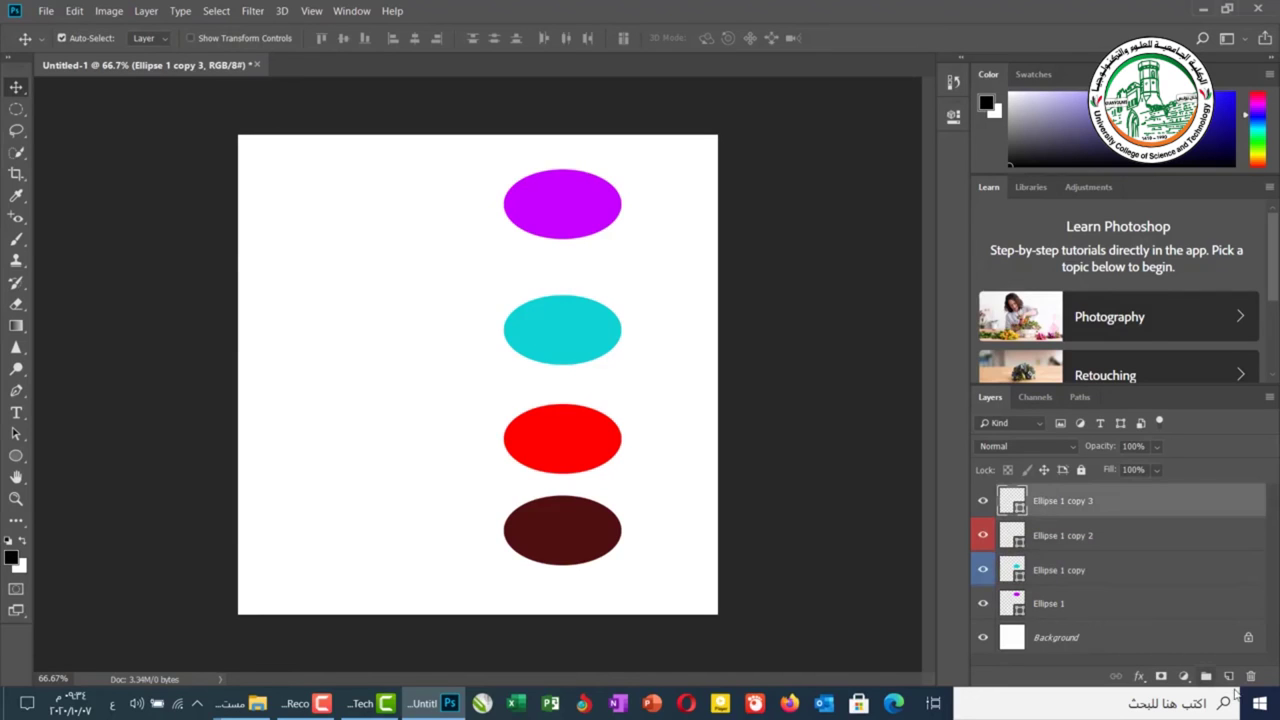
pyautogui.click(1250, 677)
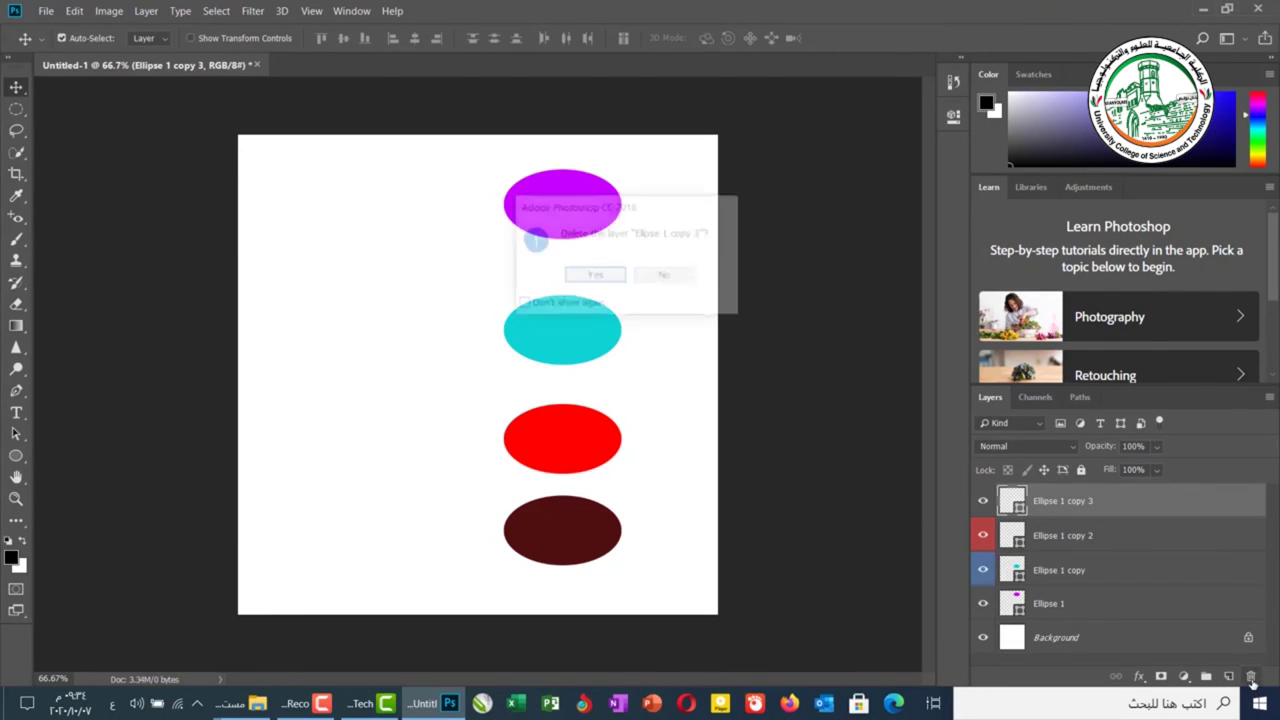
pyautogui.click(588, 276)
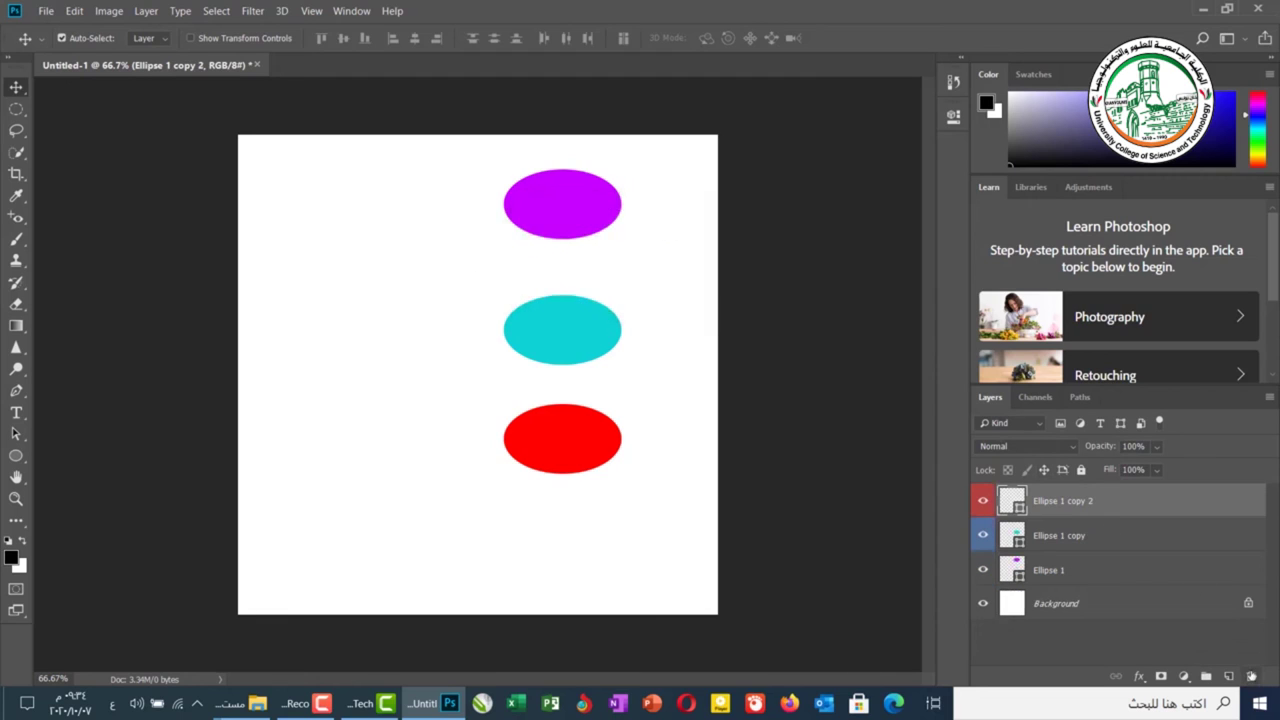
pyautogui.press('Delete')
pyautogui.click(589, 277)
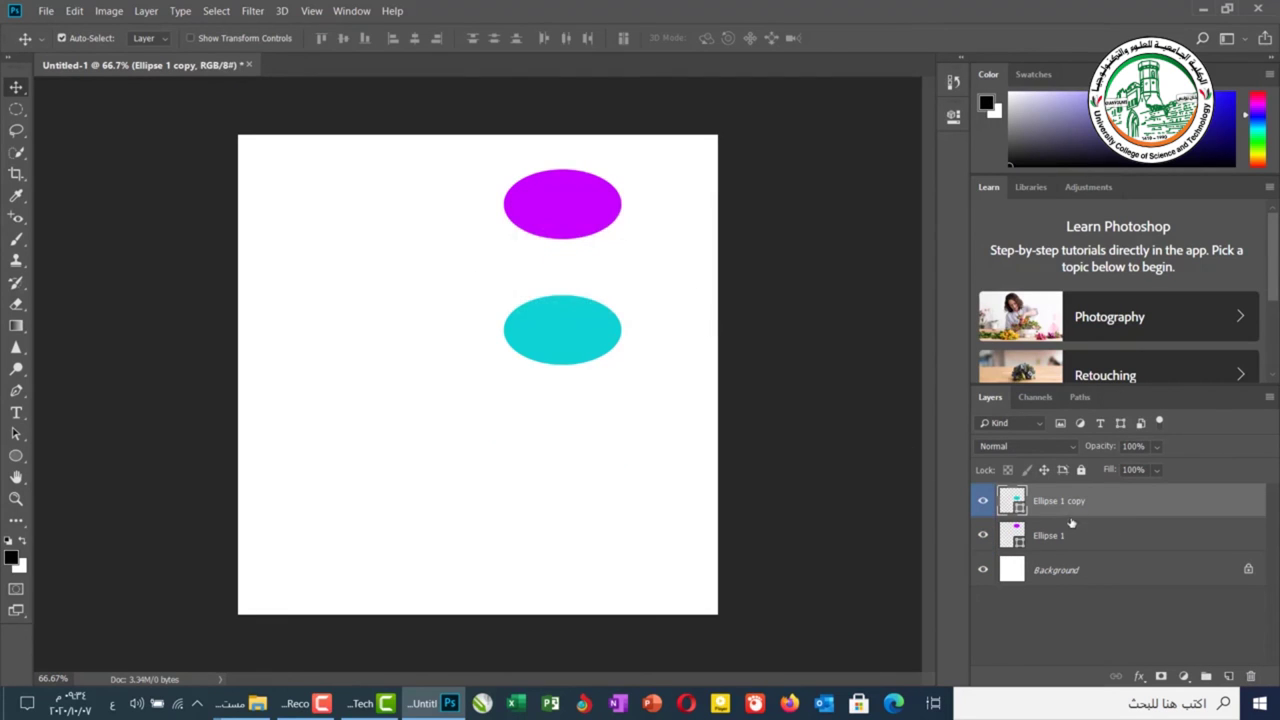
pyautogui.click(1249, 676)
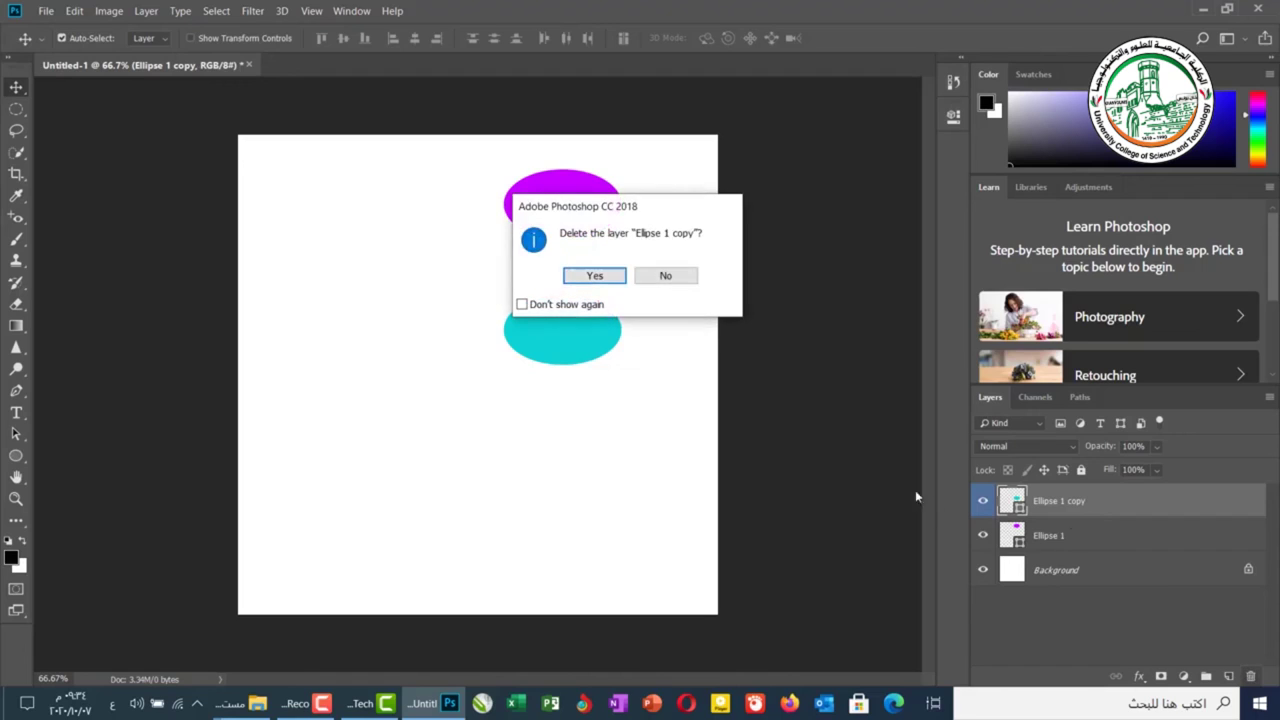
pyautogui.click(596, 277)
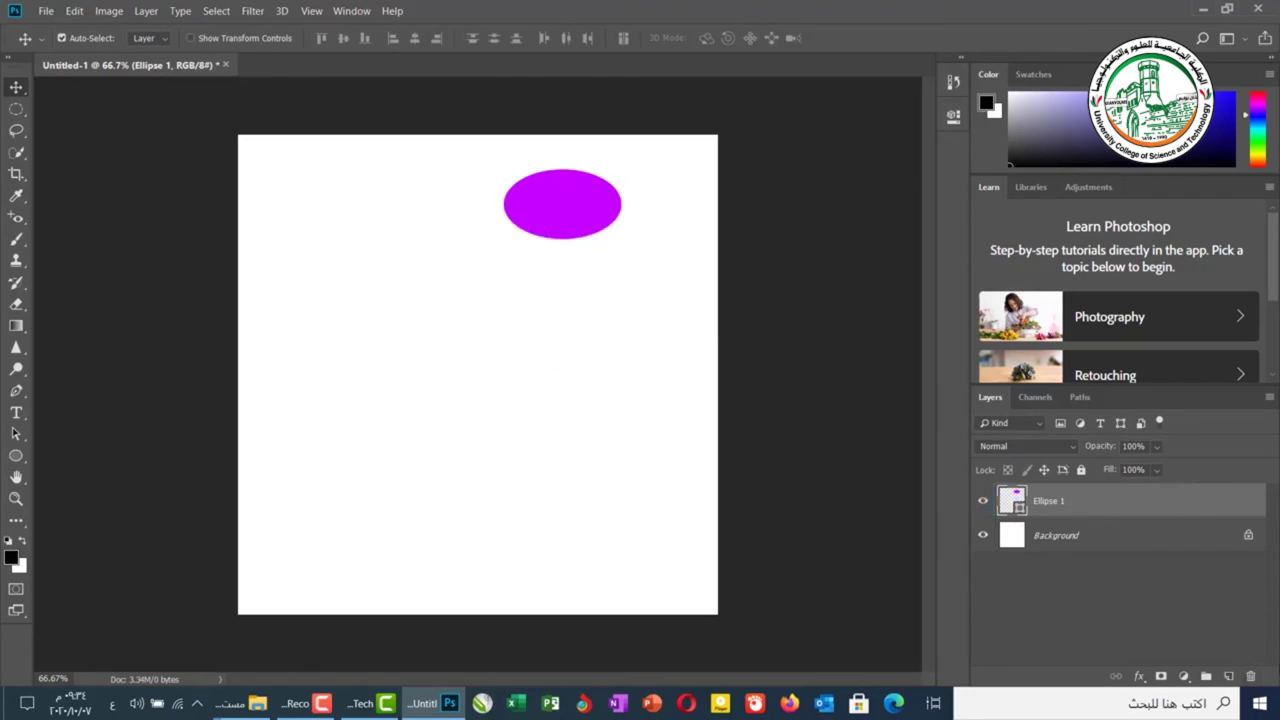
pyautogui.click(1252, 676)
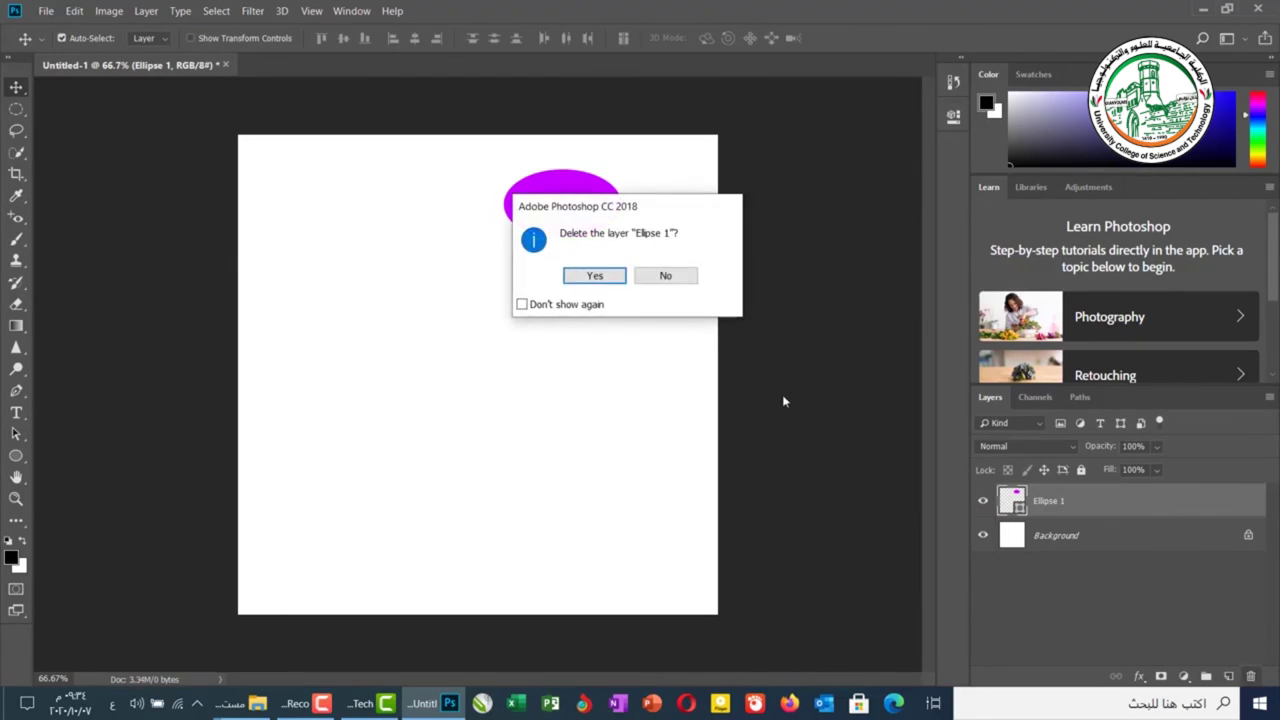
pyautogui.click(590, 276)
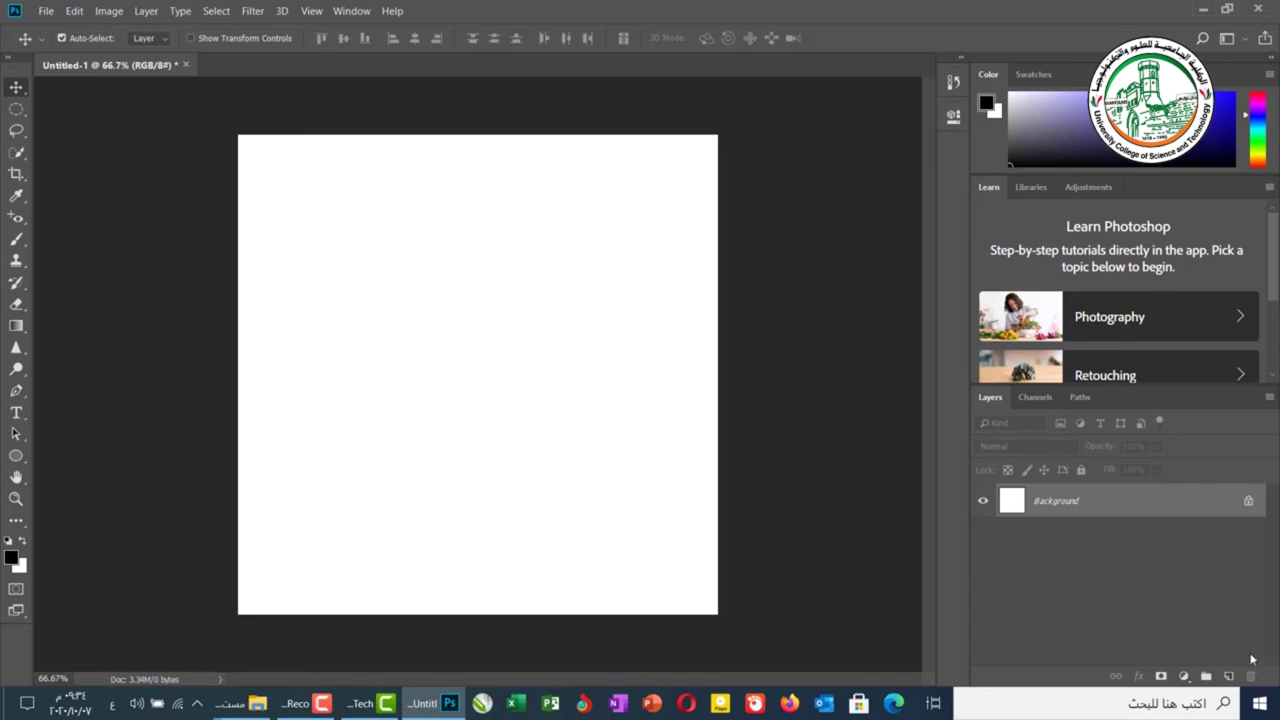
# Try to unlock the Background layer, and undo back through the deletions, colour labels and group reordering
pyautogui.click(1248, 502)
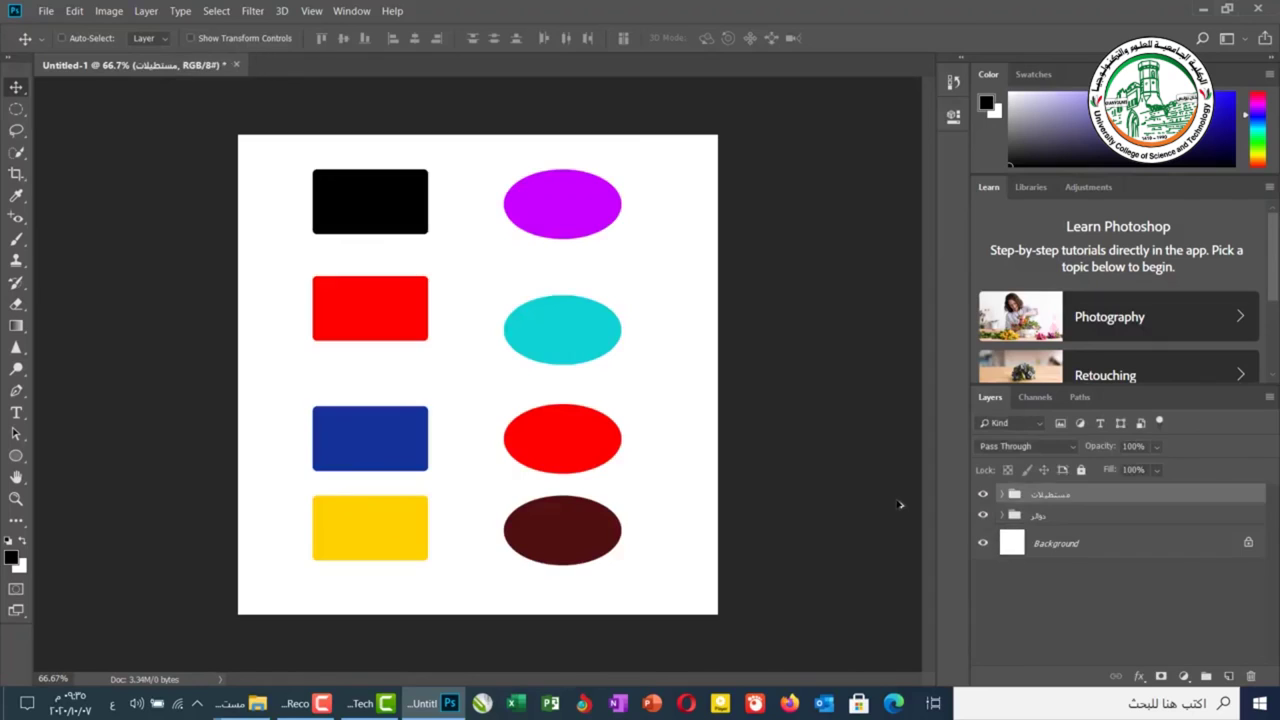
pyautogui.press('ctrl')
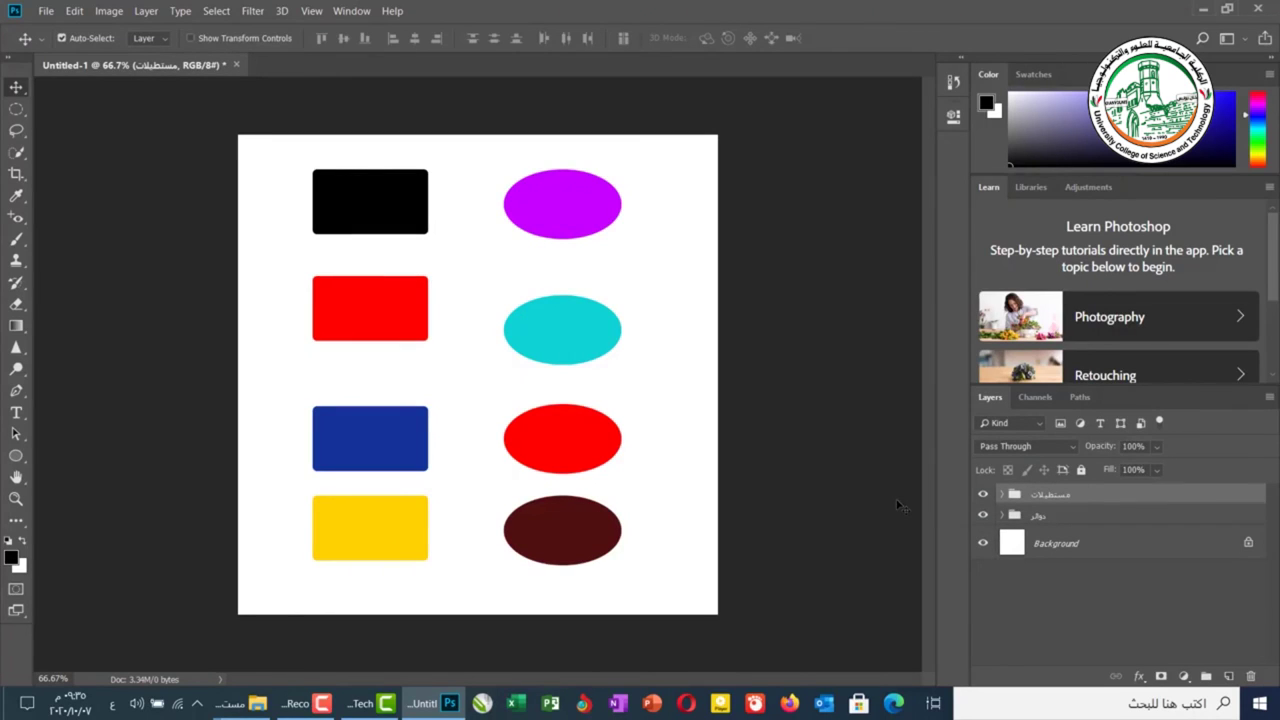
# Filter the layer list to show only pixel layers, and turn the filter off again
pyautogui.click(1061, 424)
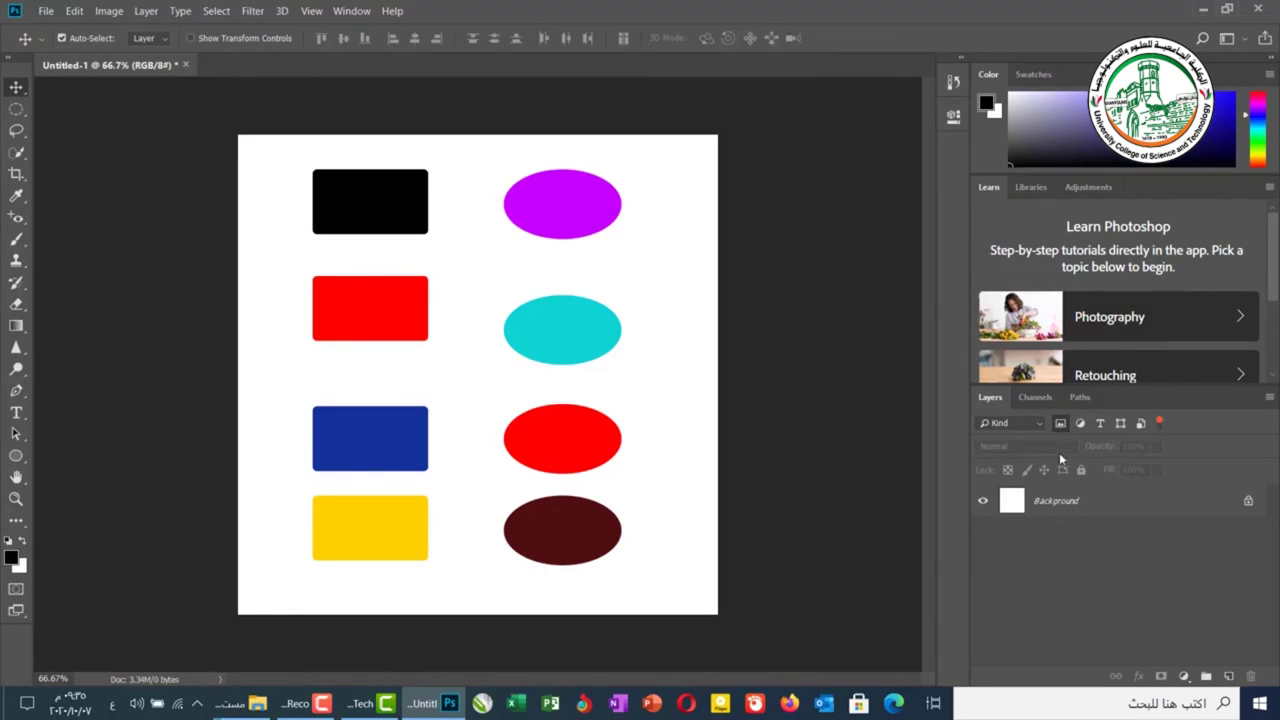
pyautogui.click(1060, 424)
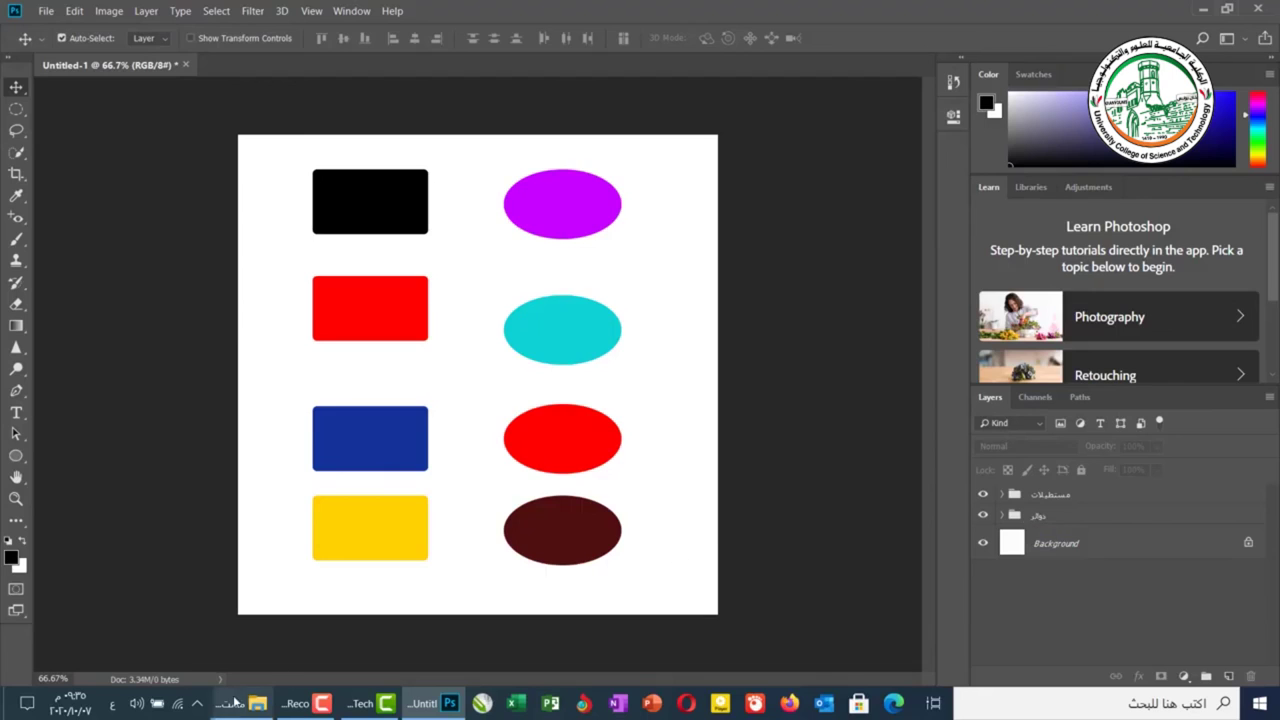
# Place the bg-pictures image from the EX 3 folder into the document and move its layer below both groups, just above Background
pyautogui.moveTo(234, 700)
pyautogui.click(203, 638)
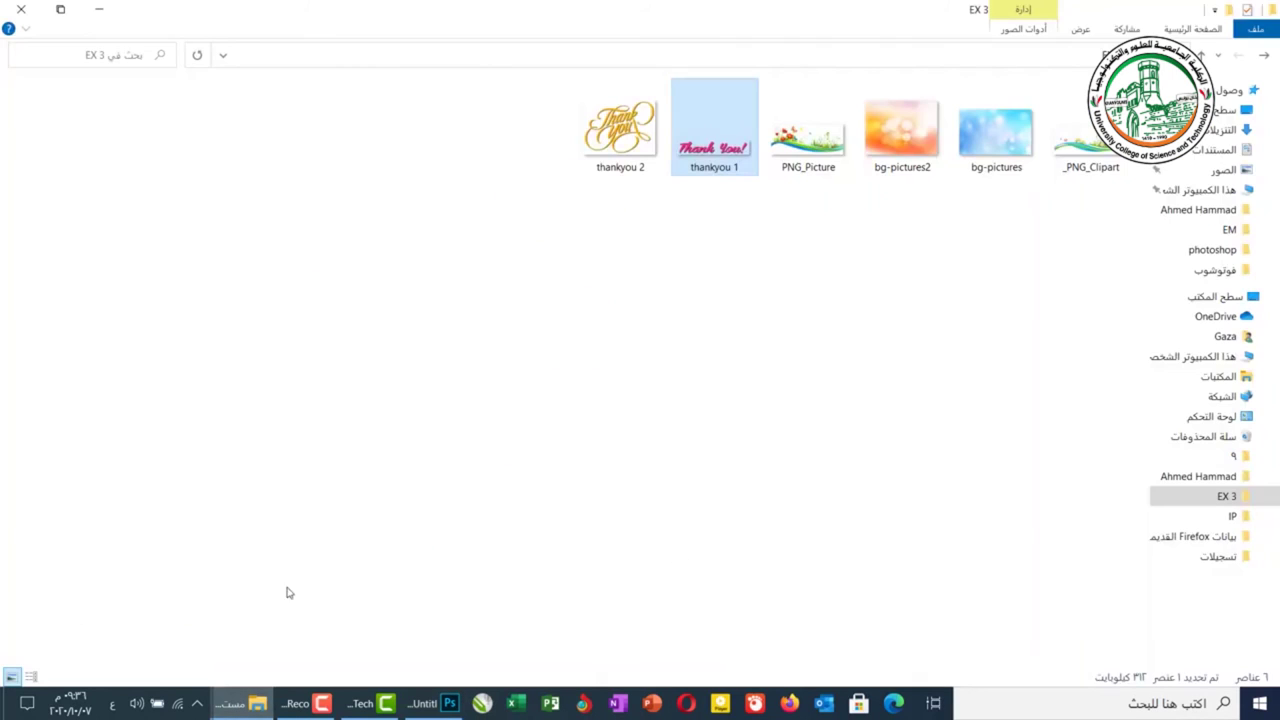
pyautogui.moveTo(1013, 148); pyautogui.dragTo(708, 527)
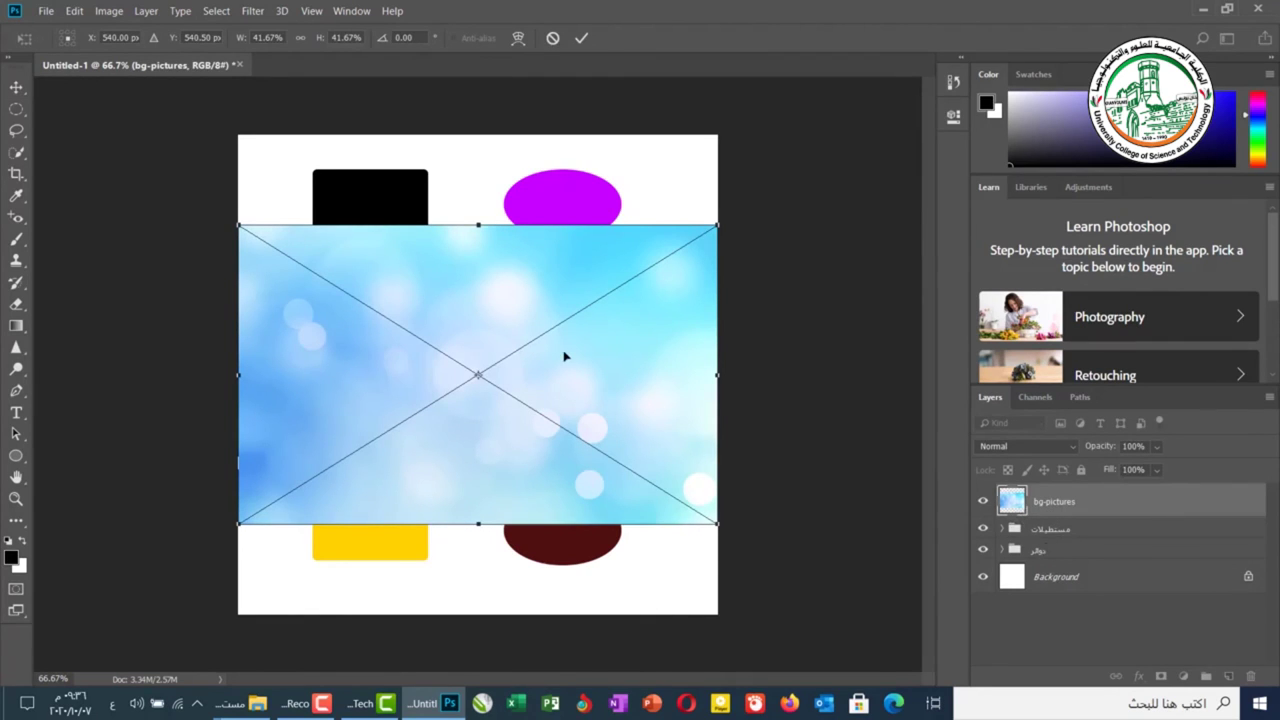
pyautogui.press('Return')
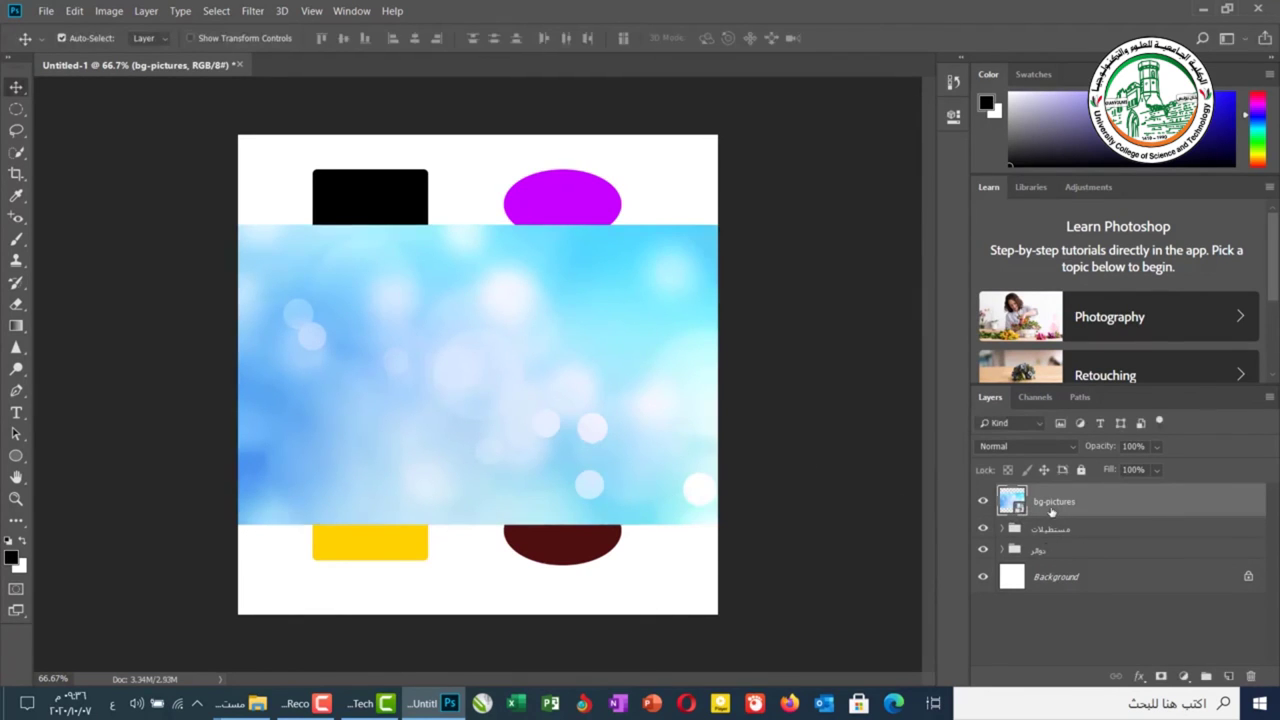
pyautogui.moveTo(1069, 505); pyautogui.dragTo(1066, 559)
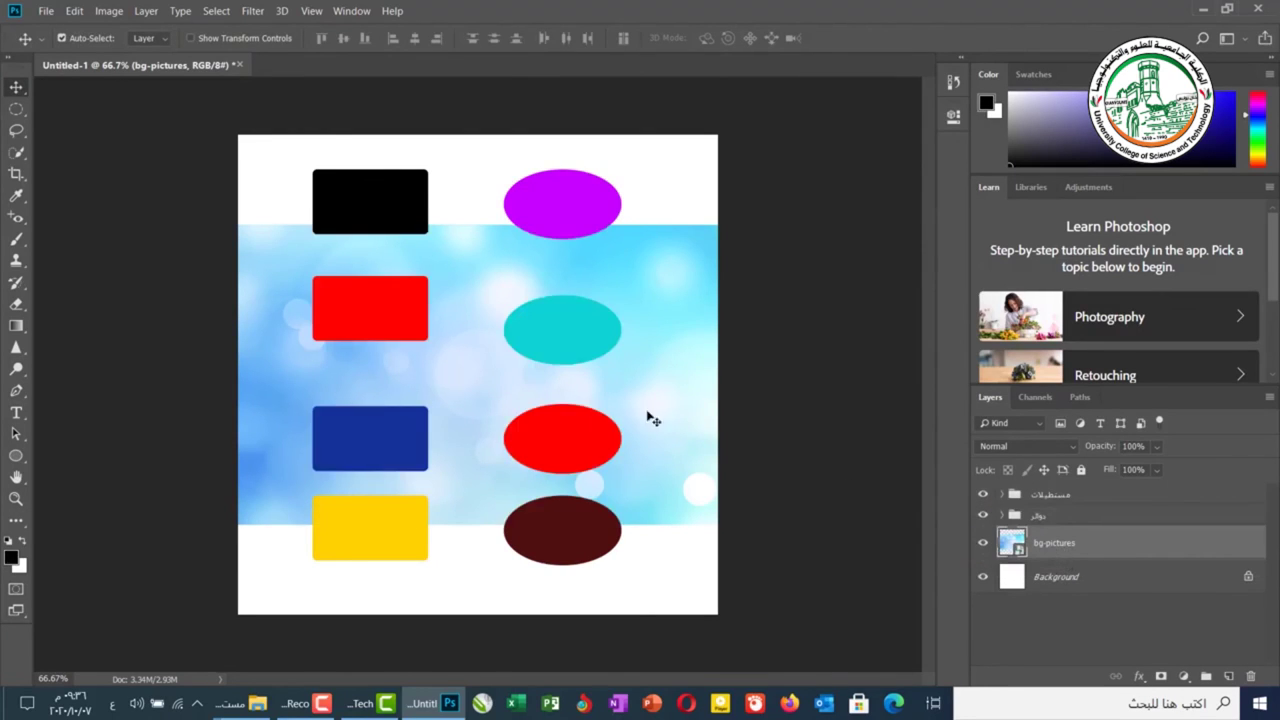
# Filter the layer list for pixel layers, try to move the placed blue picture on the canvas, and turn the filter off
pyautogui.click(1062, 424)
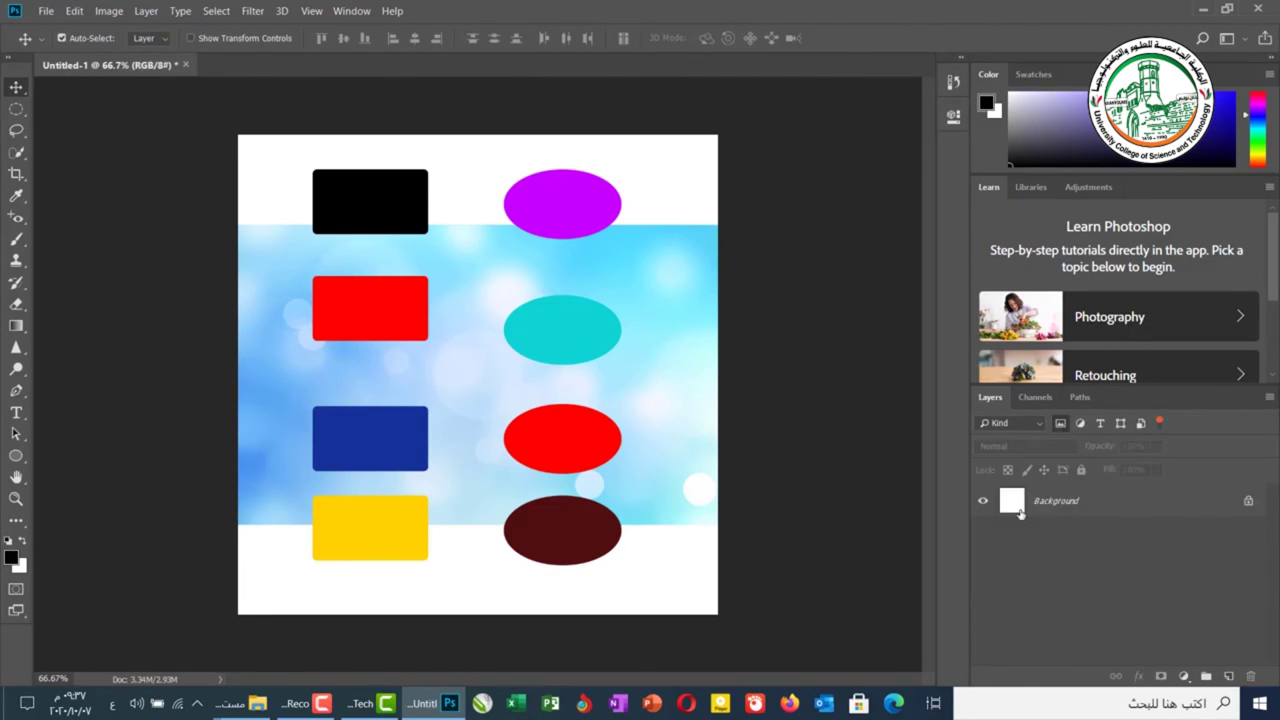
pyautogui.click(674, 420)
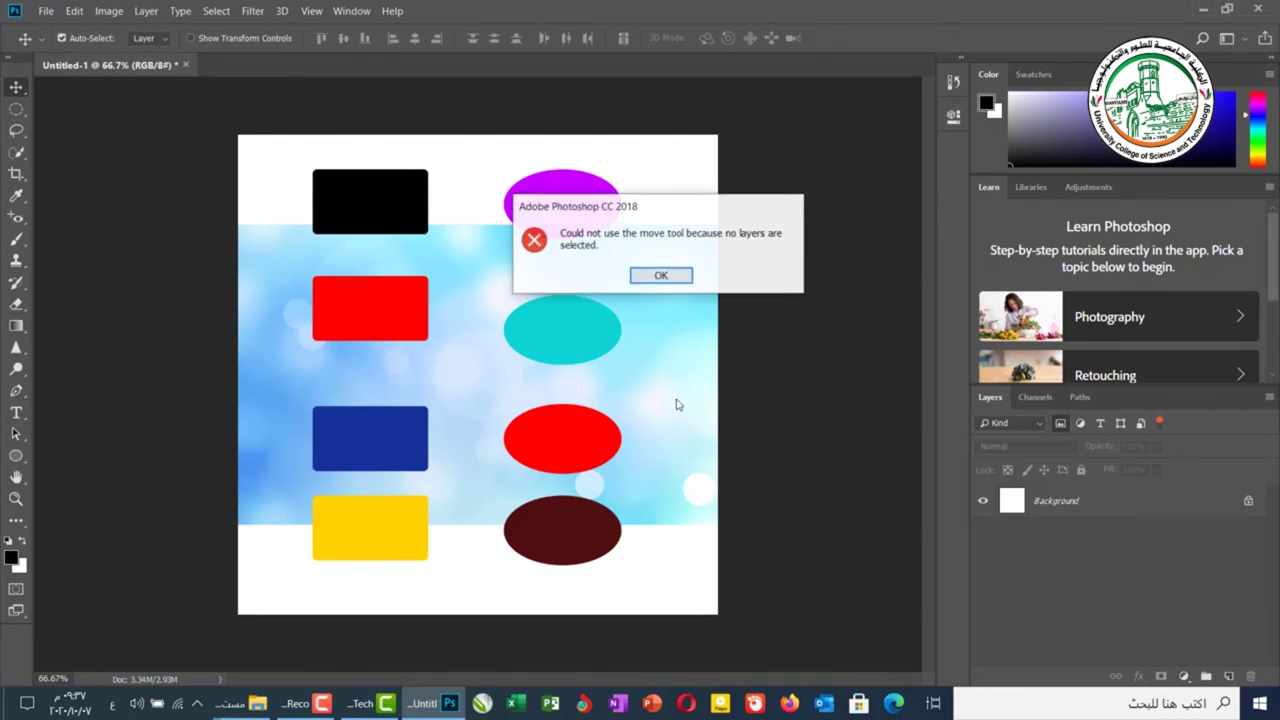
pyautogui.click(662, 284)
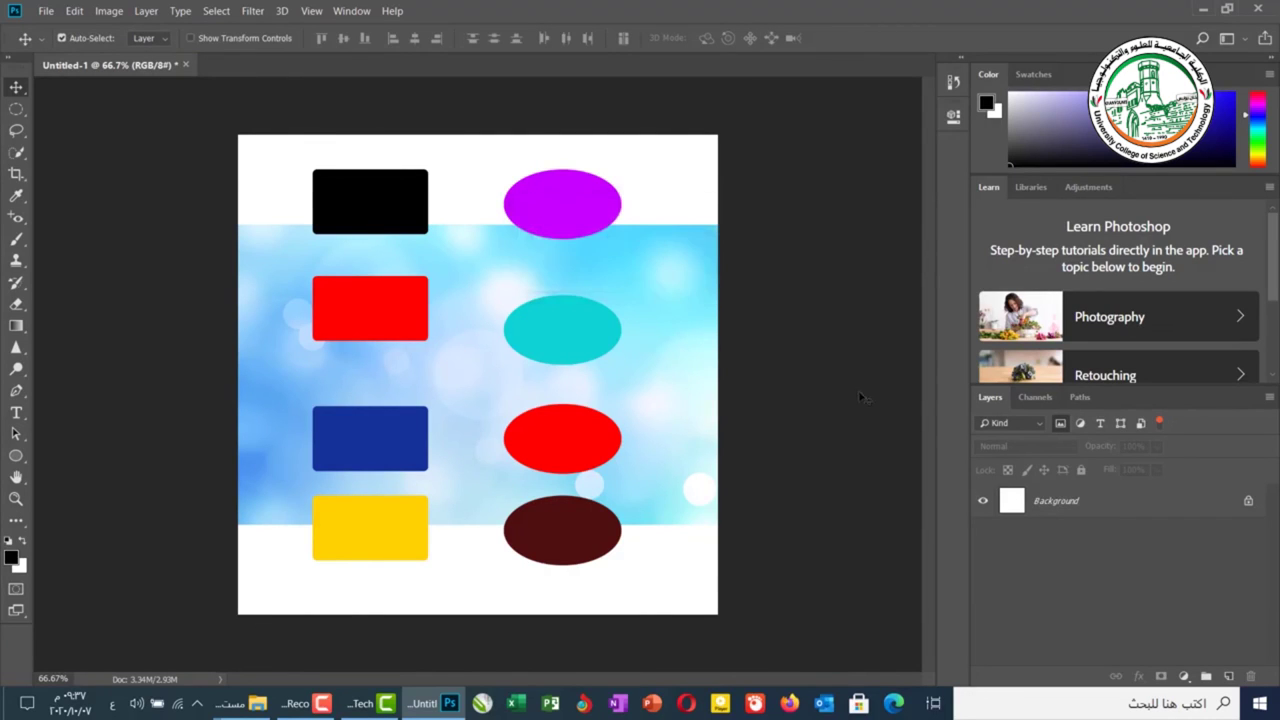
pyautogui.click(1060, 425)
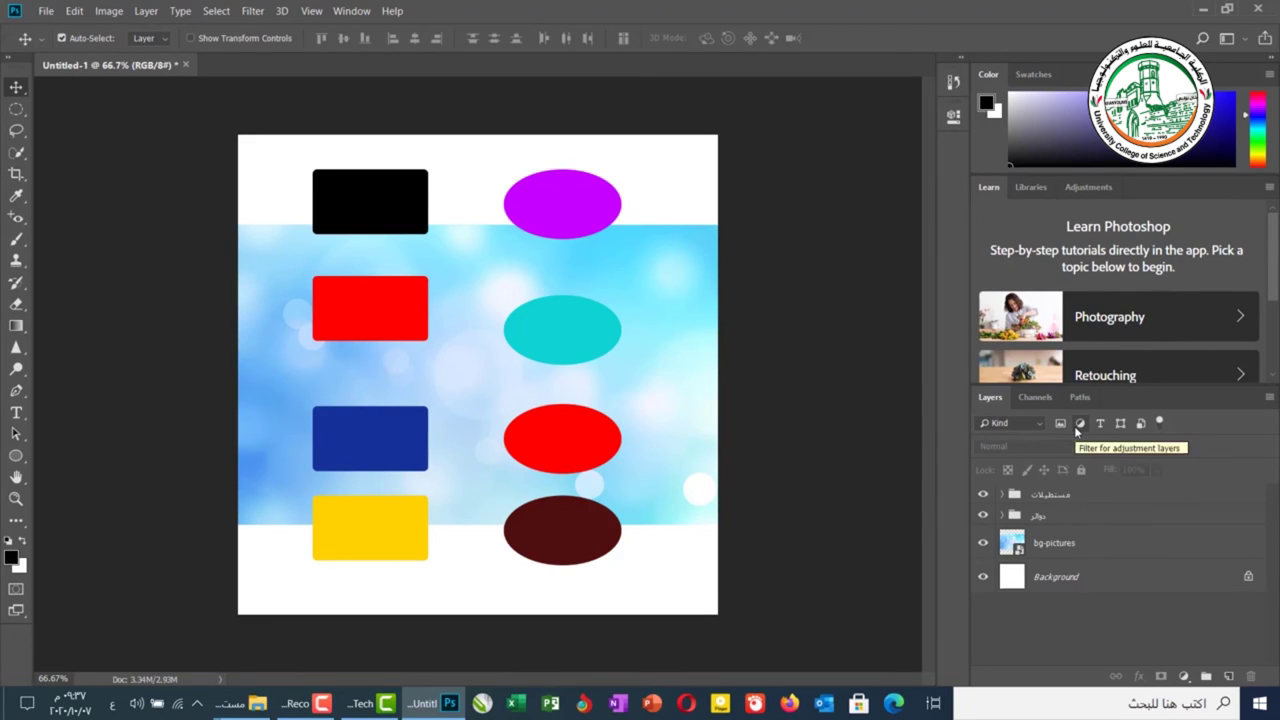
# Filter the layer list for adjustment layers and separately for type layers, turning each filter off again
pyautogui.click(1079, 424)
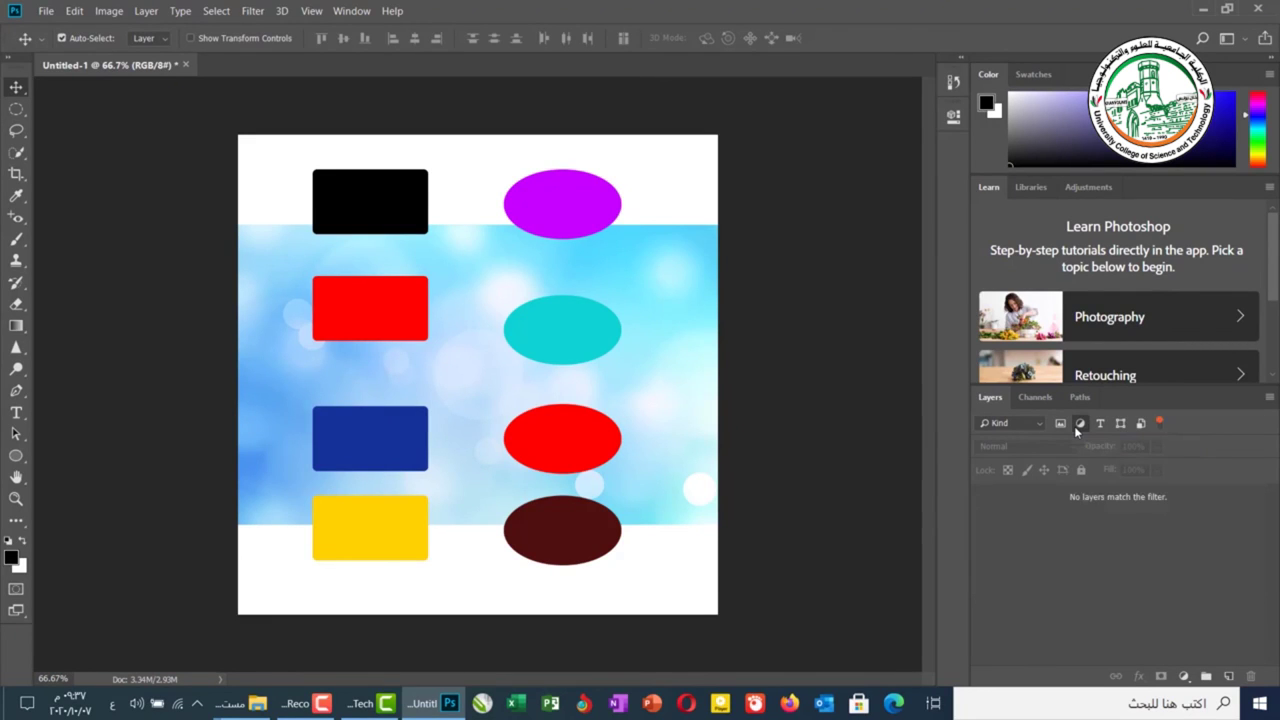
pyautogui.click(1079, 424)
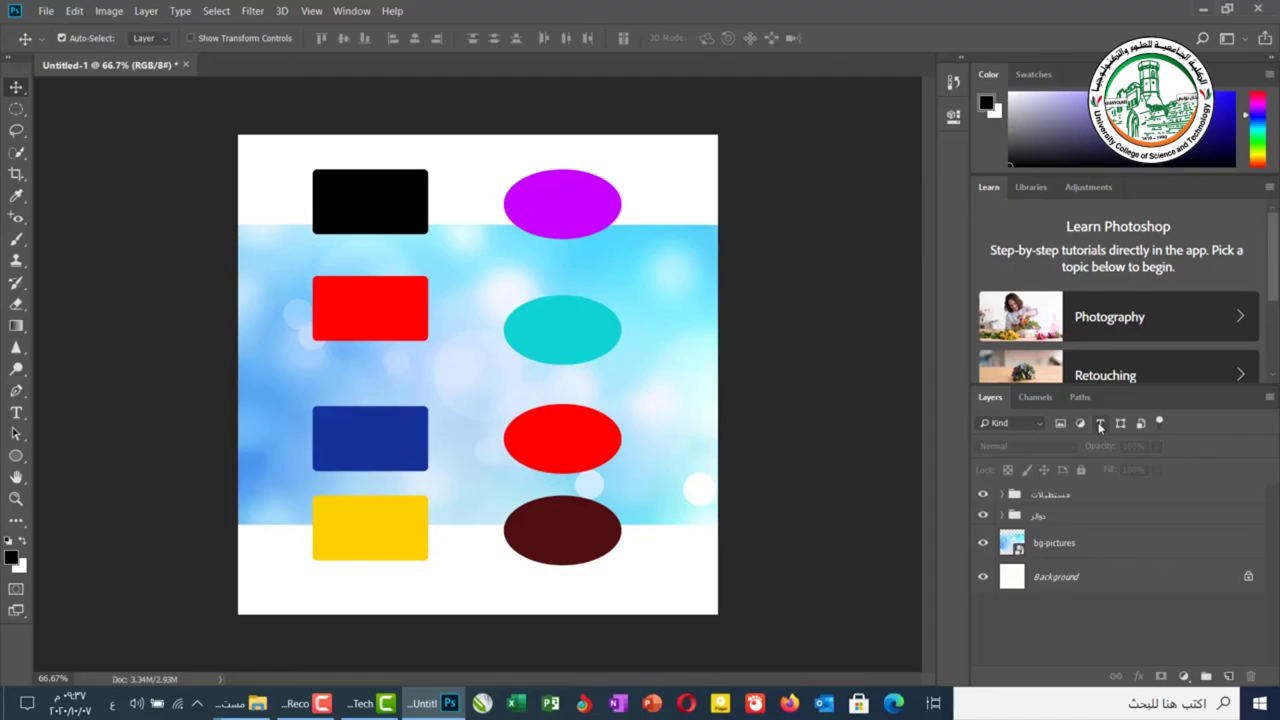
pyautogui.click(1100, 424)
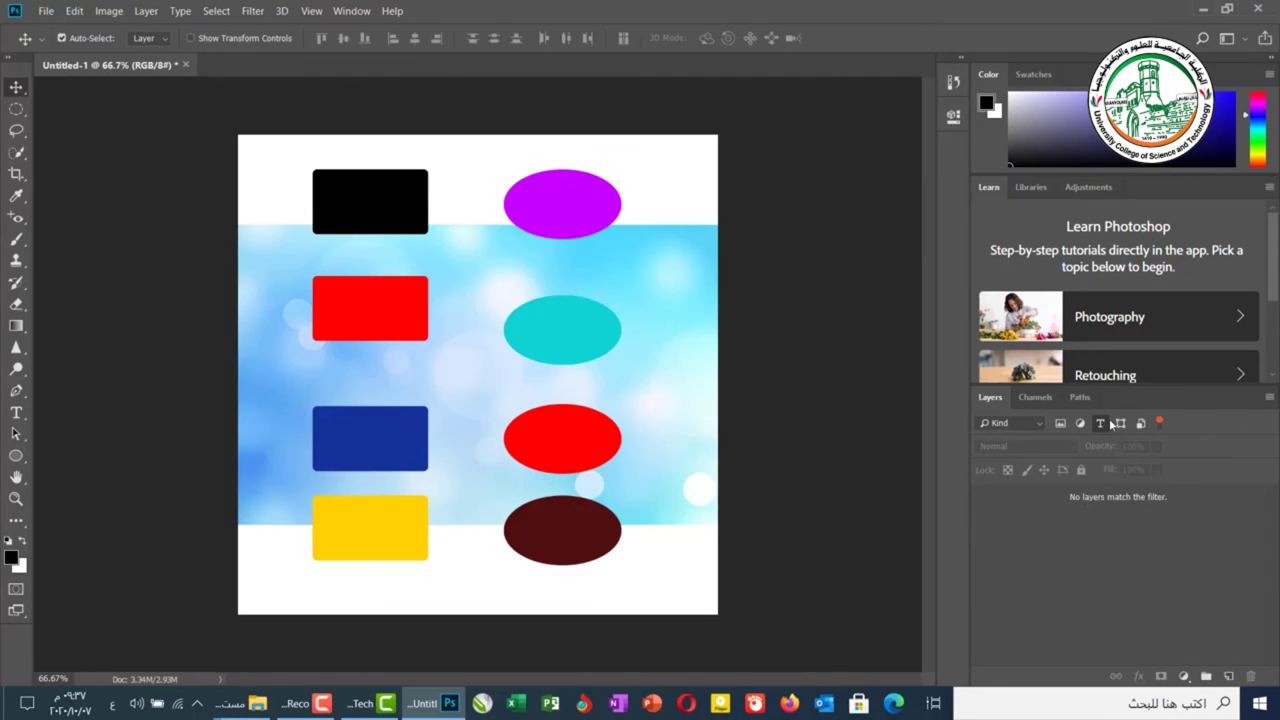
pyautogui.click(1100, 424)
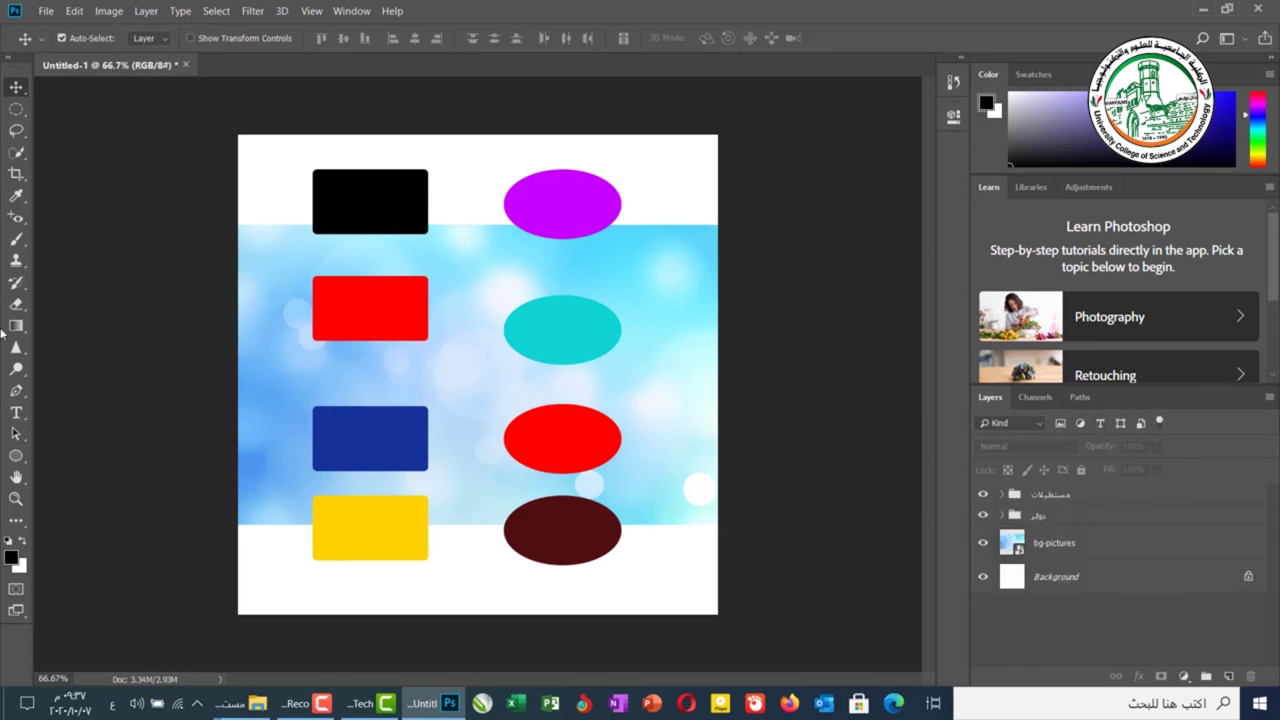
# Add the text "Sky" near the upper right of the turquoise ellipse and set its font size to 48 pt
pyautogui.click(16, 414)
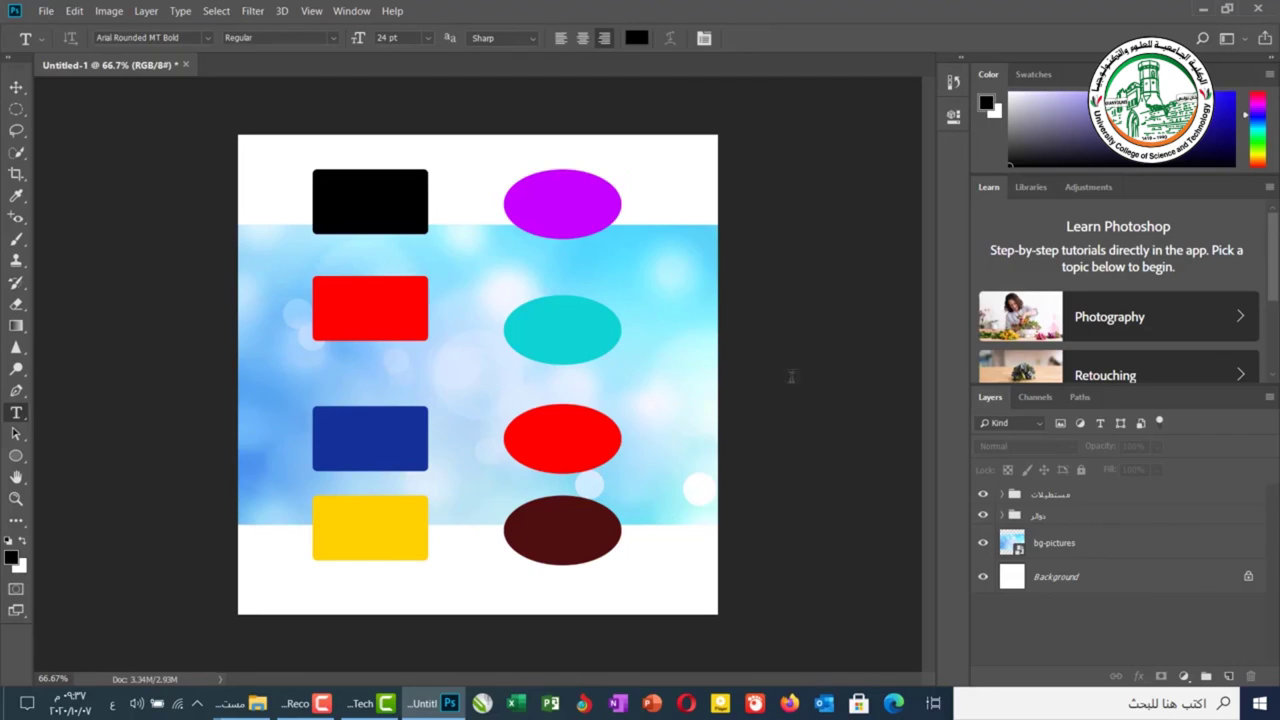
pyautogui.click(653, 307)
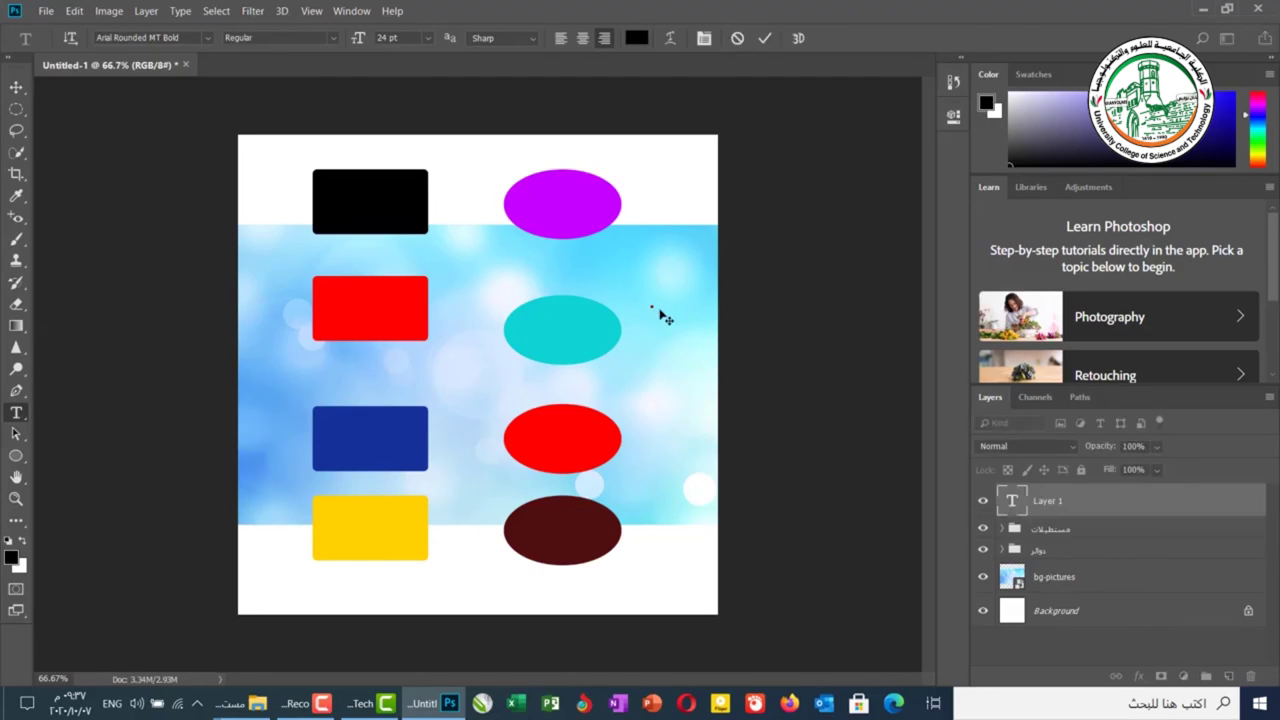
pyautogui.write('Sky')
pyautogui.hotkey('ctrl', 'a')
pyautogui.click(426, 38)
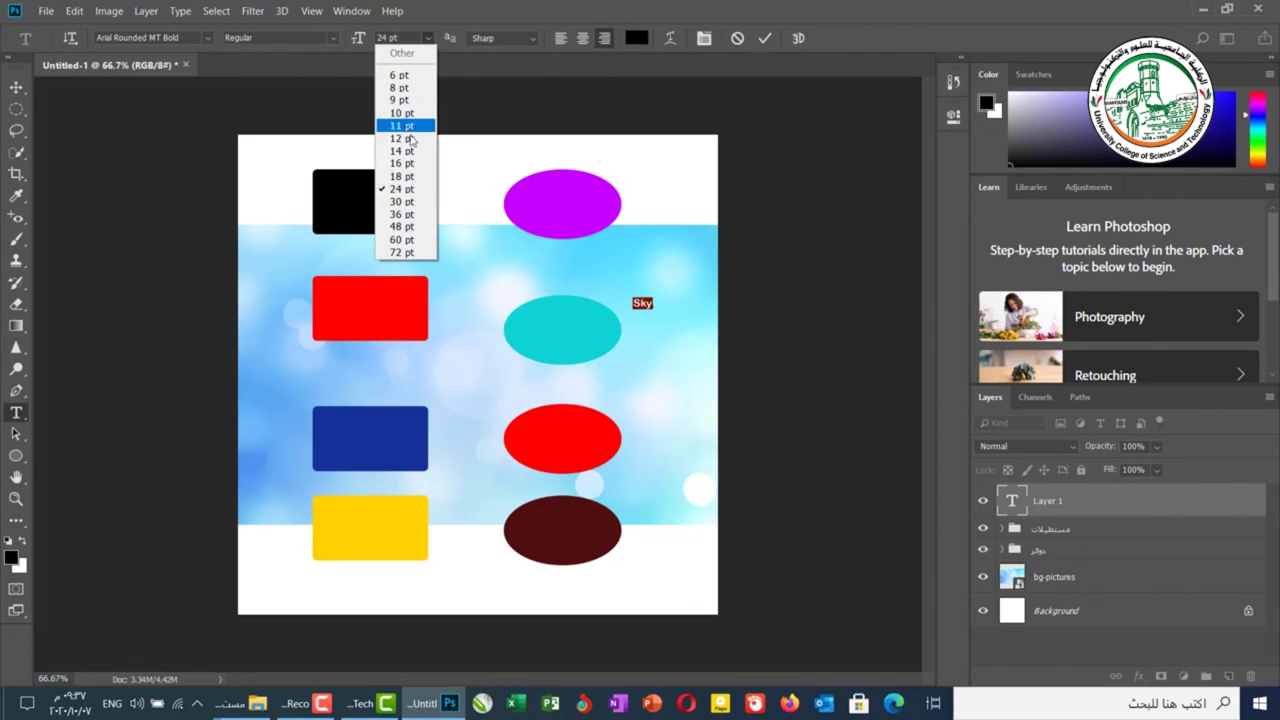
pyautogui.click(408, 228)
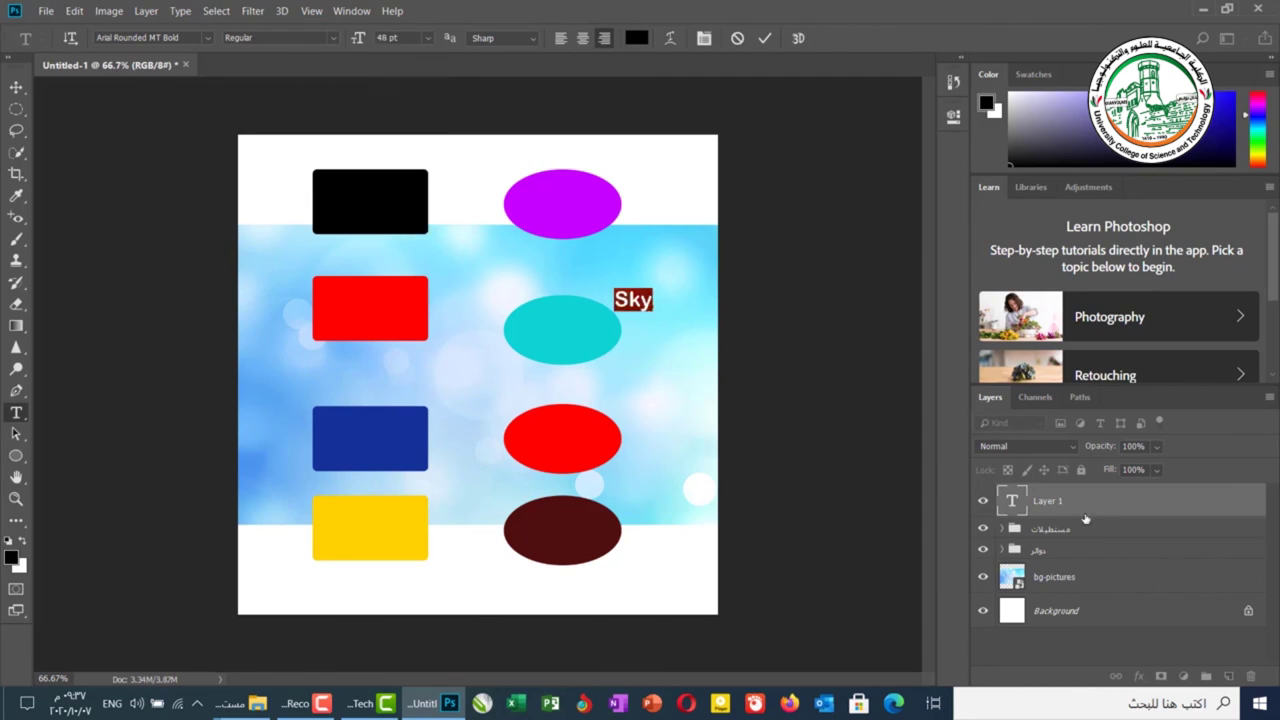
# Filter the layer list for type layers, add shape layers to the filter, and turn both filters off
pyautogui.click(1101, 423)
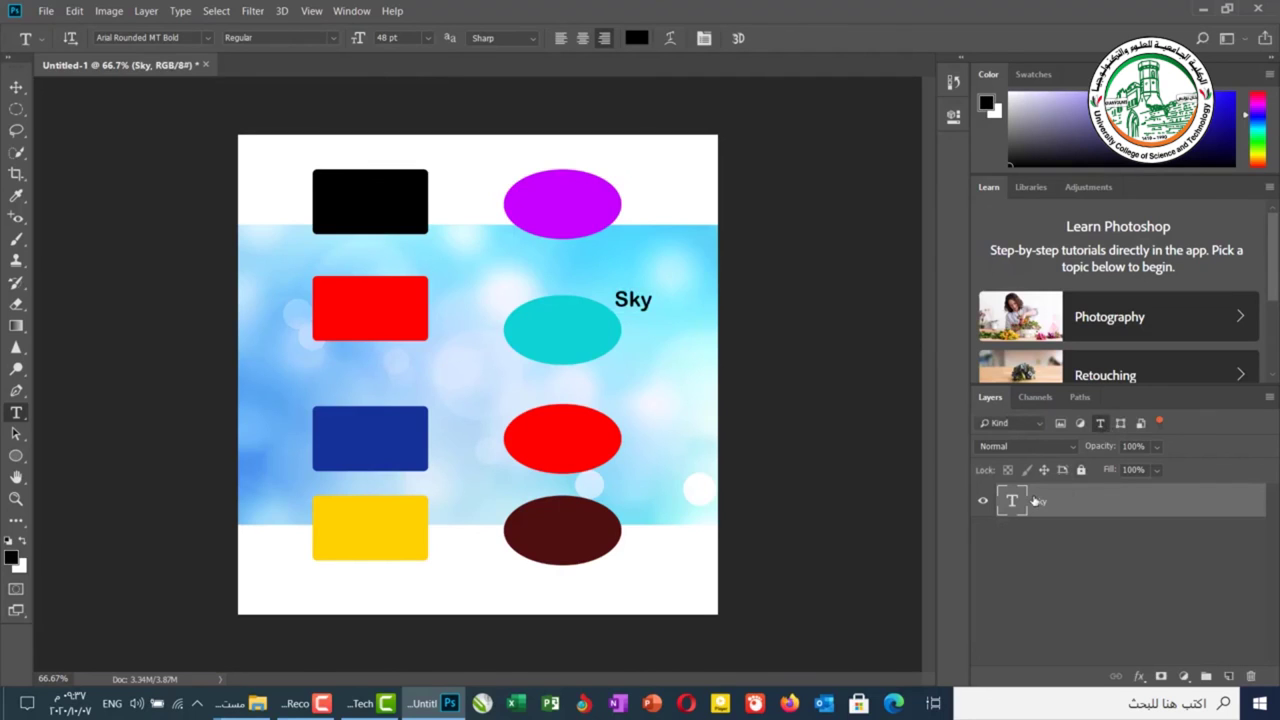
pyautogui.click(1125, 423)
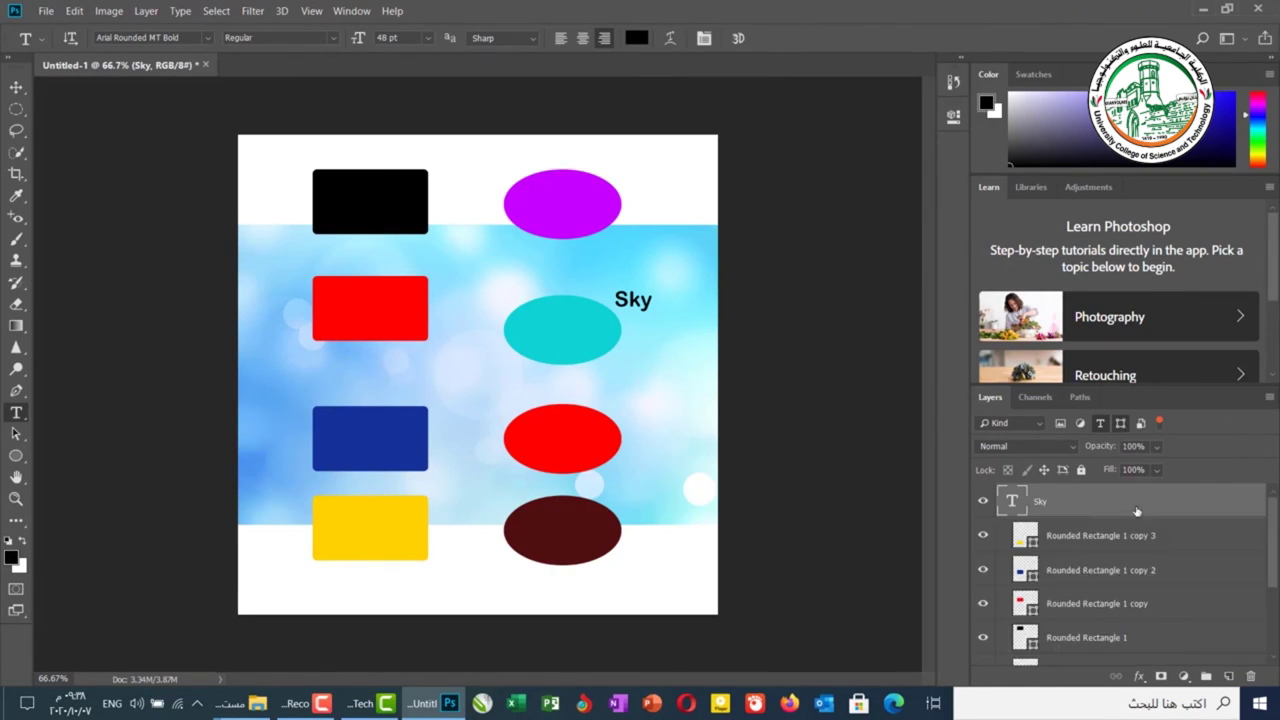
pyautogui.scroll(-1, 1146, 548)
pyautogui.scroll(1, 1132, 540)
pyautogui.click(1121, 424)
pyautogui.click(1101, 424)
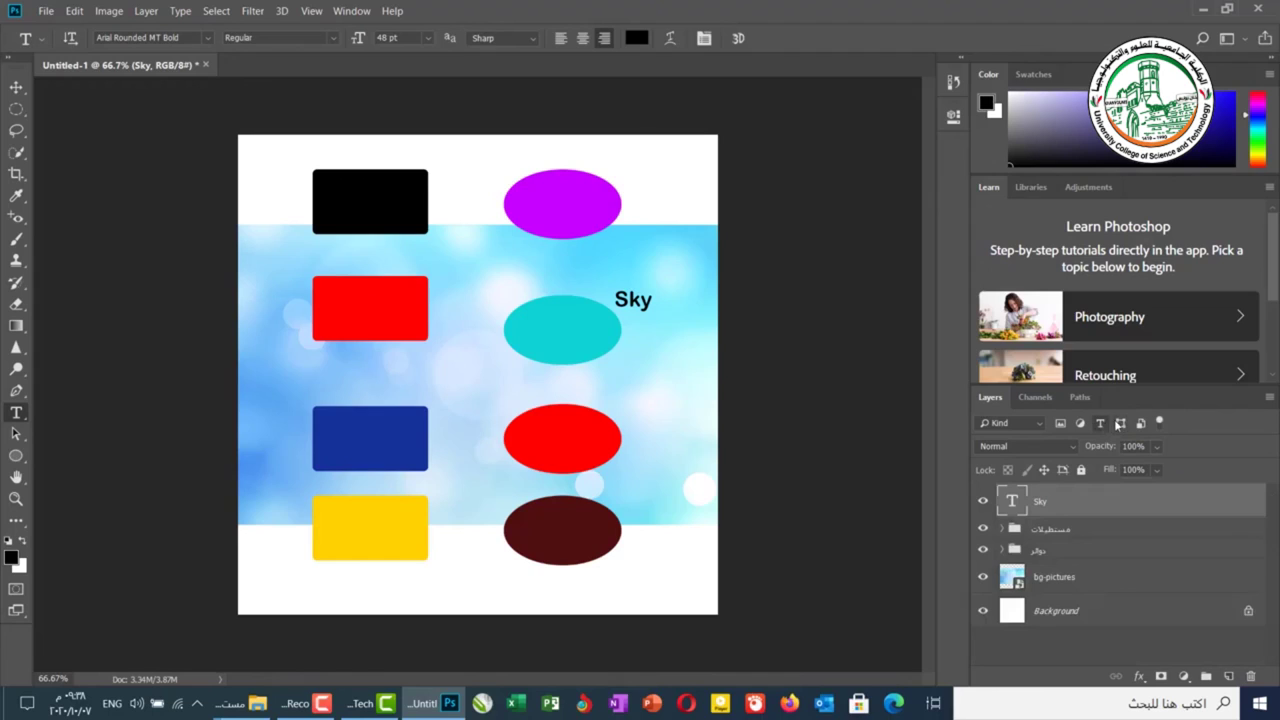
# Filter the layer list for shape layers, look through the rectangle and ellipse layers, and switch the smart object filter
pyautogui.click(1121, 424)
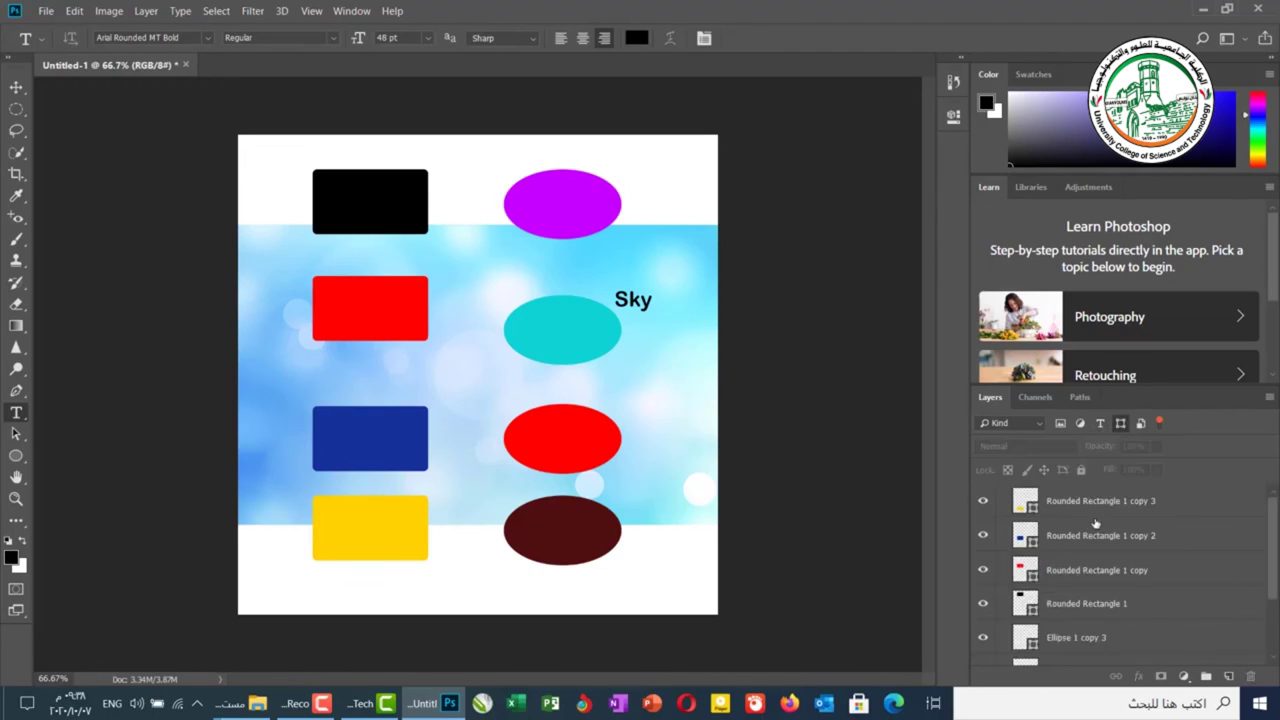
pyautogui.scroll(-1, 1077, 569)
pyautogui.scroll(-2, 1077, 569)
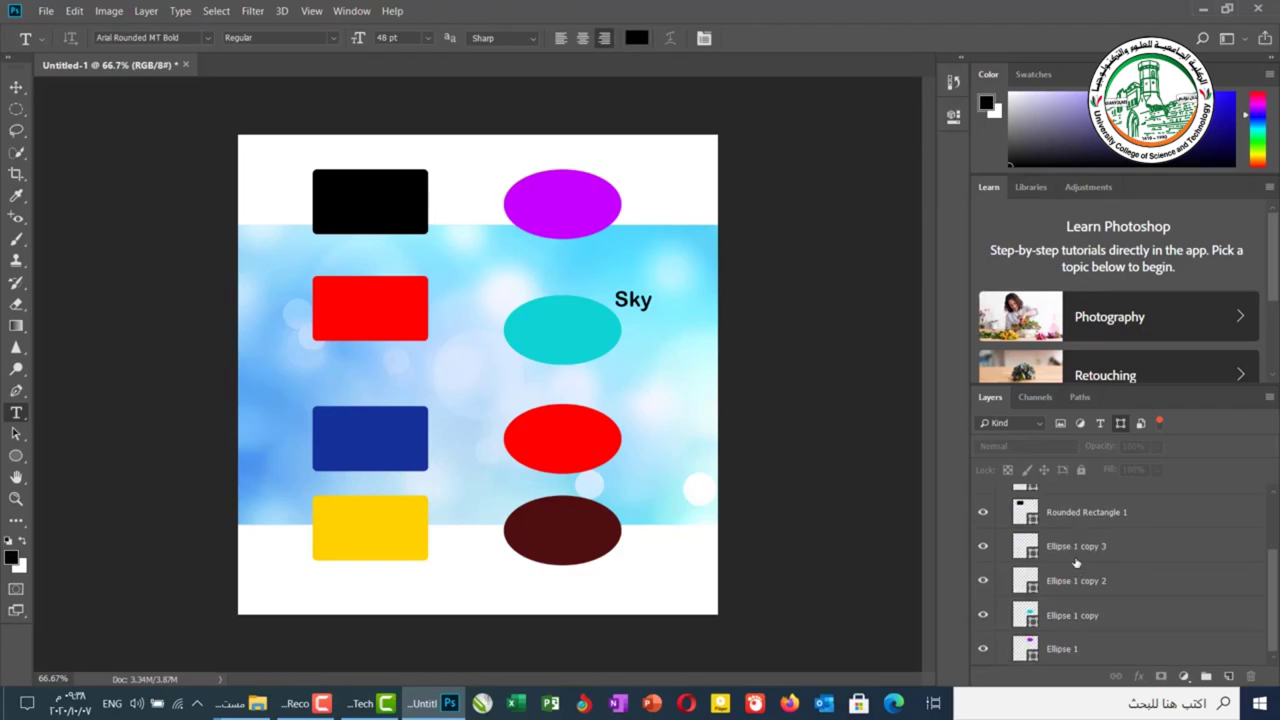
pyautogui.click(1141, 424)
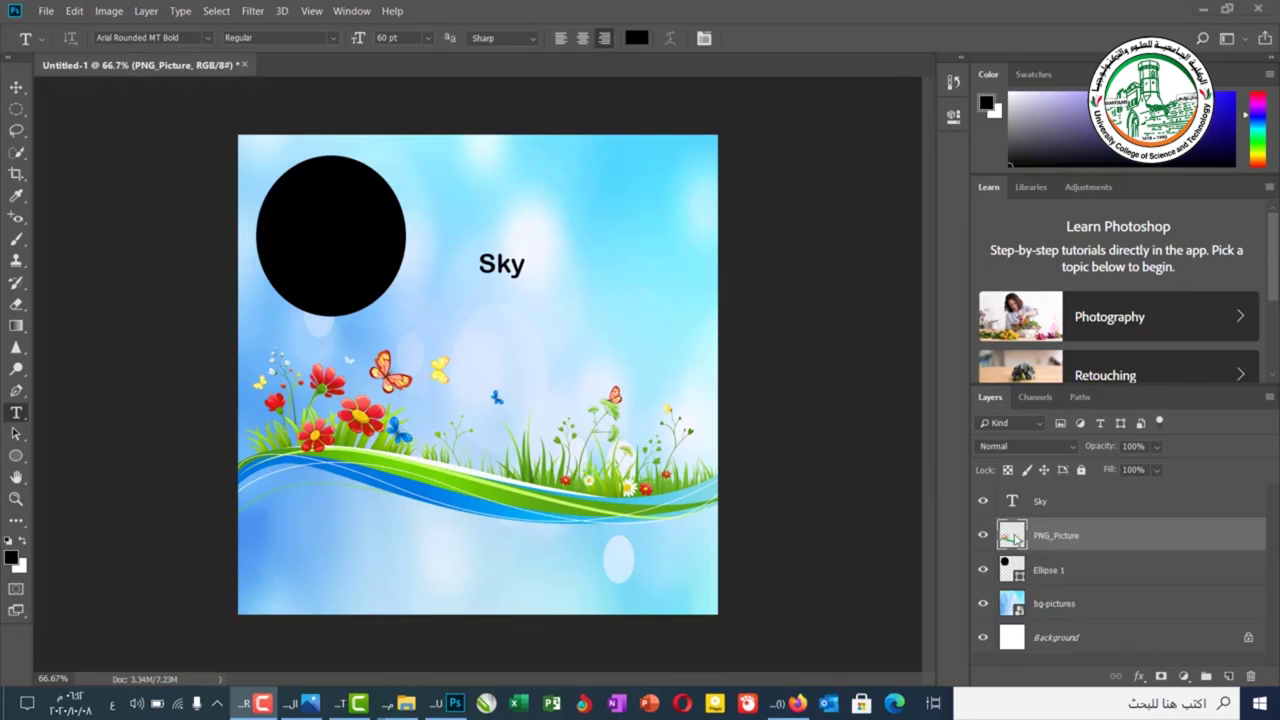
# Compare the layer types by selecting Ellipse 1, bg-pictures, Sky and PNG_Picture in turn, and view the commands available for bg-pictures
pyautogui.click(1047, 571)
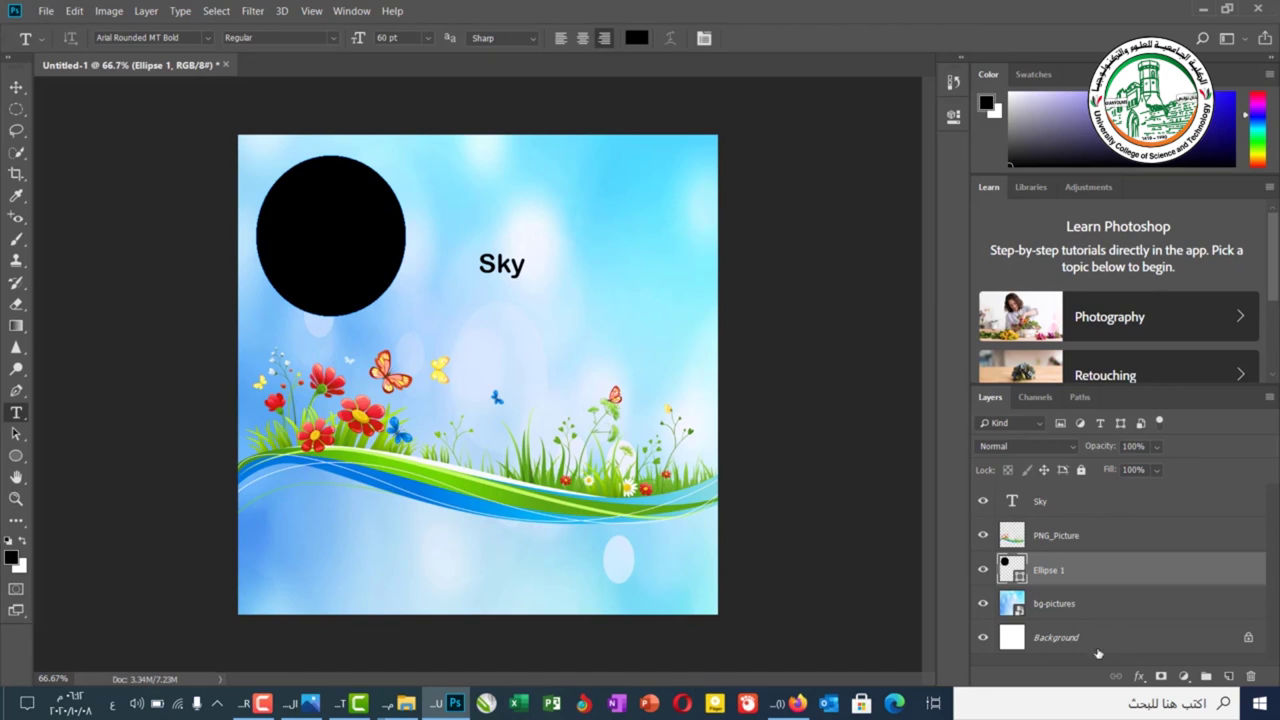
pyautogui.click(1007, 601)
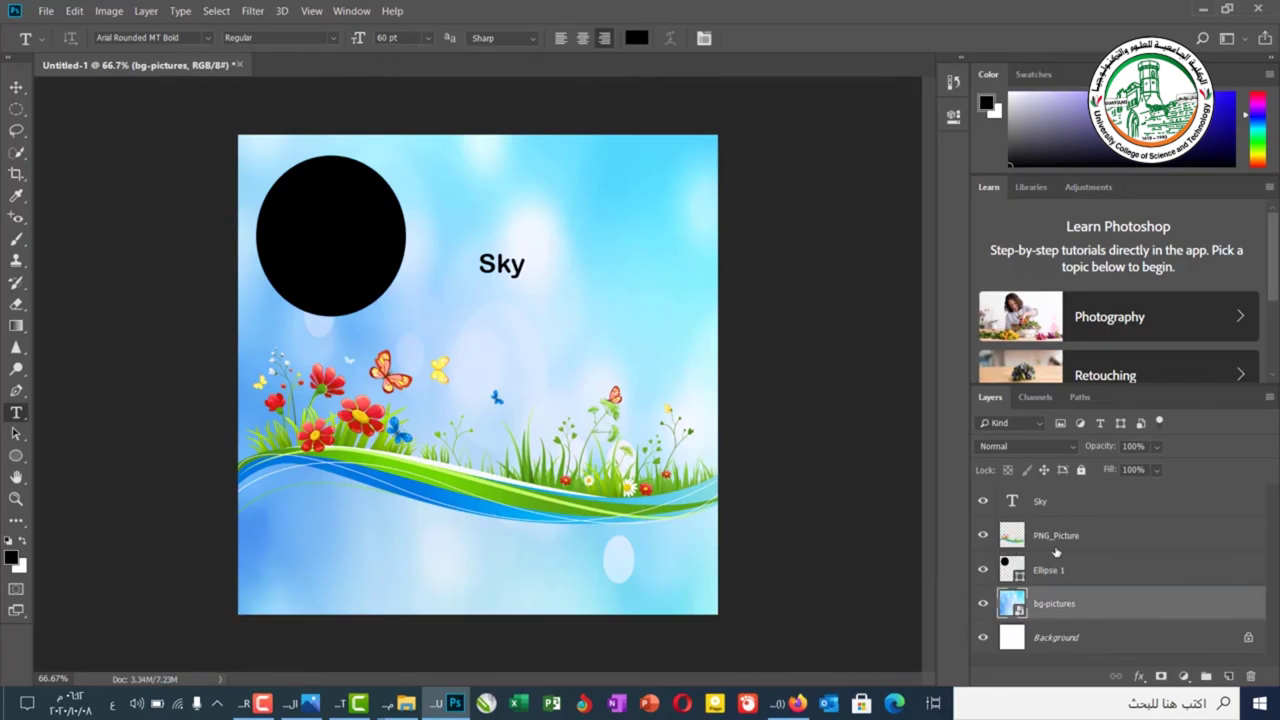
pyautogui.click(1042, 502)
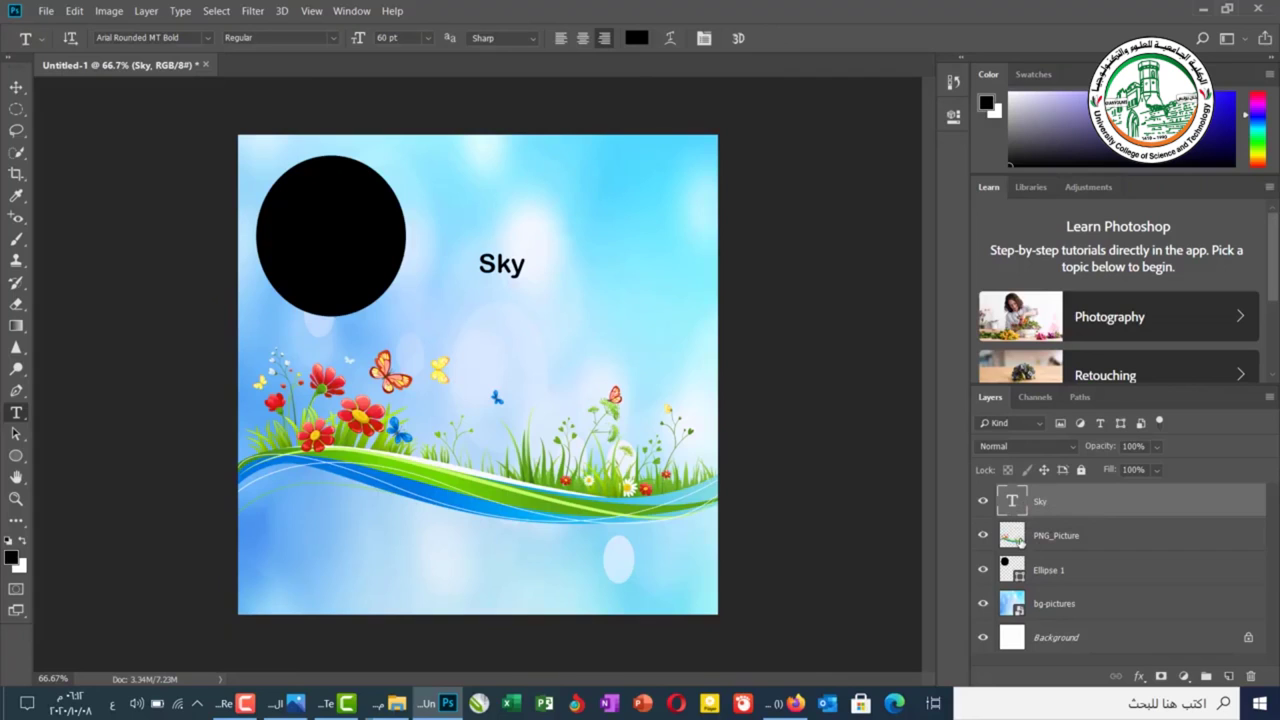
pyautogui.click(1020, 541)
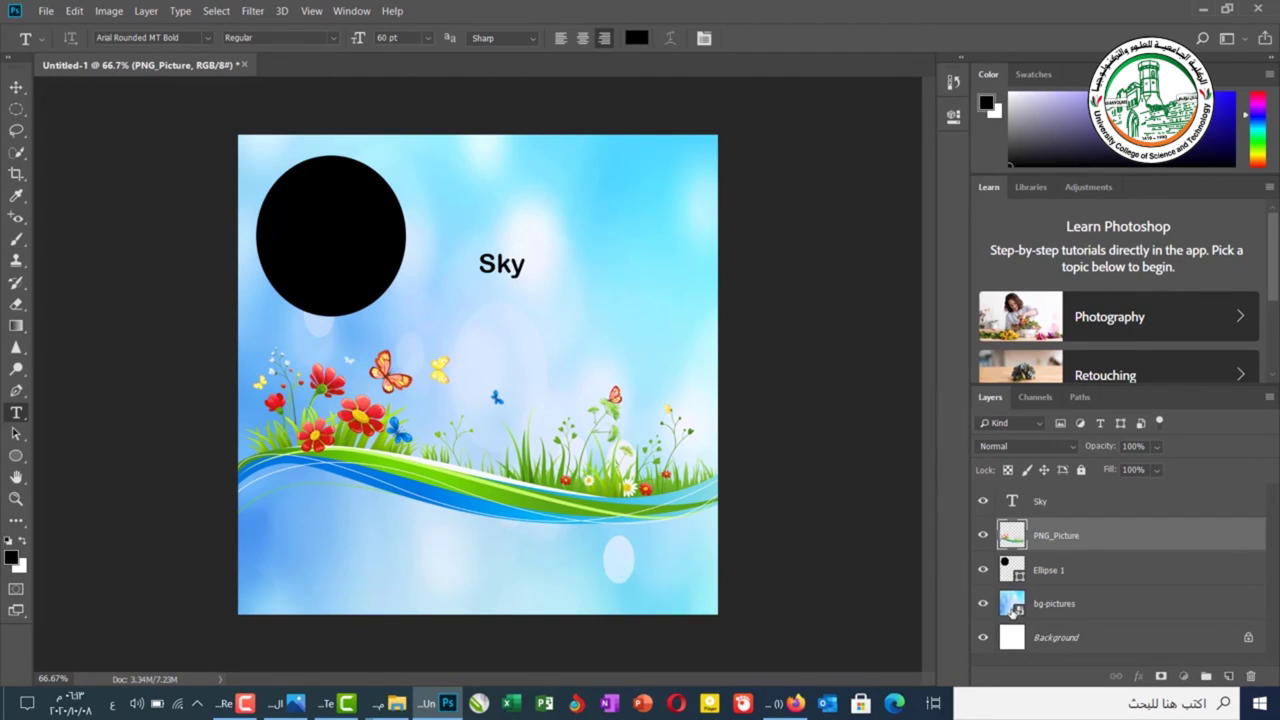
pyautogui.click(1015, 608)
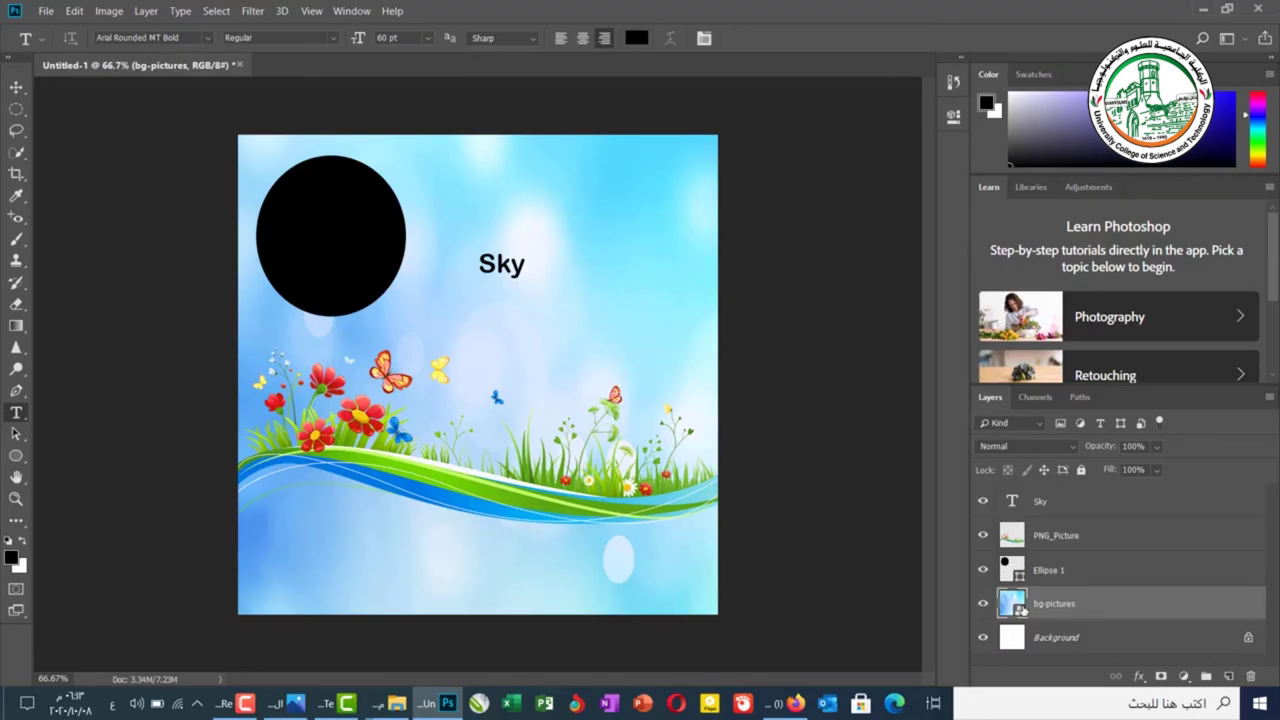
pyautogui.rightClick(1118, 616)
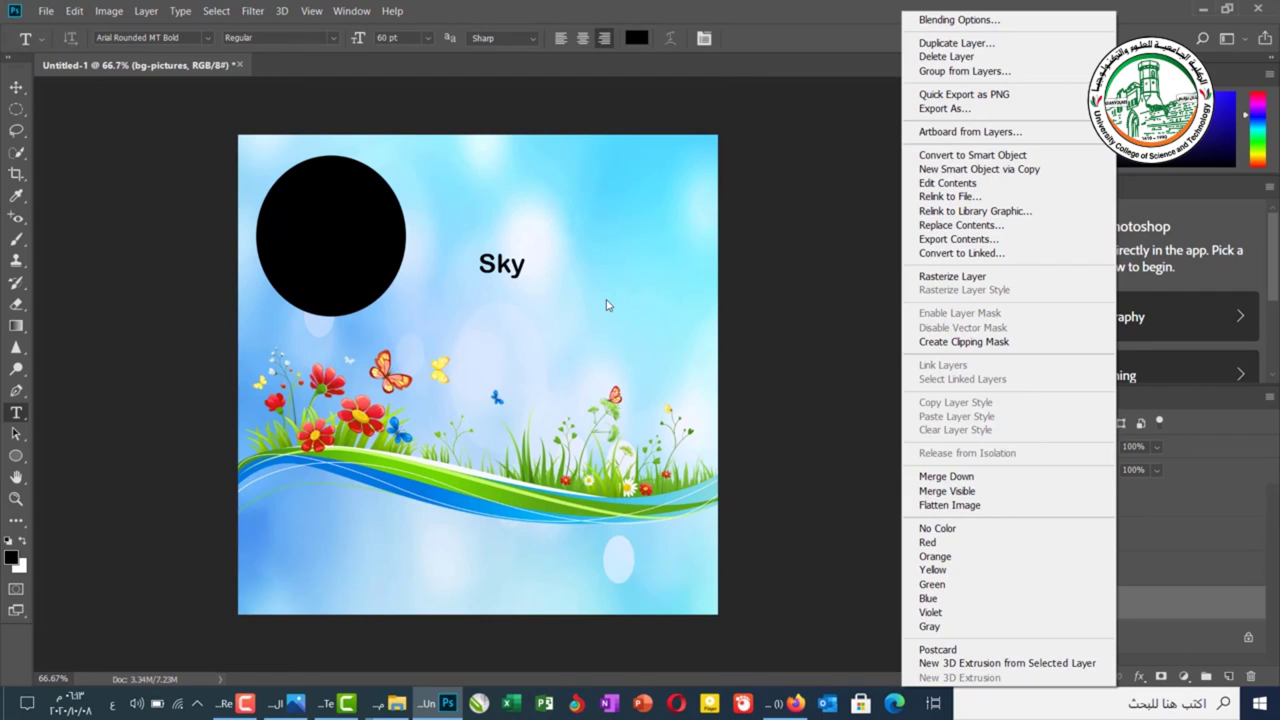
pyautogui.click(860, 240)
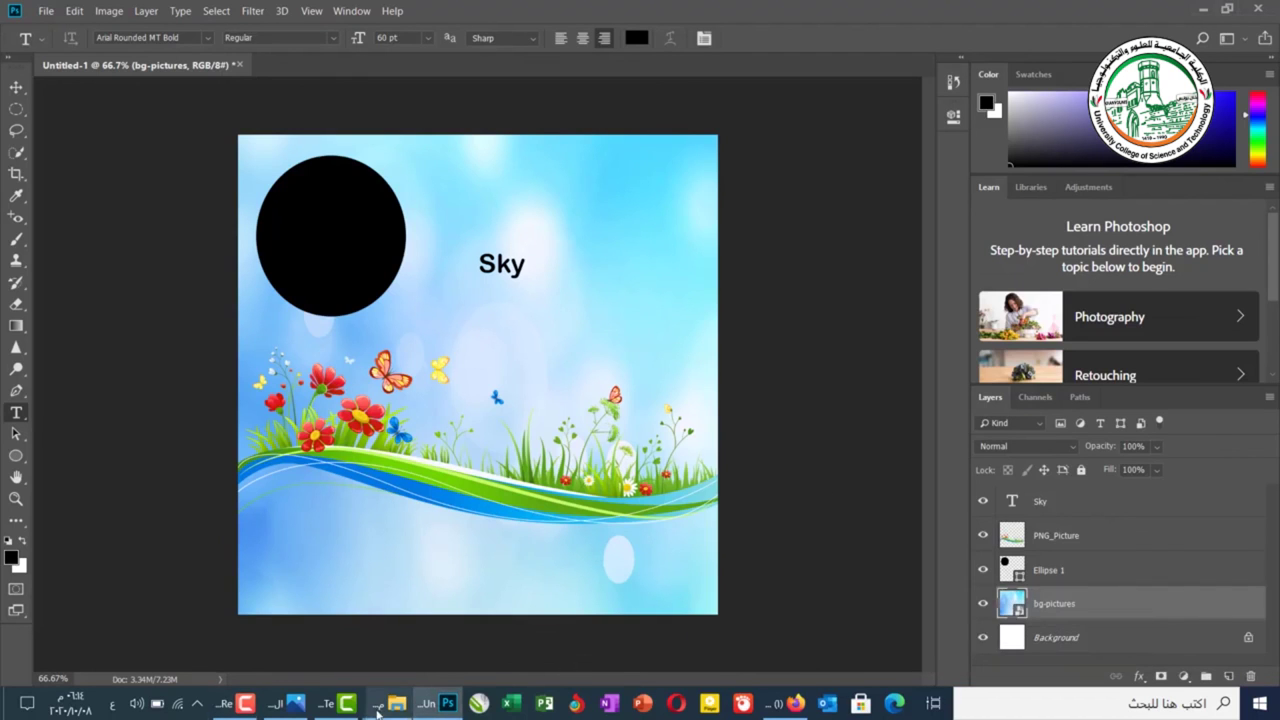
# Switch to File Explorer and open the 2-Commonly_Used_Blend_Modes-web1 (1) picture to examine the blend mode groups
pyautogui.moveTo(377, 700)
pyautogui.click(316, 634)
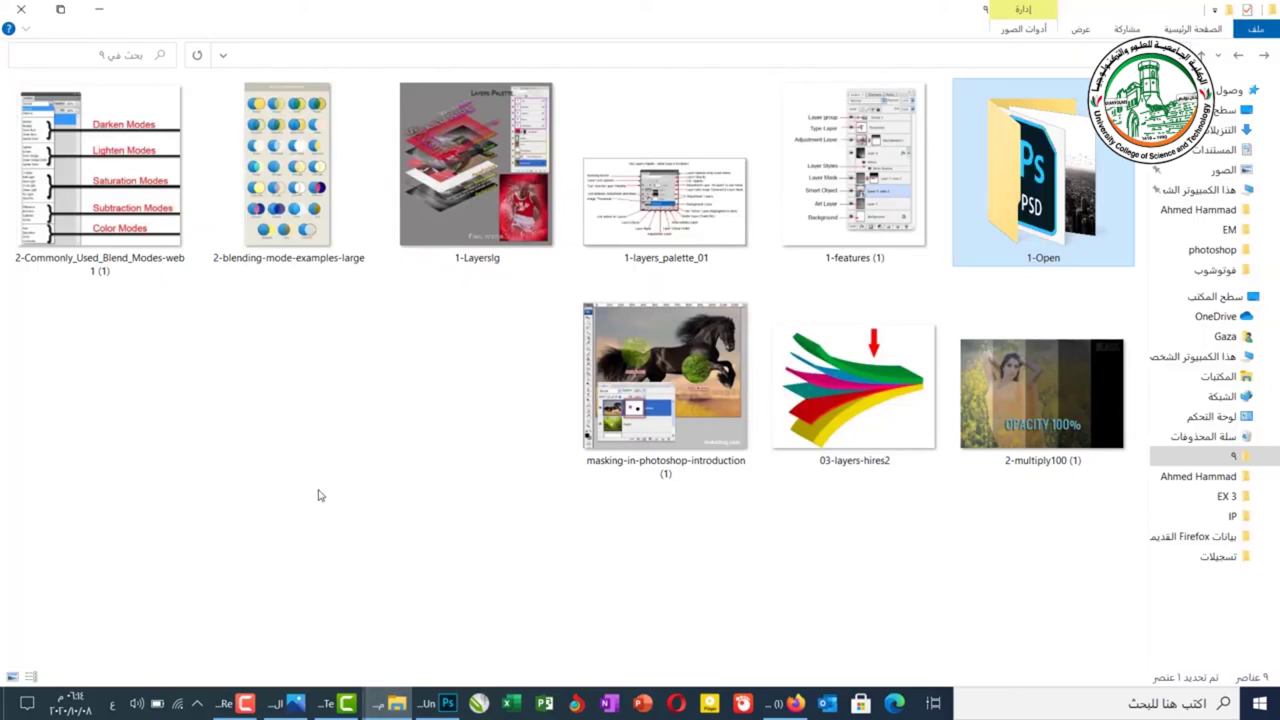
pyautogui.click(96, 209)
pyautogui.doubleClick(98, 212)
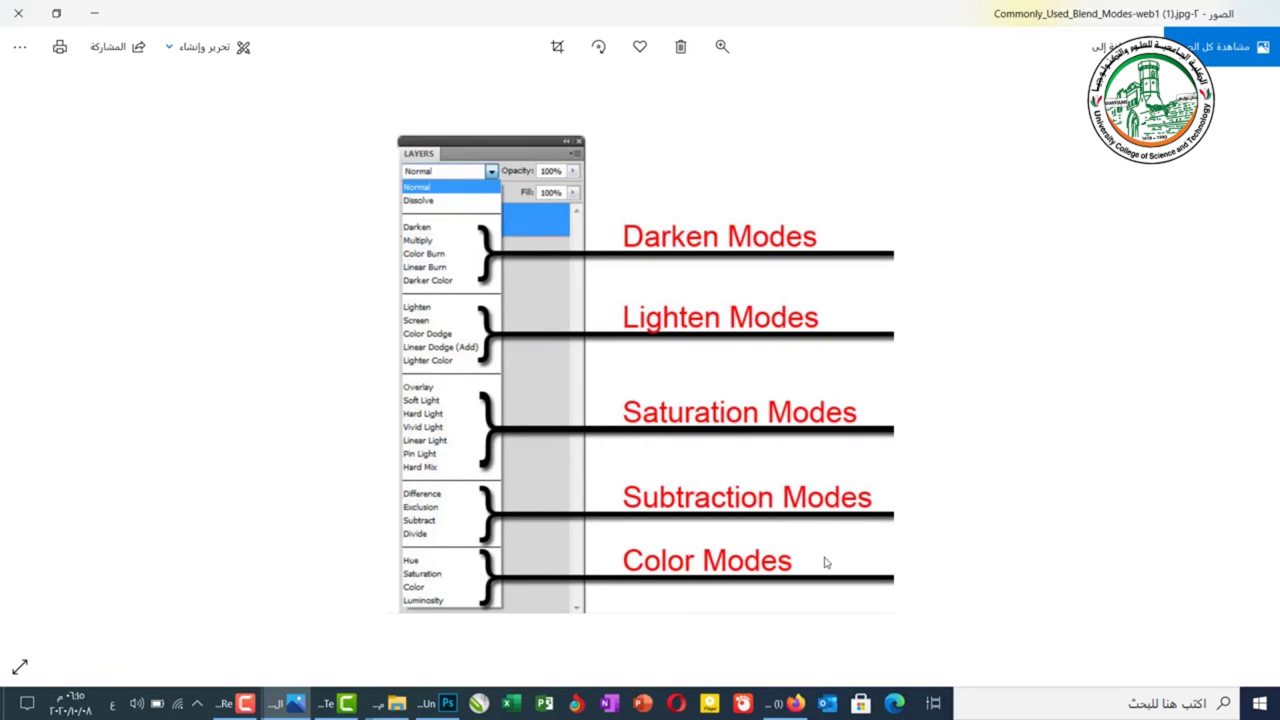
# Switch back to Photoshop, close the Untitled-1 document without saving, and return to the lesson's picture folder in File Explorer
pyautogui.moveTo(438, 706)
pyautogui.click(418, 640)
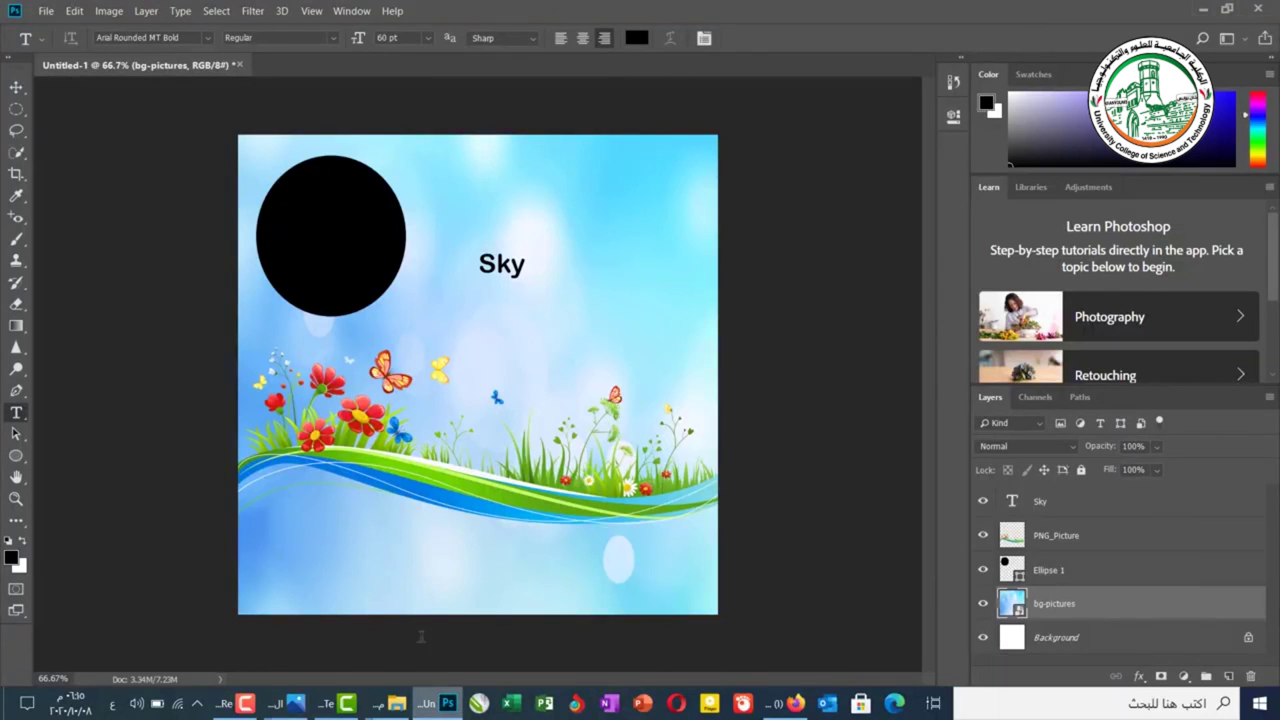
pyautogui.click(236, 66)
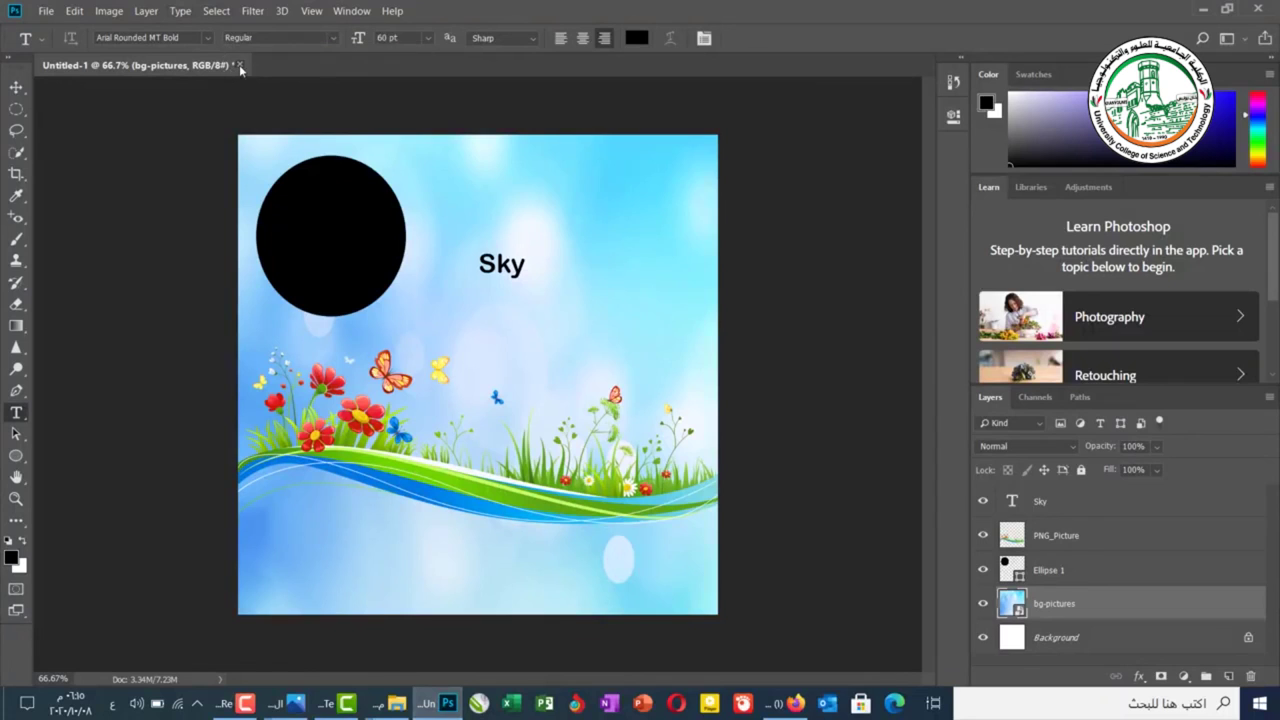
pyautogui.click(680, 275)
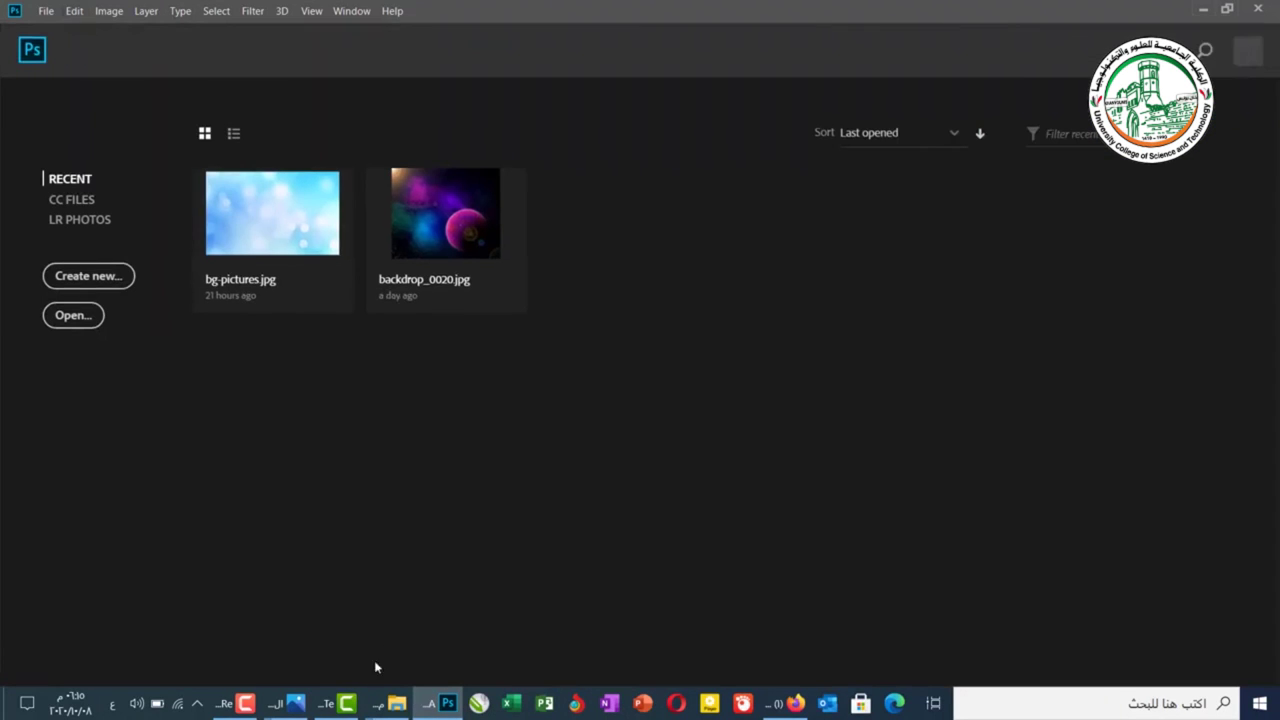
pyautogui.moveTo(395, 700)
pyautogui.click(330, 638)
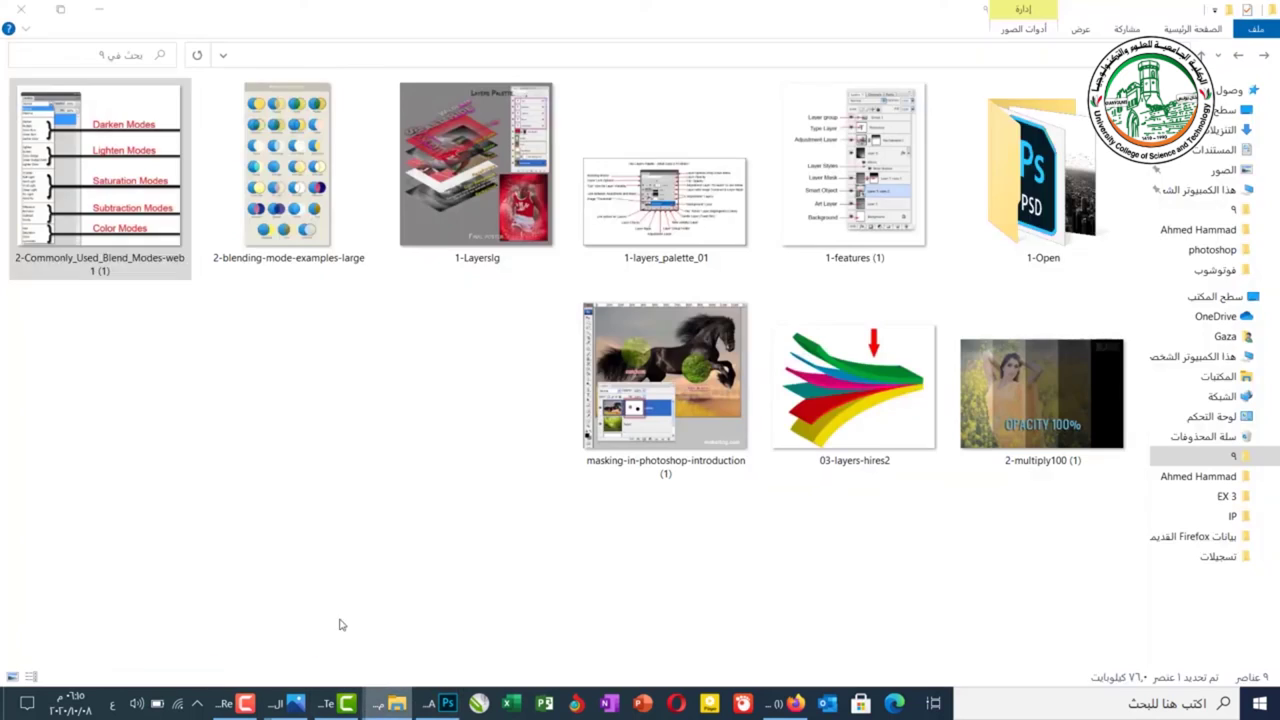
# Open backdrop_0020 from the 1-Open folder in Photoshop and place the B&W picture over it as a new layer
pyautogui.doubleClick(1040, 185)
pyautogui.moveTo(806, 125); pyautogui.dragTo(472, 505)
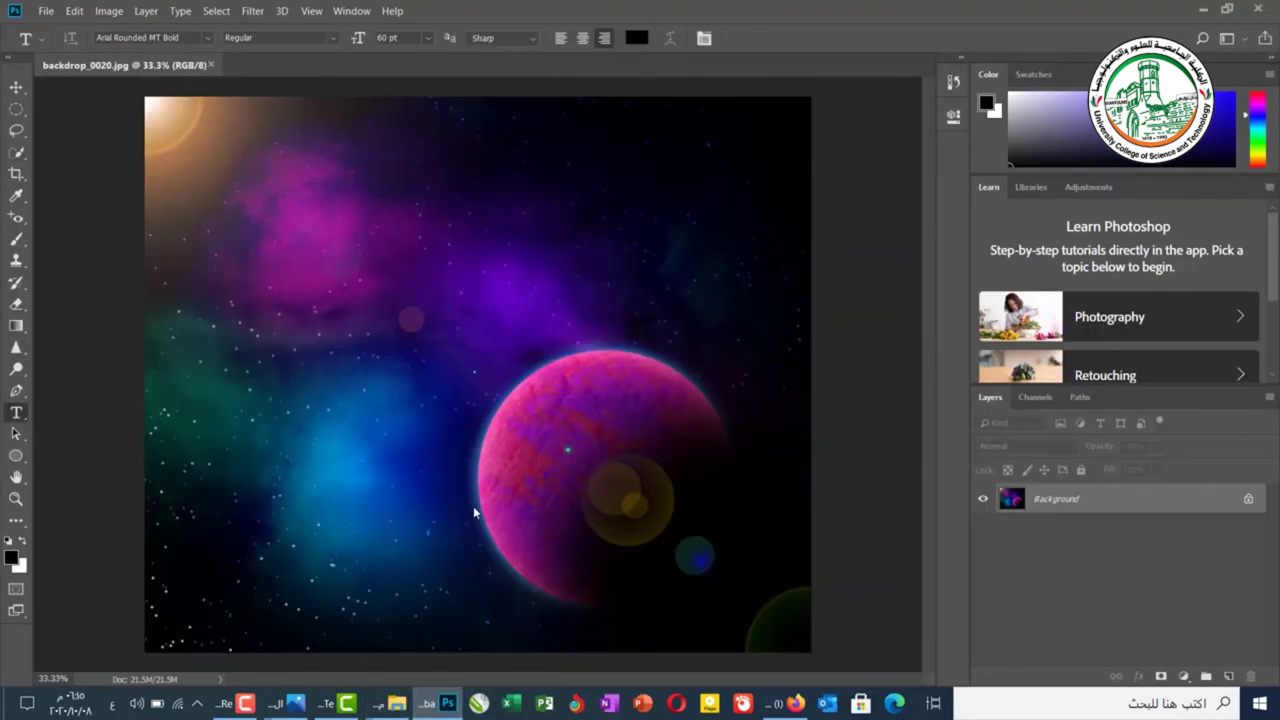
pyautogui.moveTo(396, 703)
pyautogui.click(330, 625)
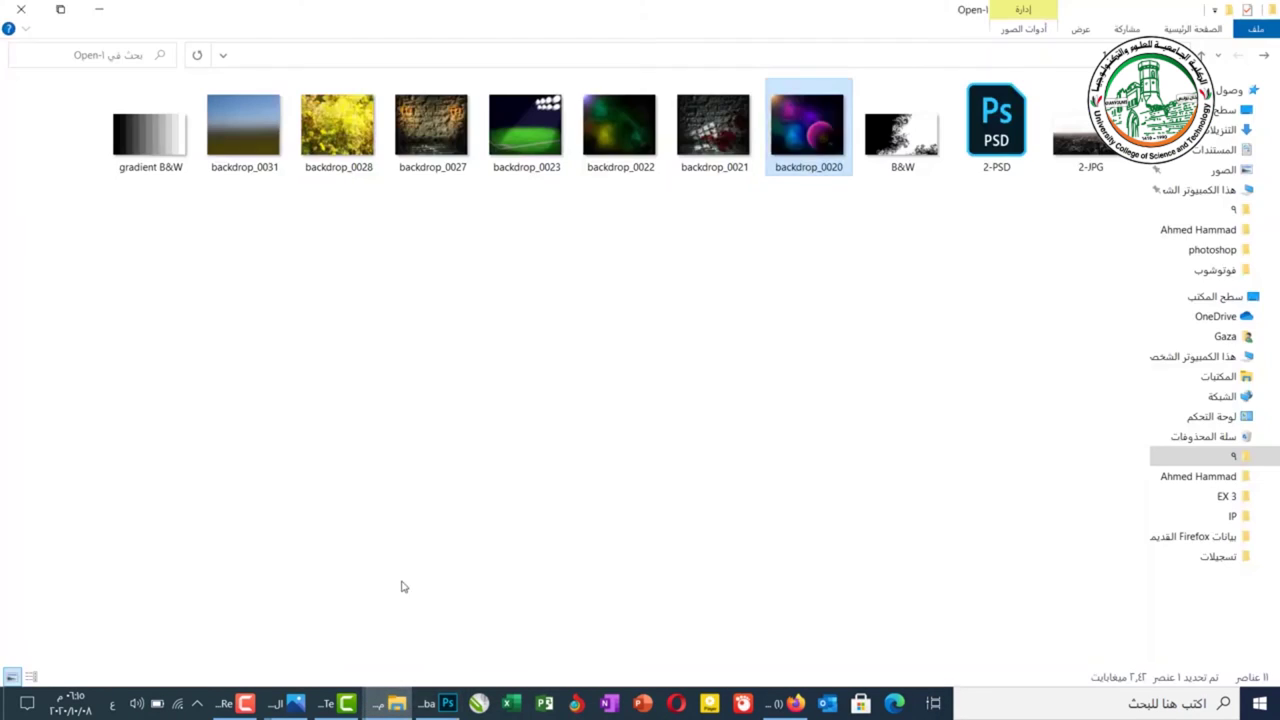
pyautogui.click(863, 141)
pyautogui.moveTo(909, 141); pyautogui.dragTo(468, 566)
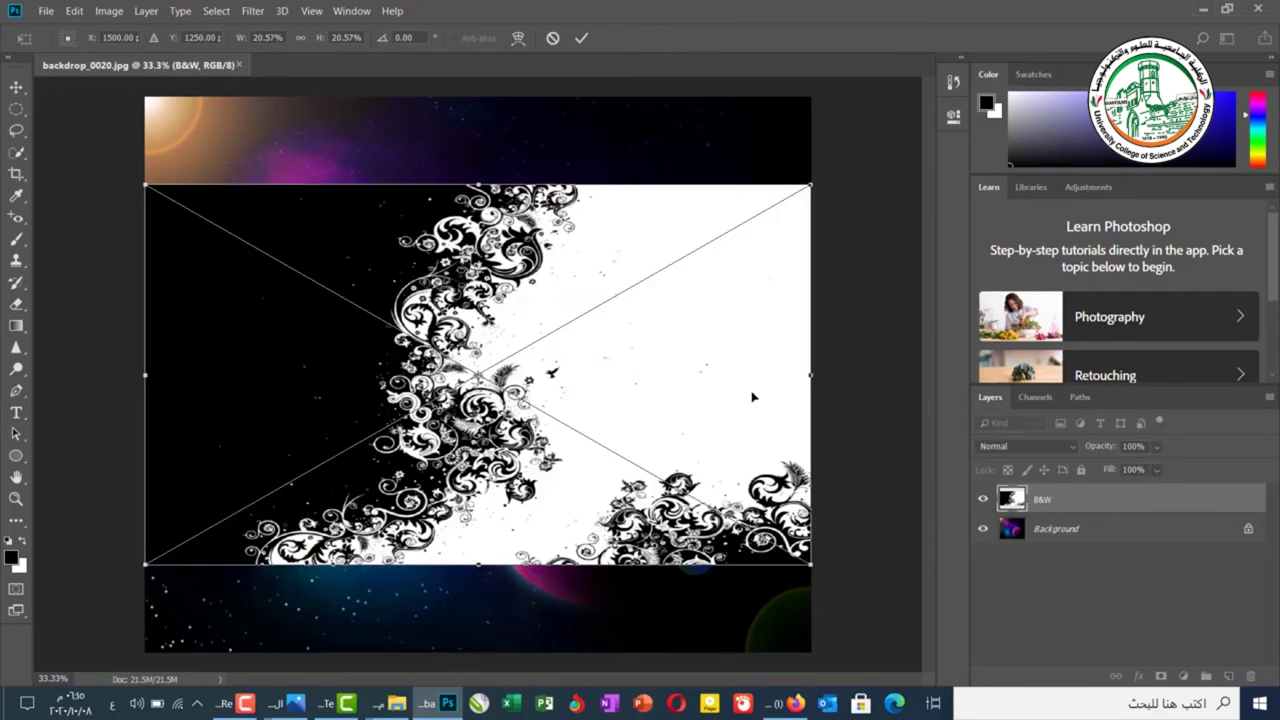
pyautogui.press('t')
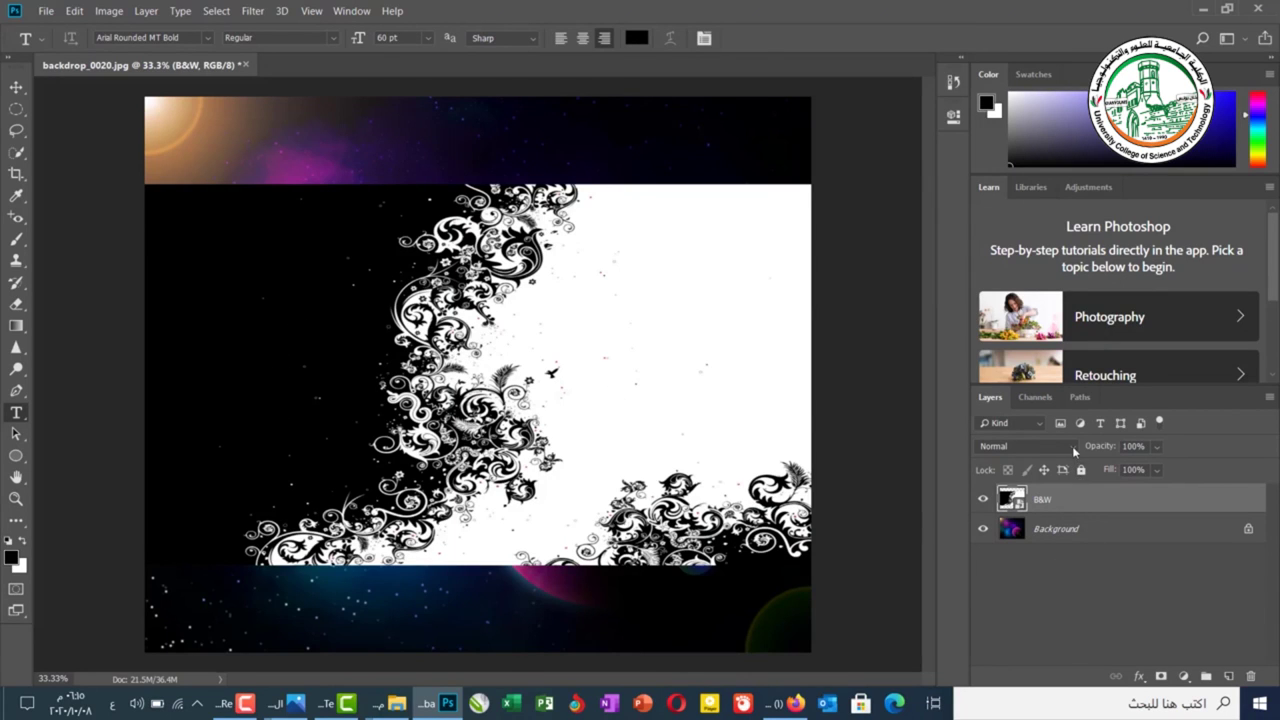
# Compare blend modes on the B&W layer by applying Darken, Lighten, Overlay and Difference in turn, finishing on Darken
pyautogui.click(1072, 446)
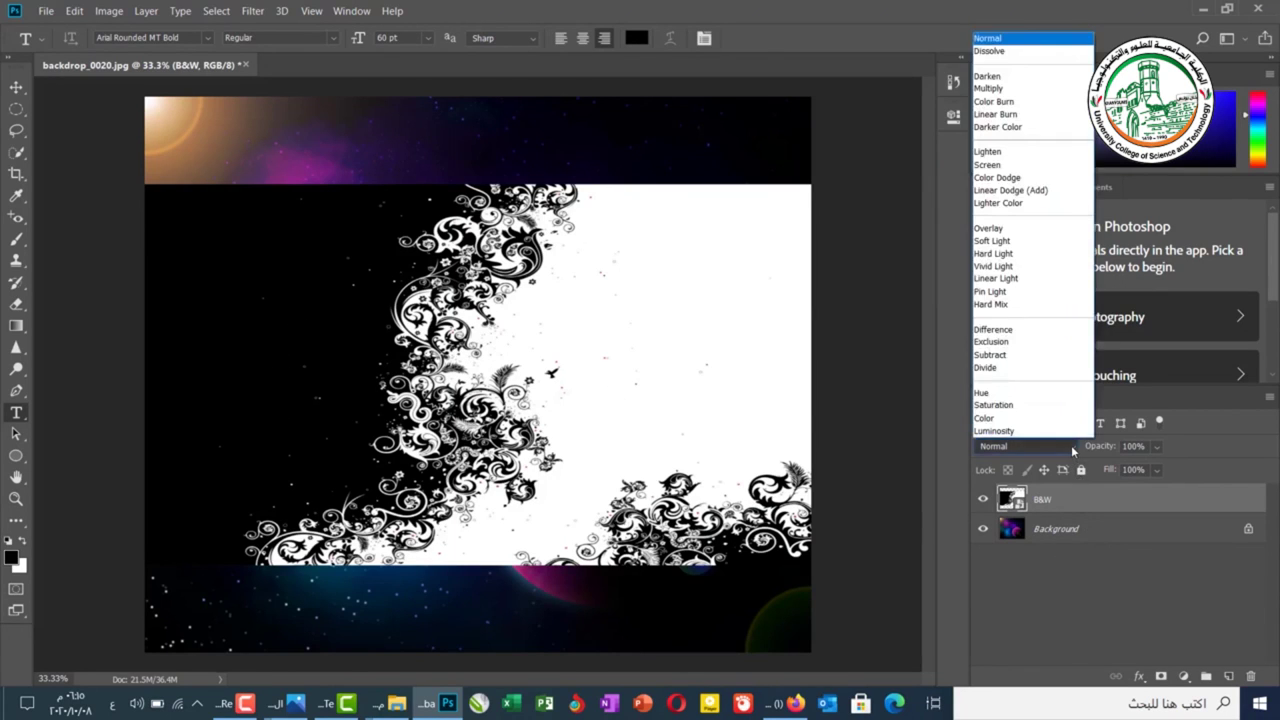
pyautogui.click(992, 77)
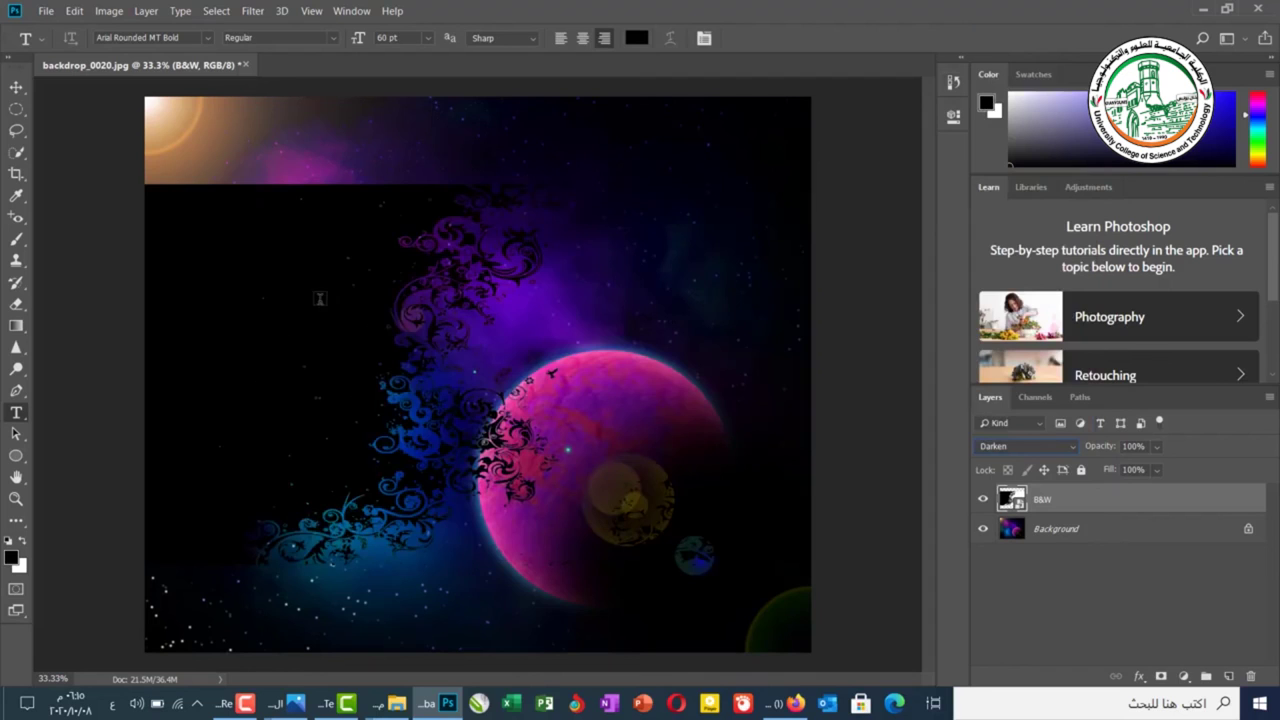
pyautogui.click(1070, 447)
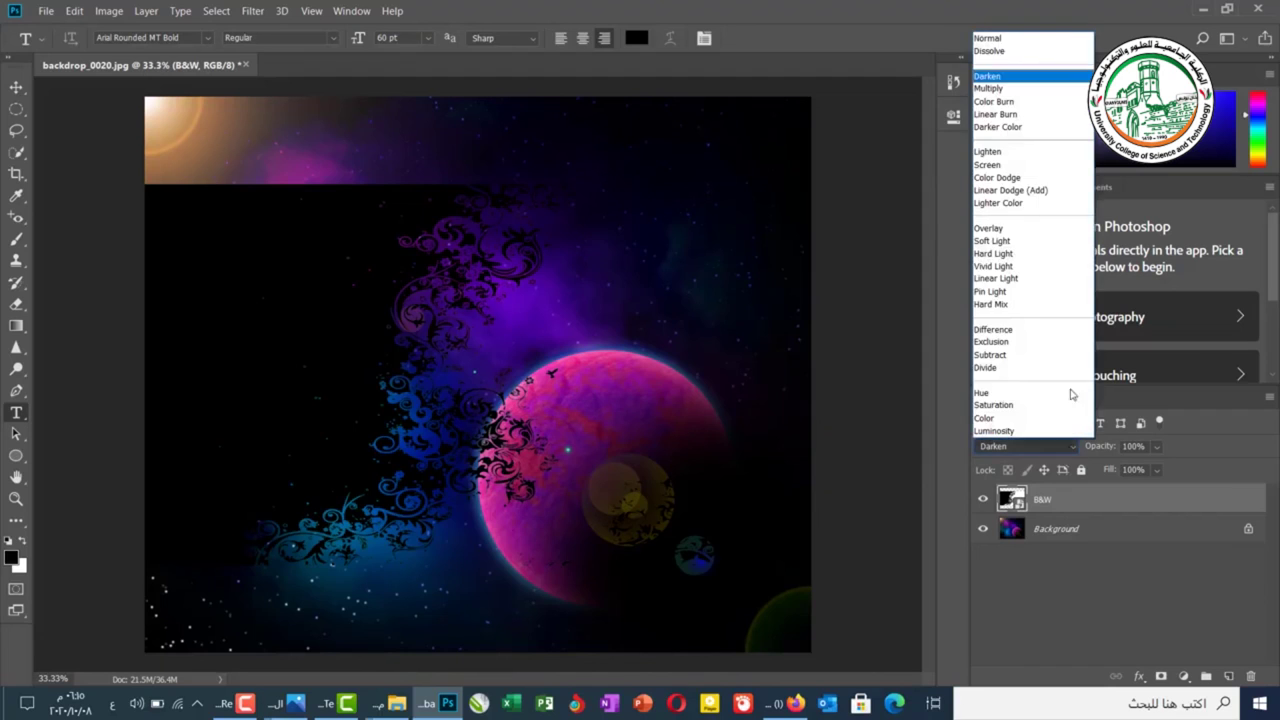
pyautogui.click(1021, 152)
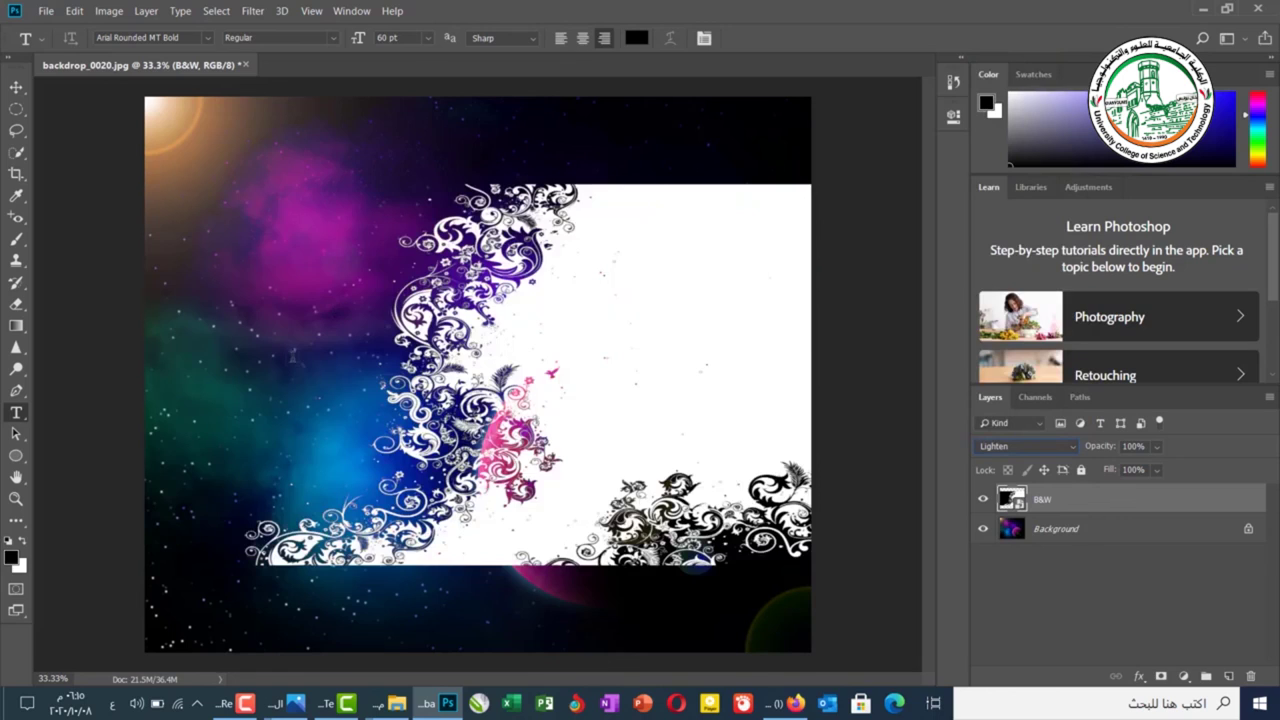
pyautogui.click(1075, 445)
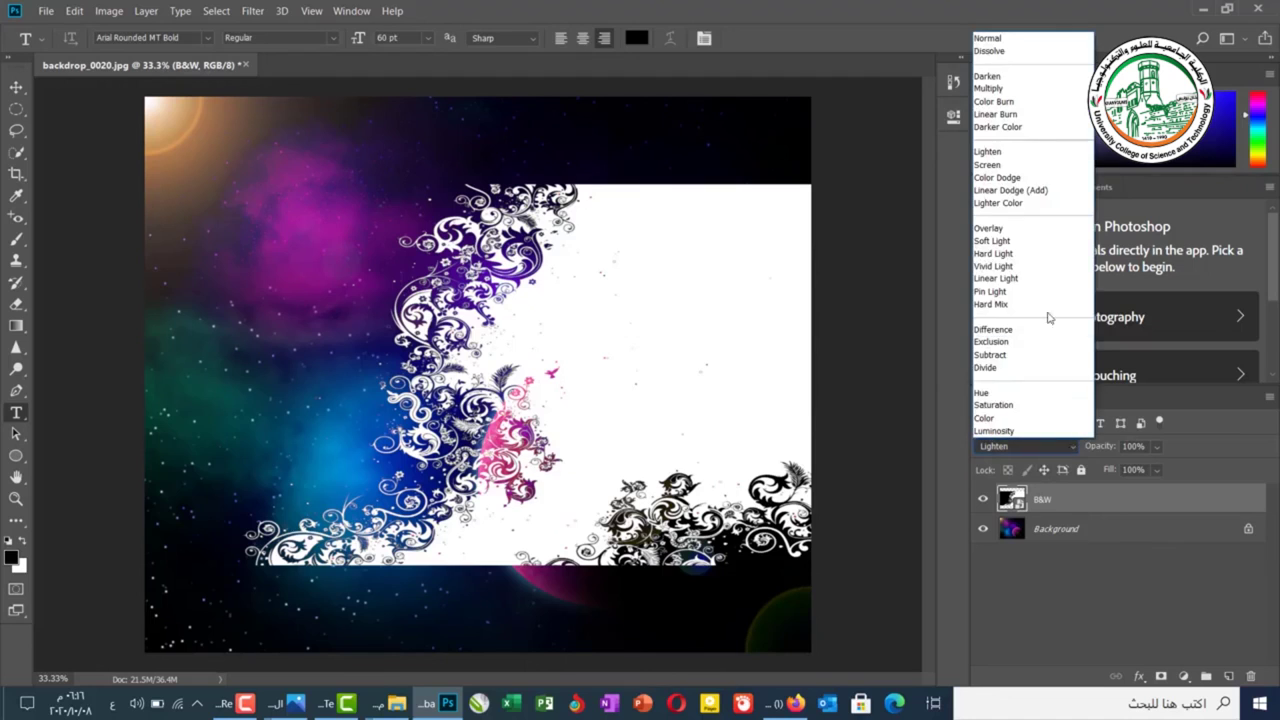
pyautogui.click(1023, 229)
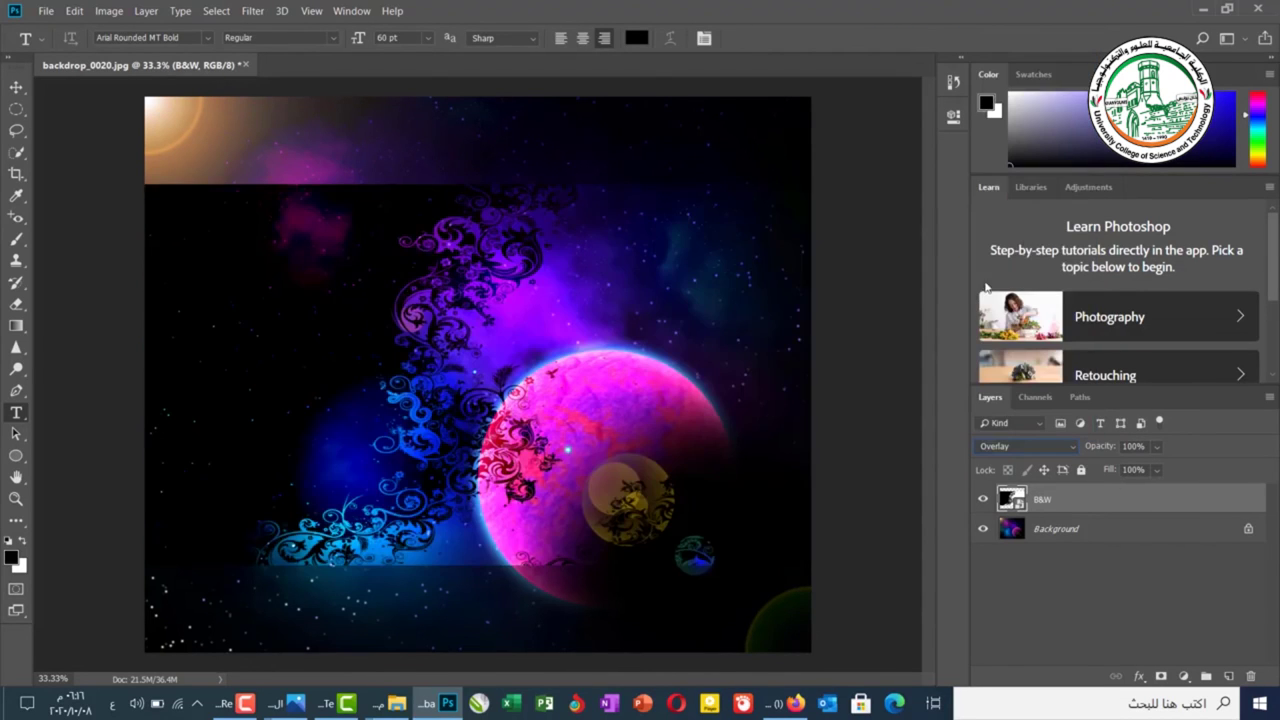
pyautogui.click(1076, 446)
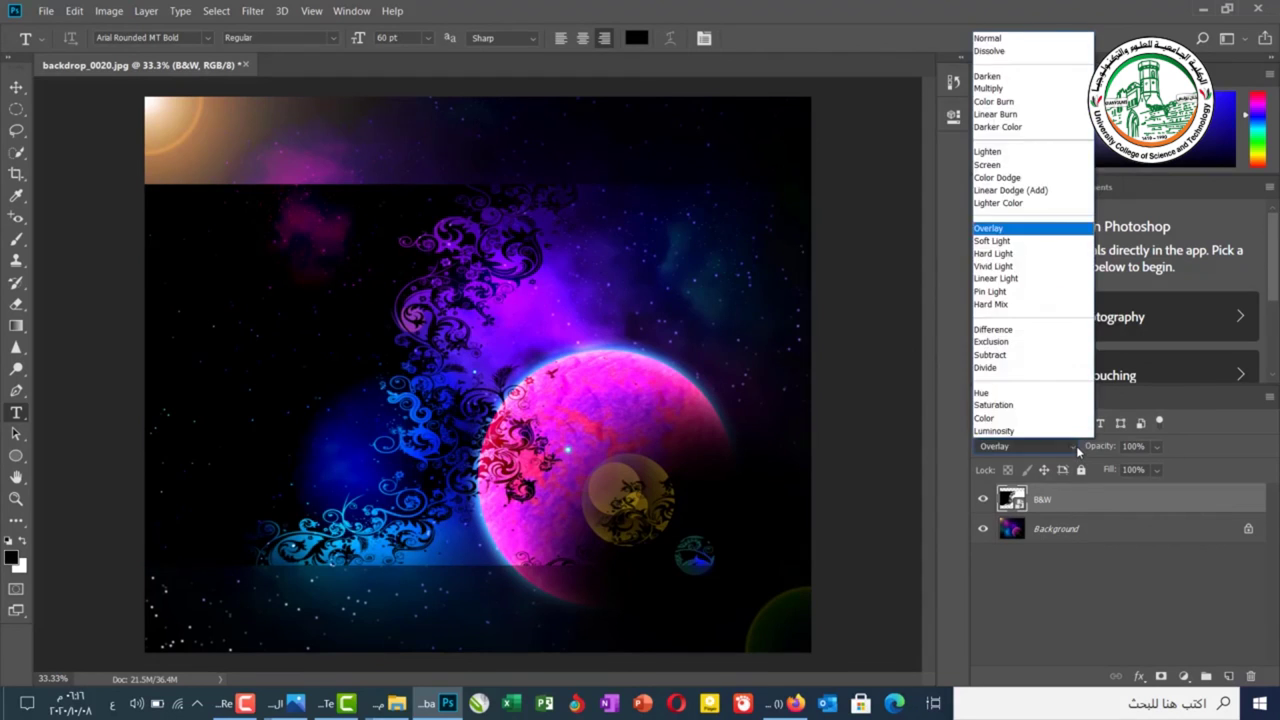
pyautogui.click(1022, 330)
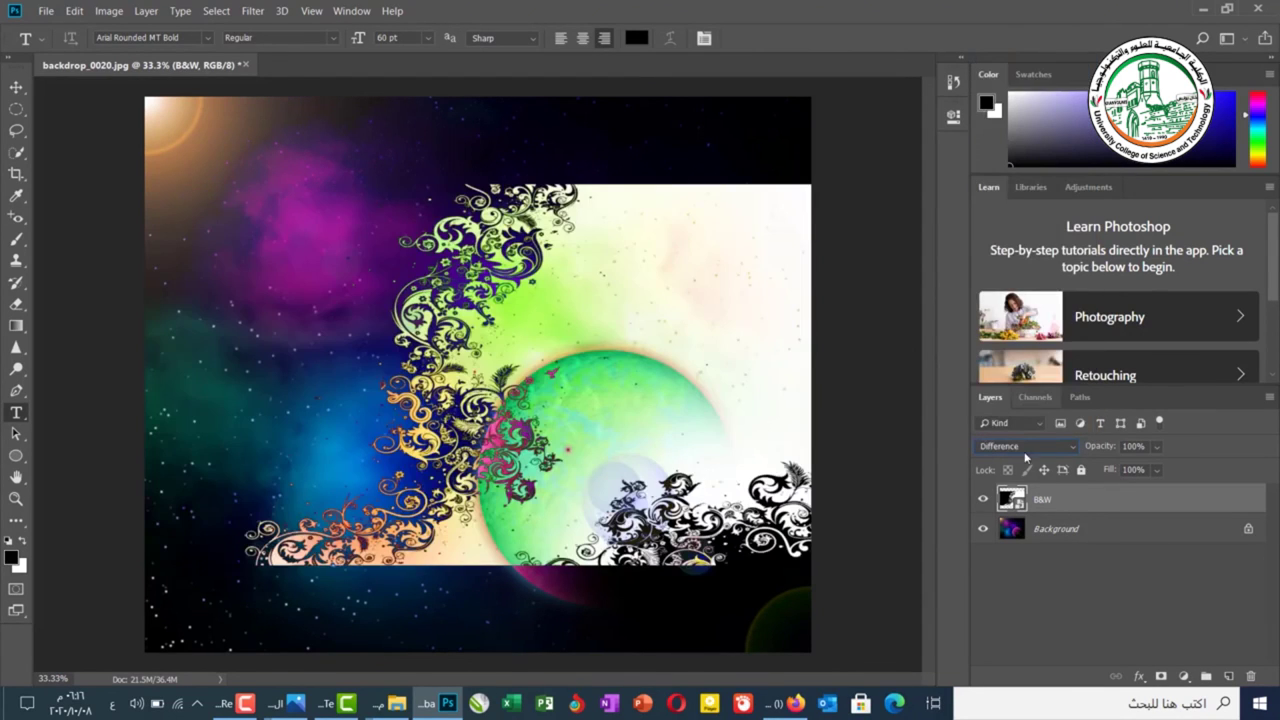
pyautogui.click(1068, 446)
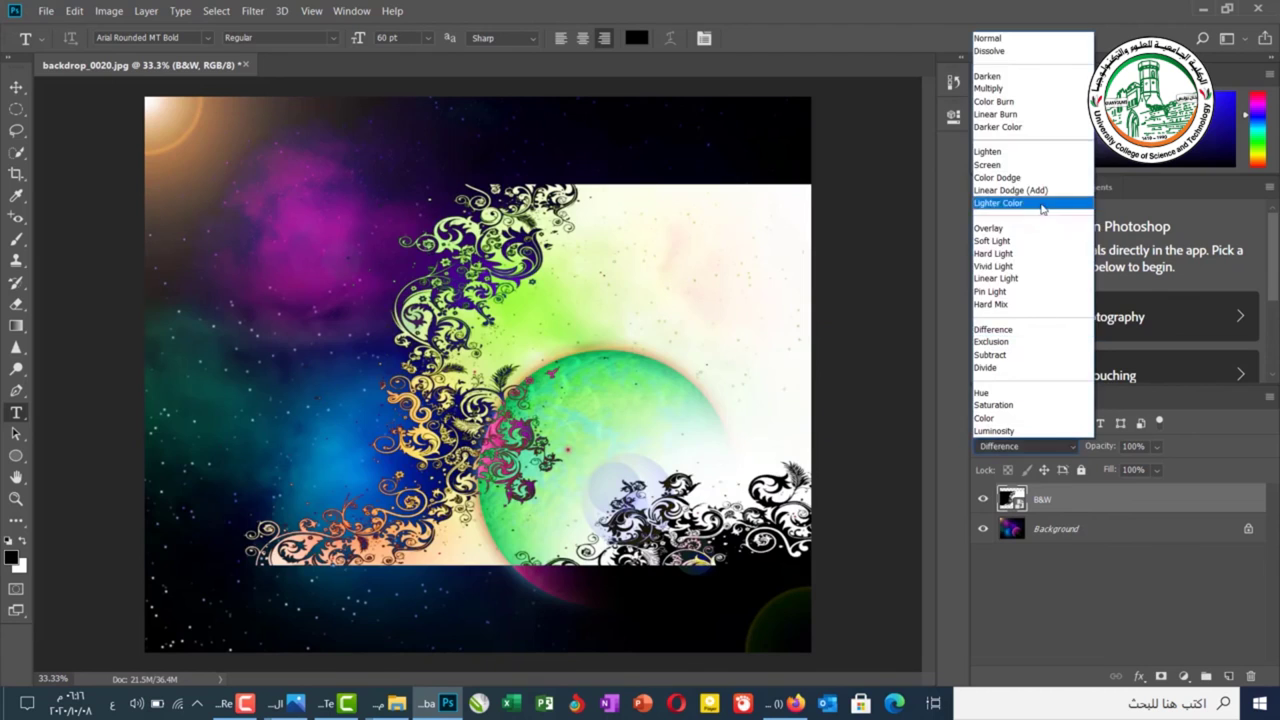
pyautogui.click(1040, 76)
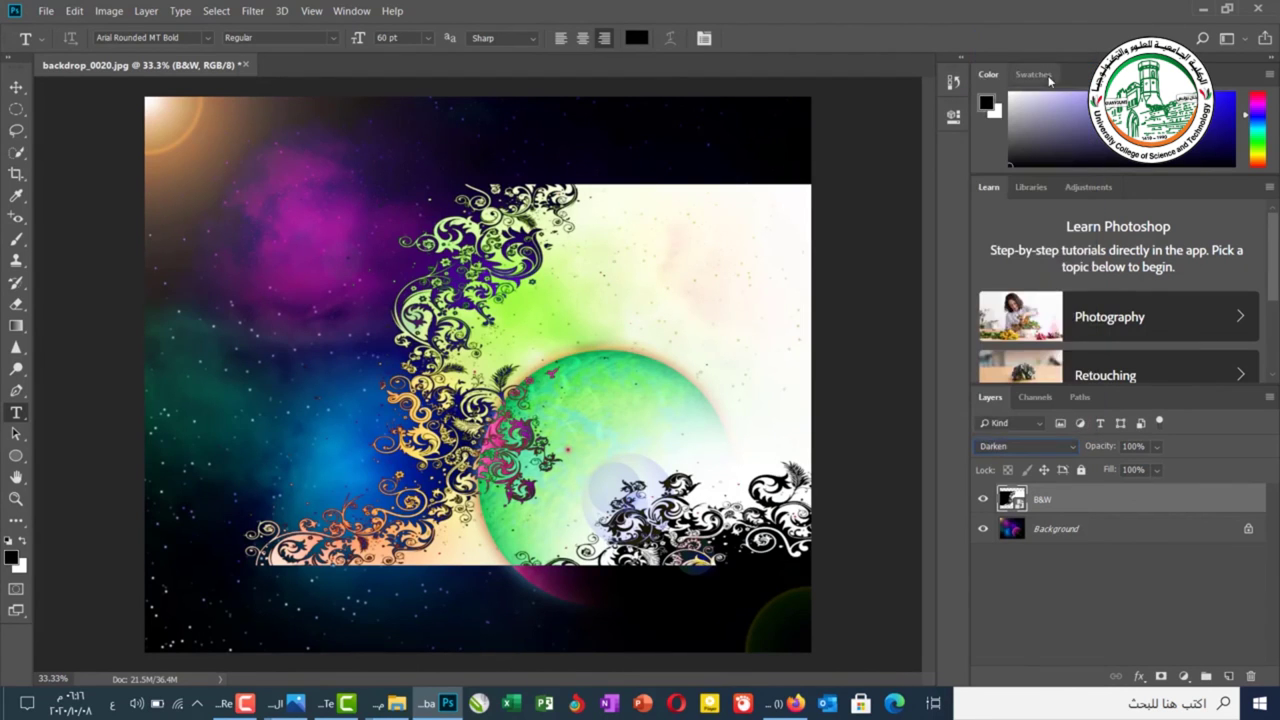